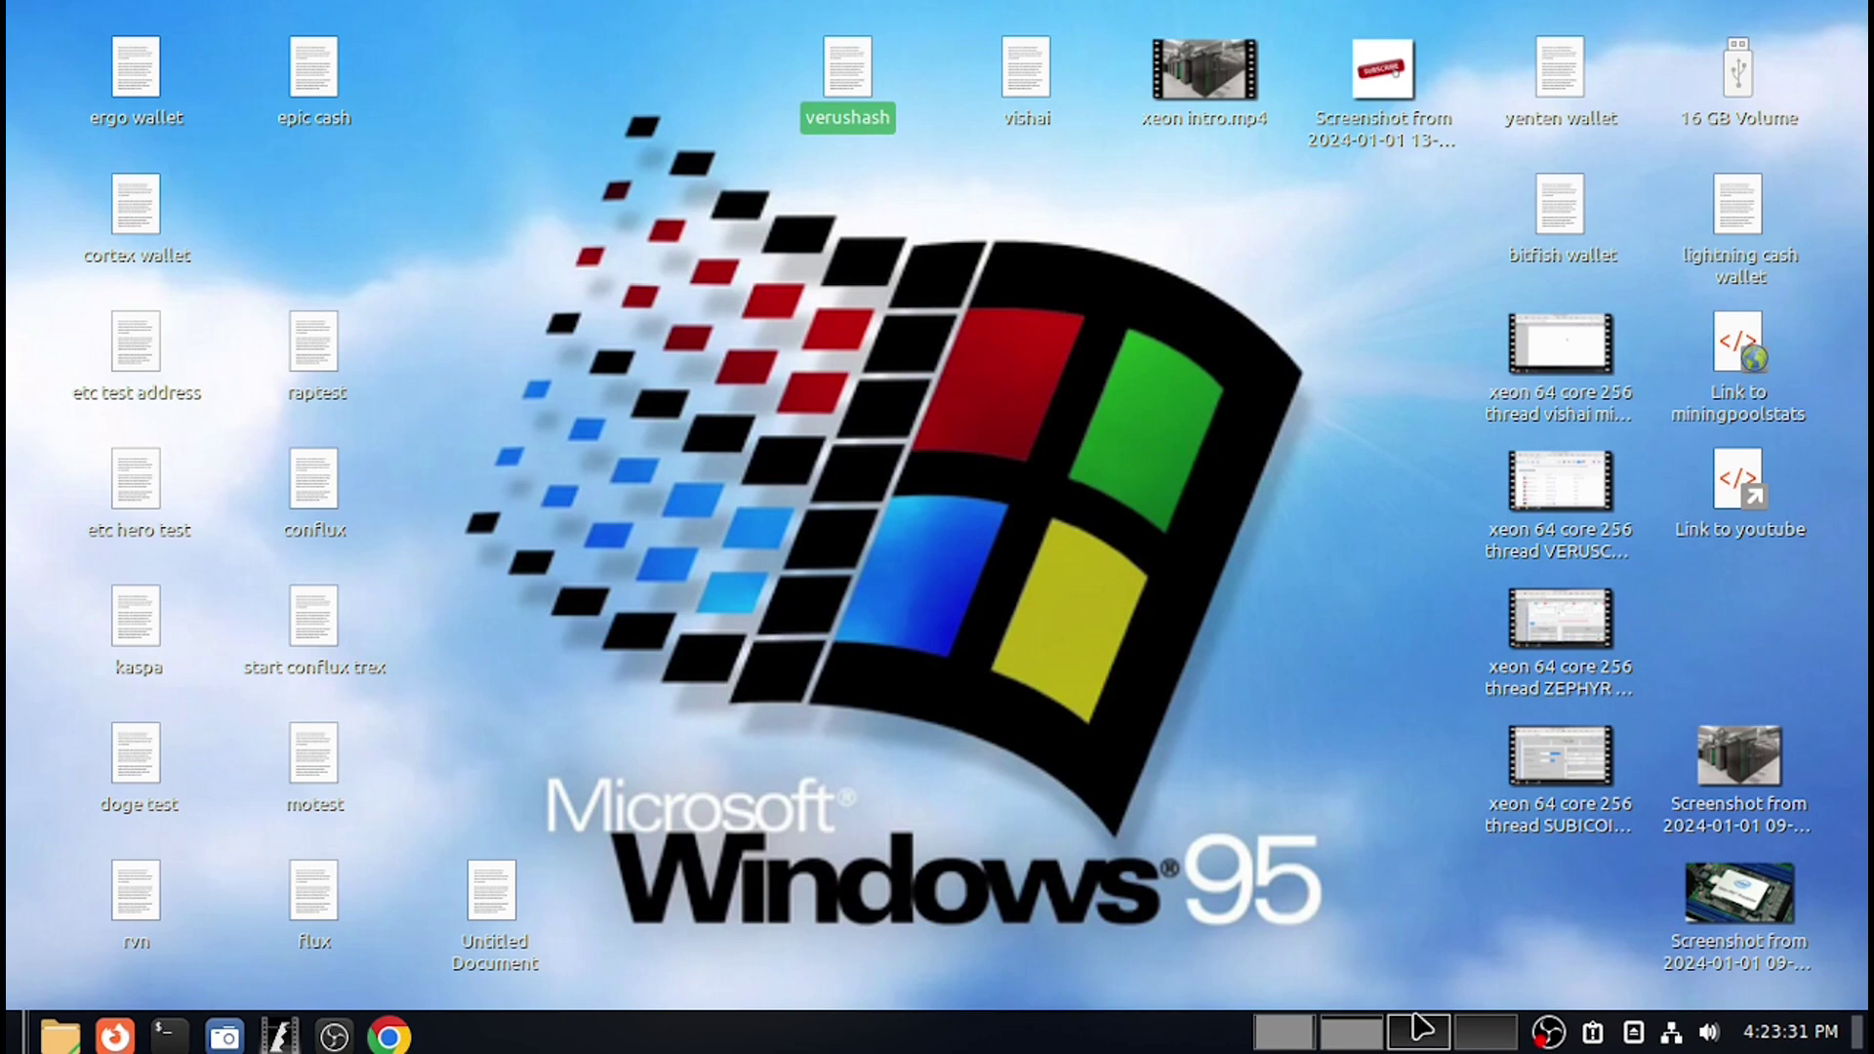
Search MiningPoolStats for 'ver' and open the VerusCoin (VRSC) pools list.
click(1361, 1034)
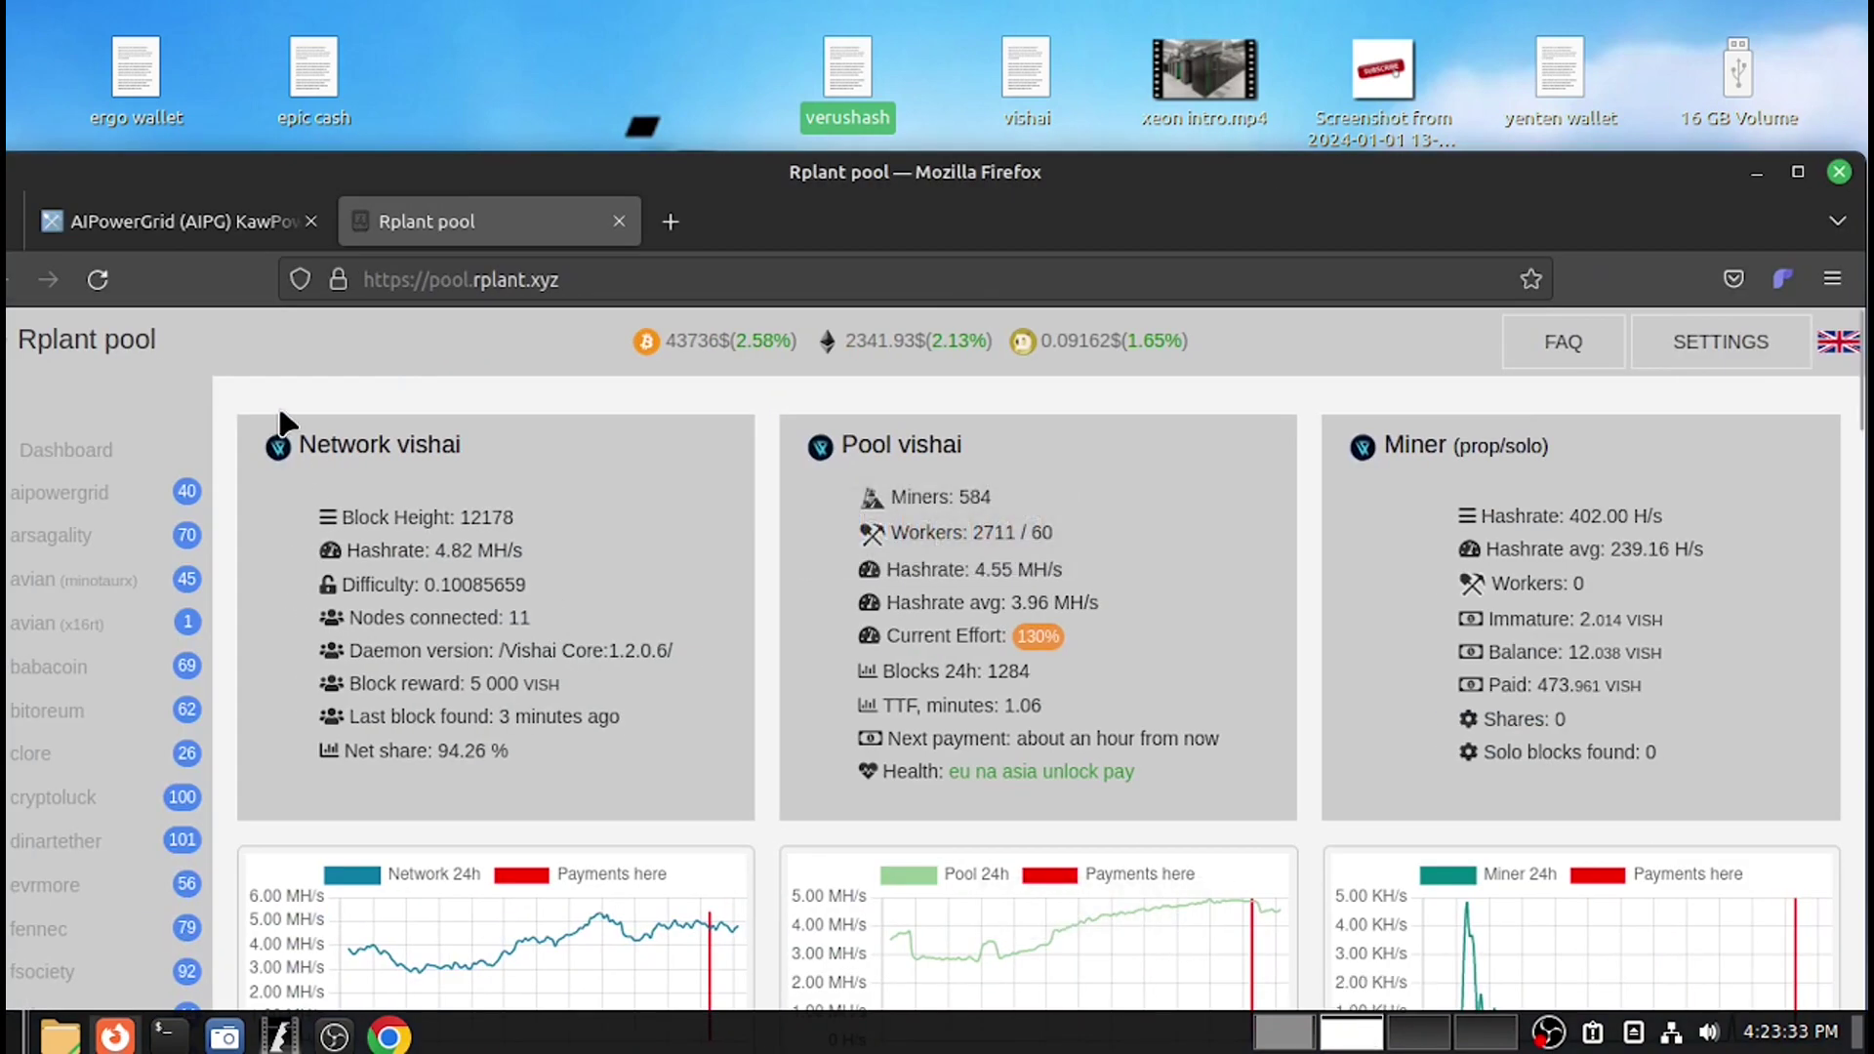
click(147, 222)
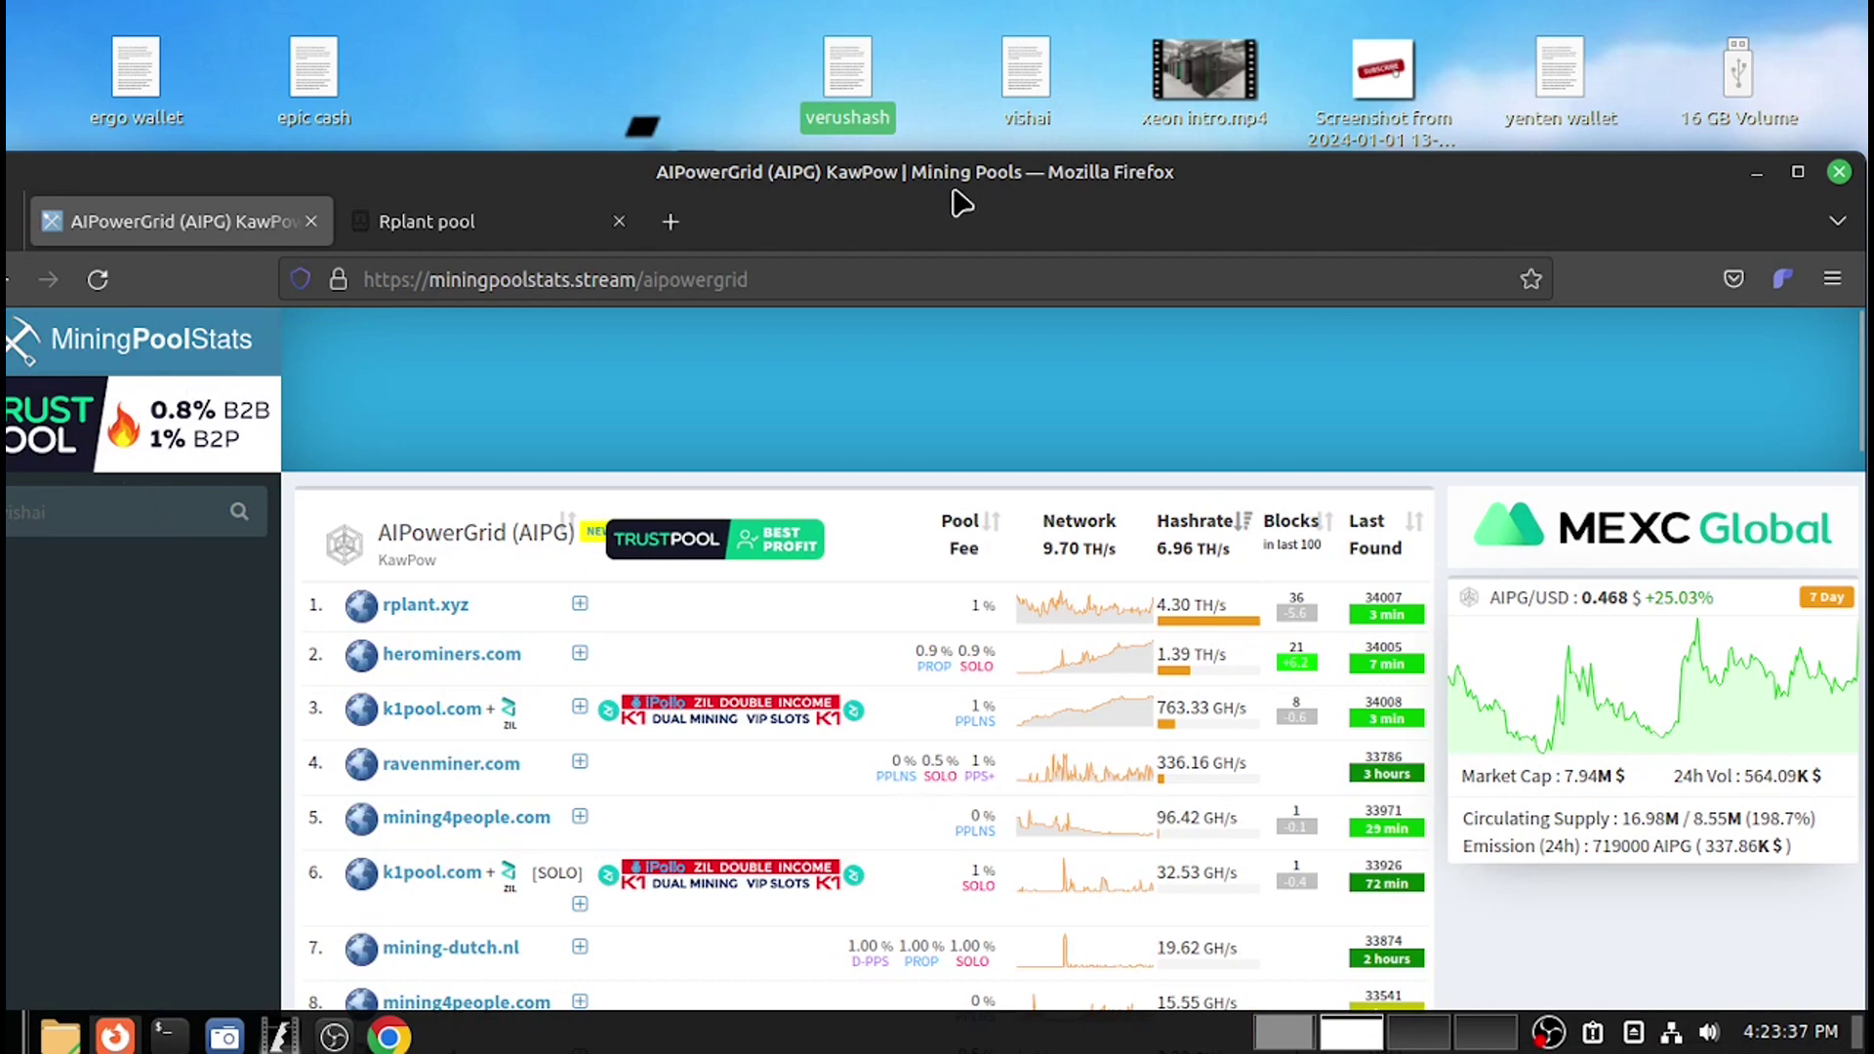
mouse_move(953, 167)
mouse_down()
mouse_move(1034, 97)
mouse_move(1016, 55)
mouse_up()
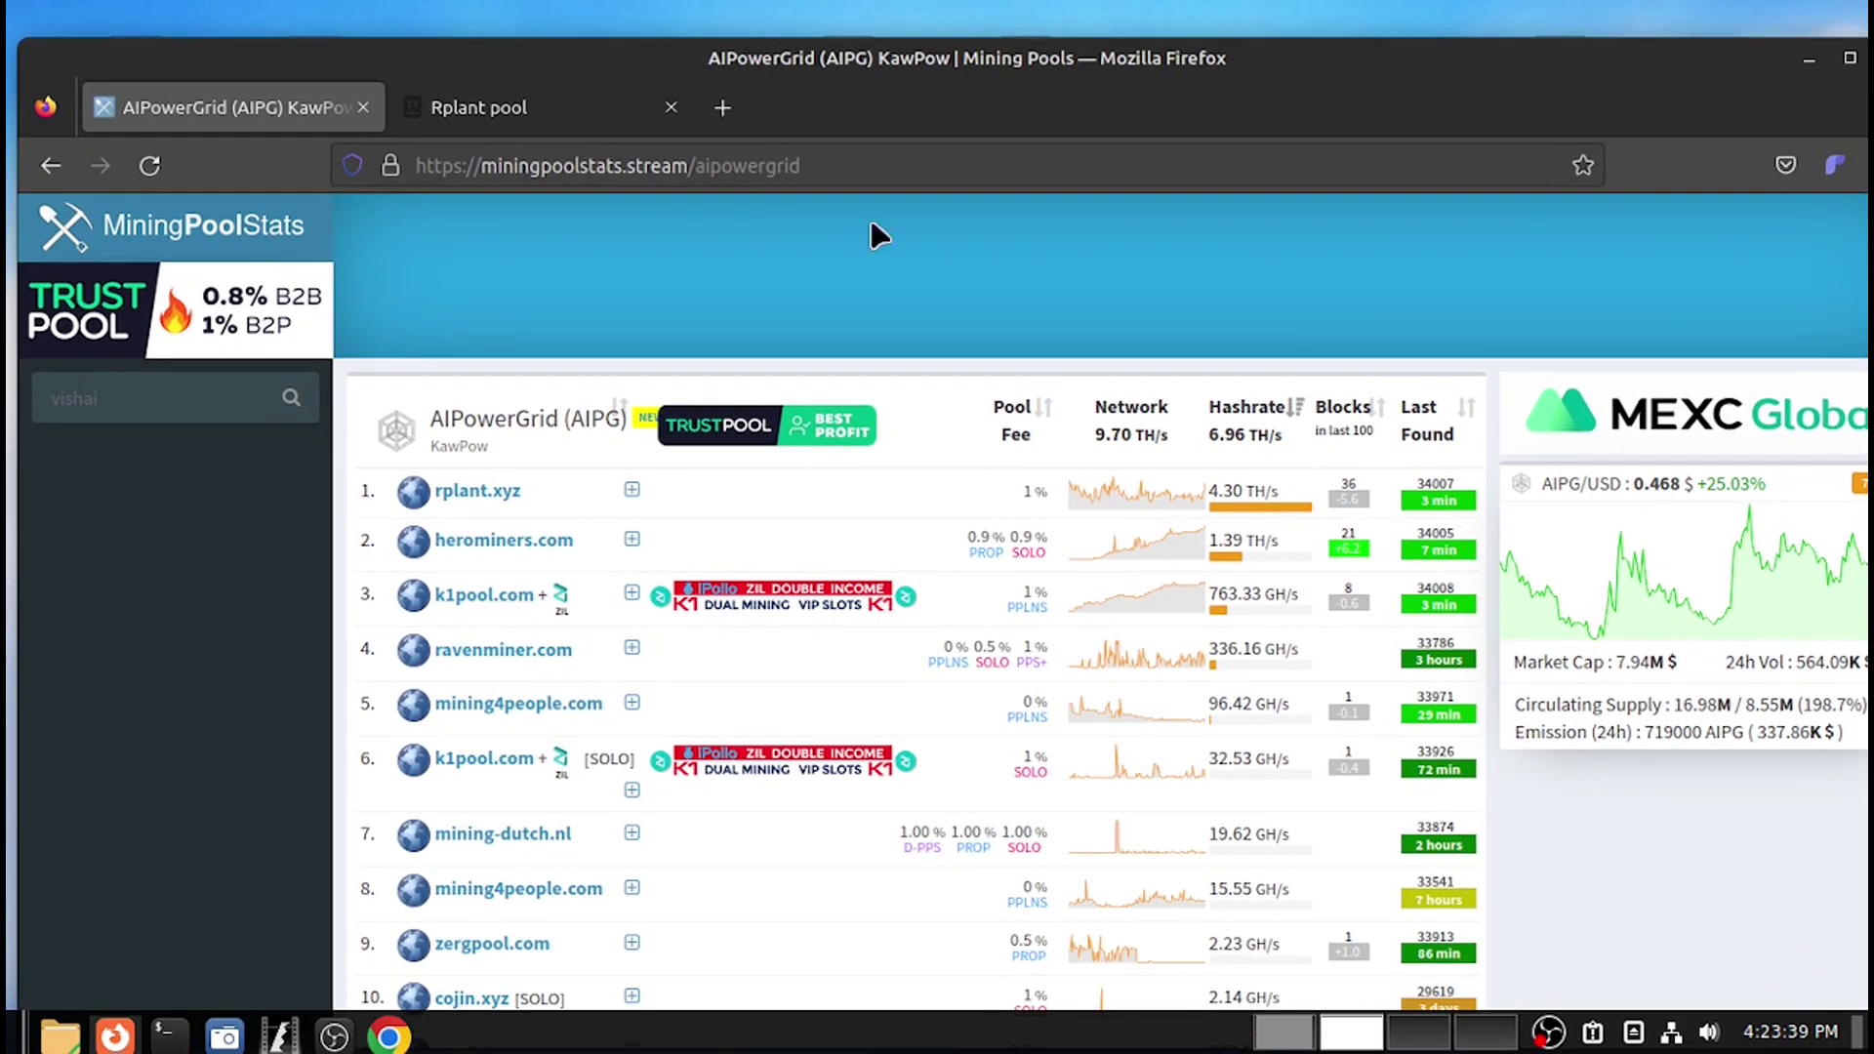
click(73, 234)
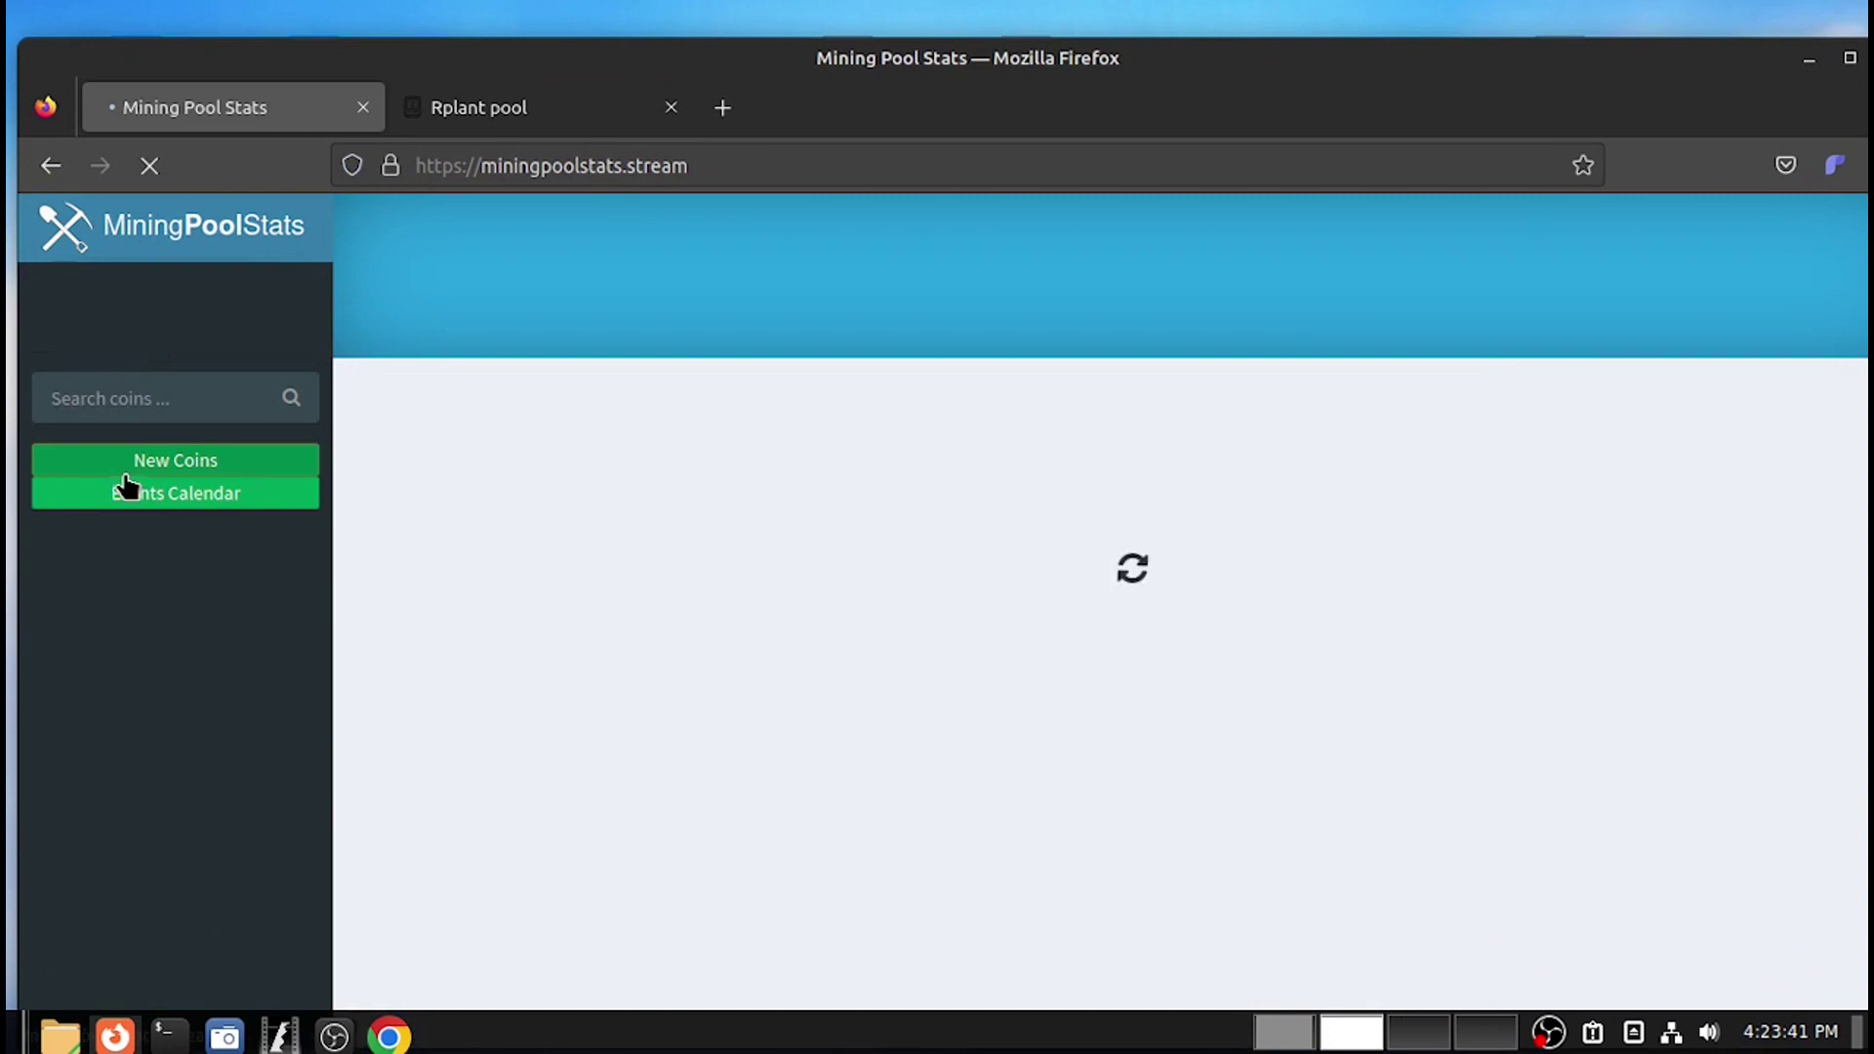
click(107, 391)
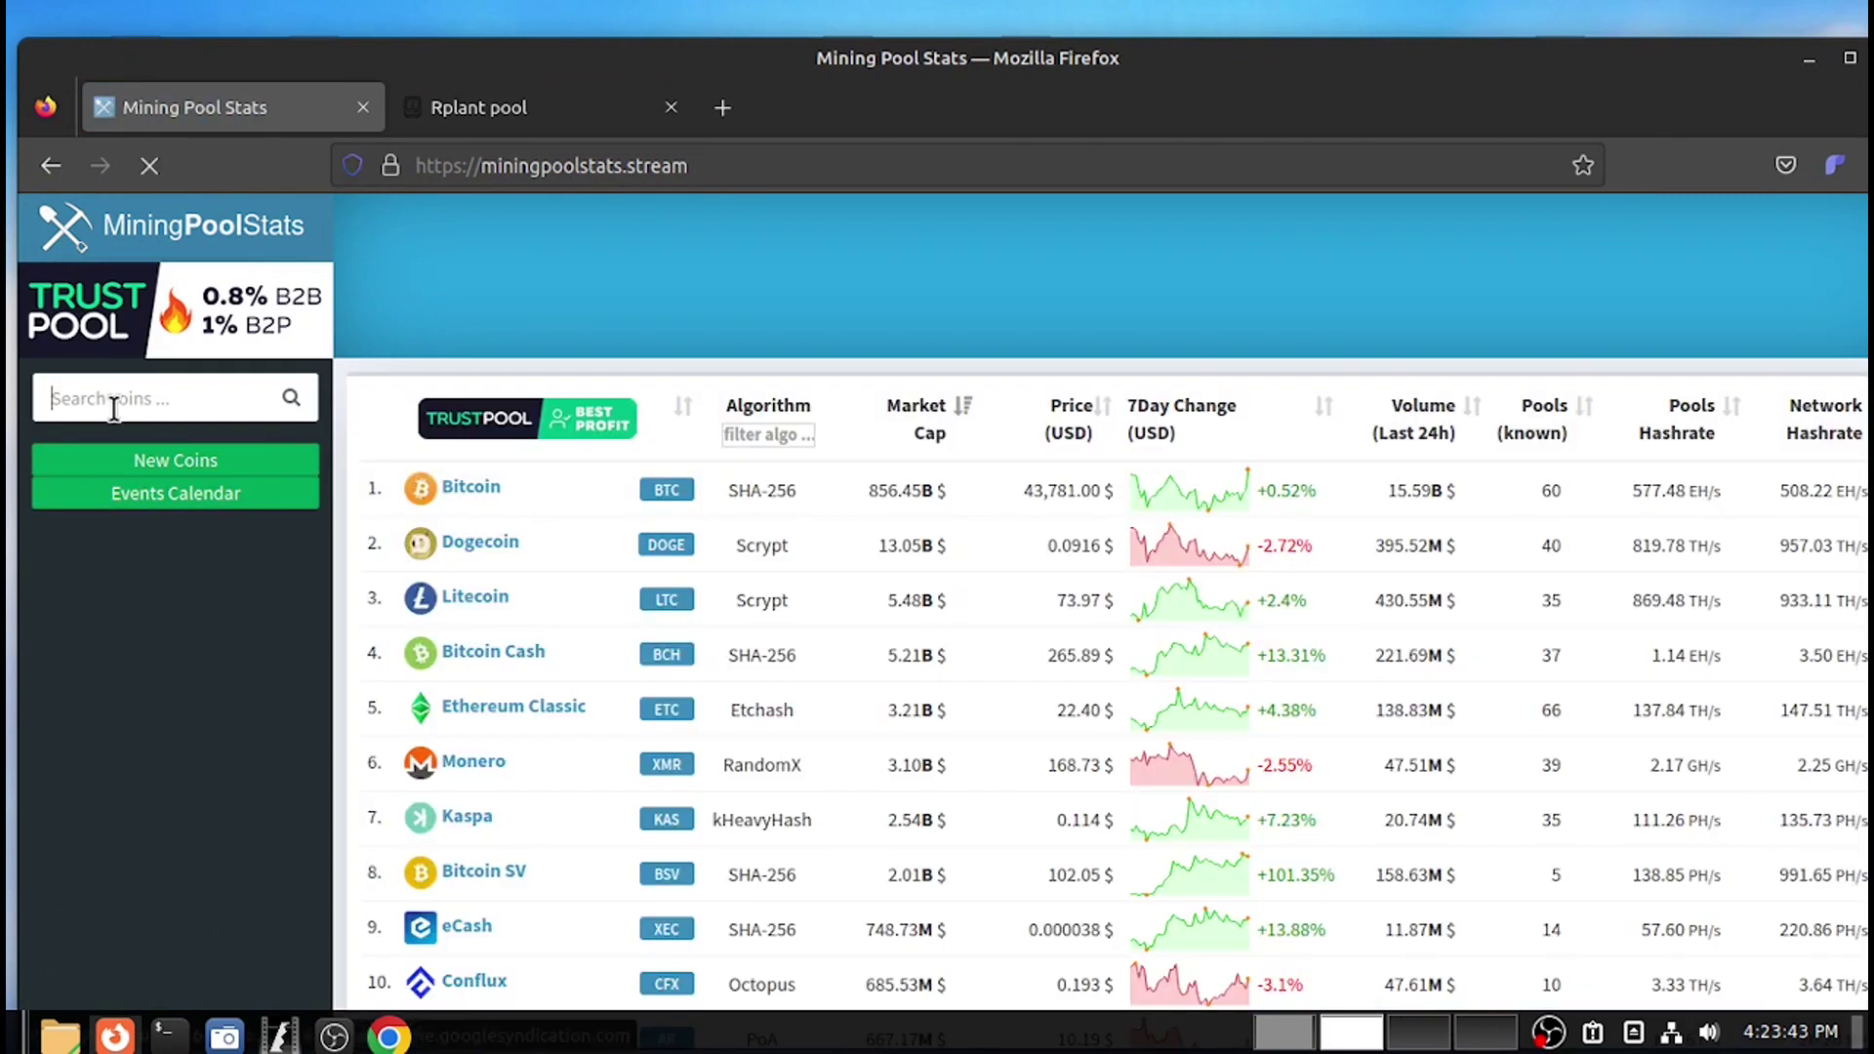
text(ver)
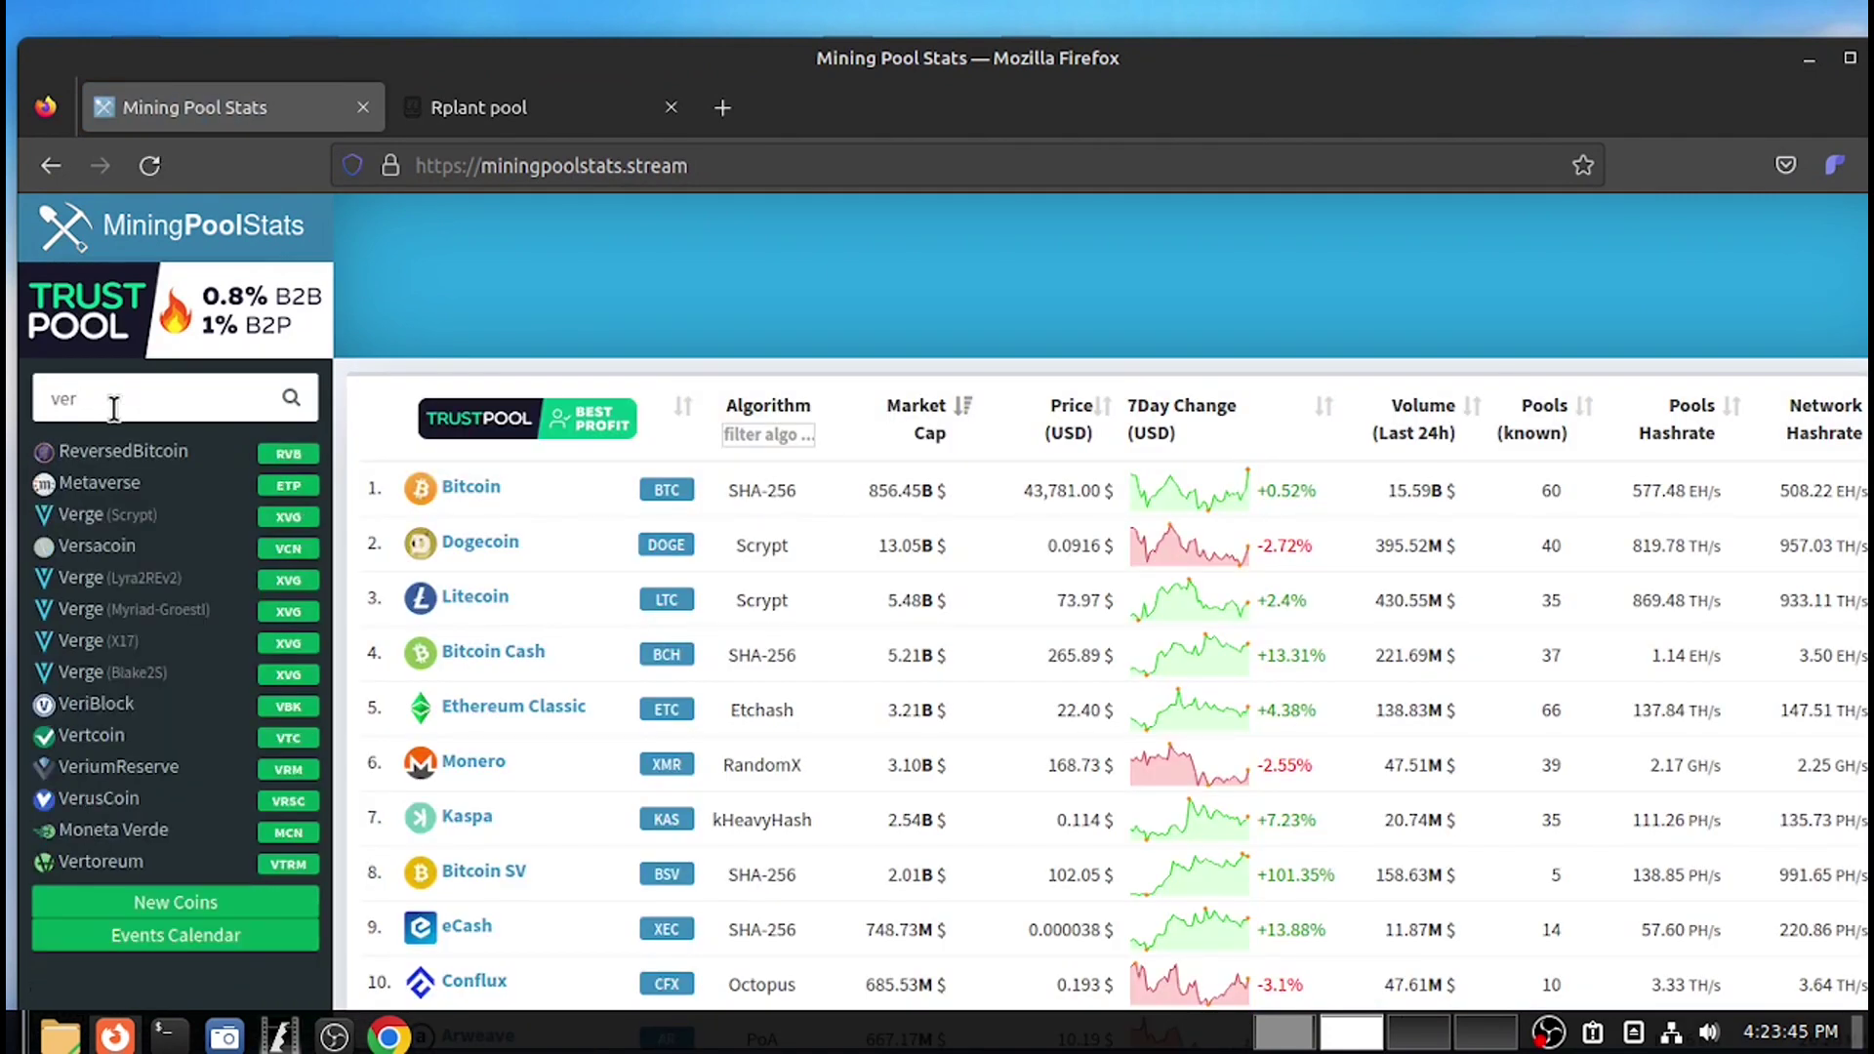
click(84, 802)
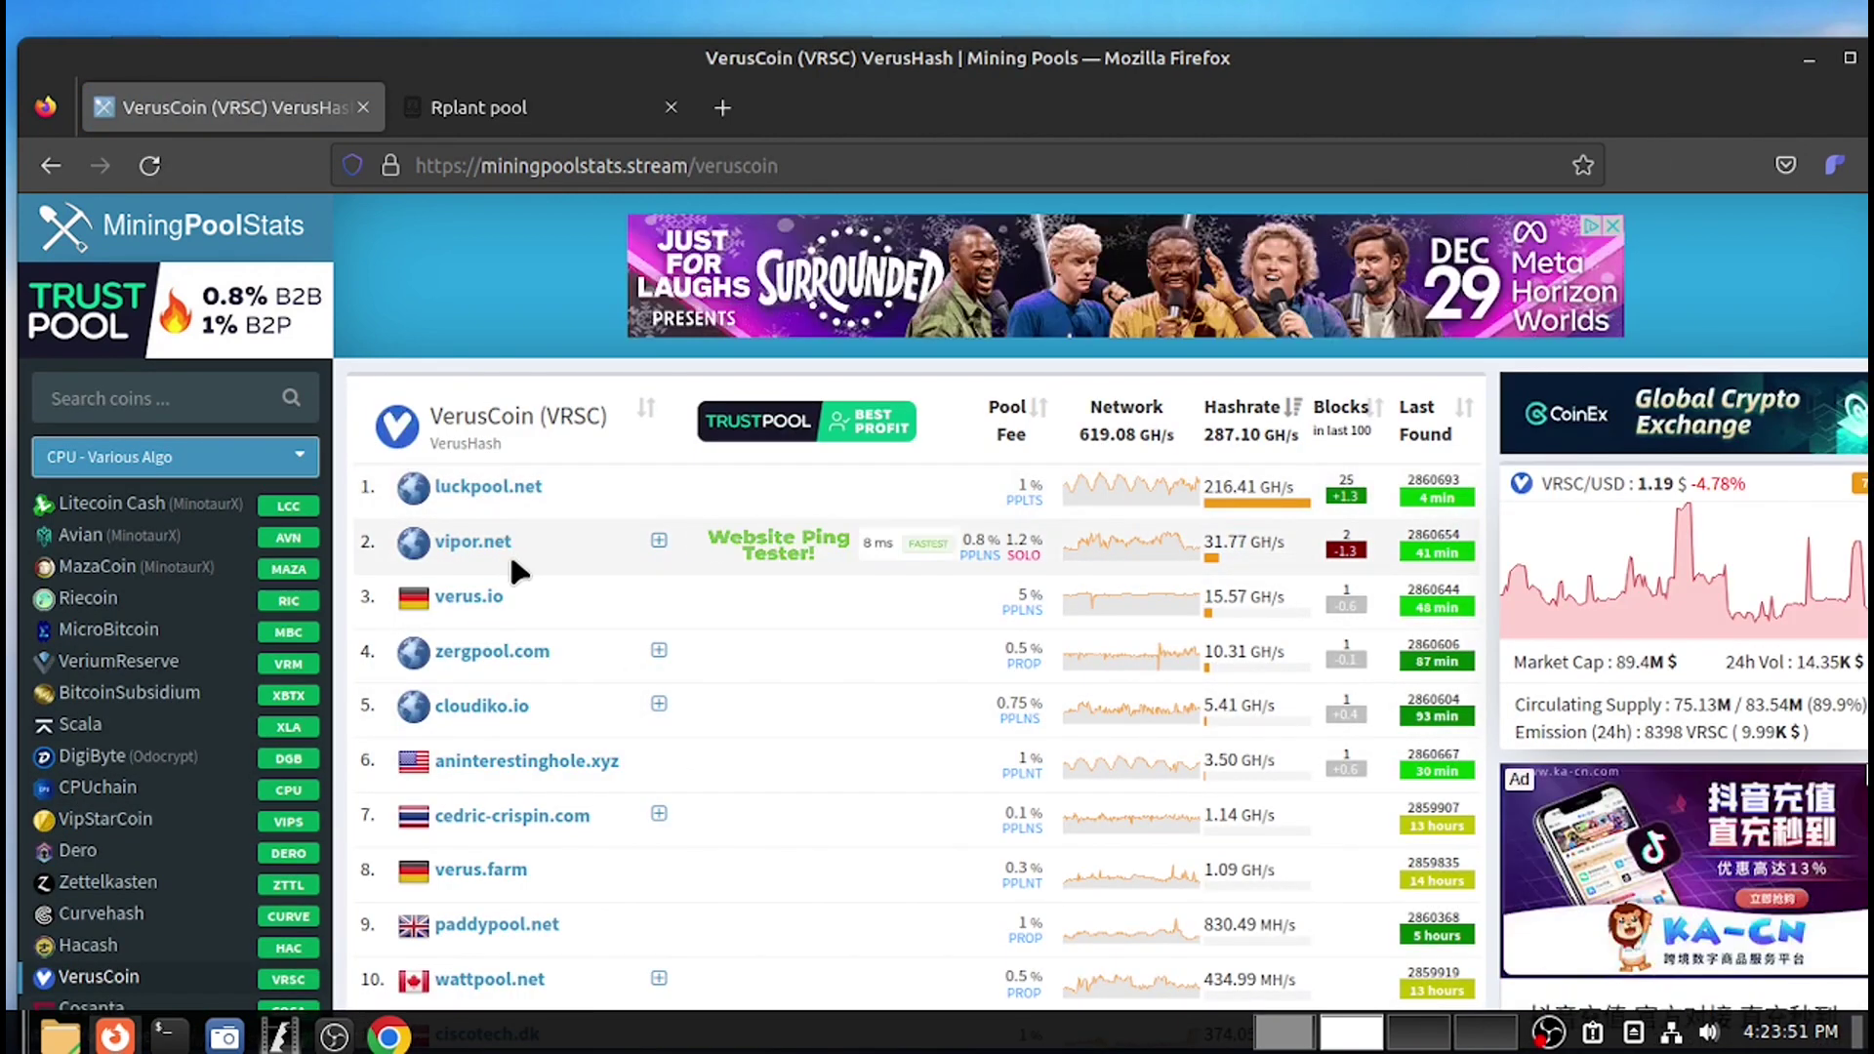
scroll(503, 615, down, 2)
scroll(503, 621, down, 1)
scroll(505, 623, down, 2)
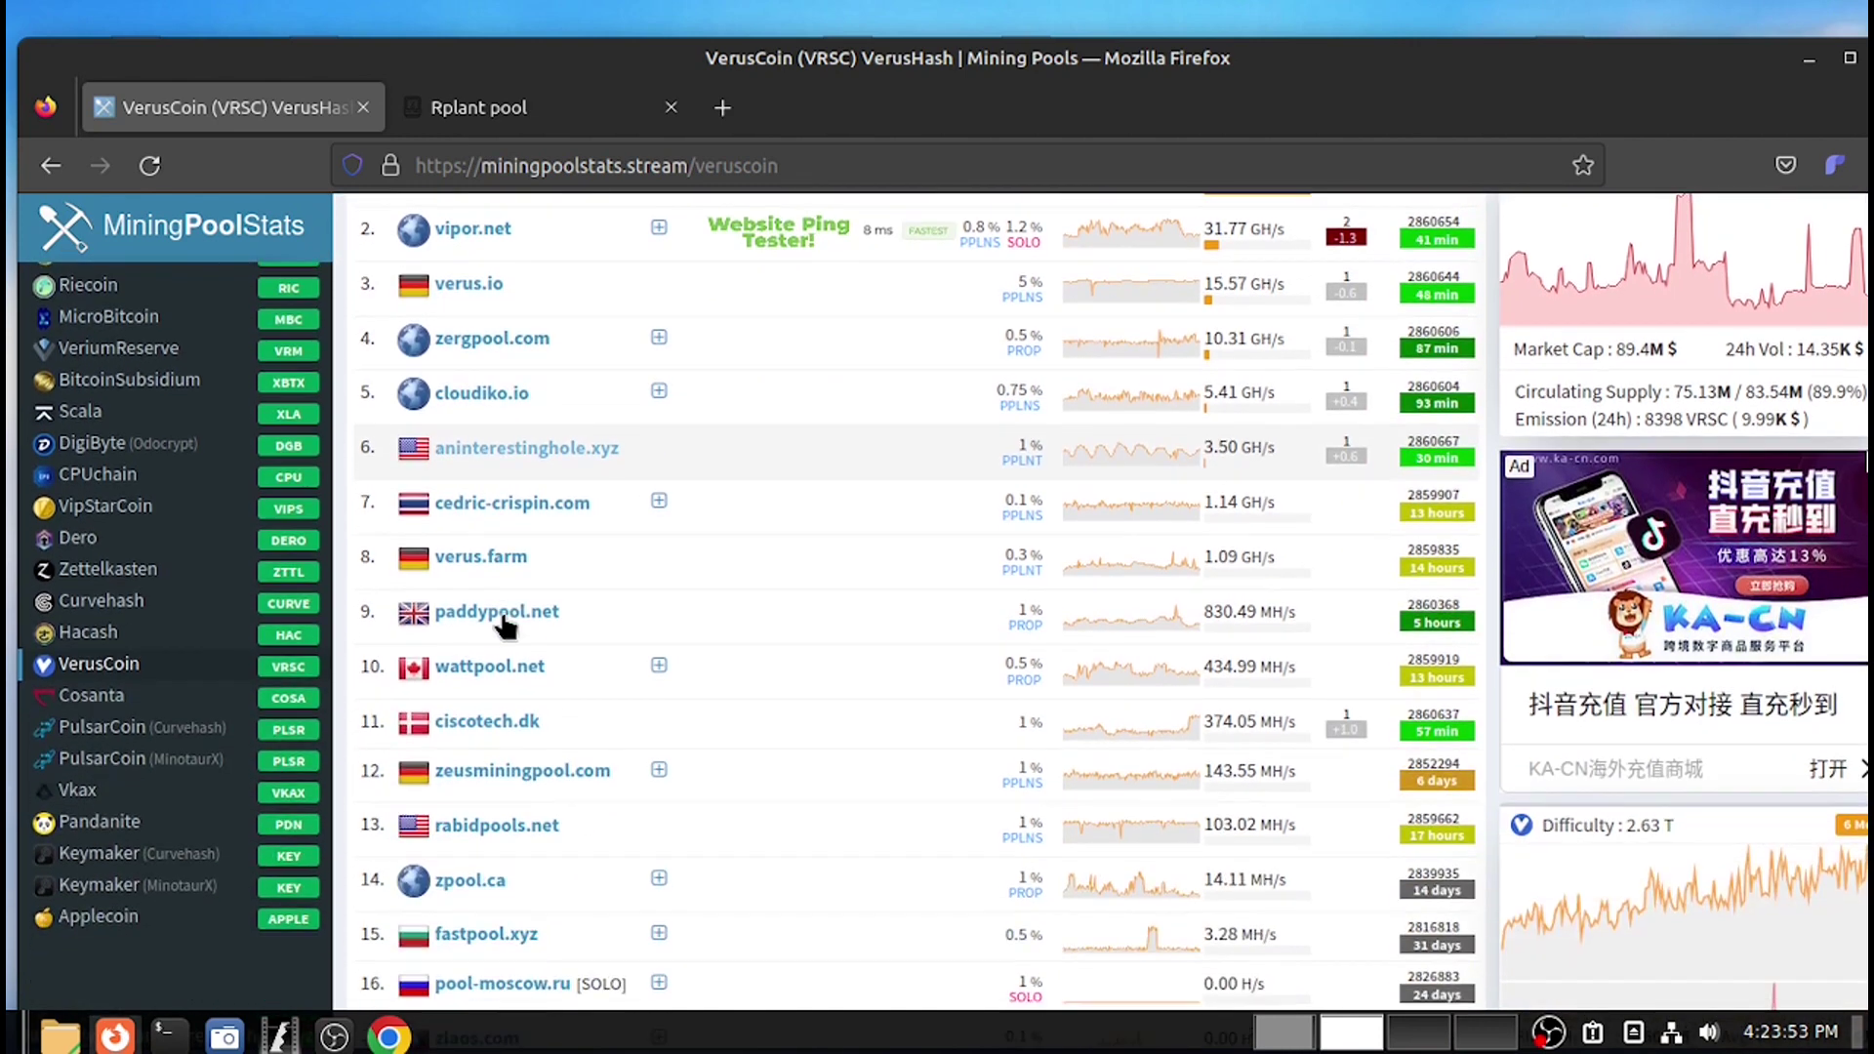
scroll(511, 625, down, 2)
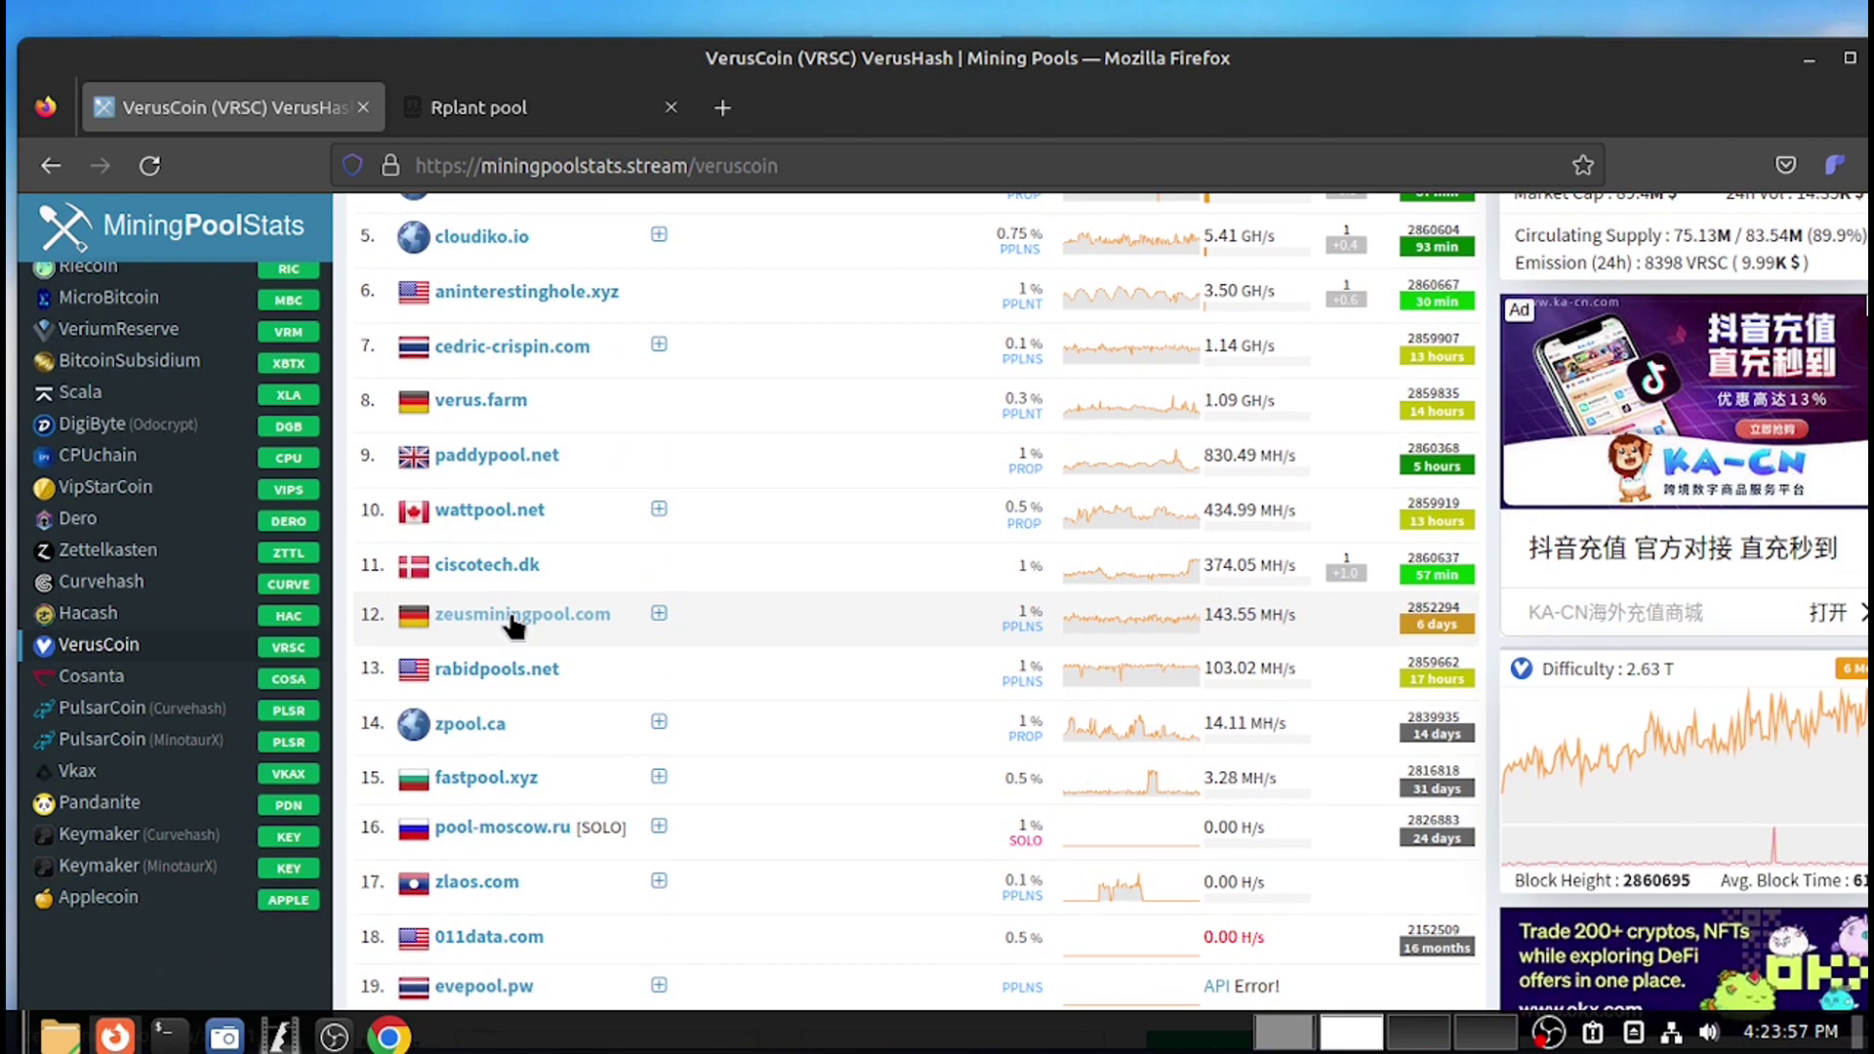
Open wattpool.net's Verus Connect page with node ports and ccminer/nheqminer commands.
click(468, 512)
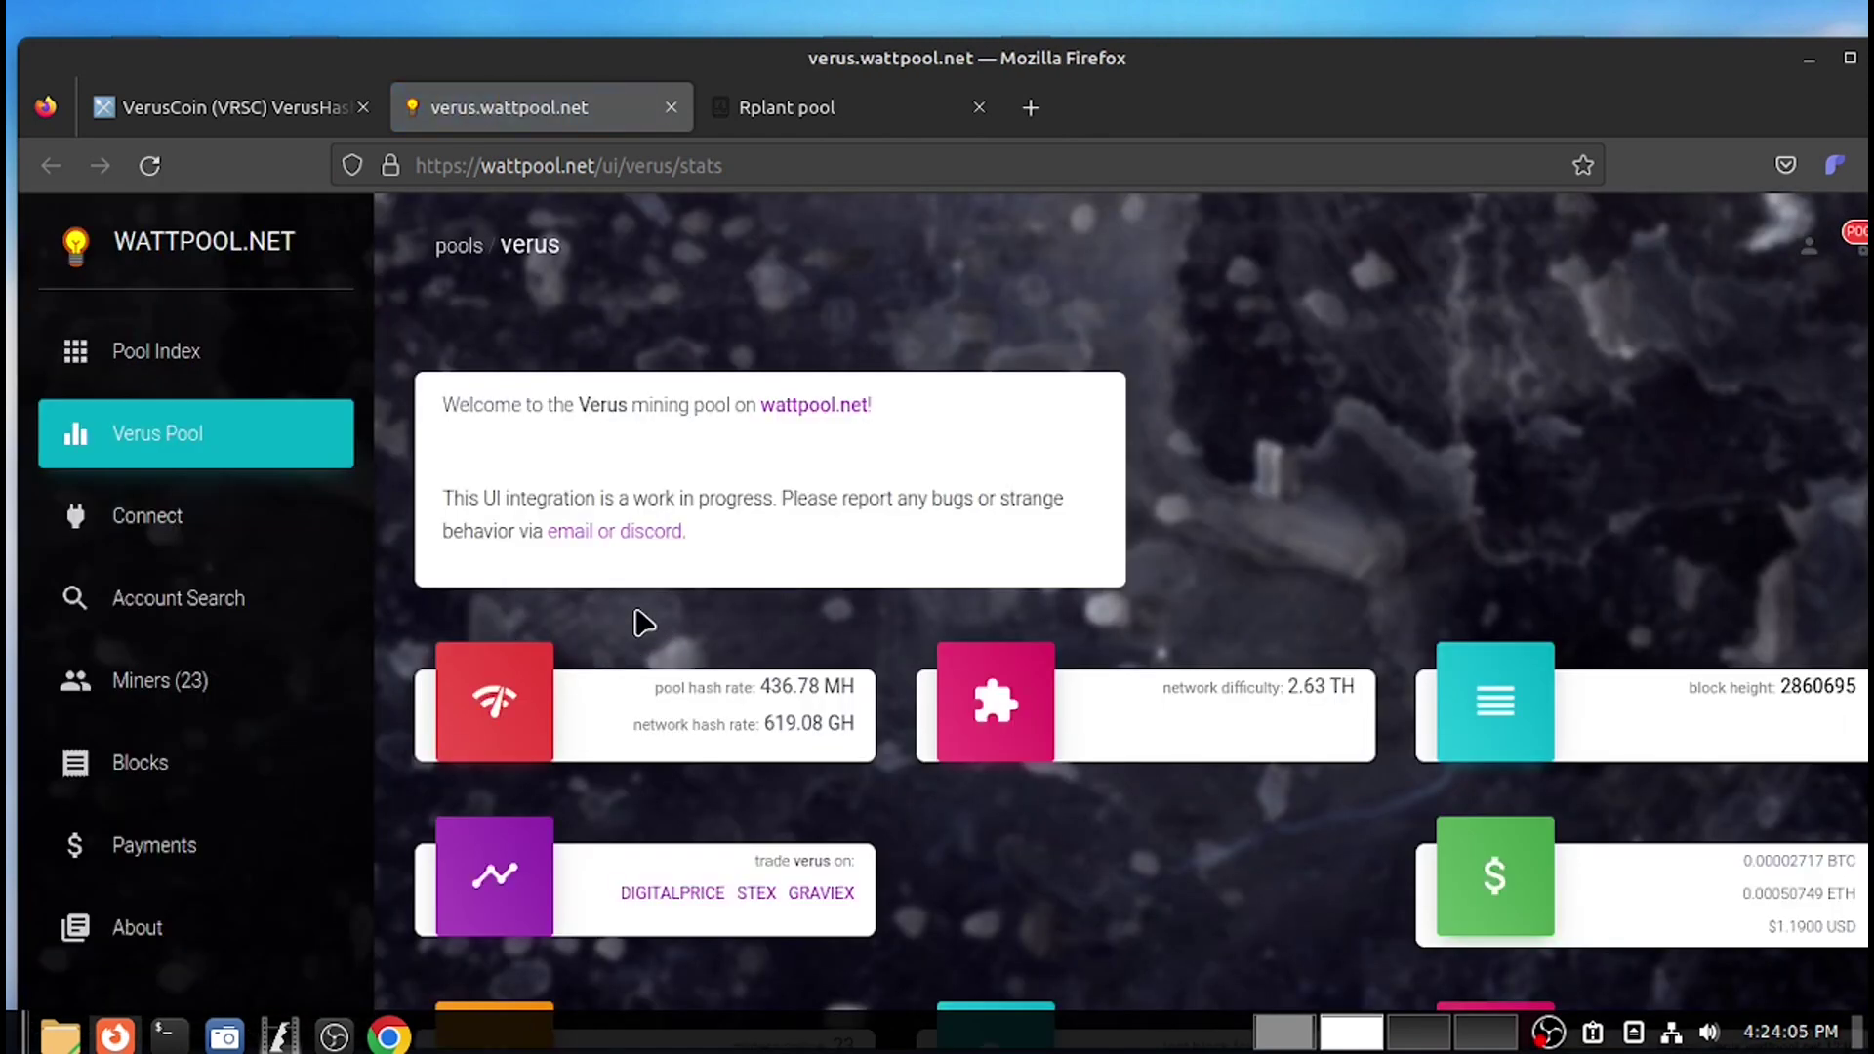
scroll(645, 623, down, 1)
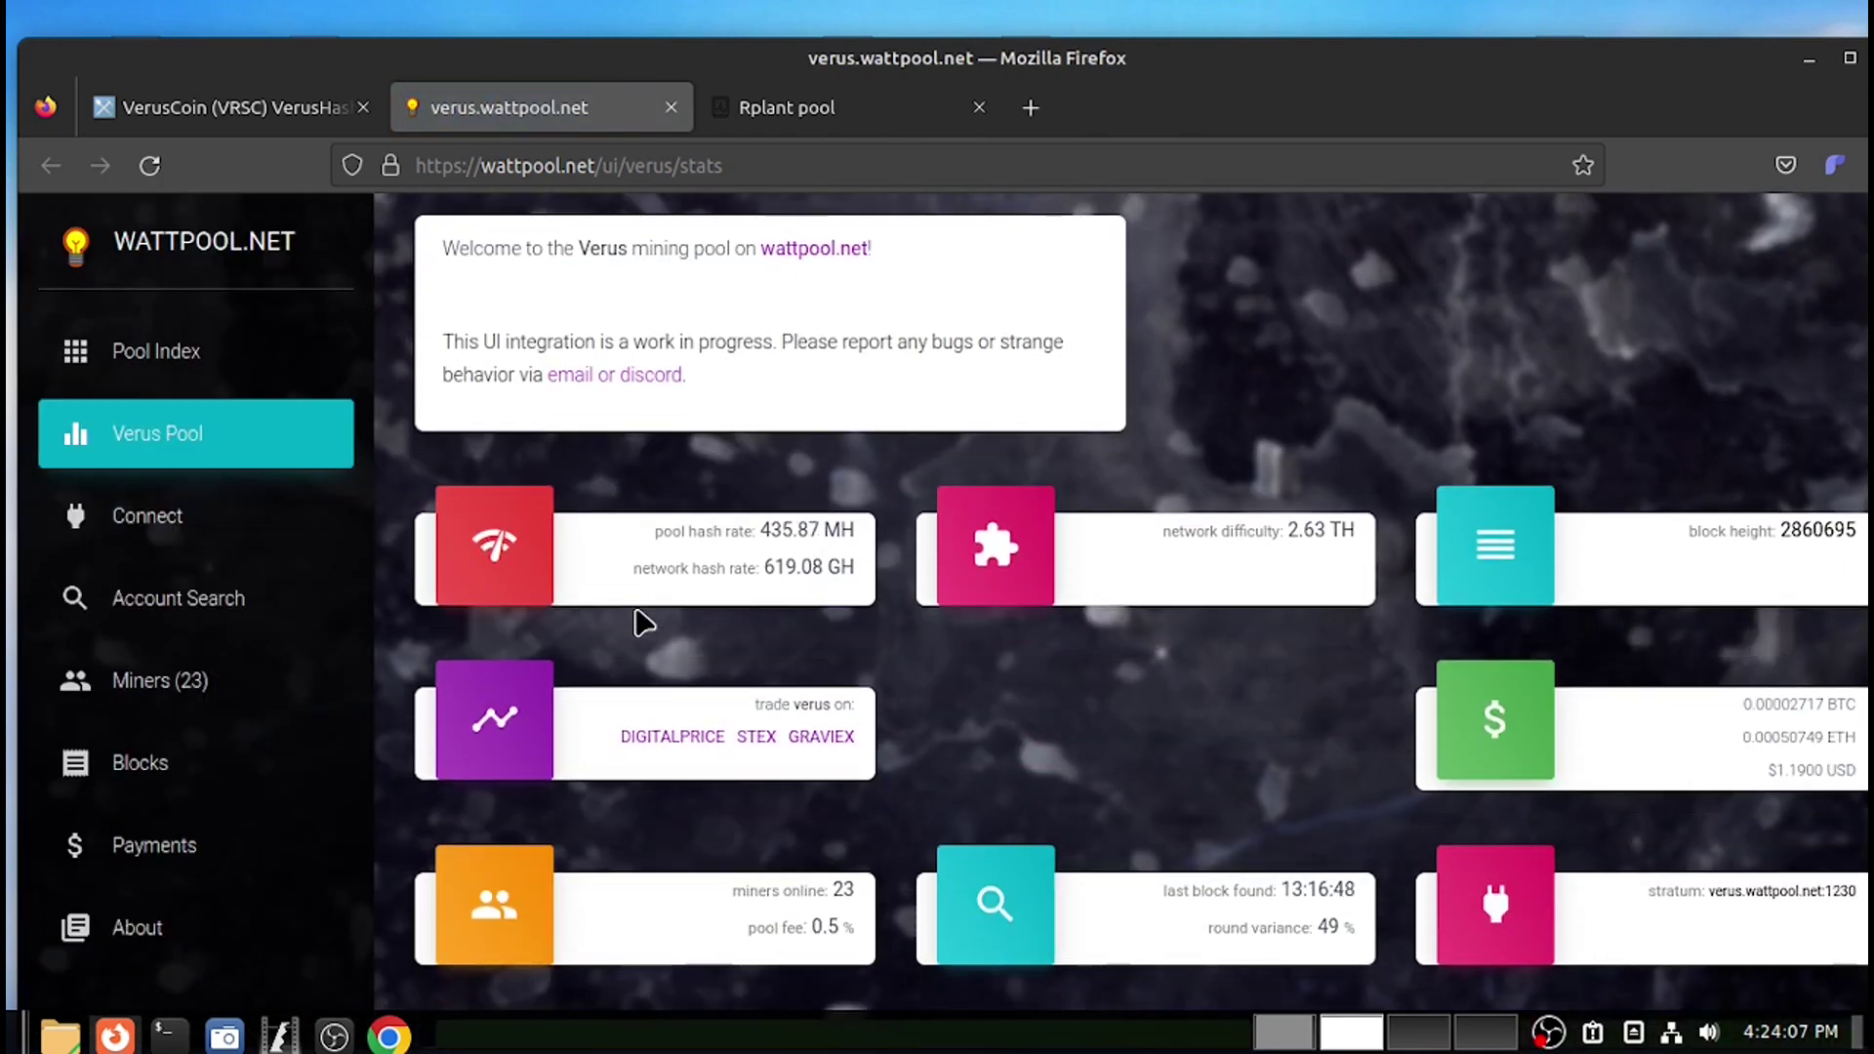
scroll(645, 623, down, 2)
scroll(634, 622, down, 2)
scroll(633, 622, down, 2)
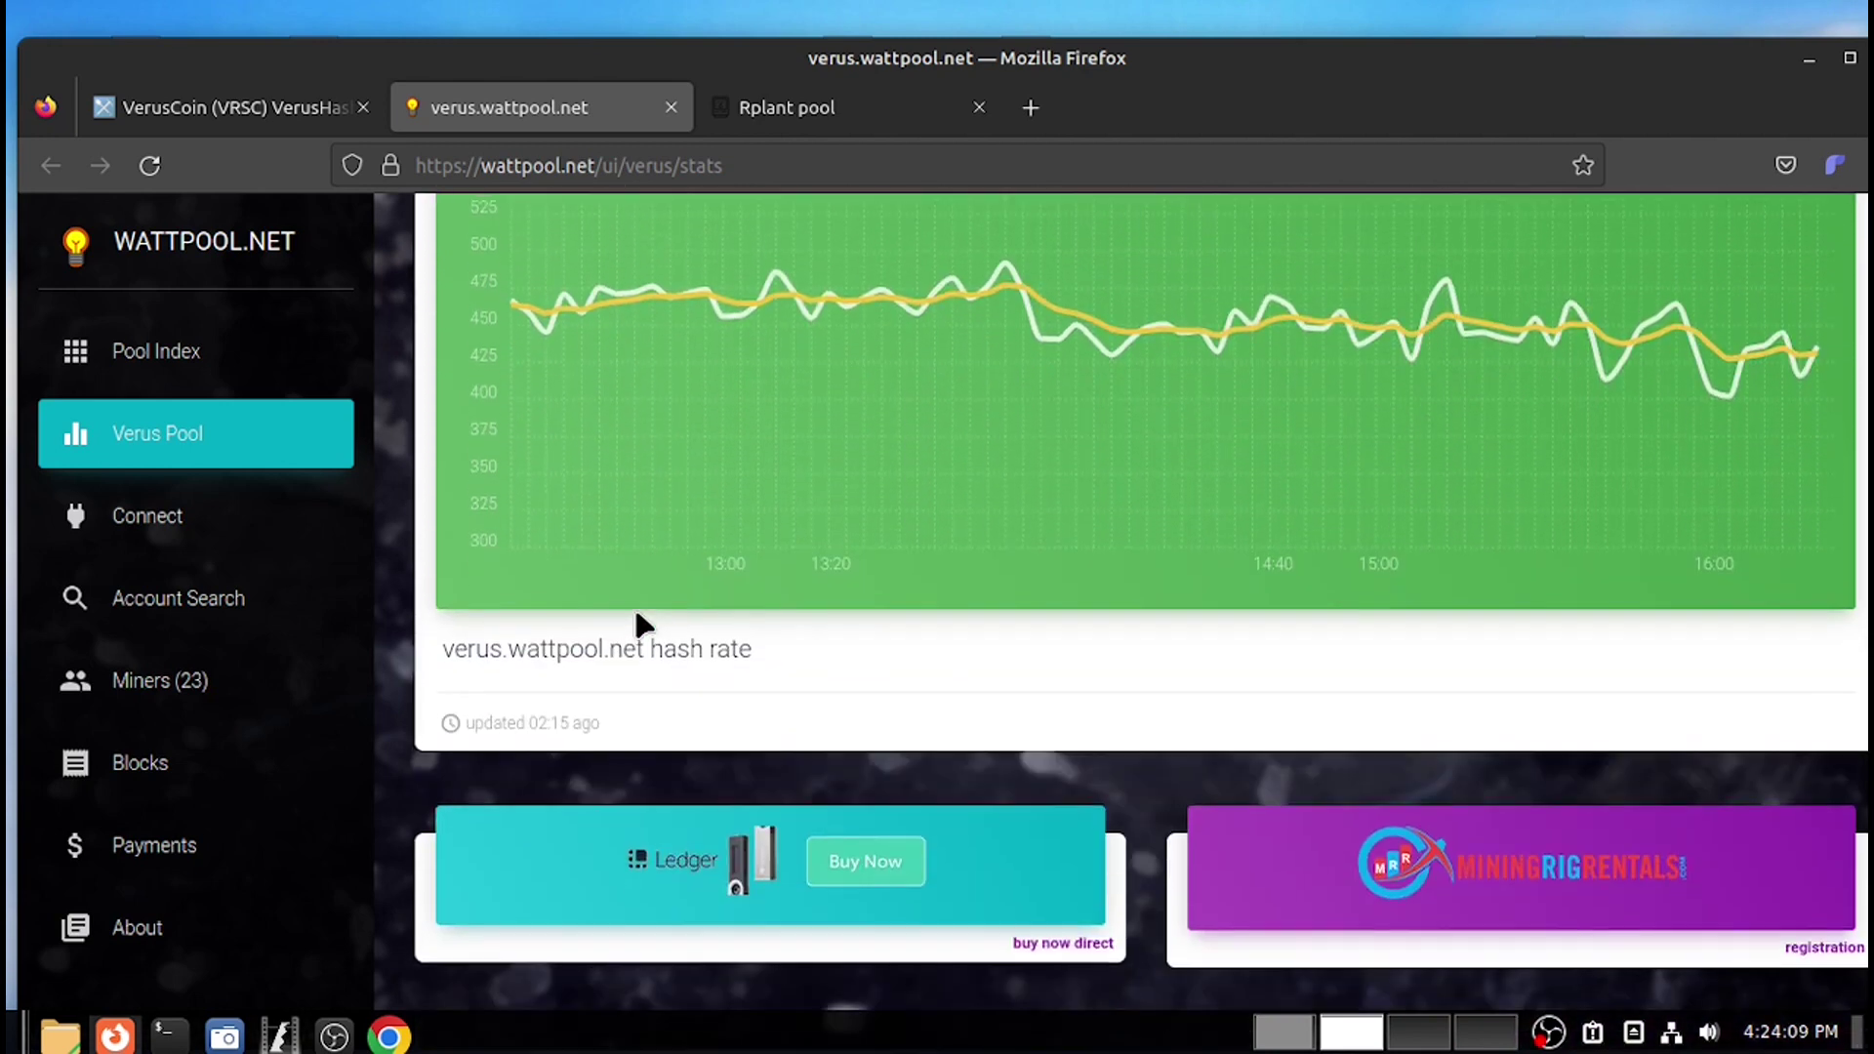
click(165, 531)
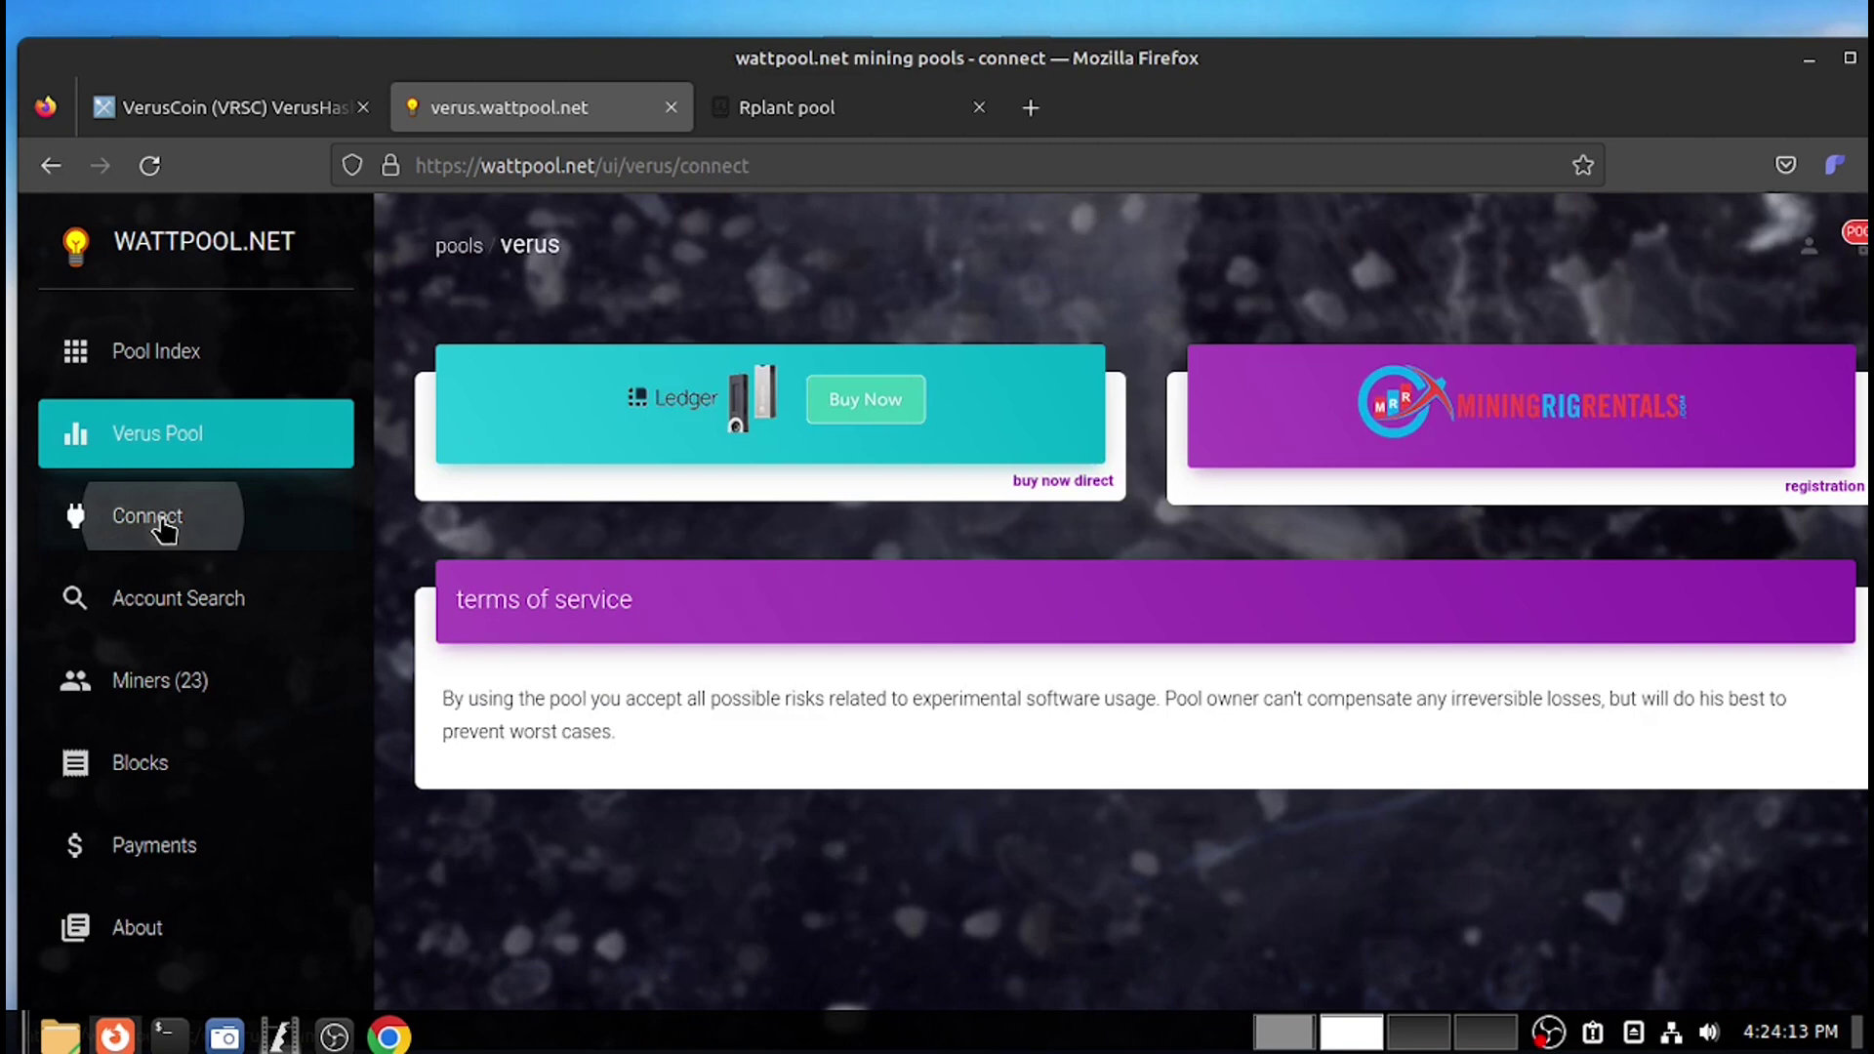
scroll(409, 605, down, 2)
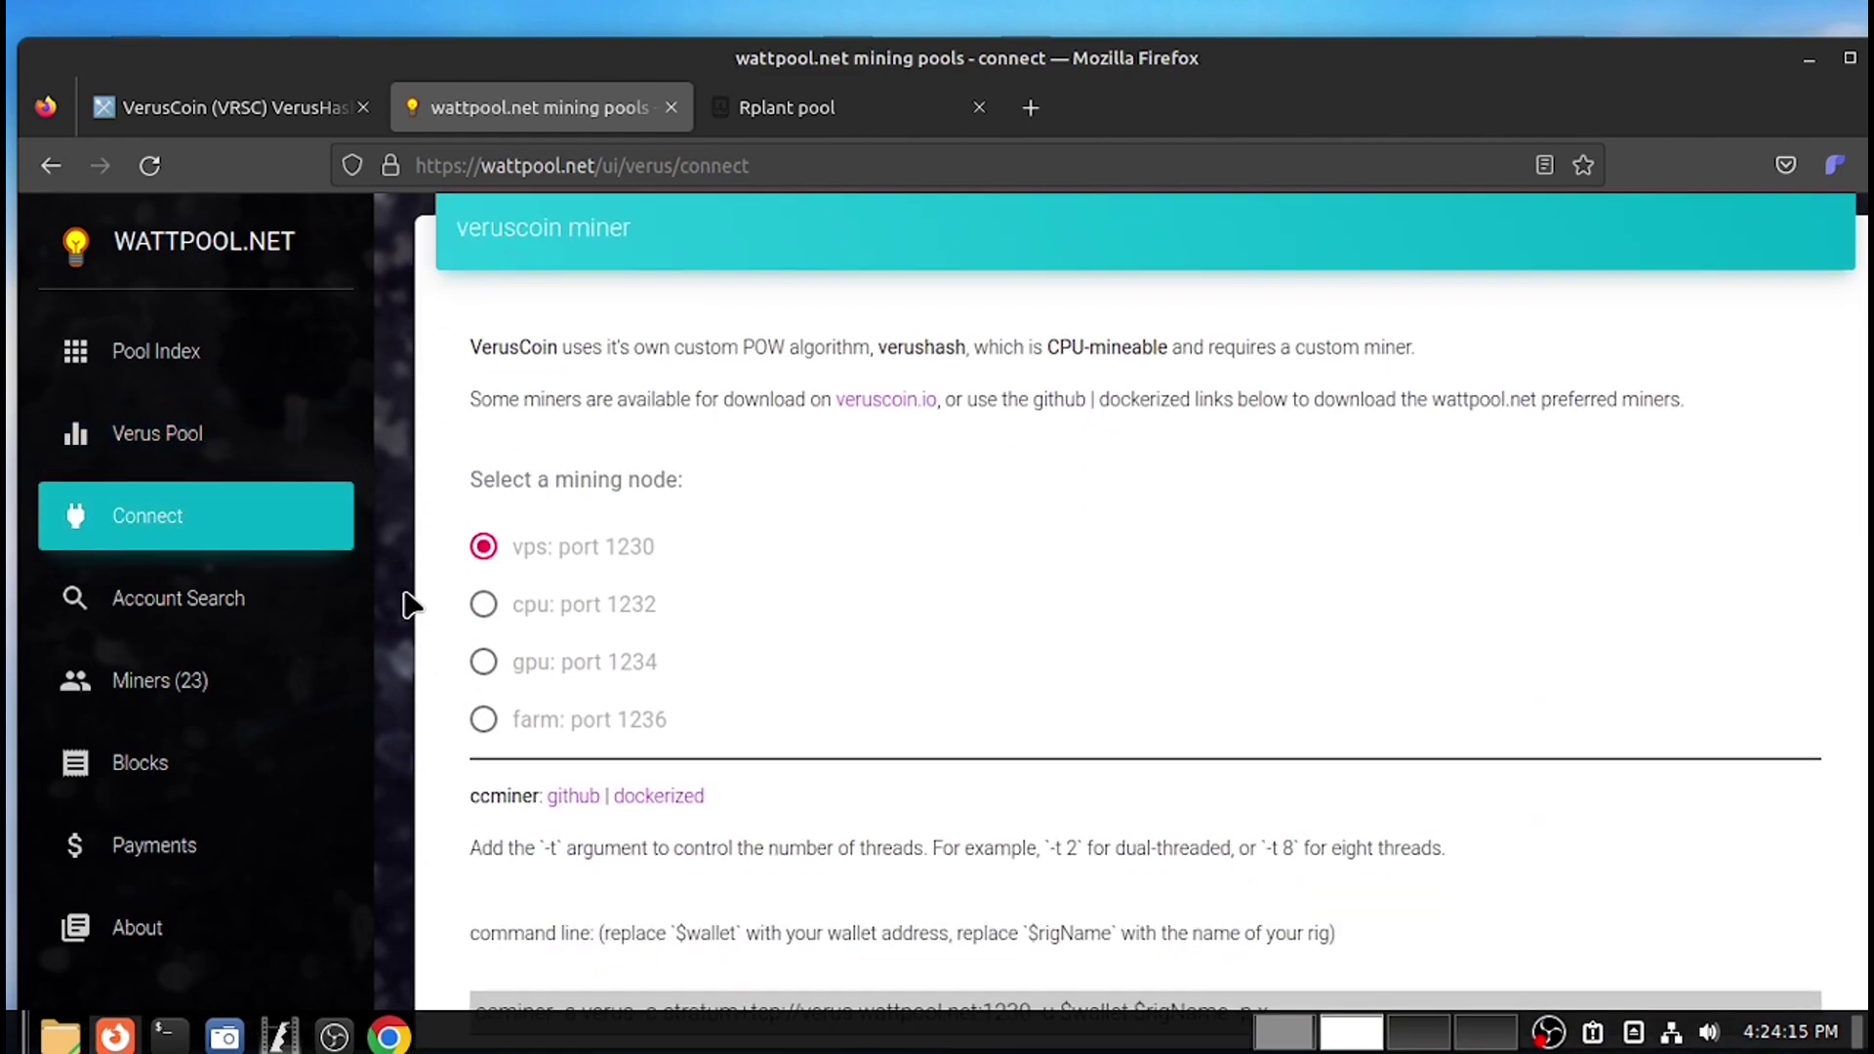
scroll(410, 608, down, 2)
scroll(415, 616, down, 2)
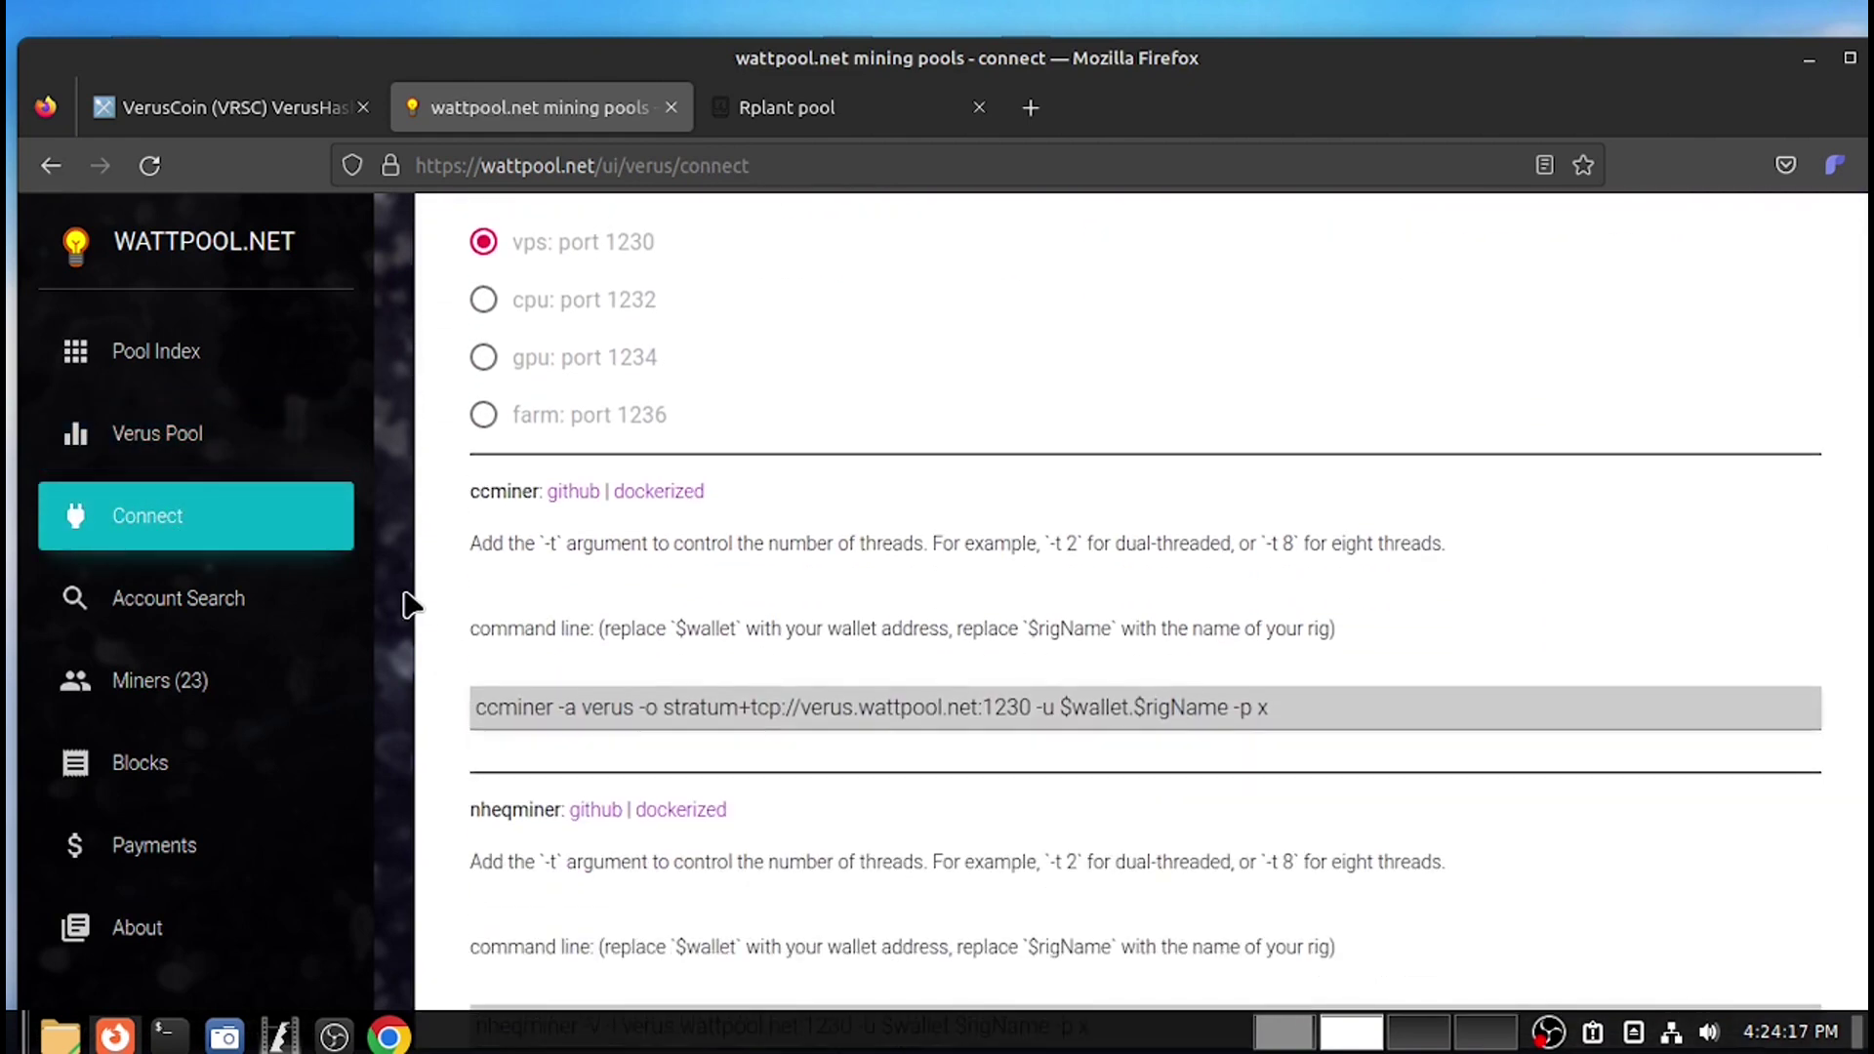
scroll(418, 623, up, 2)
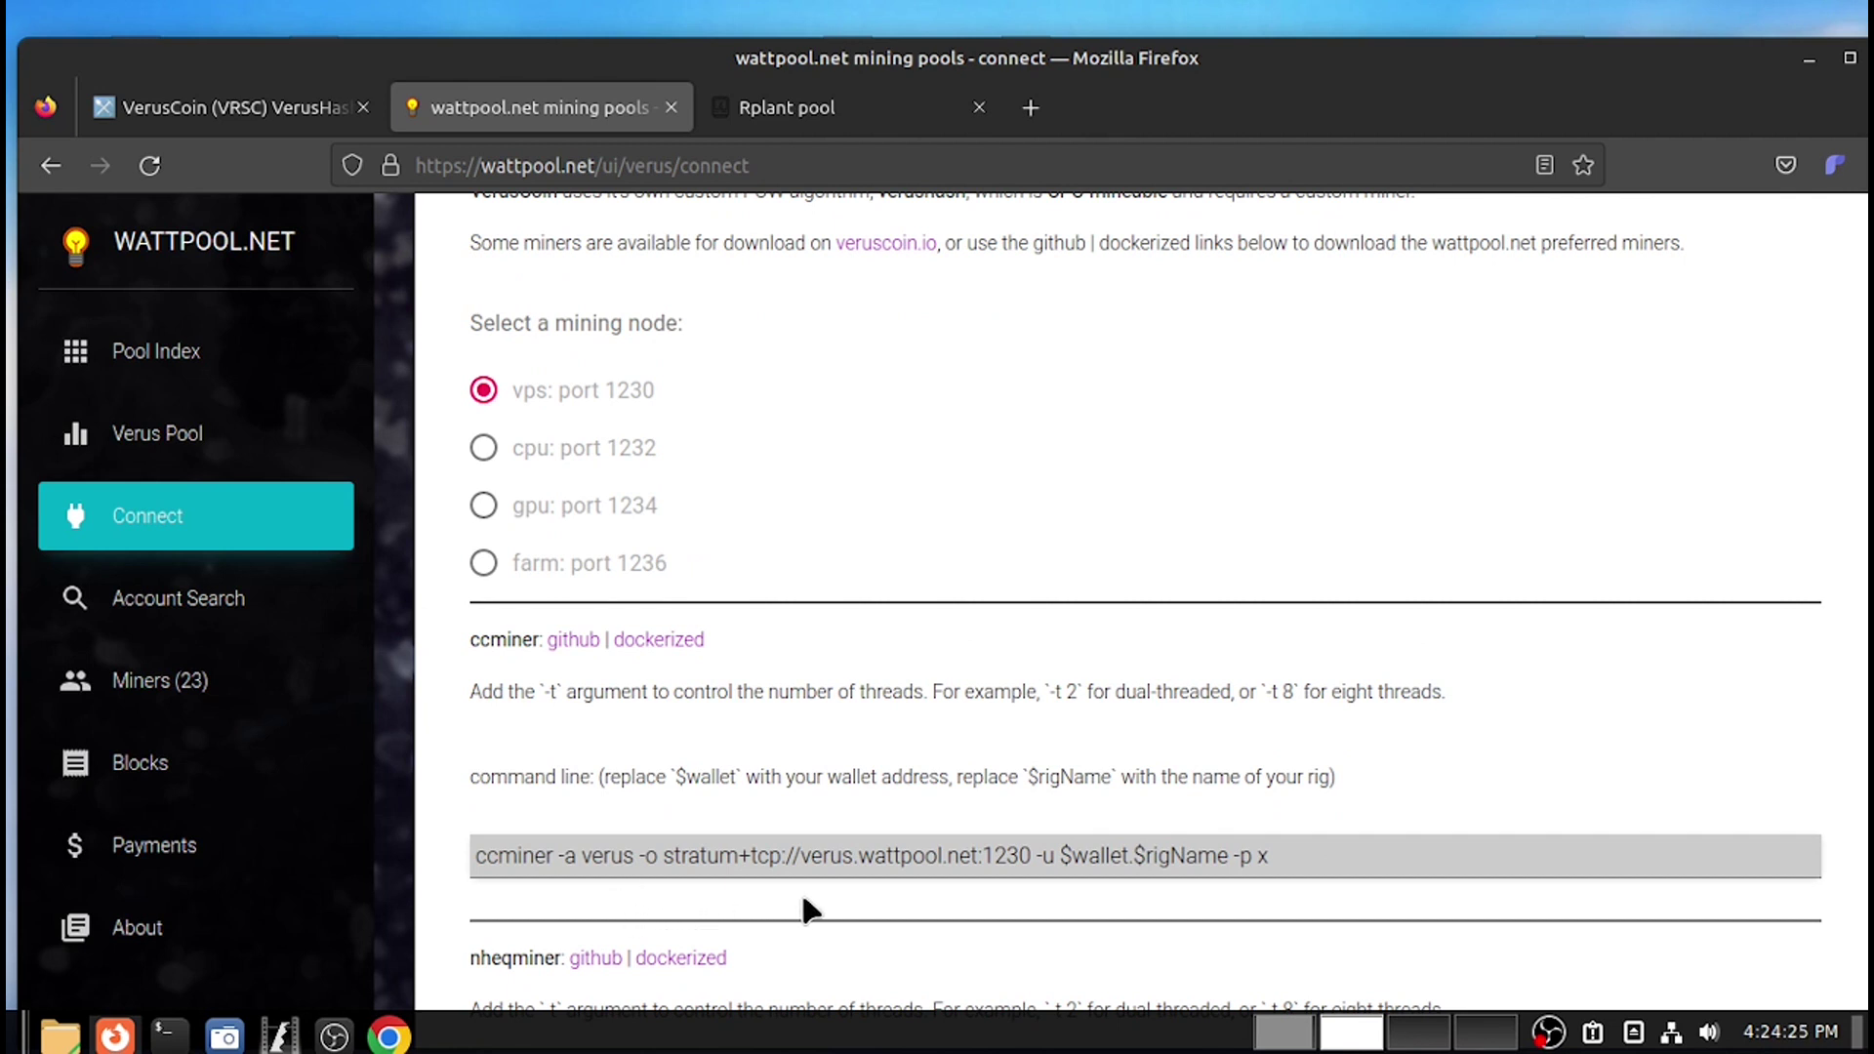
scroll(927, 901, down, 2)
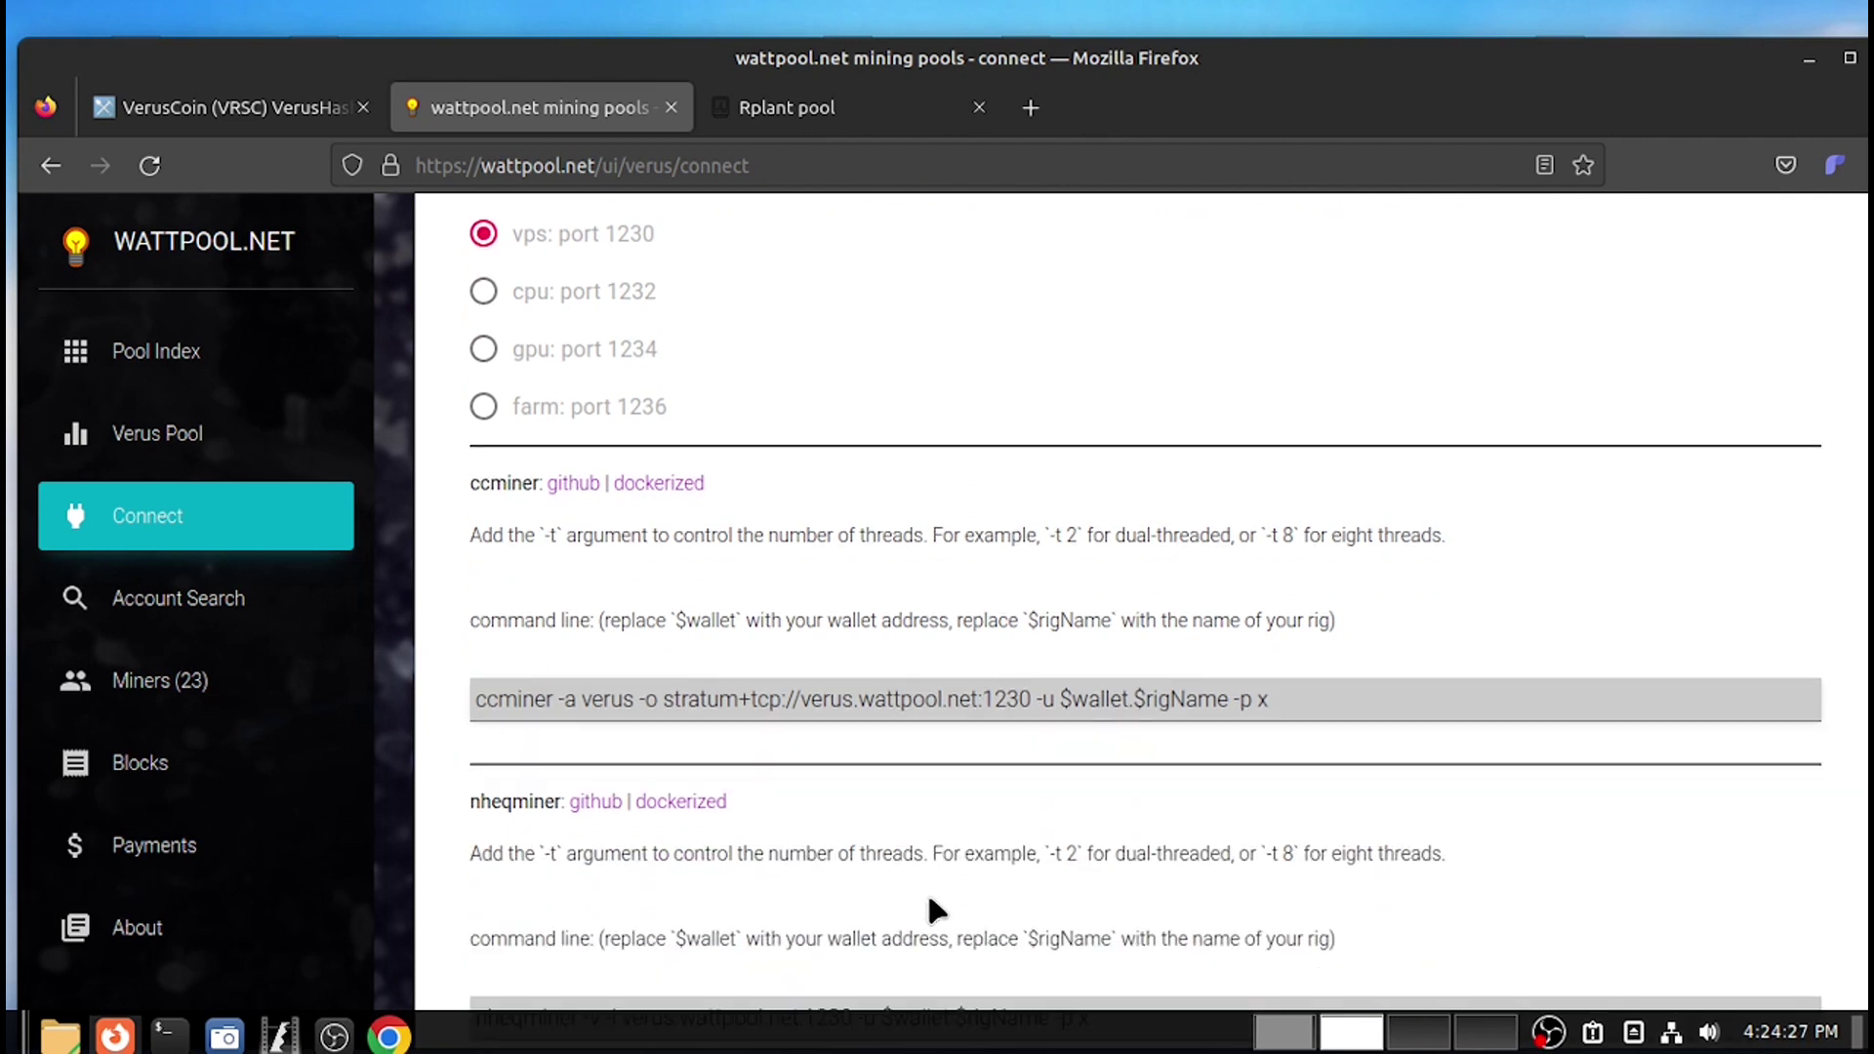
scroll(890, 843, down, 2)
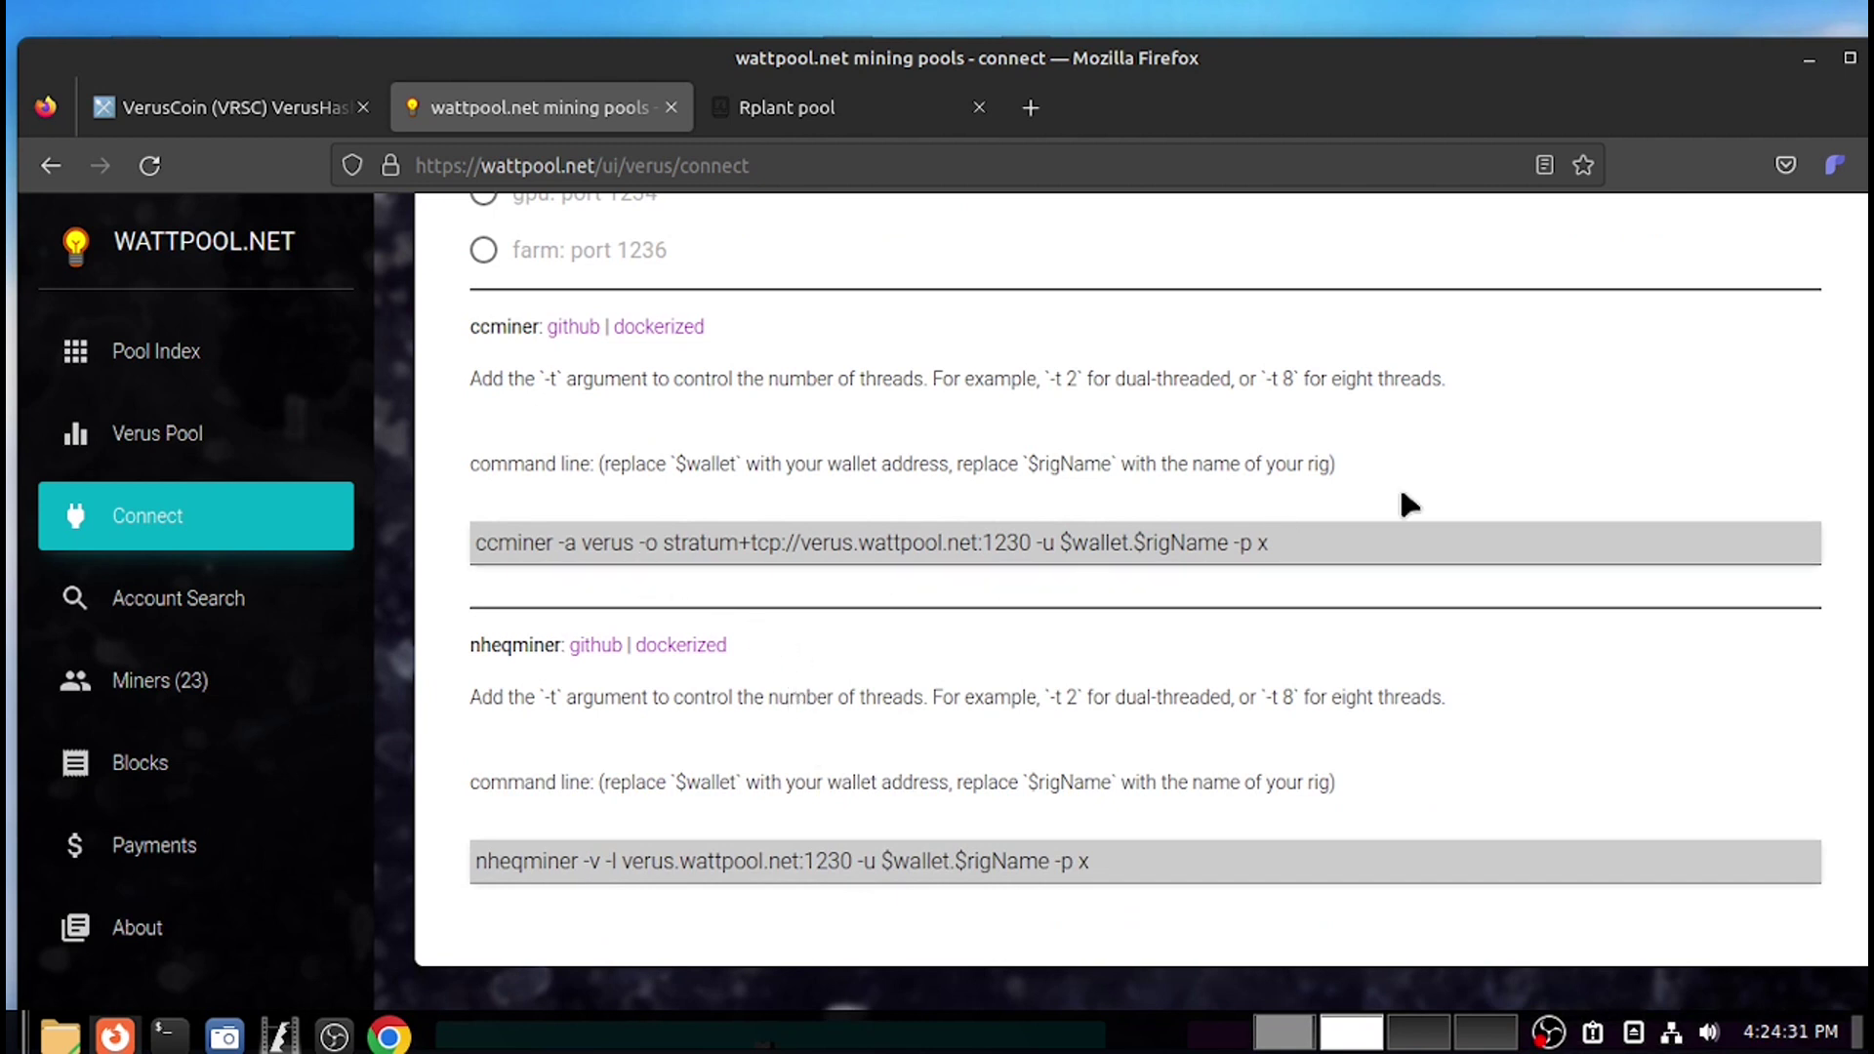
drag(1659, 60, 1610, 64)
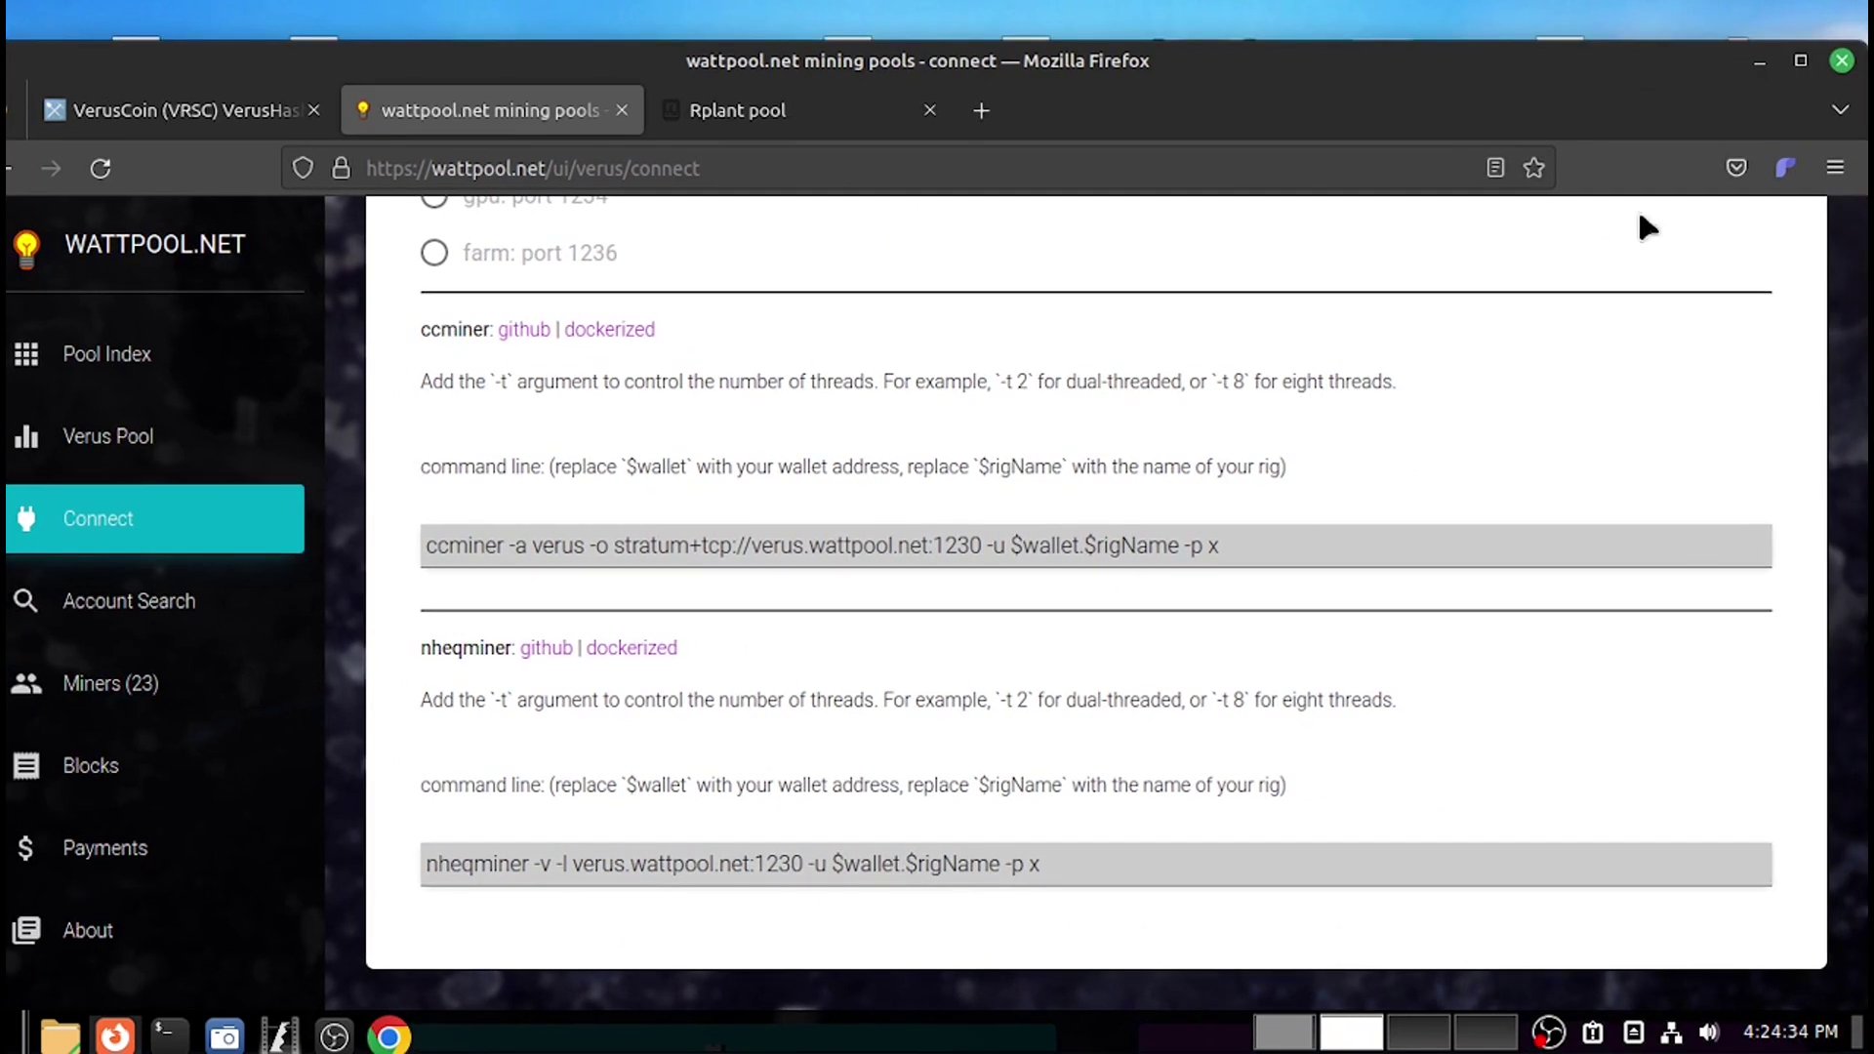
On Workspace 3, browse the file manager to Downloads/SRBMiner-Multi-2-4-4.
click(1432, 1037)
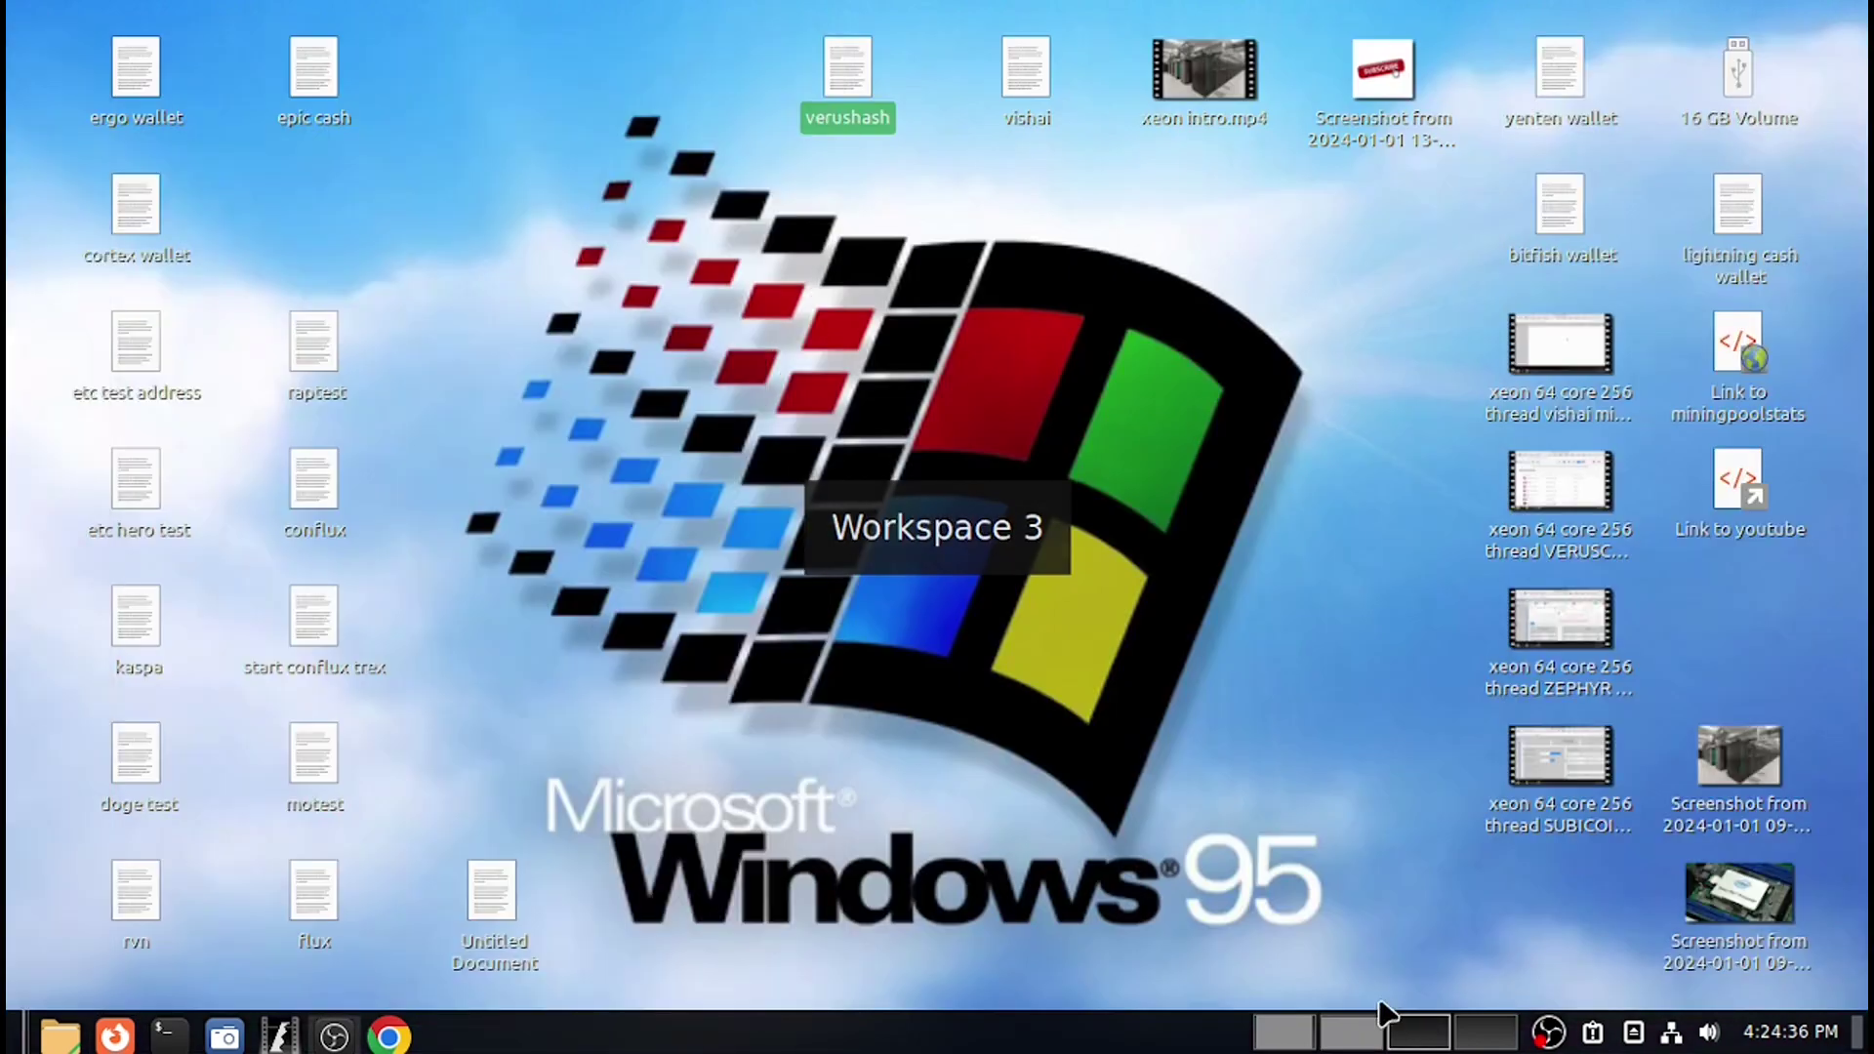
click(60, 1037)
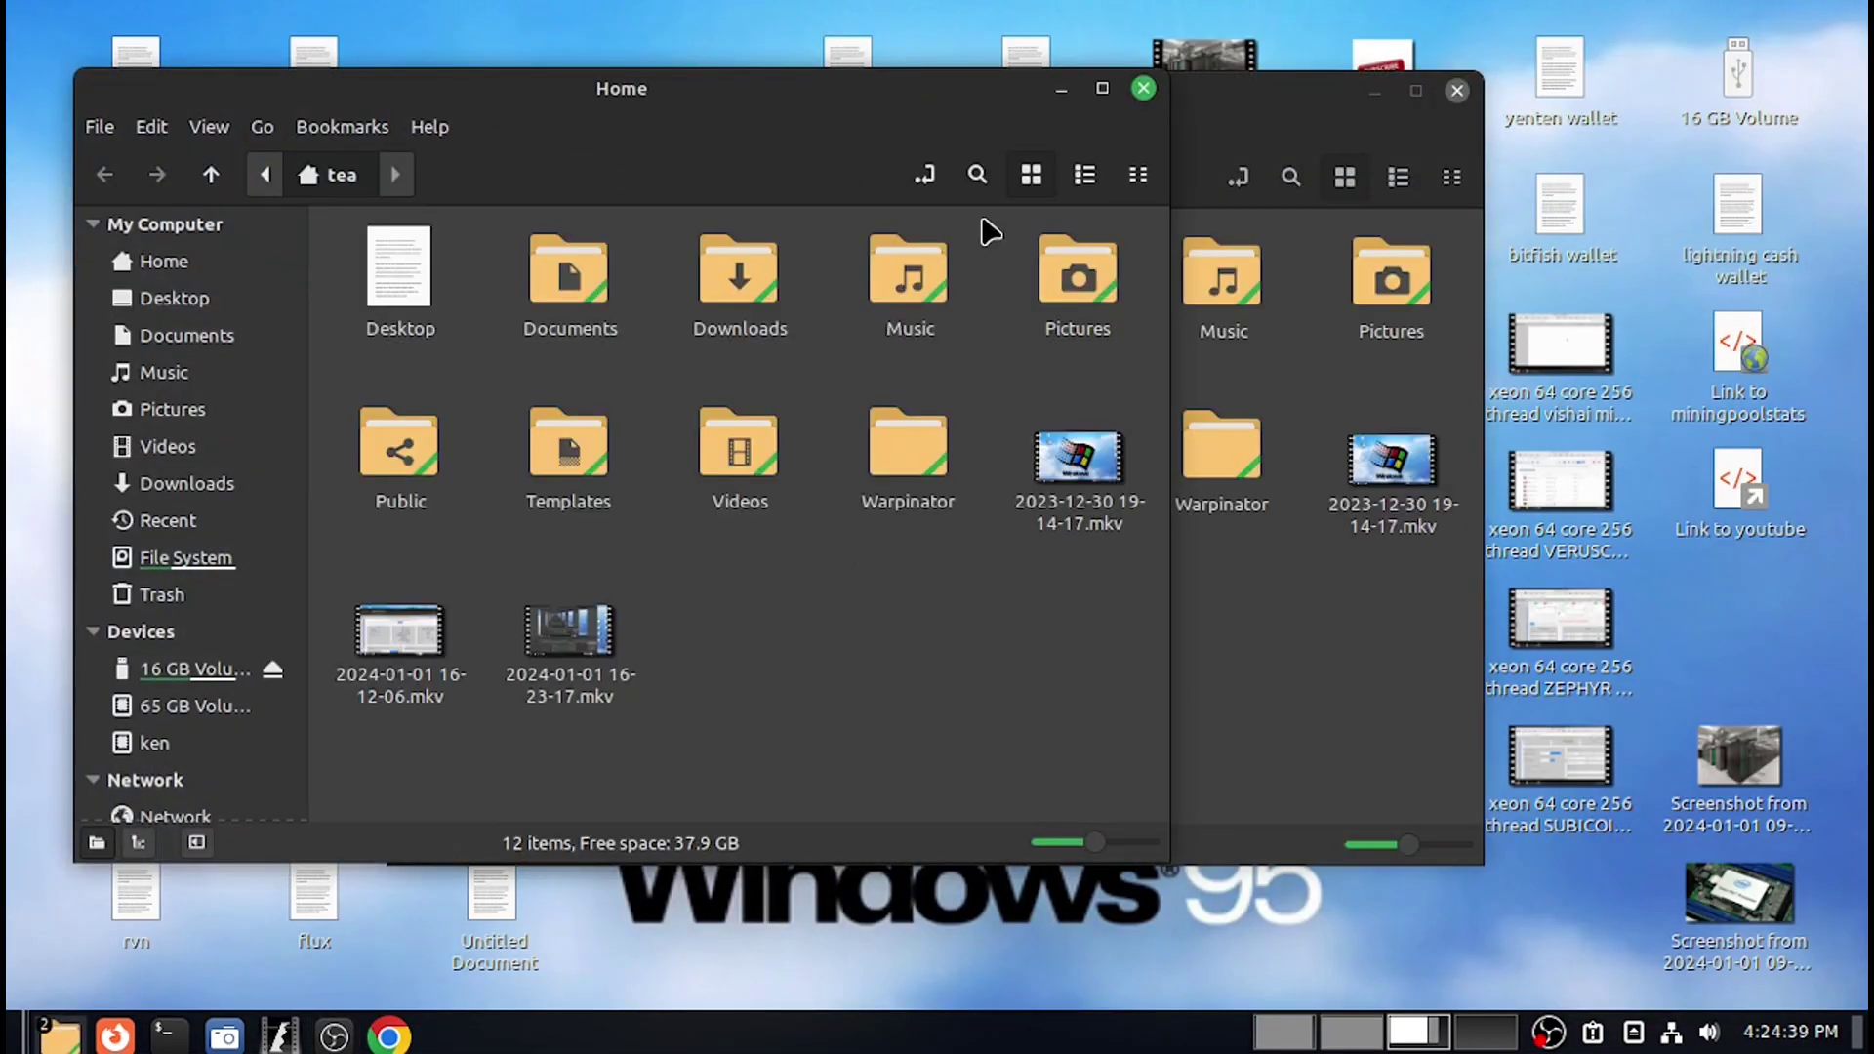
click(1144, 90)
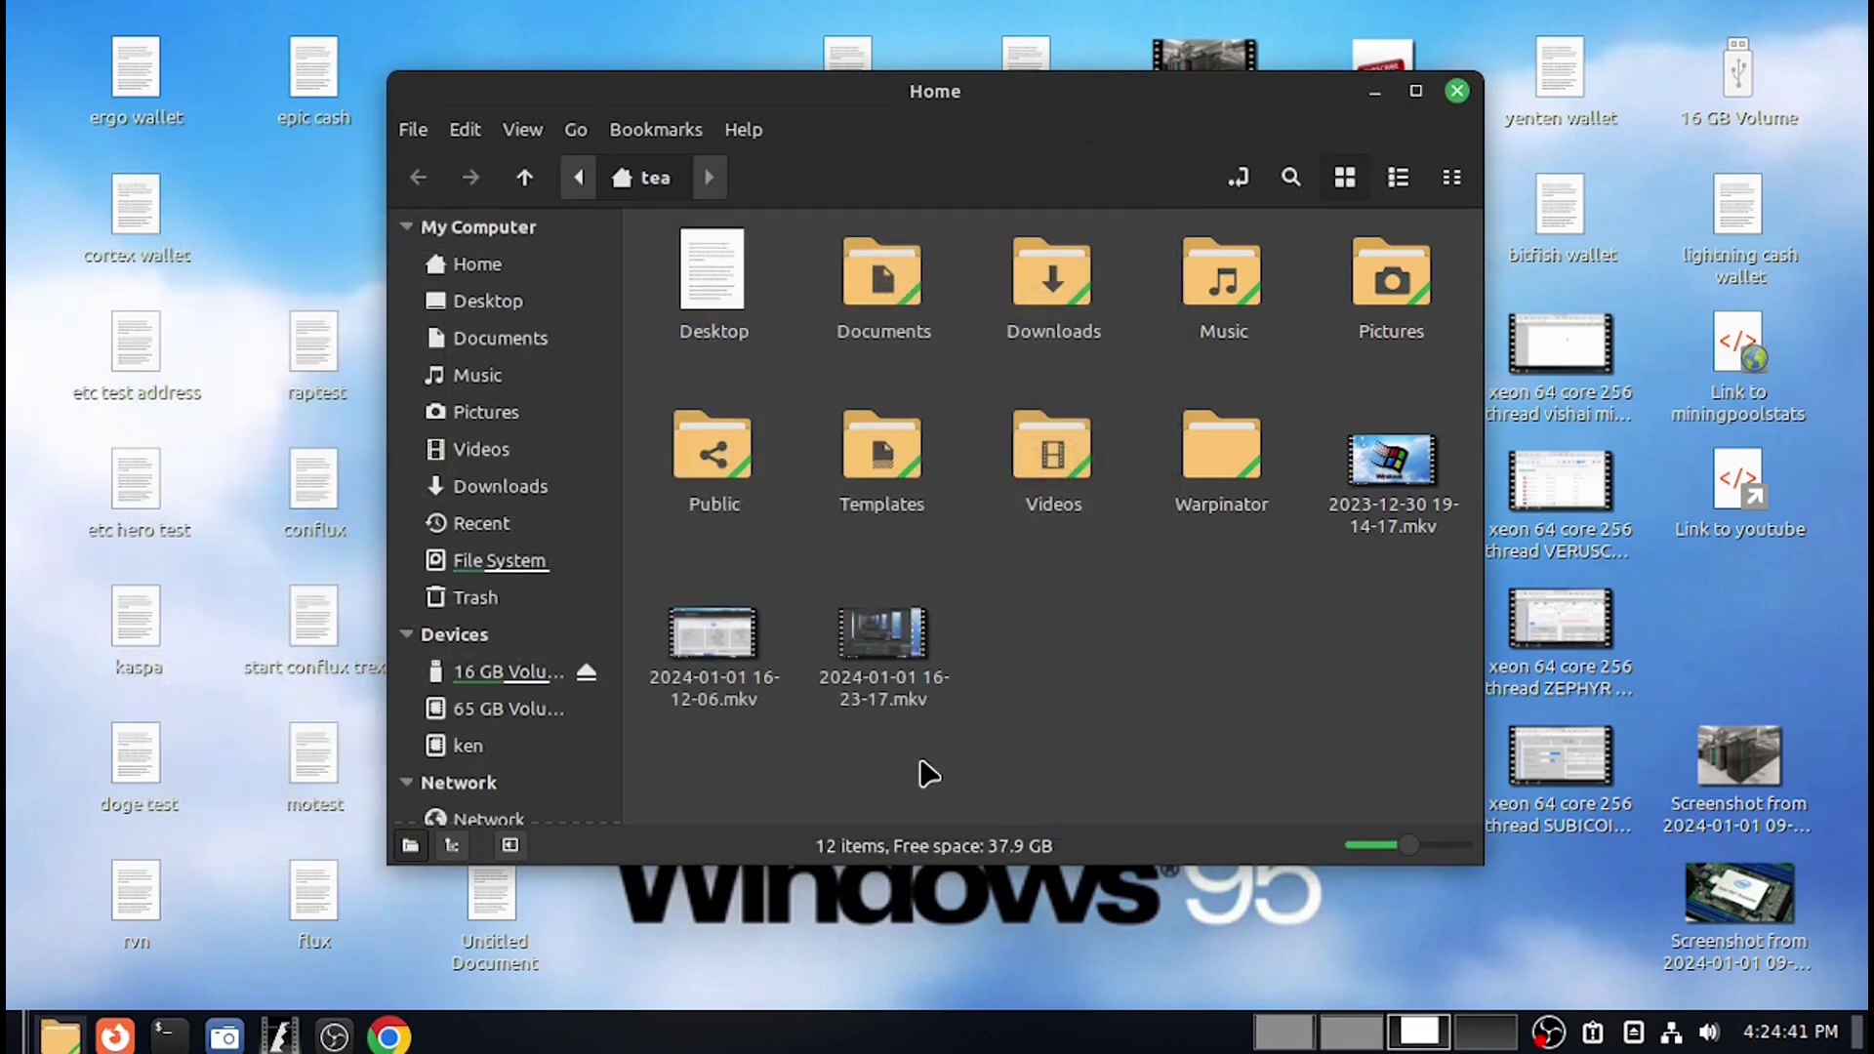
double_click(1051, 285)
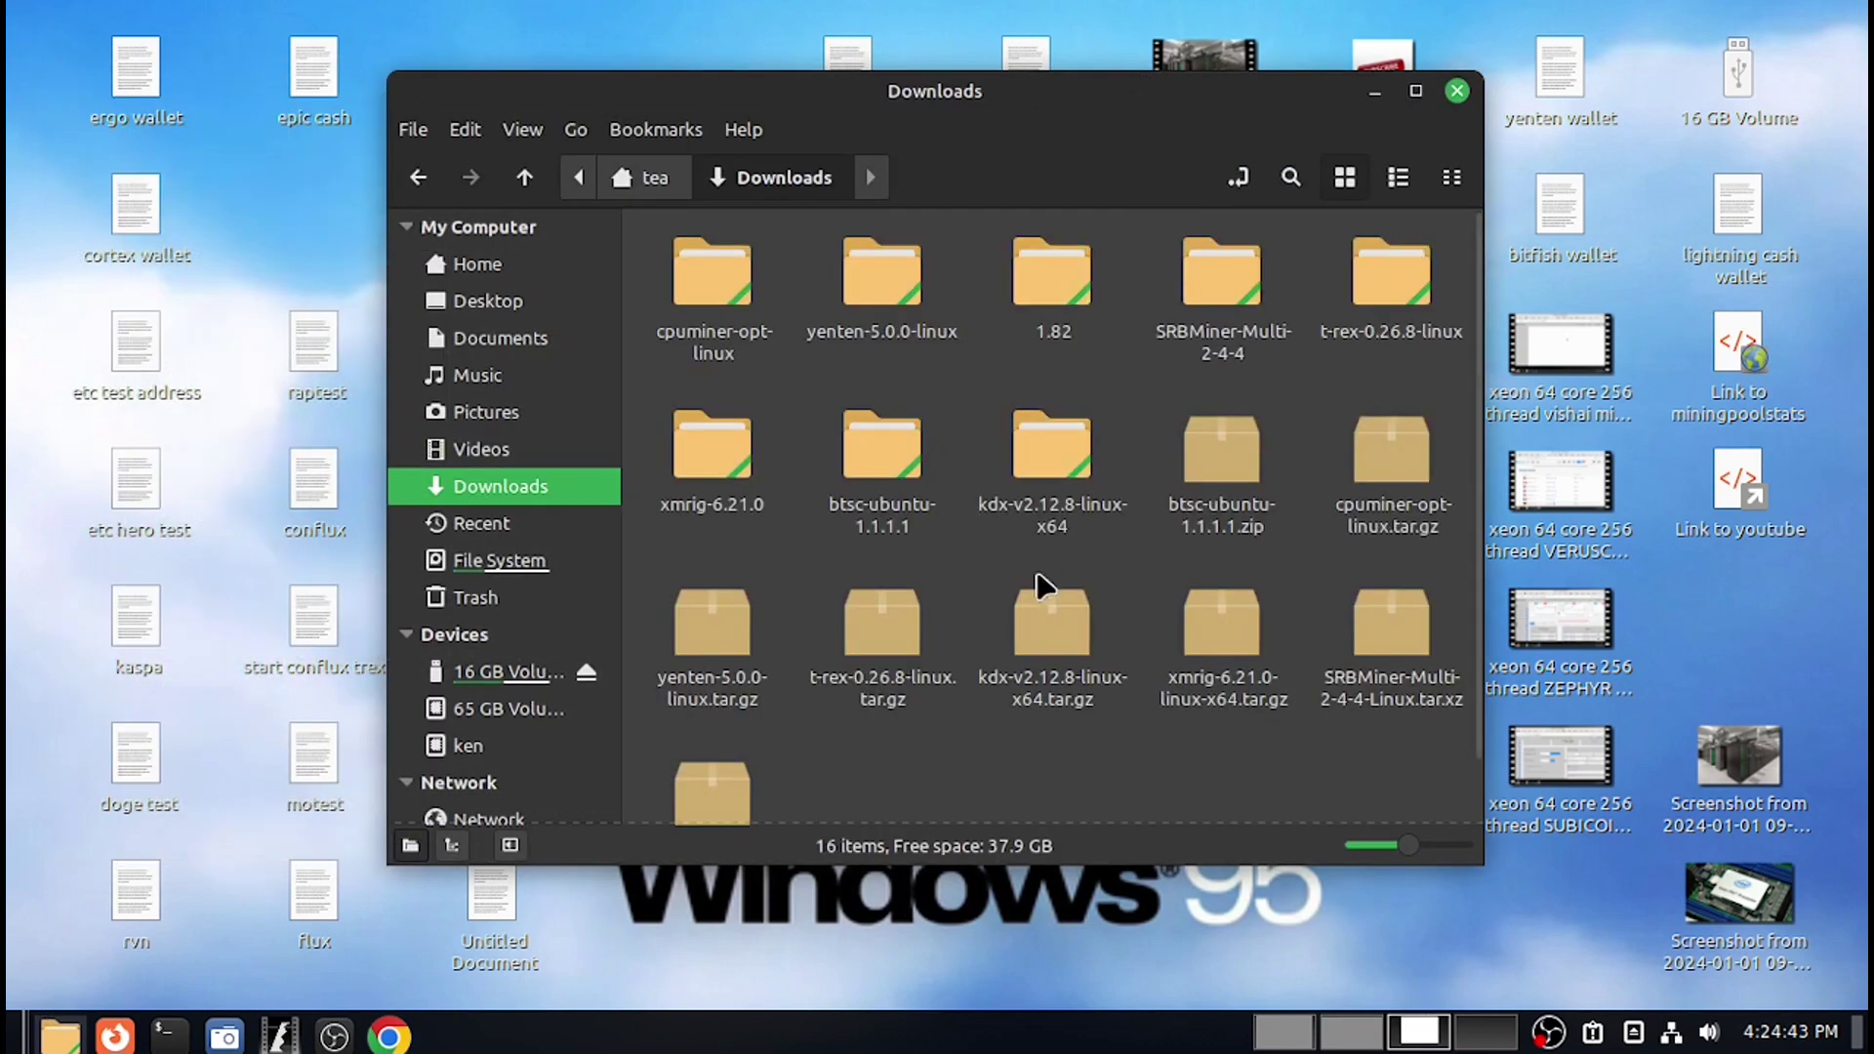
double_click(1224, 290)
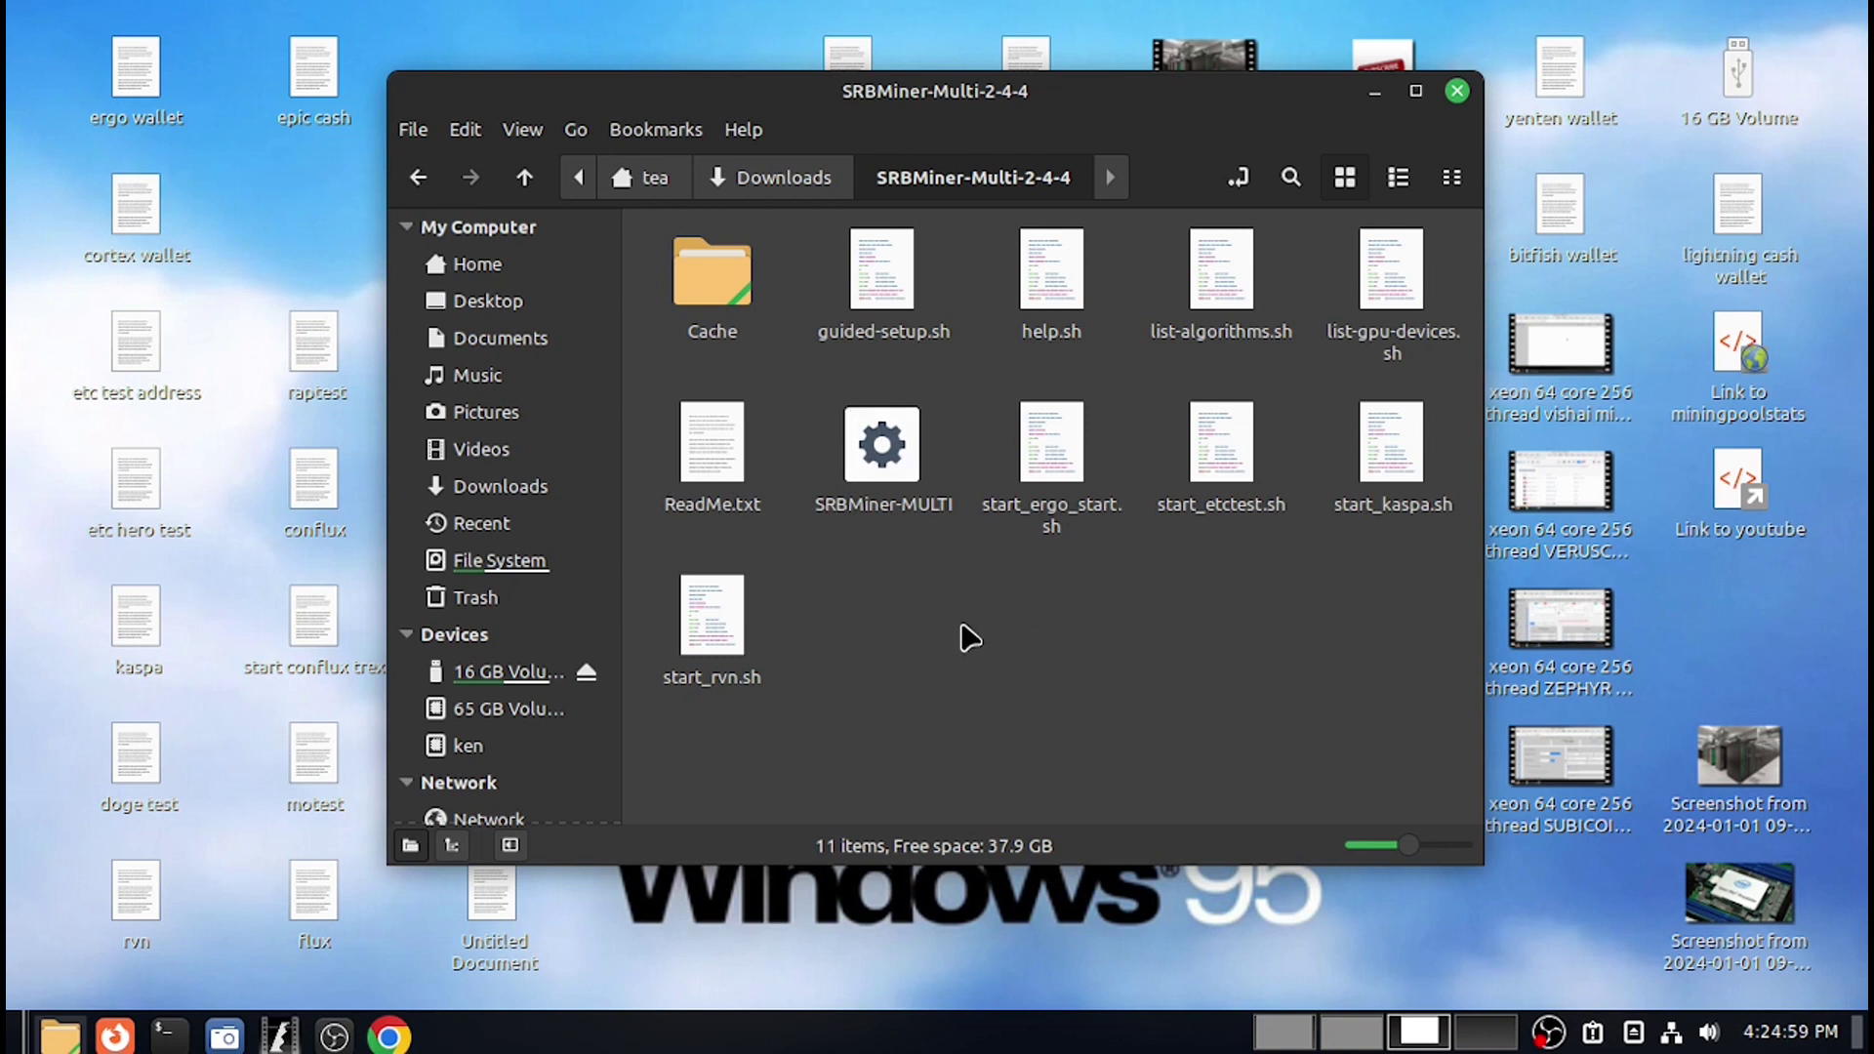
Open a terminal in the SRBMiner-Multi-2-4-4 folder and list its files.
right_click(959, 636)
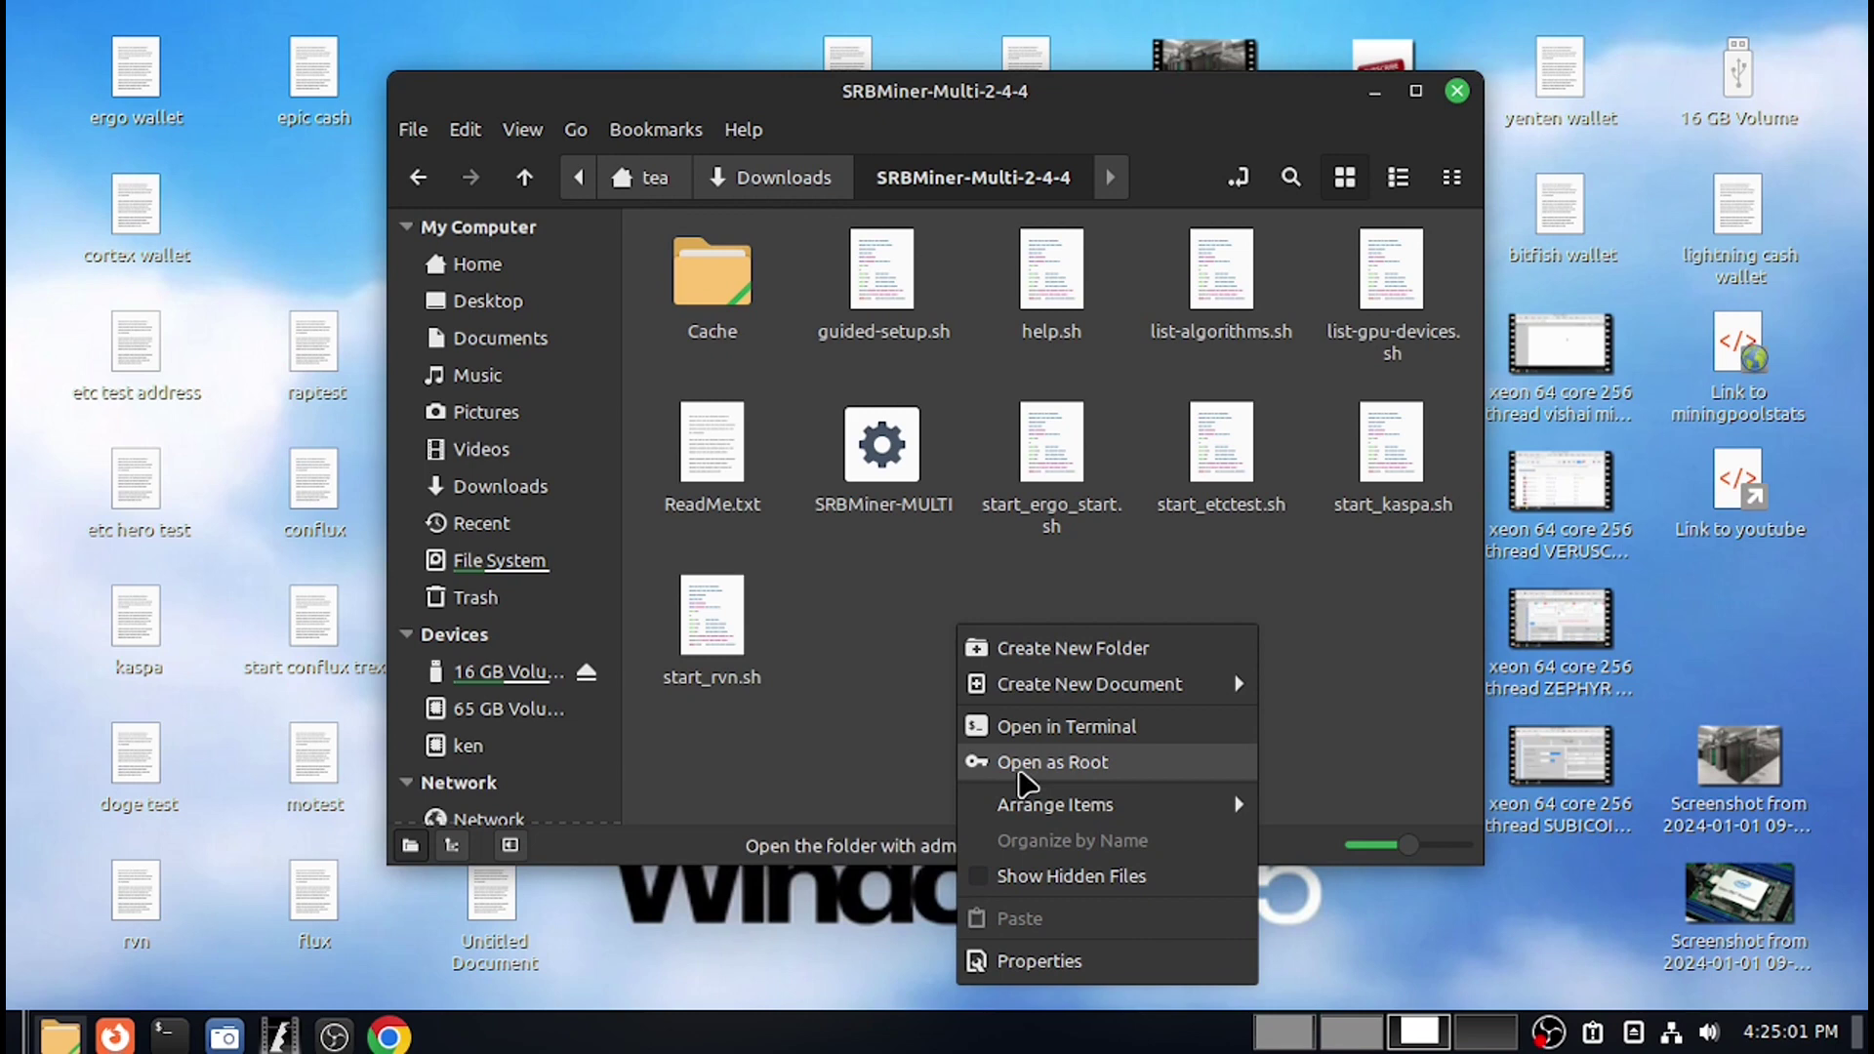
click(1023, 731)
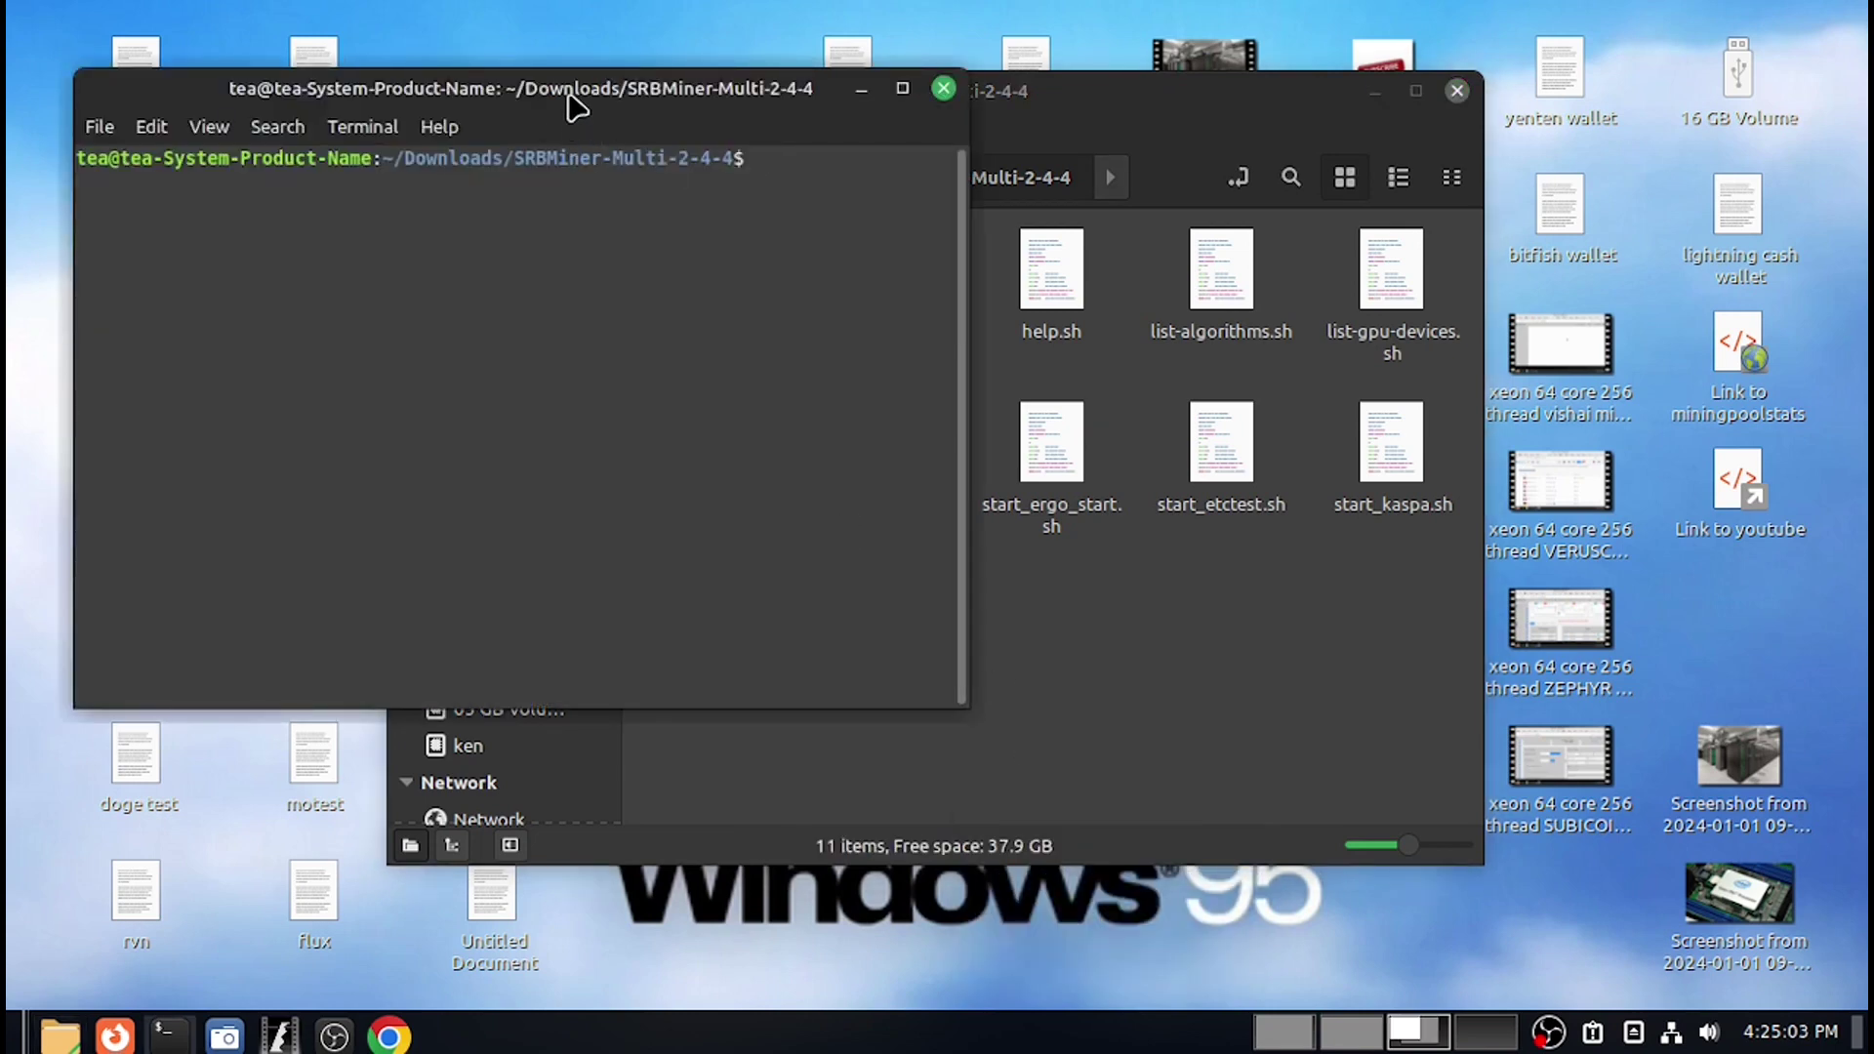
drag(568, 92, 1076, 356)
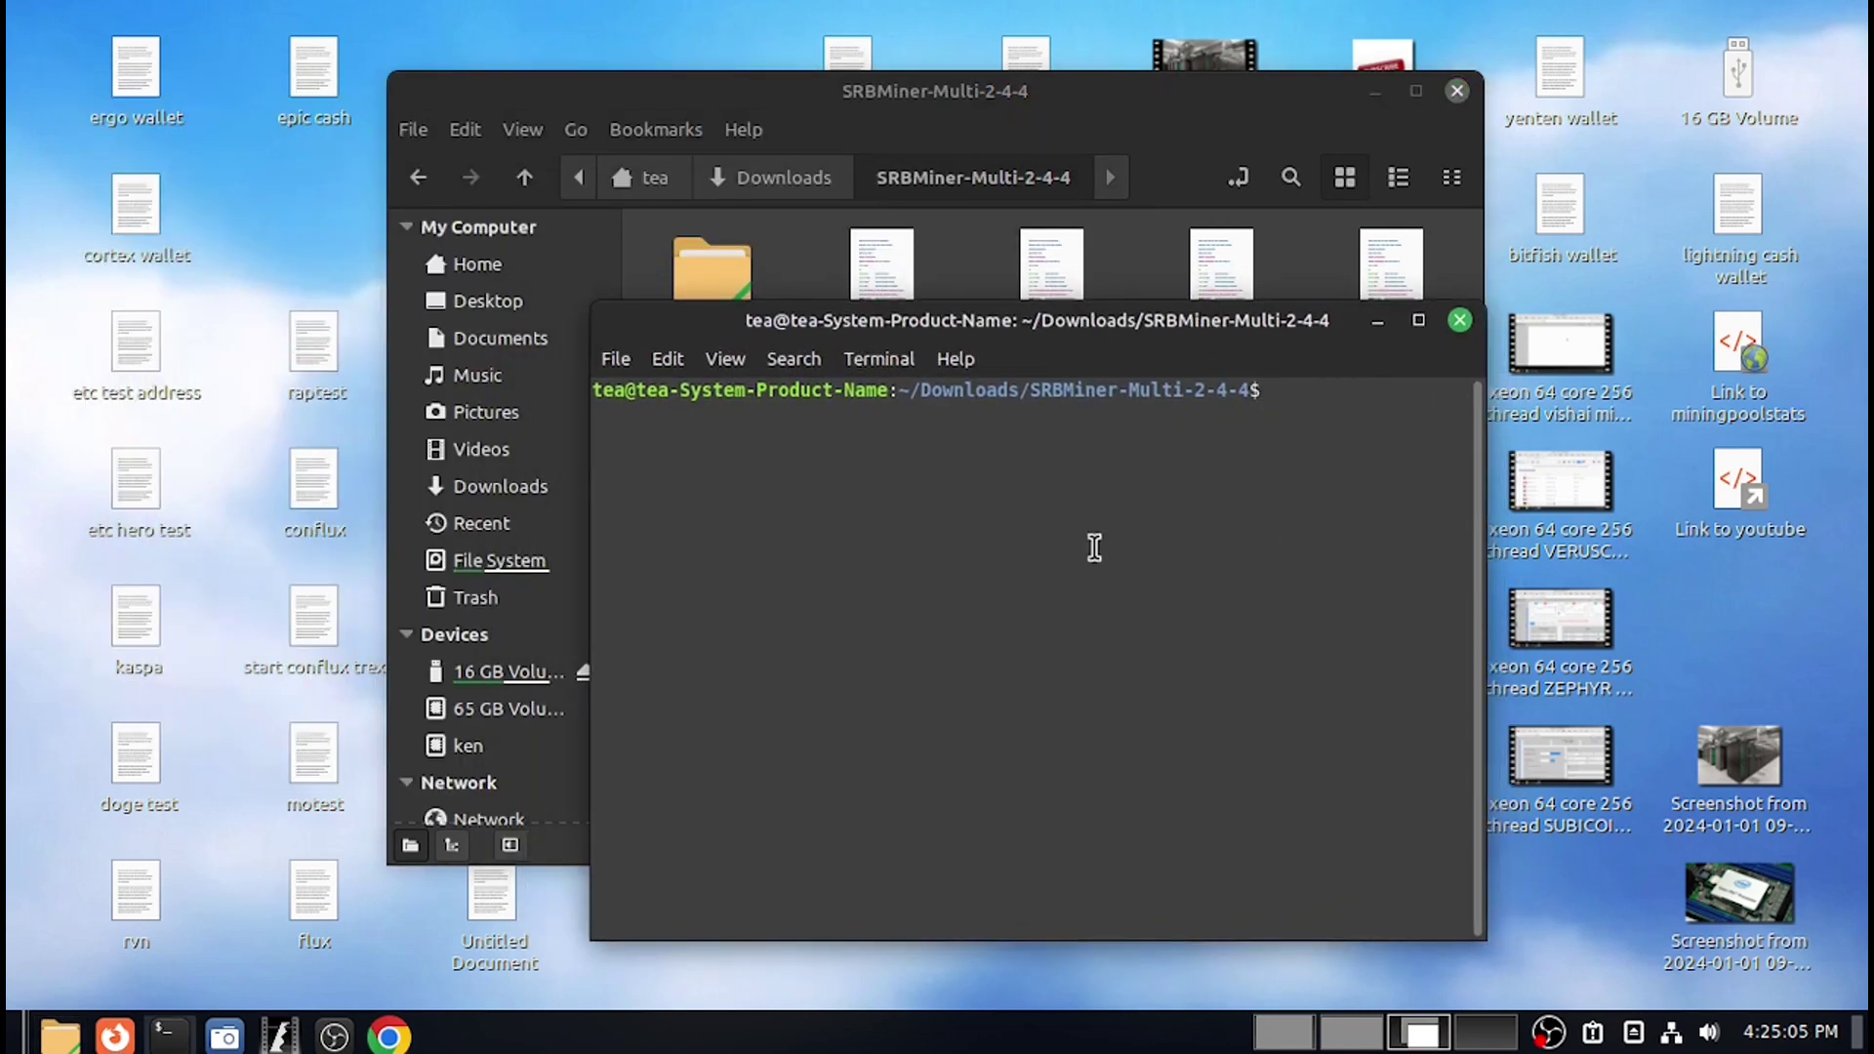
text(ls)
key(Return)
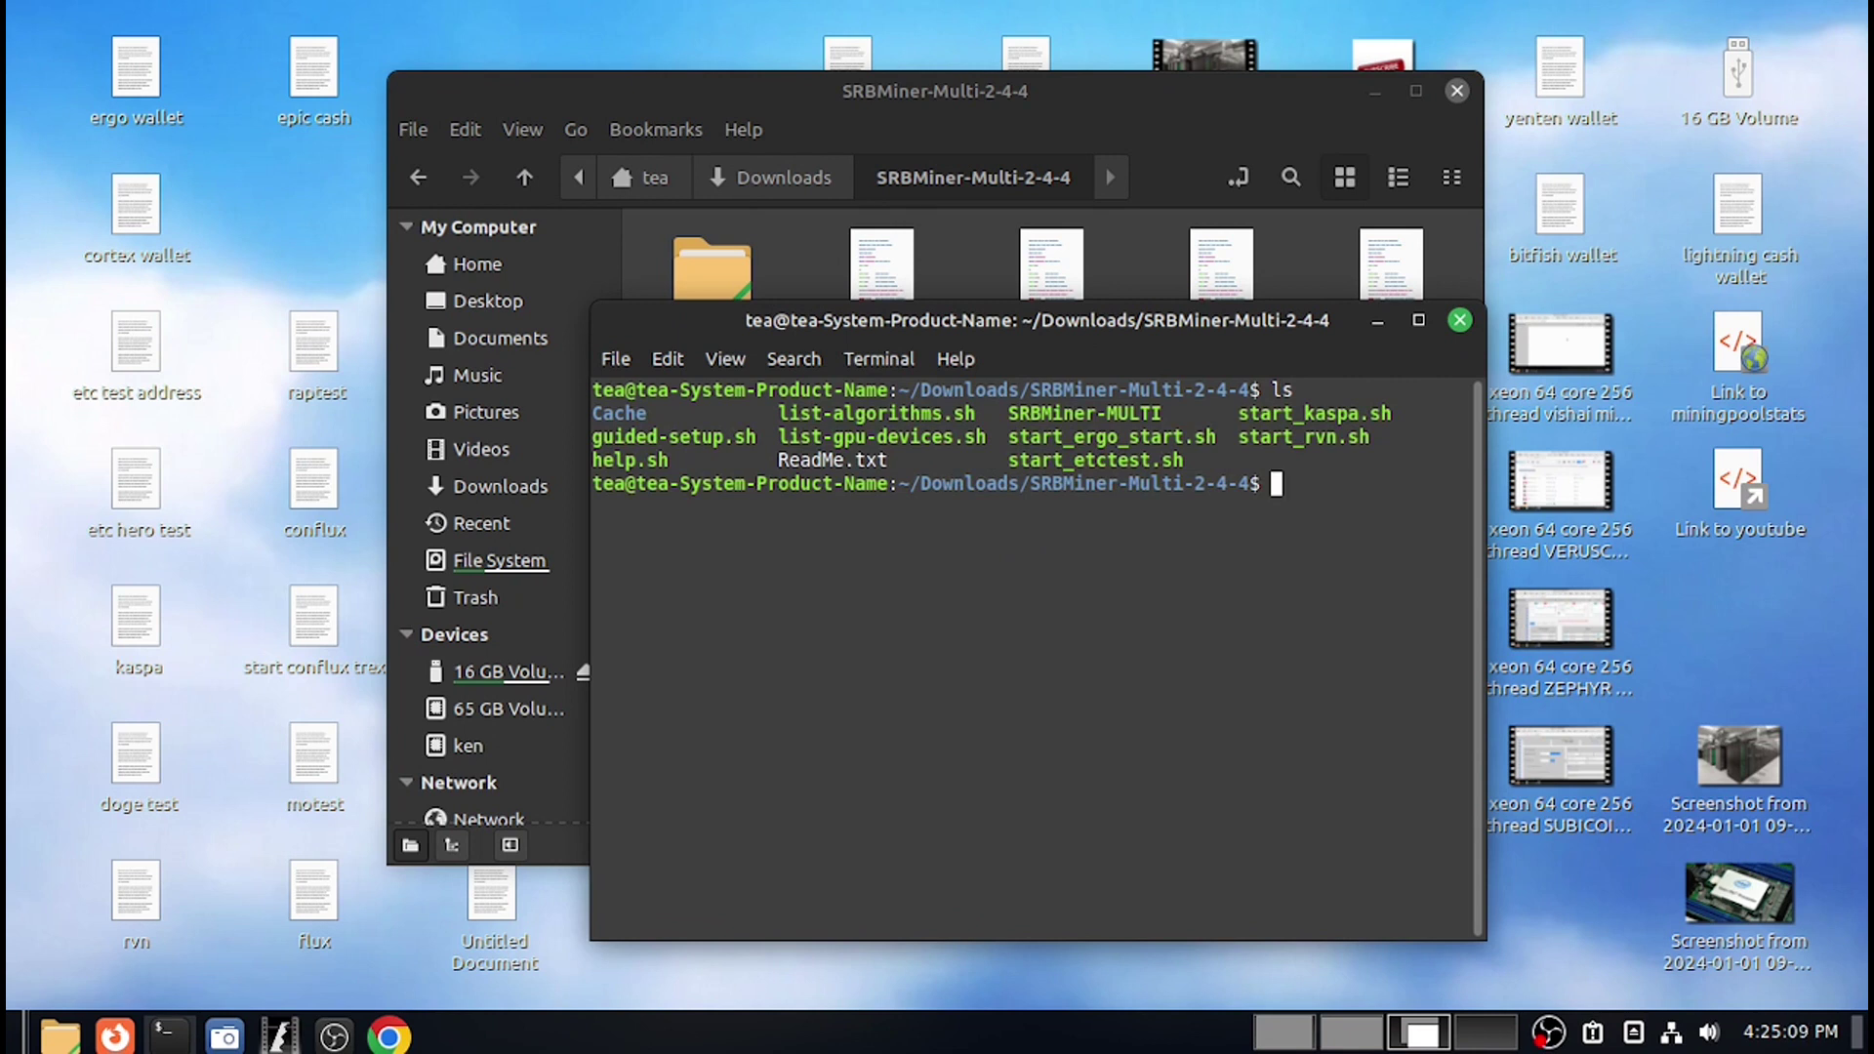
text(./)
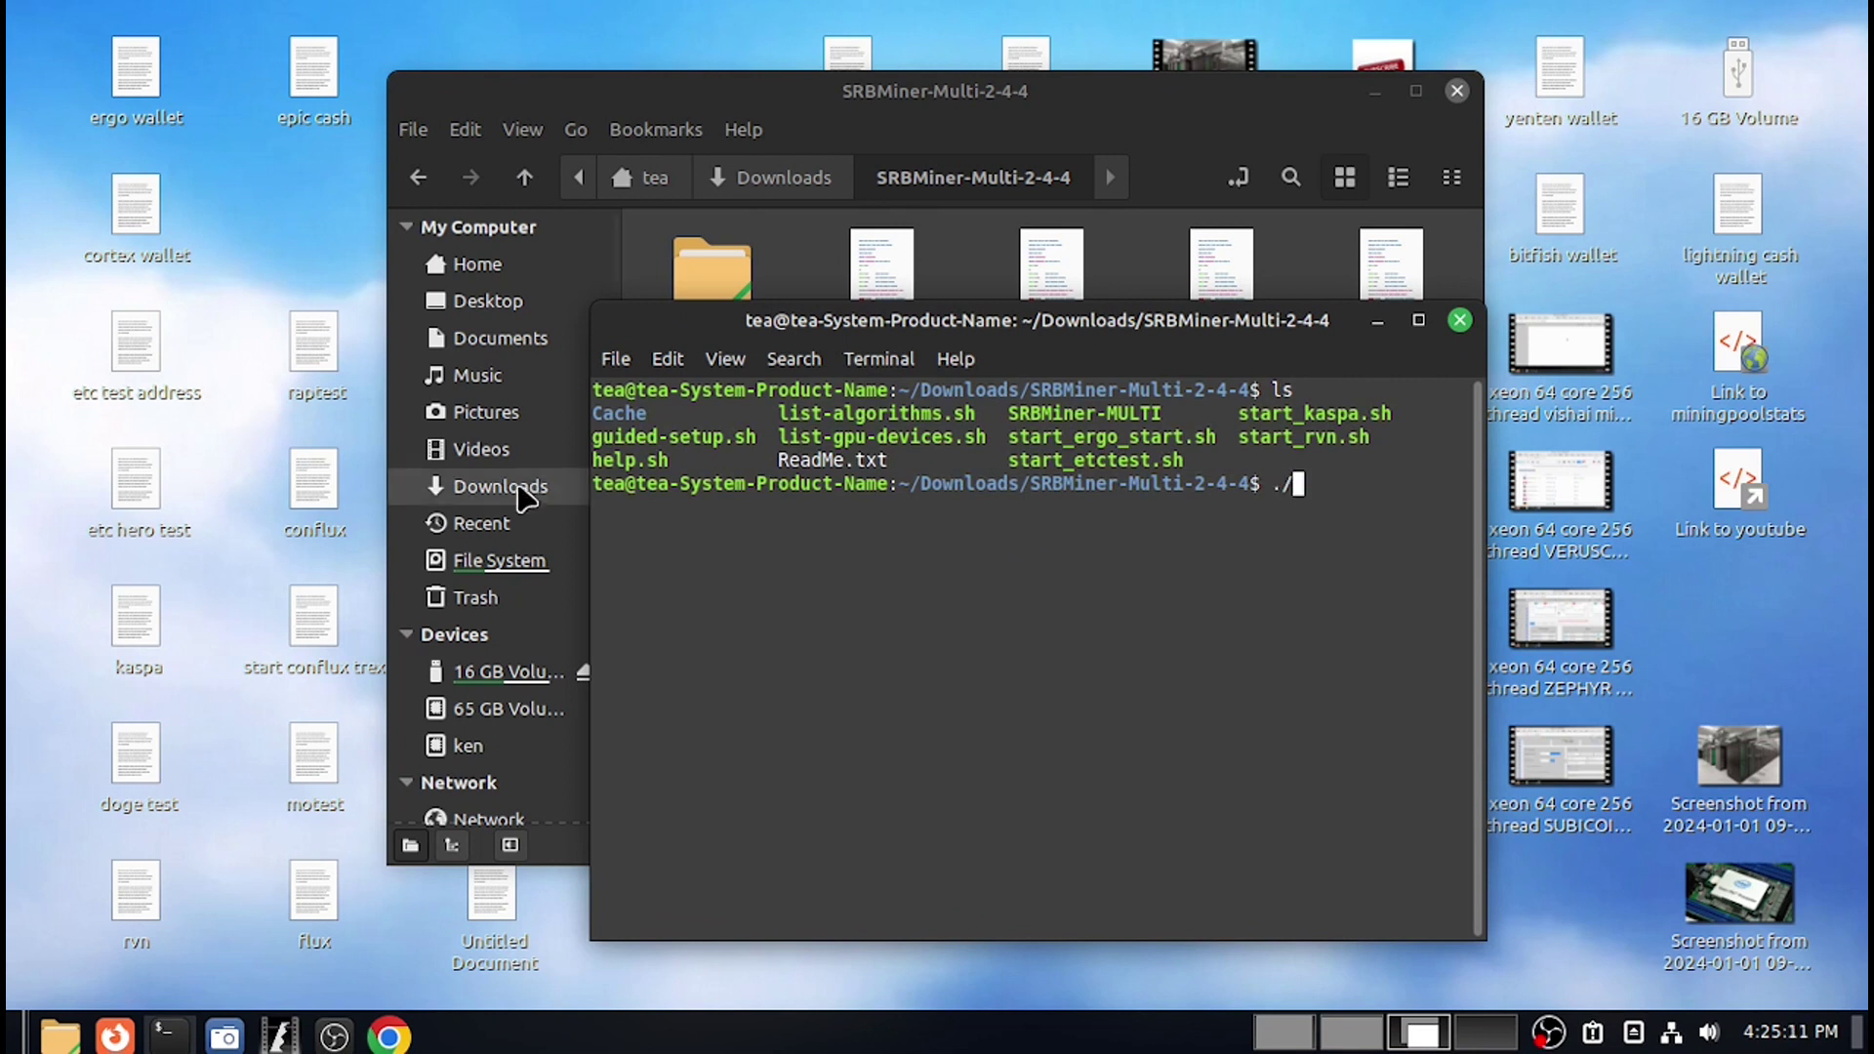
Run ./guided-setup.sh, name the configuration verushash and decline multi-algorithm mining.
drag(593, 436, 756, 438)
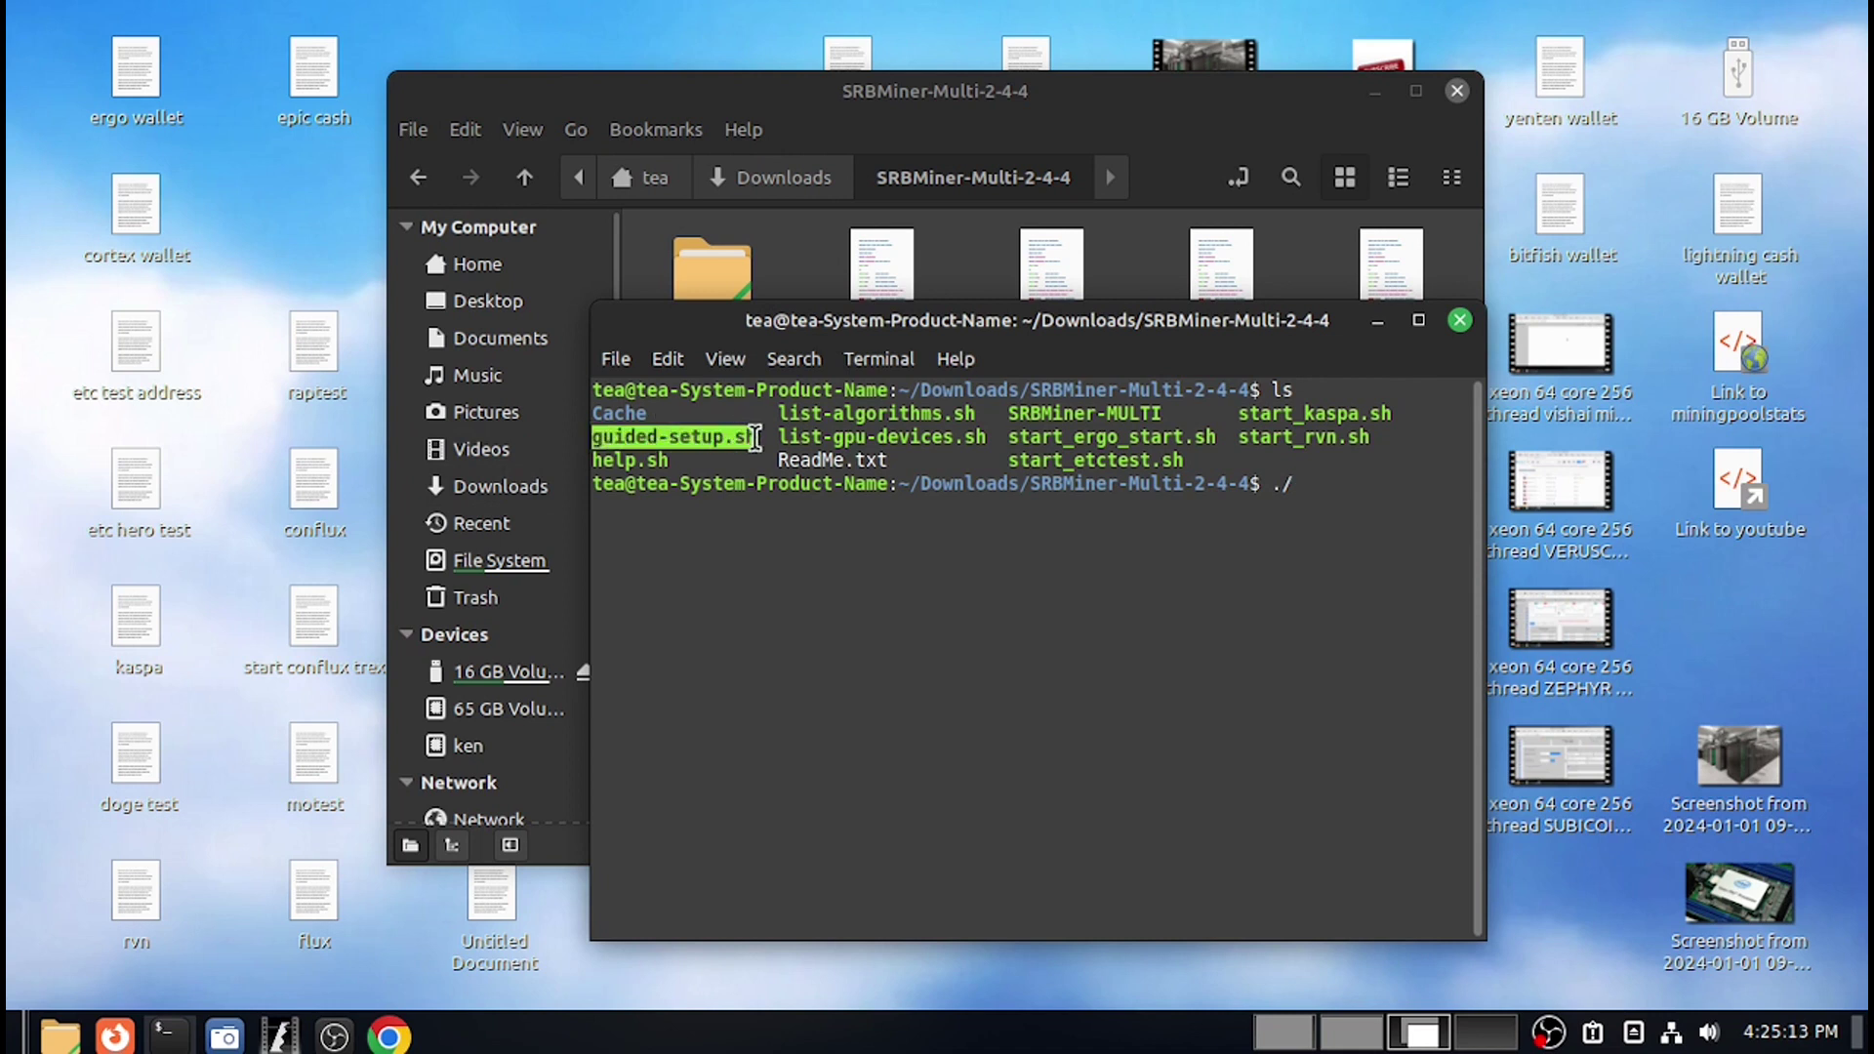
right_click(719, 436)
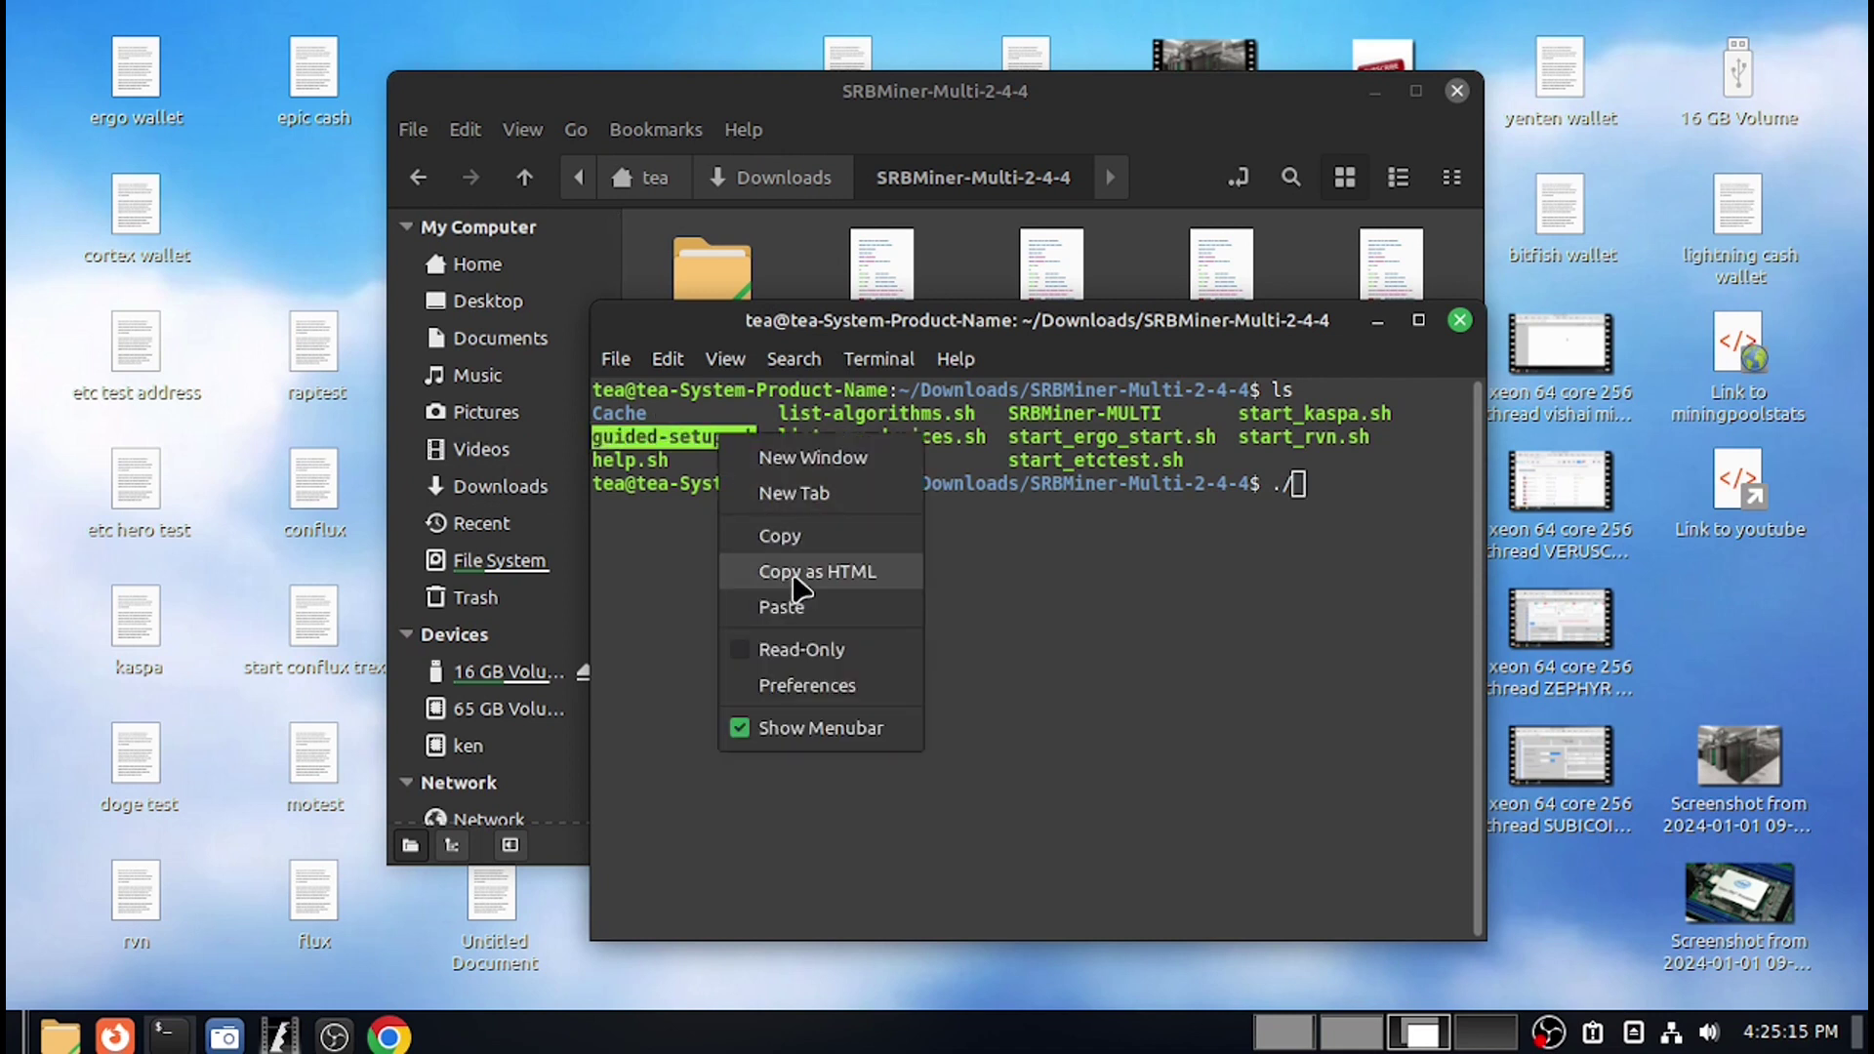
click(798, 537)
right_click(1297, 488)
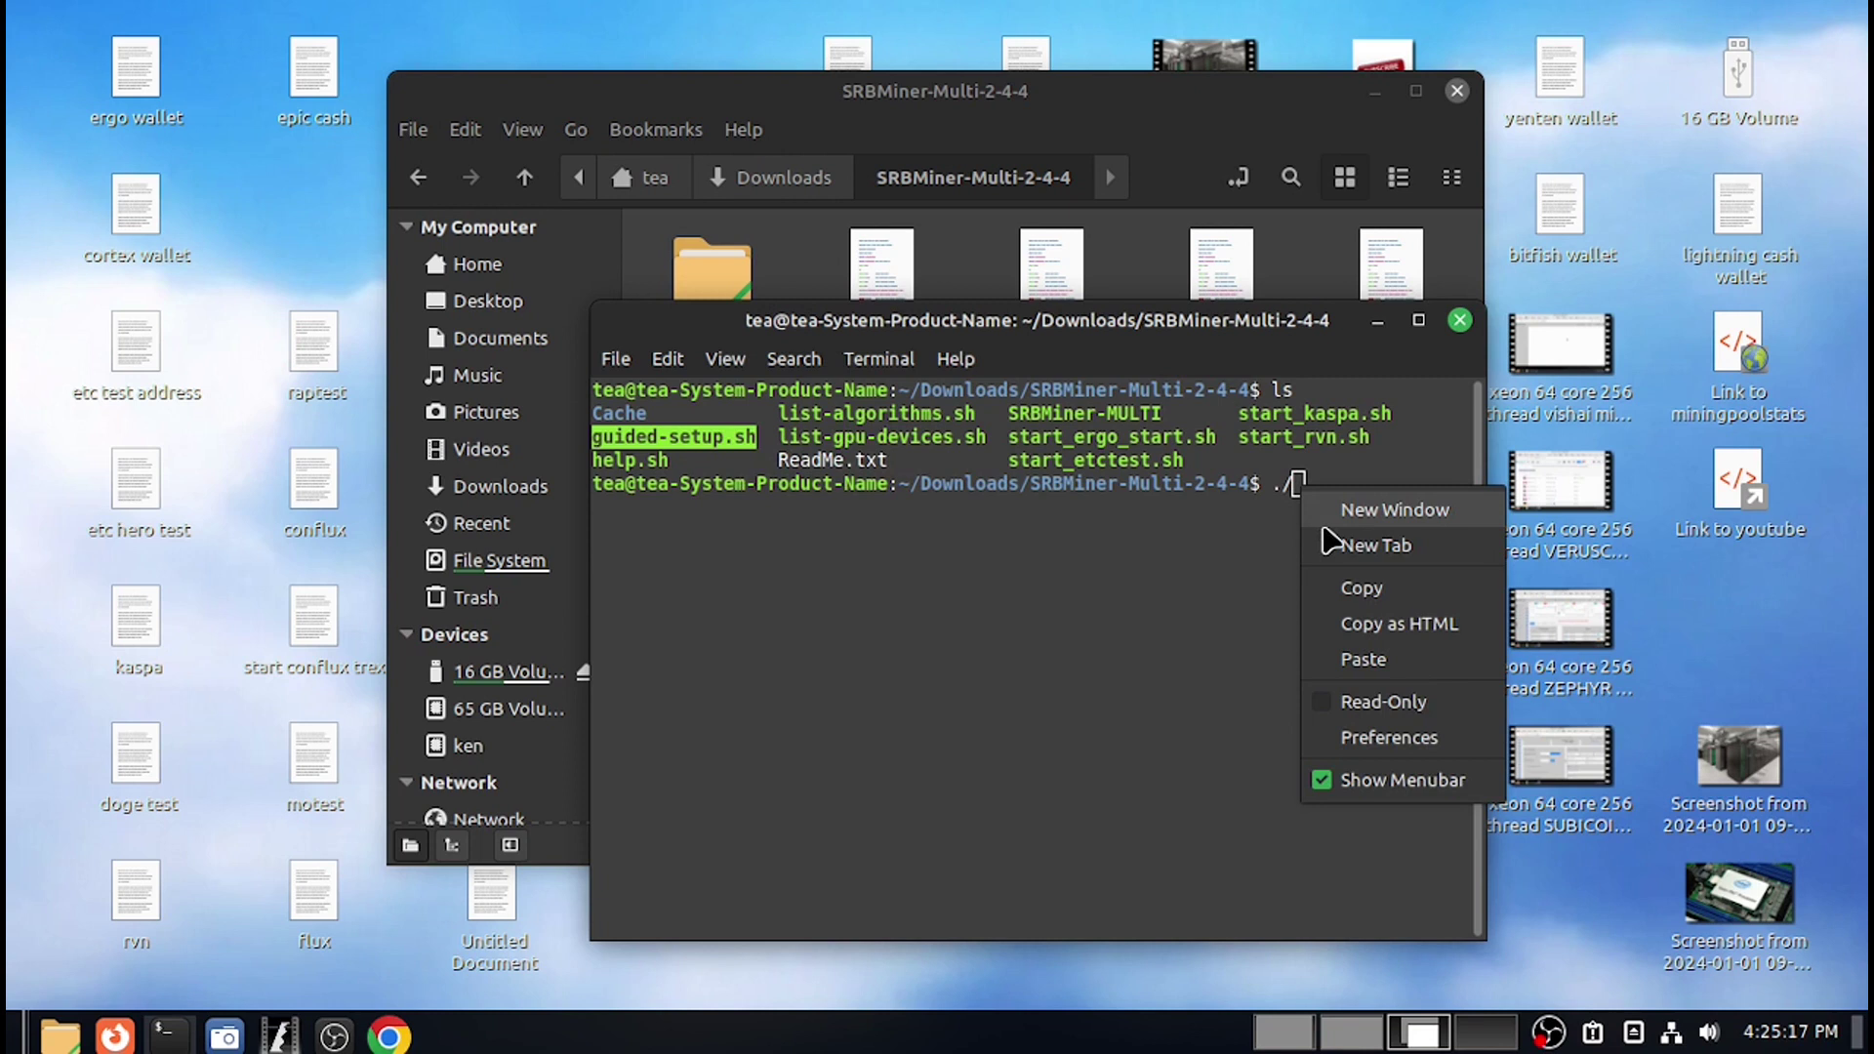
click(1361, 660)
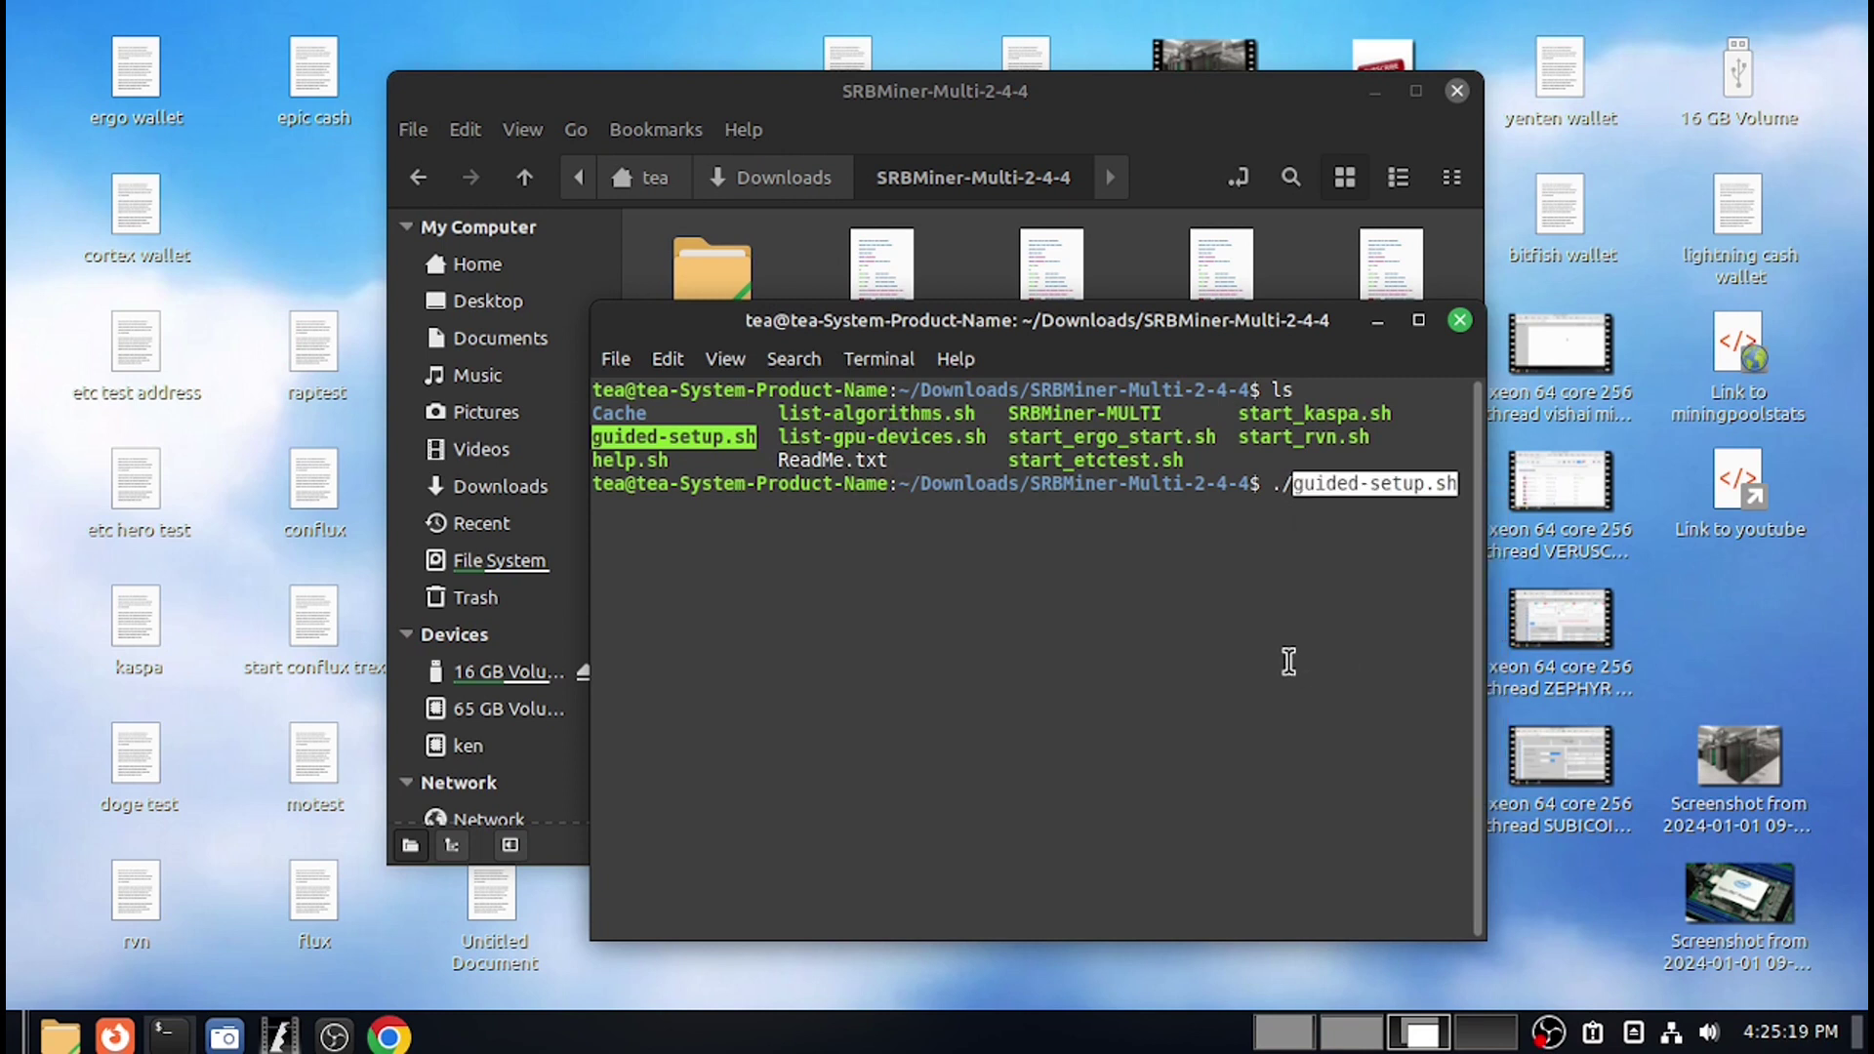
key(Return)
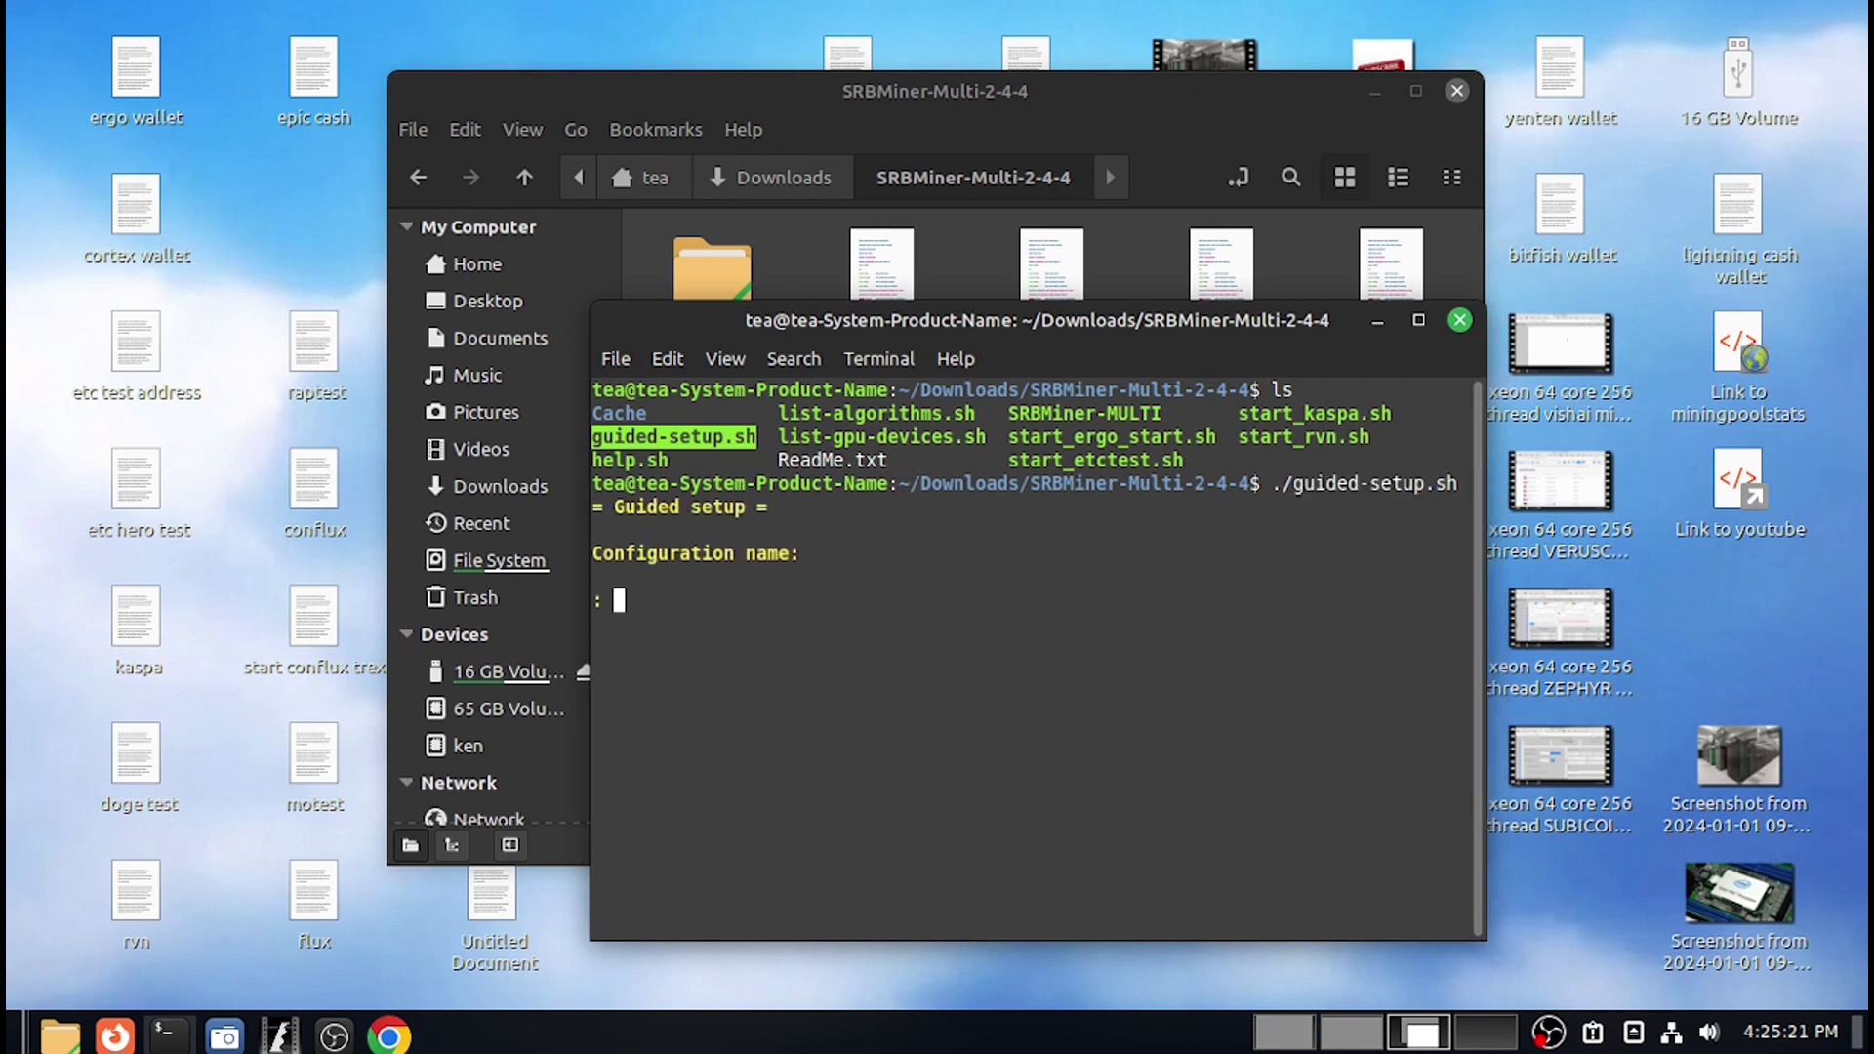
text(verus)
text(hash)
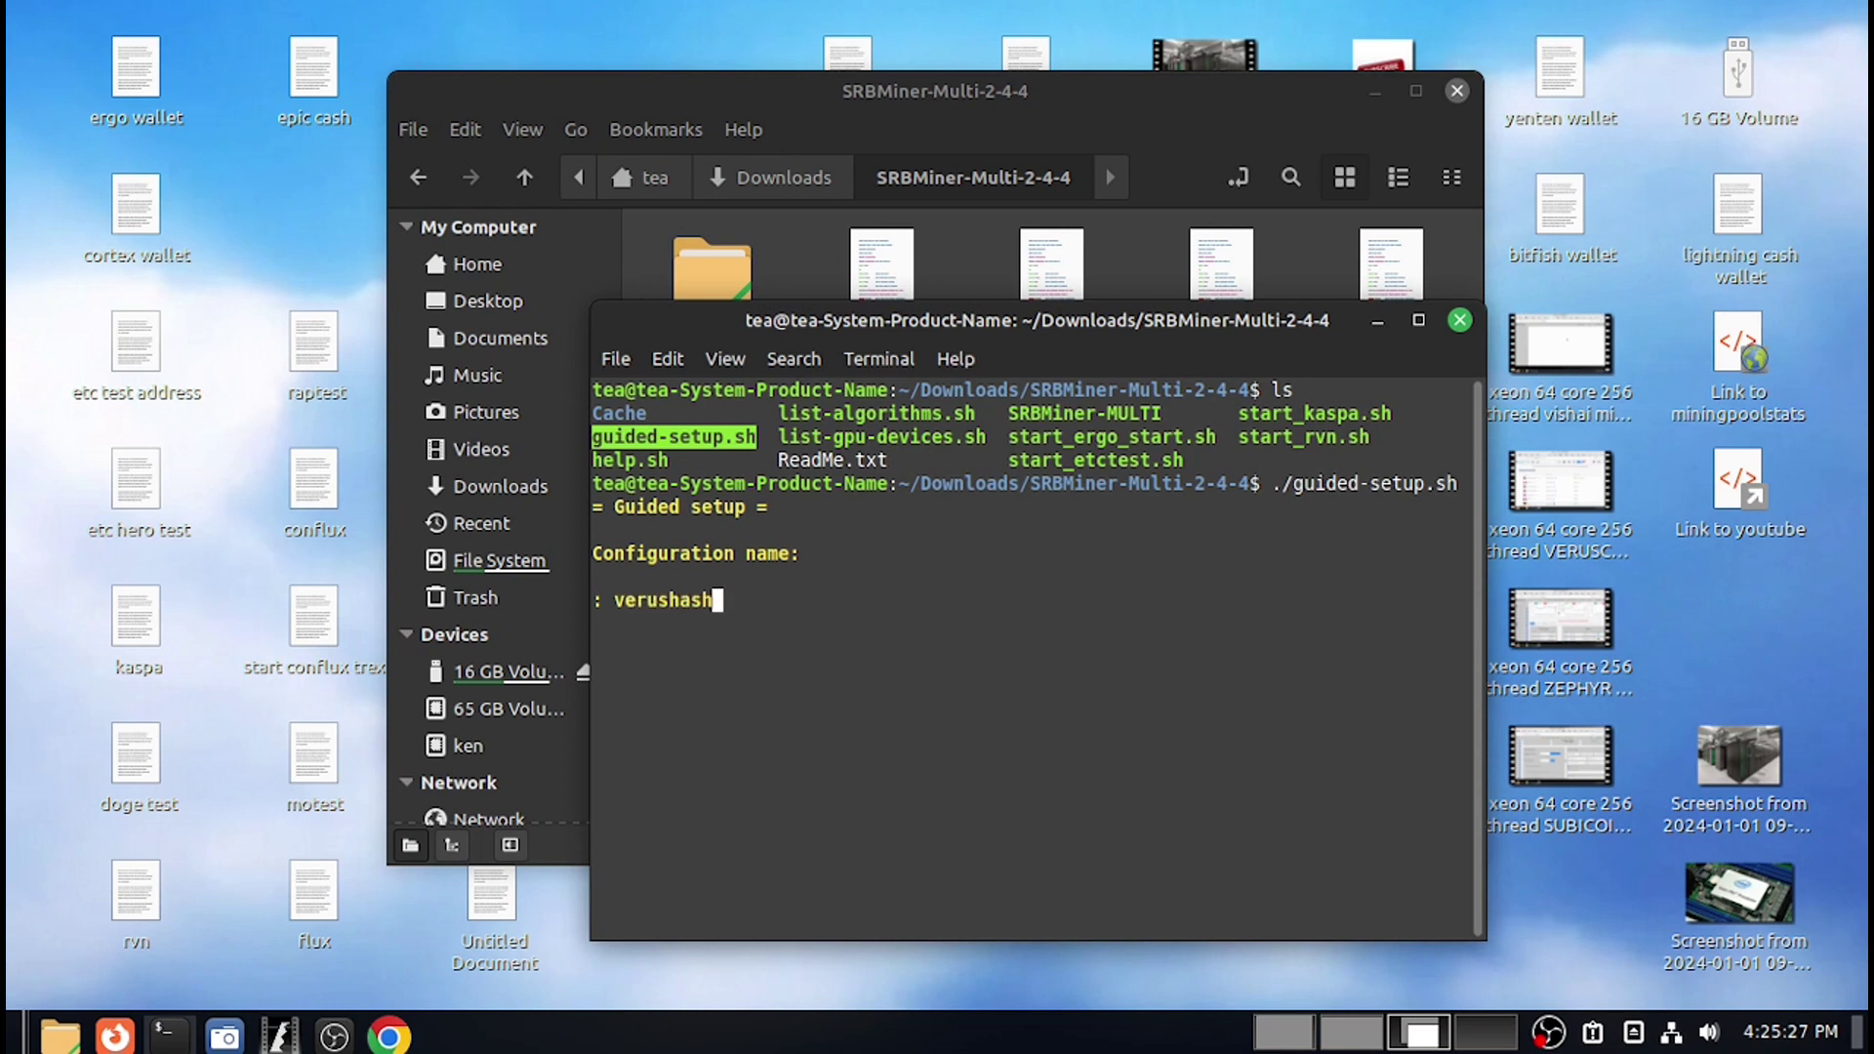
key(Return)
text(n)
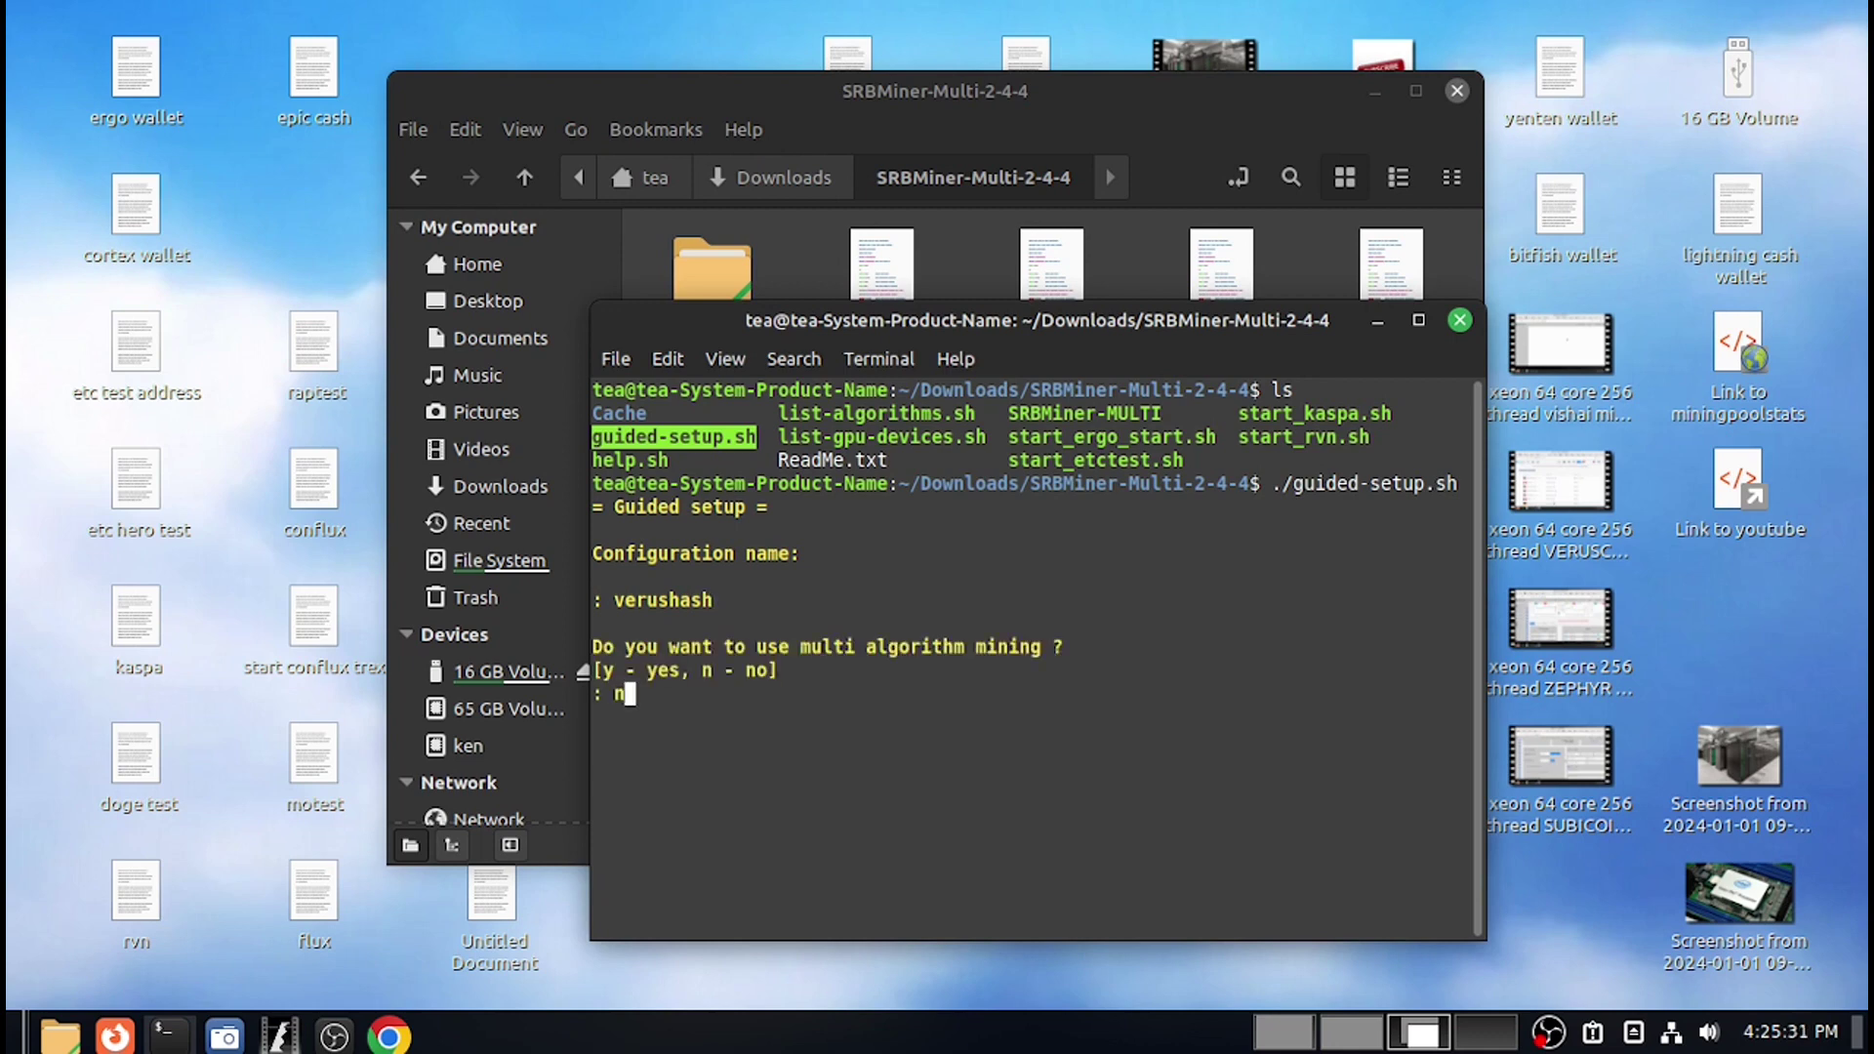
key(Return)
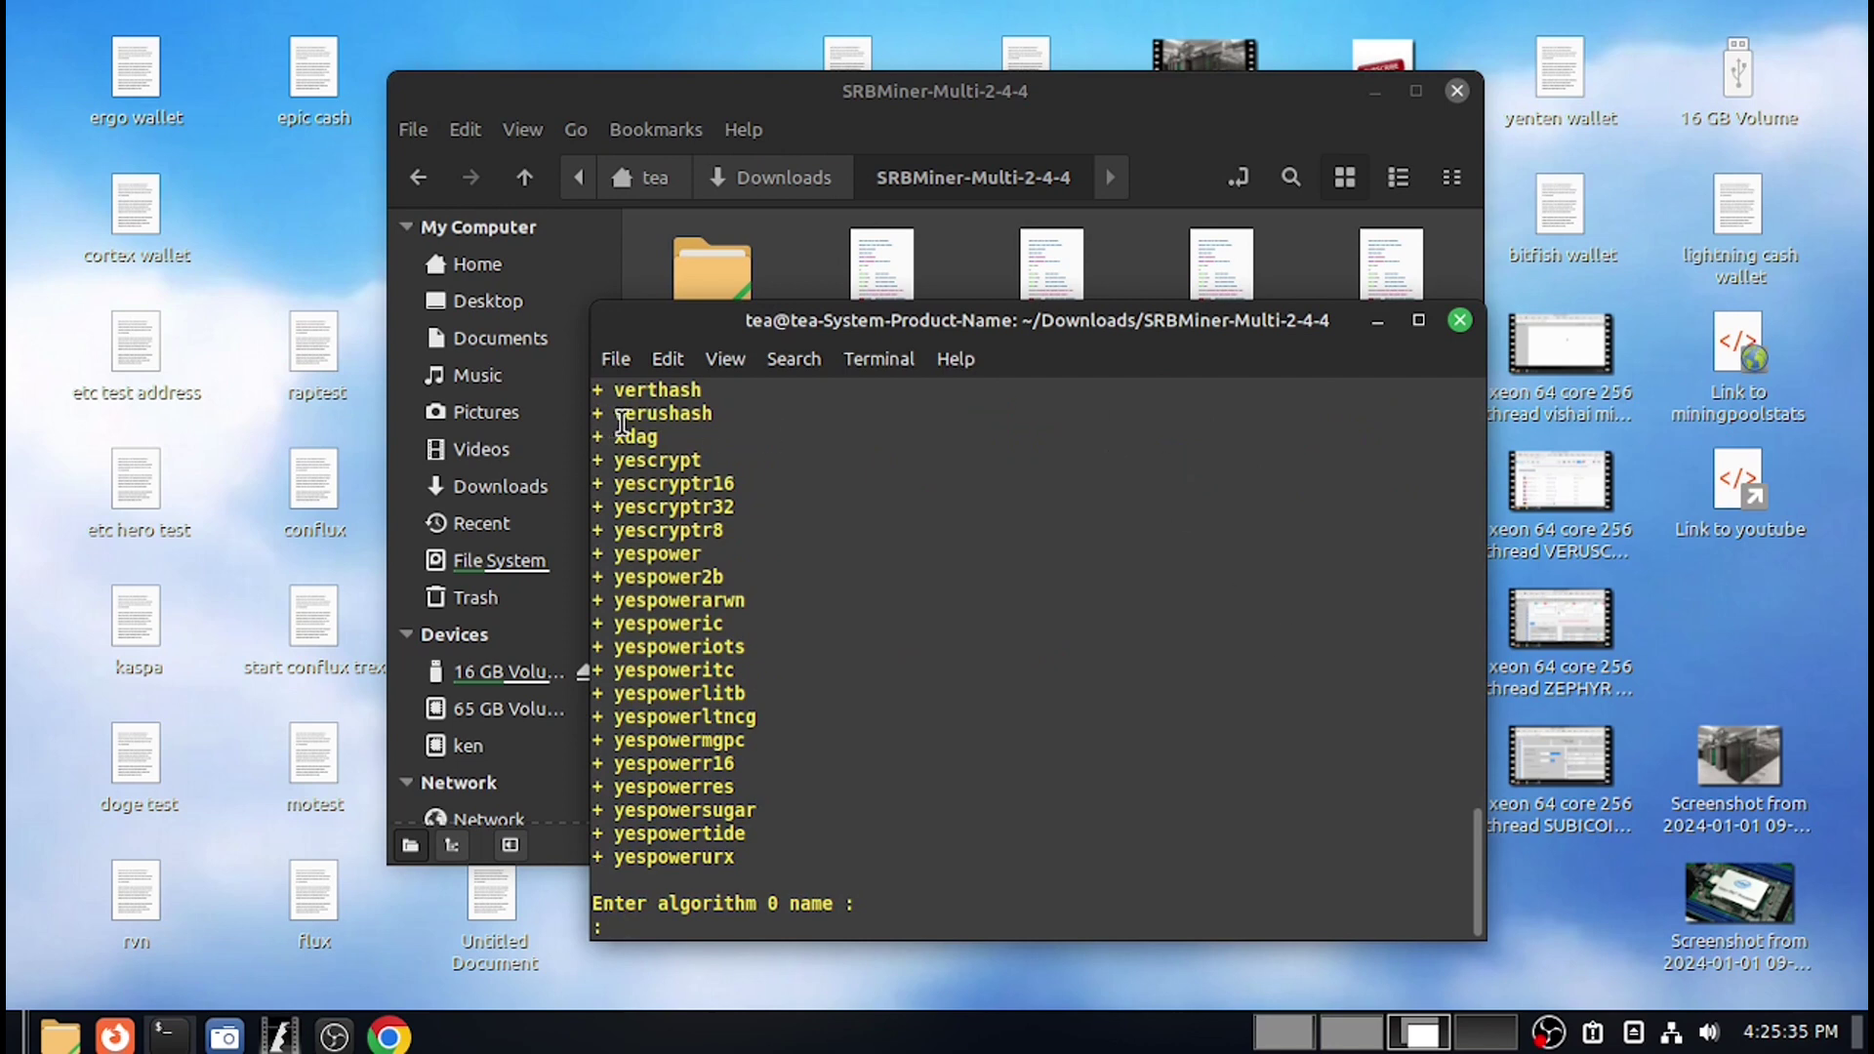
Copy verushash from the algorithm list and submit it as algorithm 0.
drag(615, 416, 714, 416)
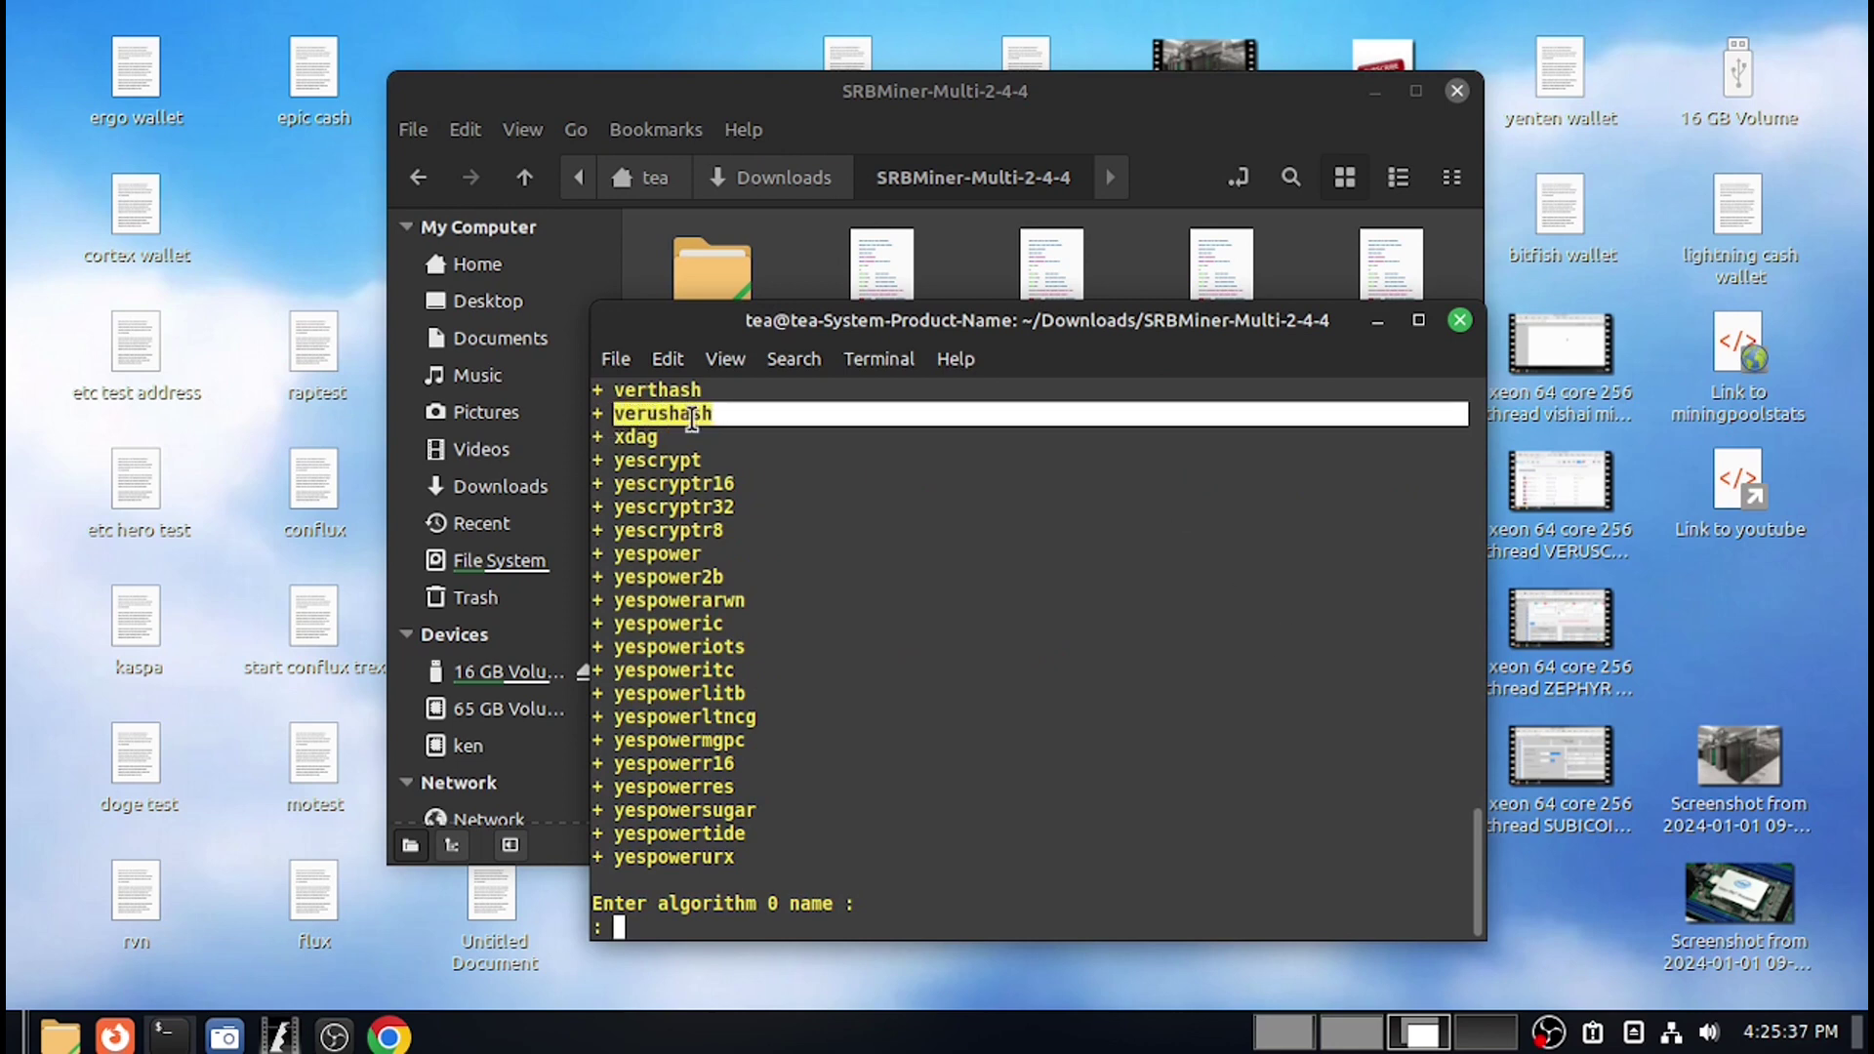
right_click(692, 421)
click(756, 519)
right_click(618, 926)
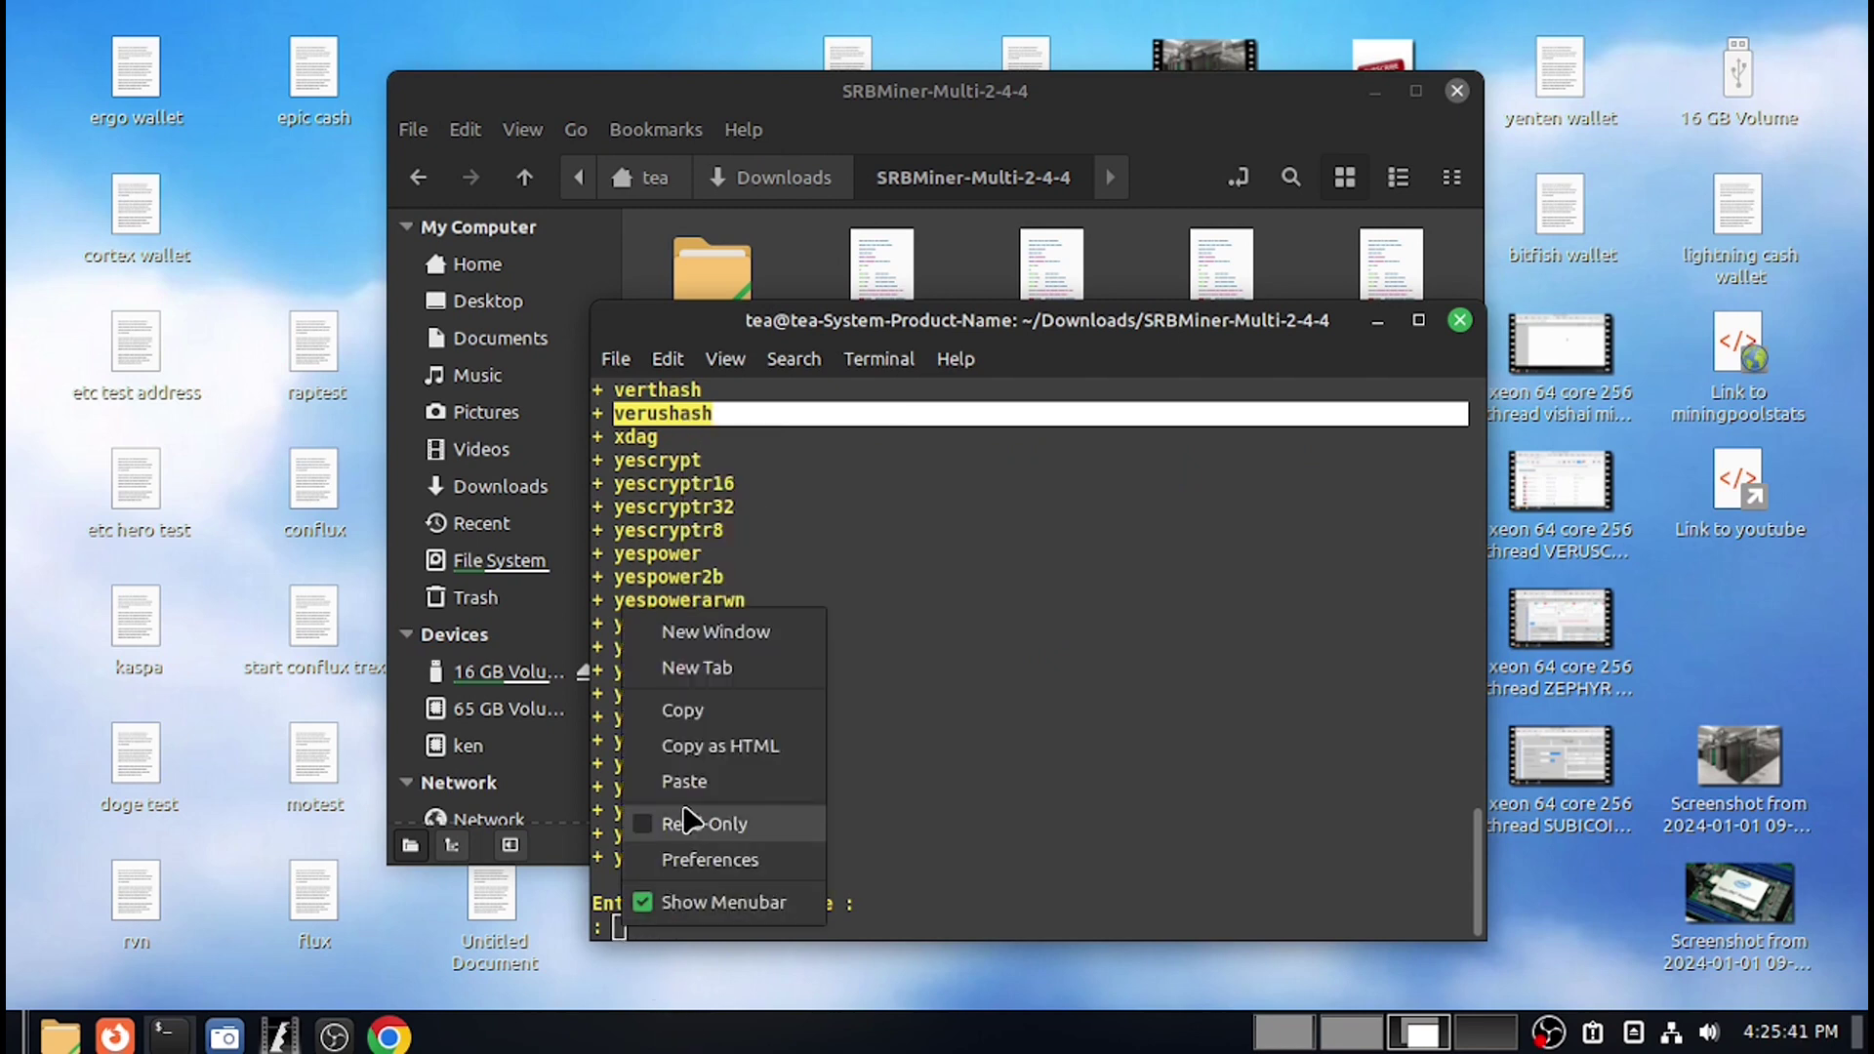
click(683, 782)
key(Return)
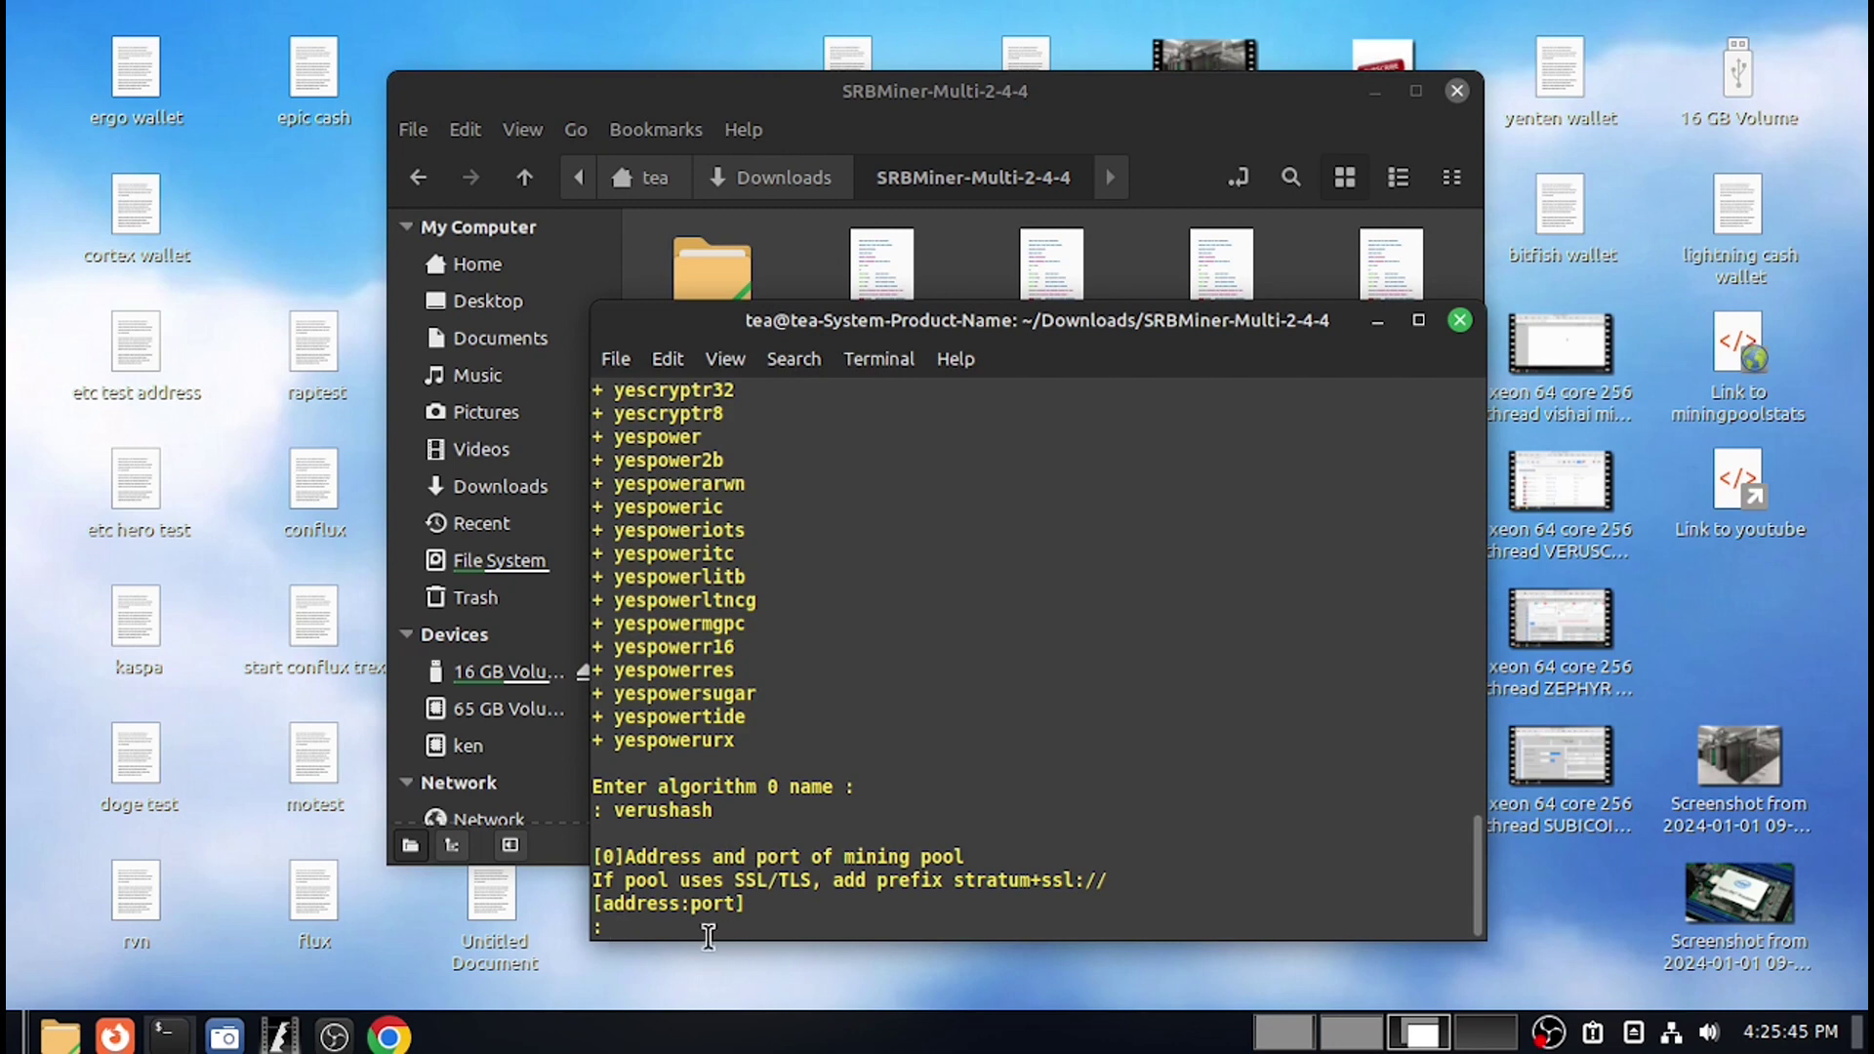
Copy wattpool.net's ccminer command containing verus.wattpool.net:1230, then return to the terminal.
click(1354, 1034)
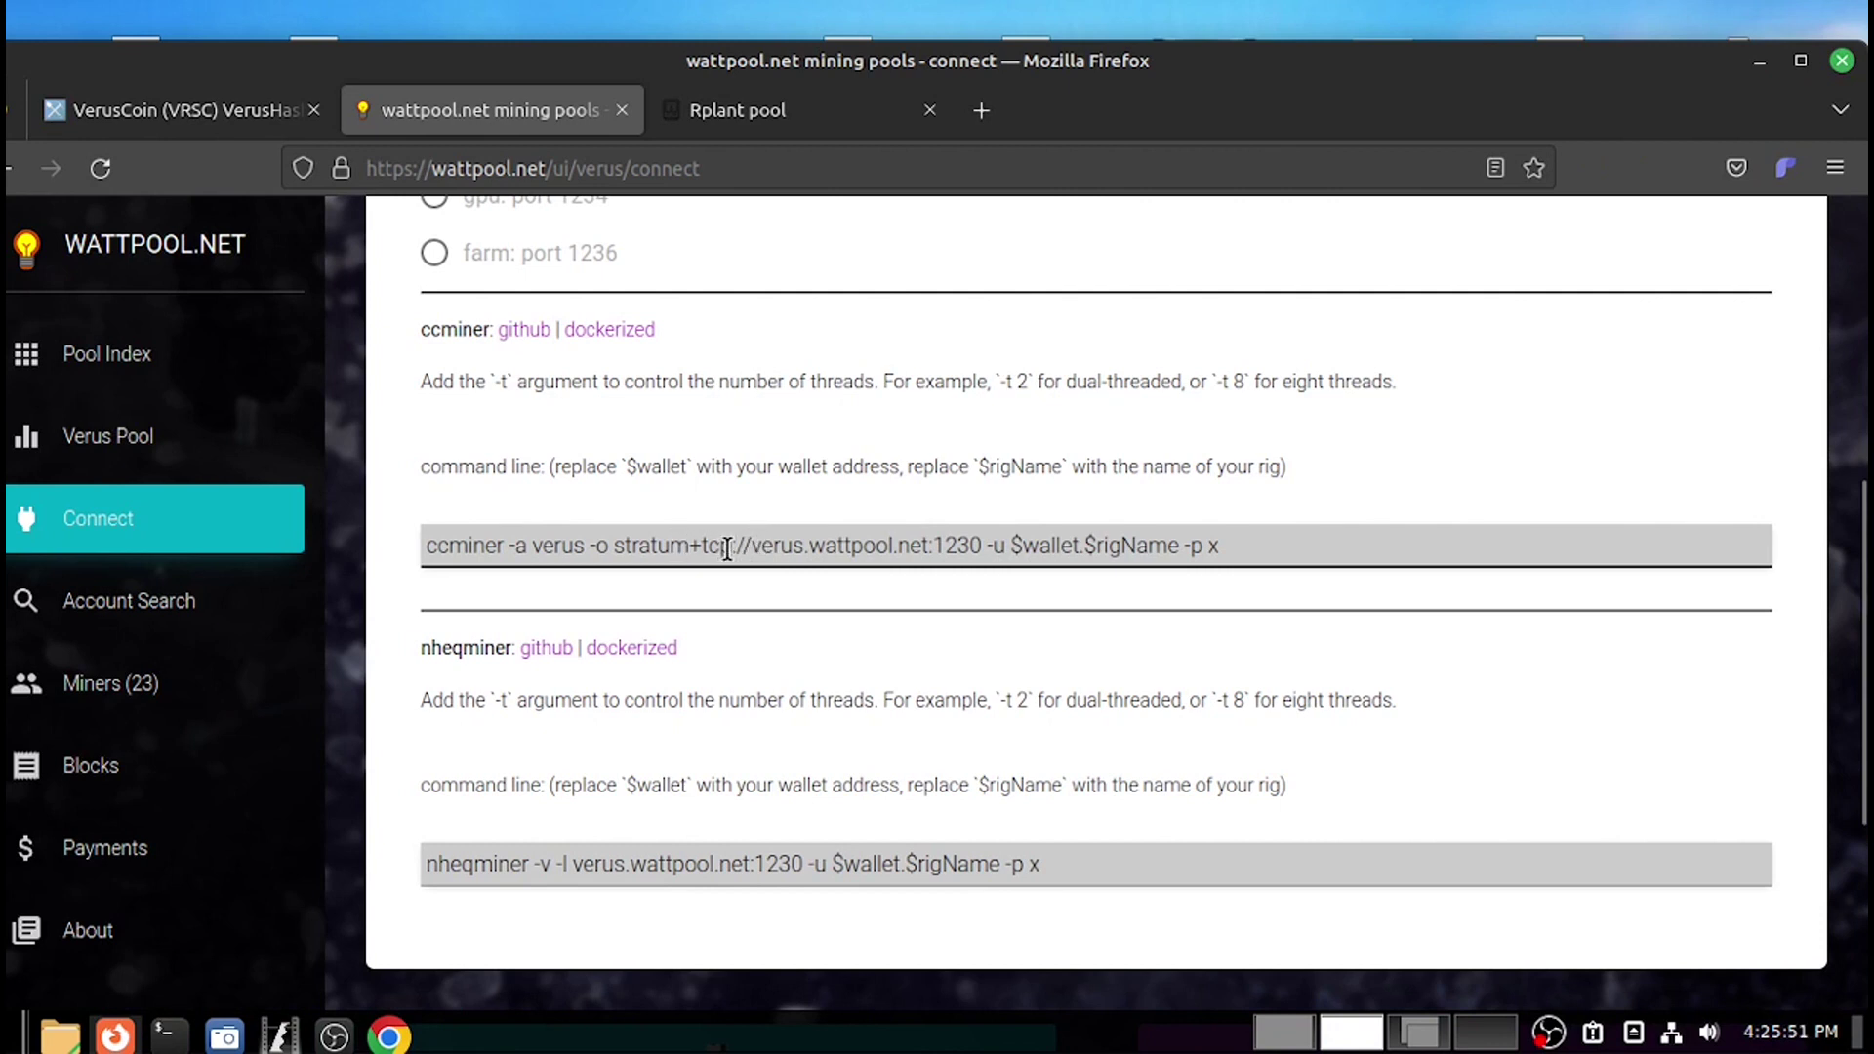
click(750, 564)
key(ctrl+a)
shift+click(753, 544)
click(763, 584)
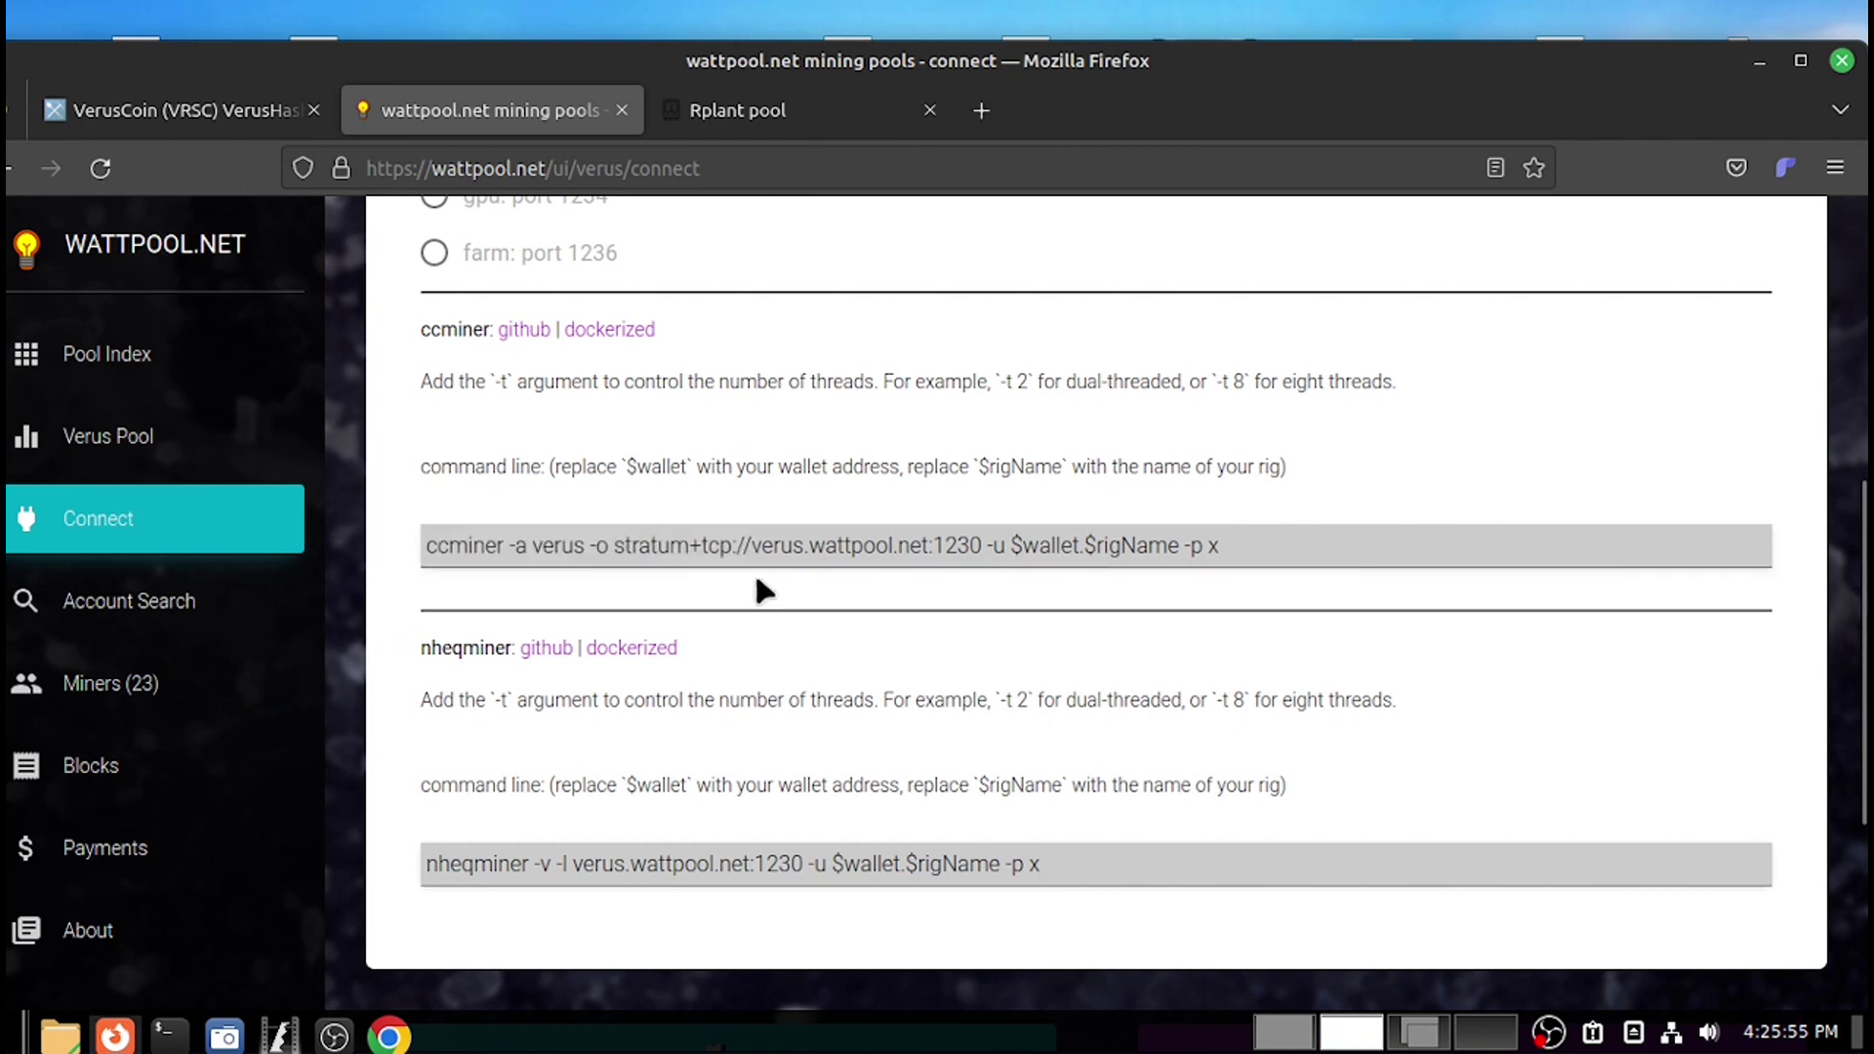
click(705, 545)
key(ctrl+a)
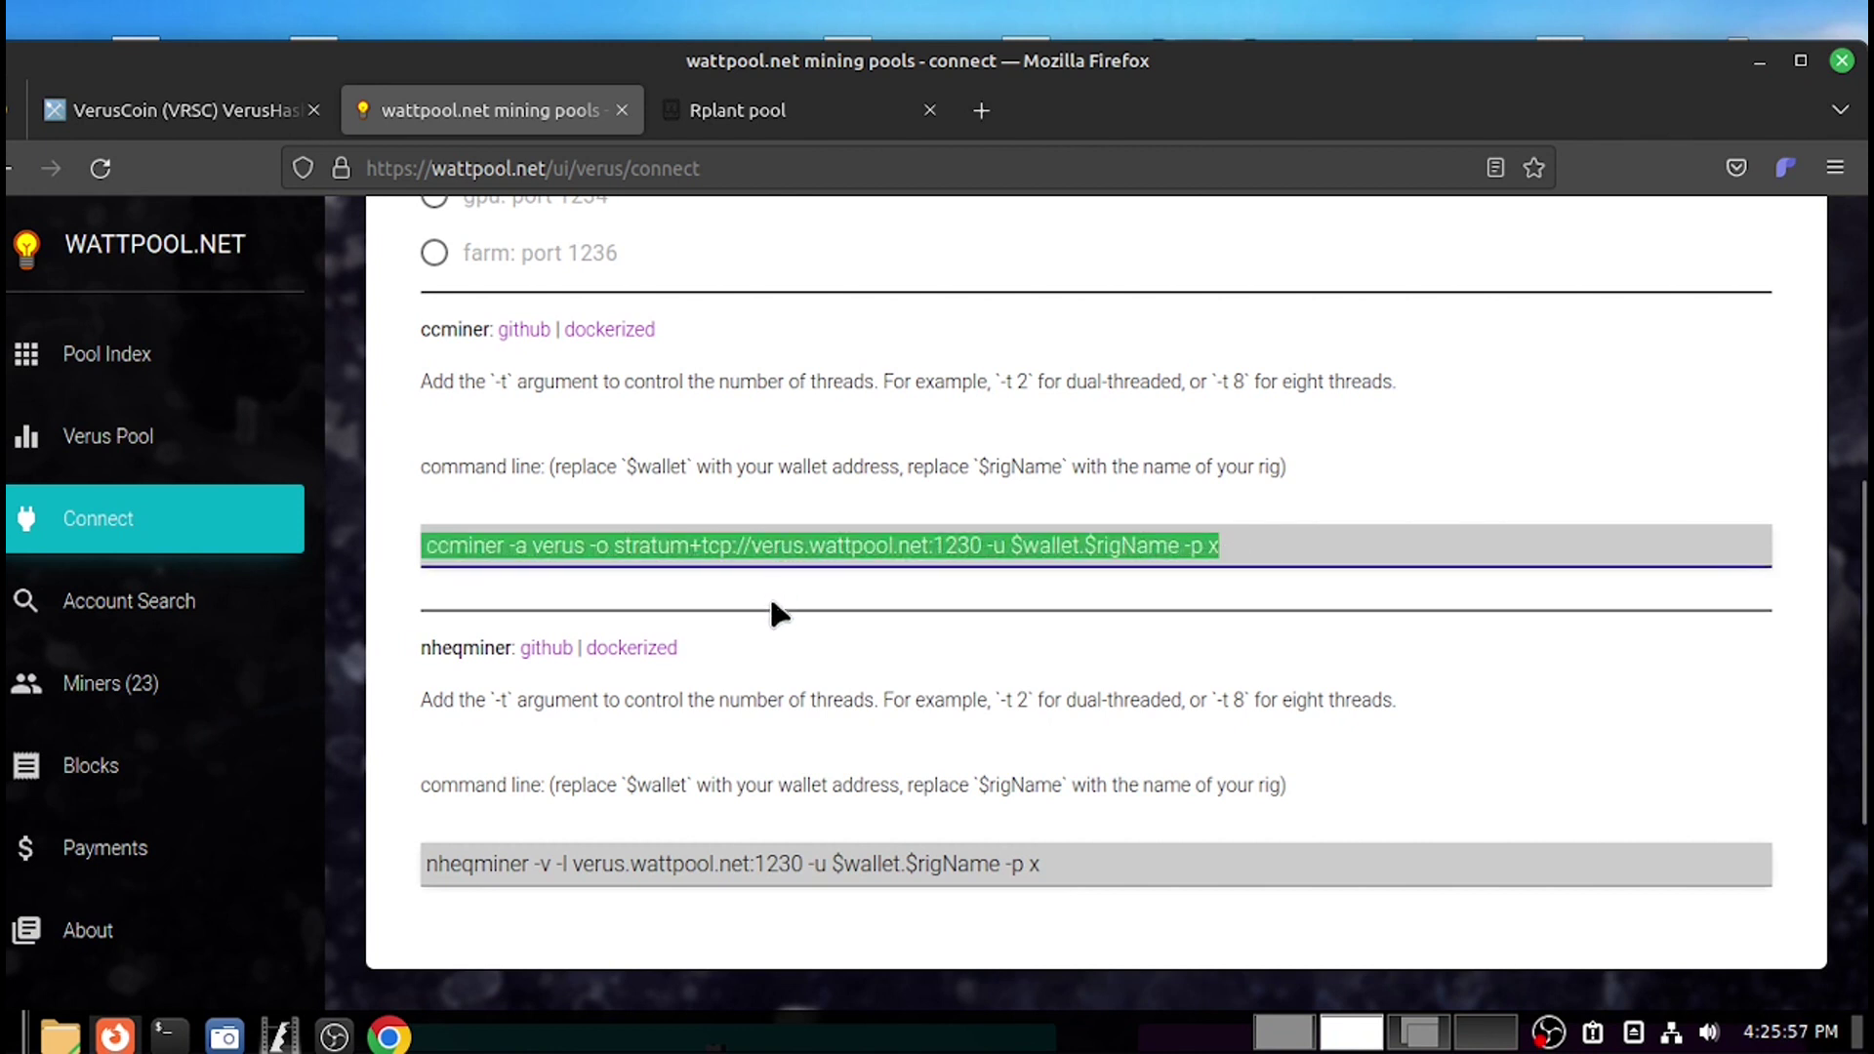
scroll(820, 587, up, 2)
scroll(820, 572, up, 2)
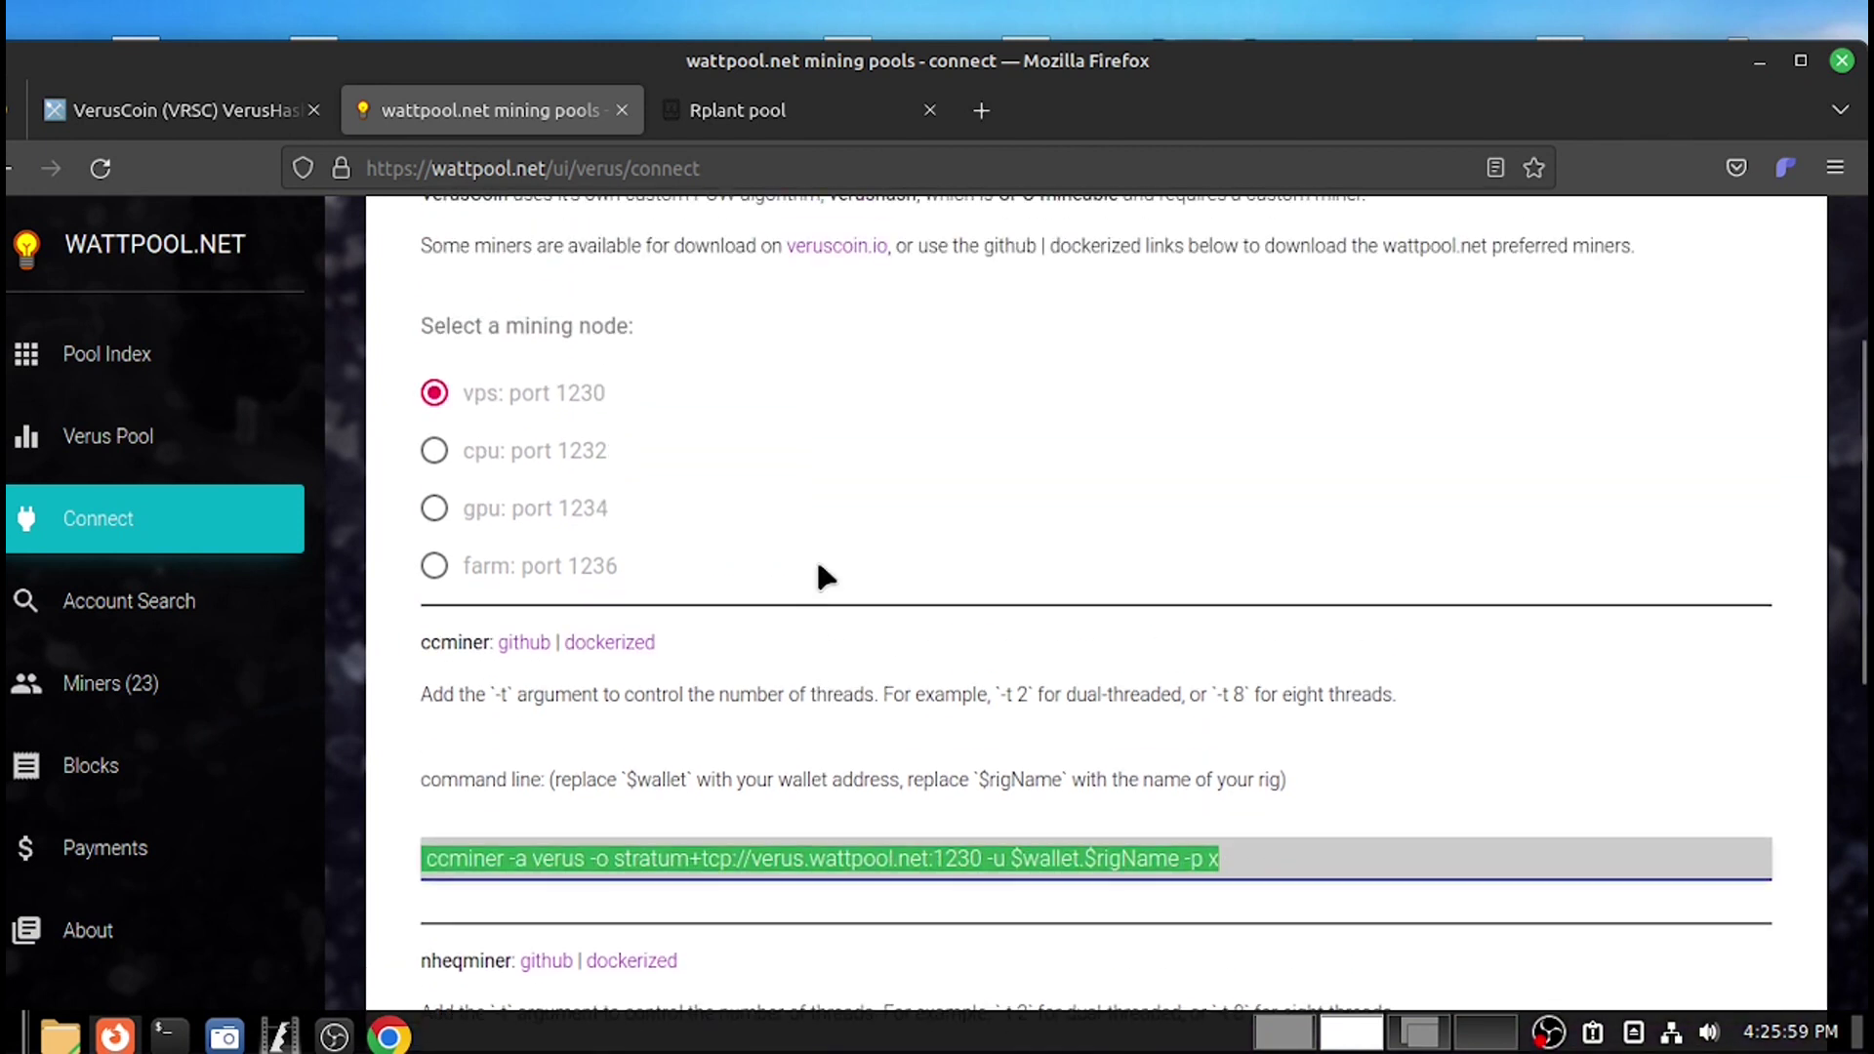
scroll(820, 576, up, 1)
scroll(820, 576, up, 1)
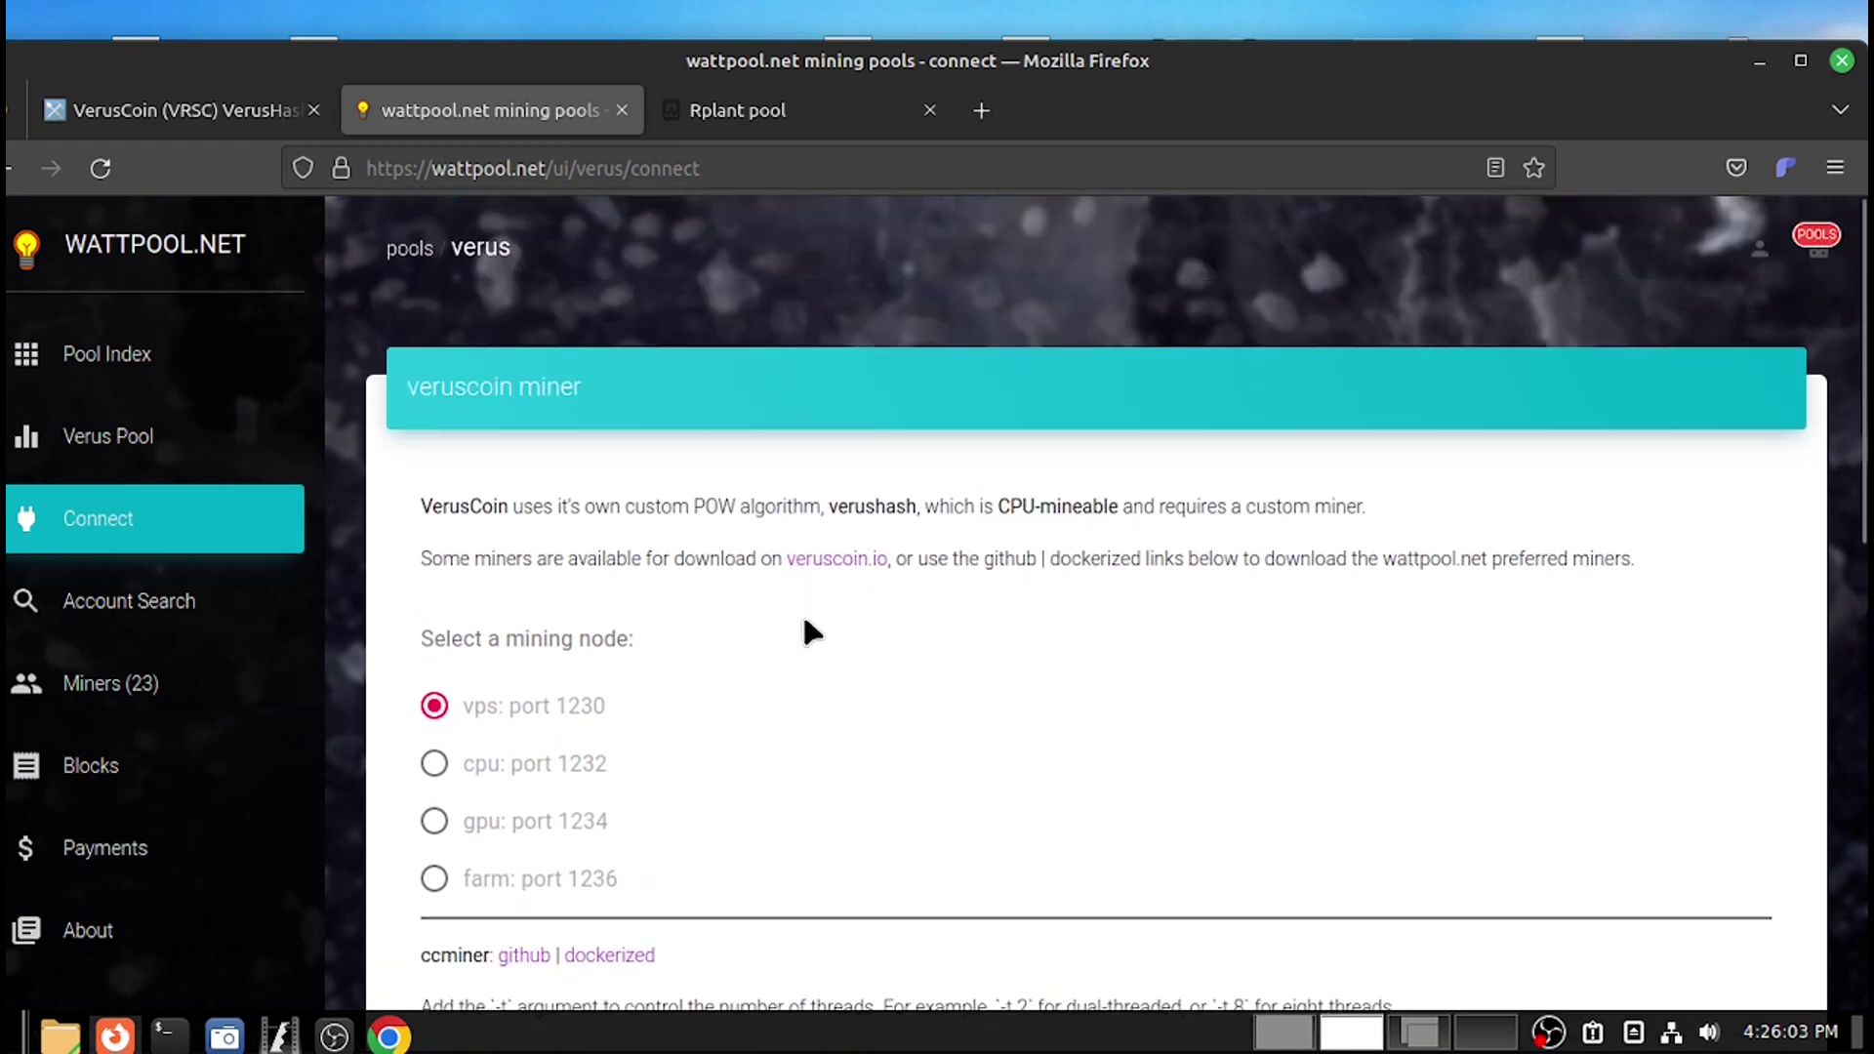
scroll(802, 622, down, 2)
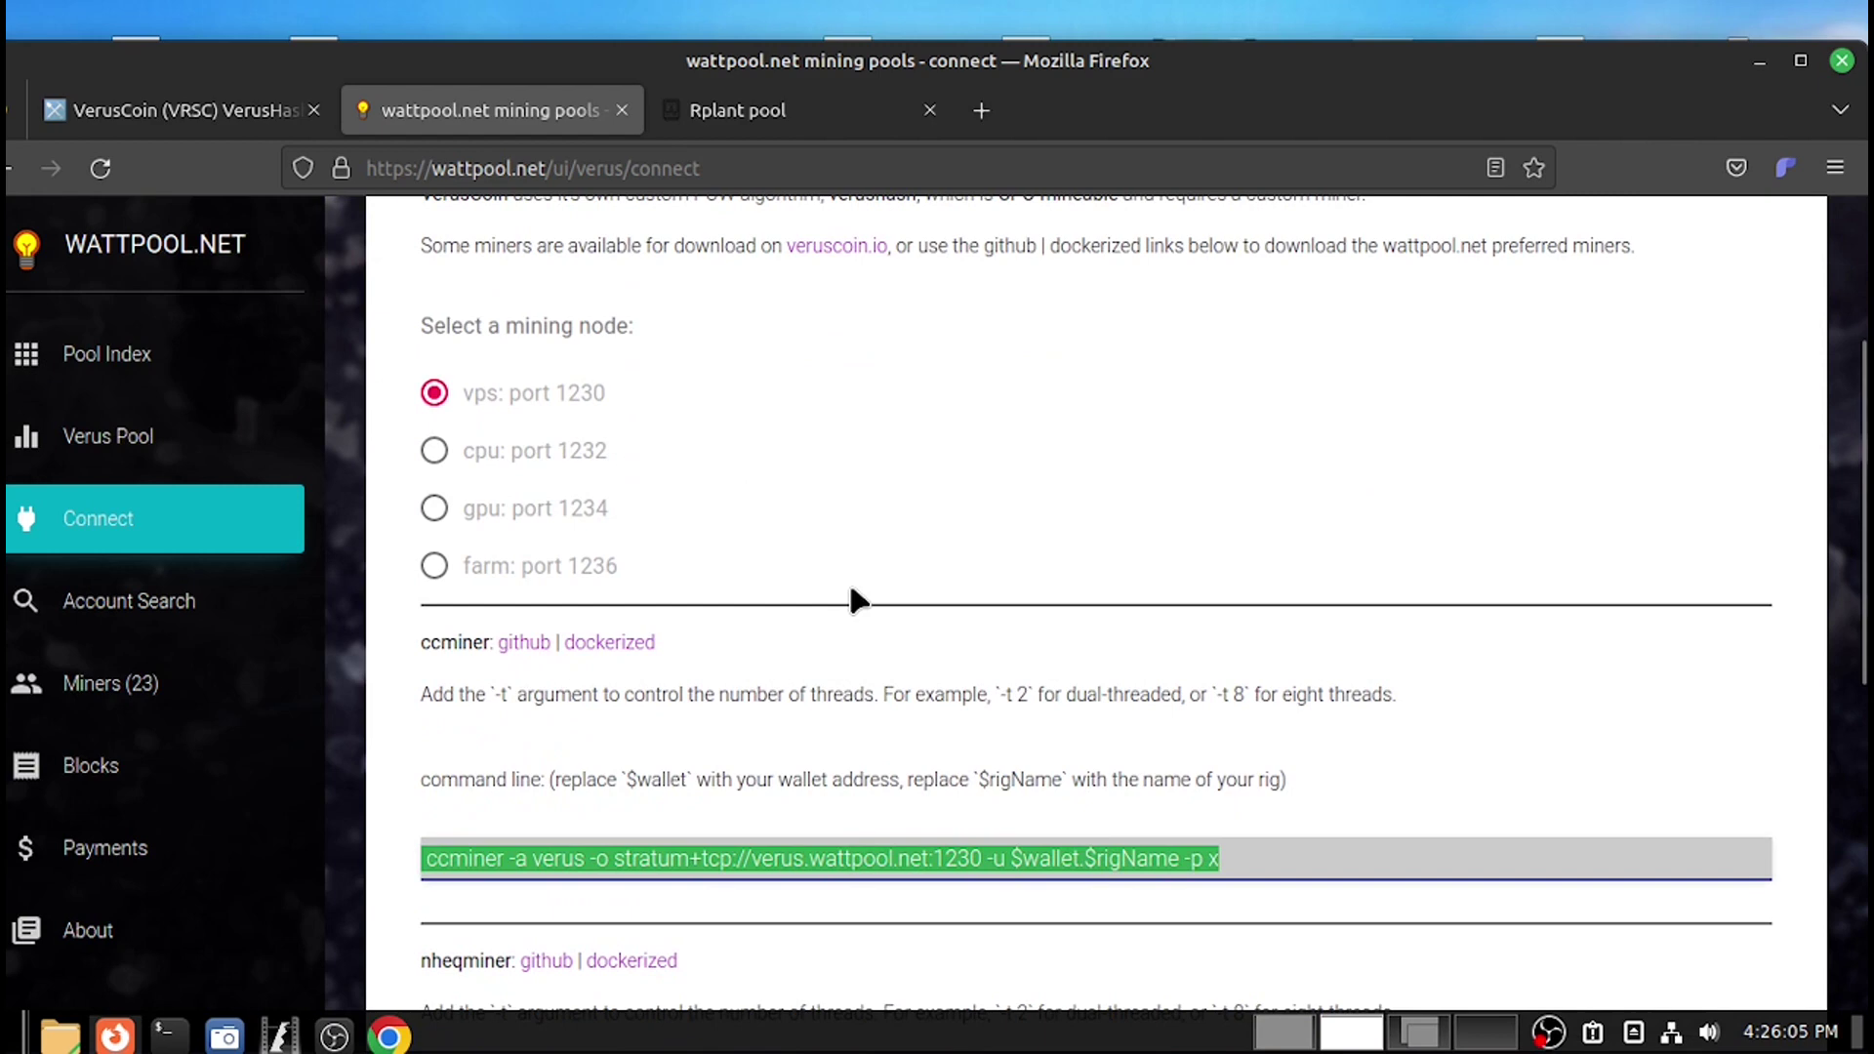
scroll(851, 592, down, 2)
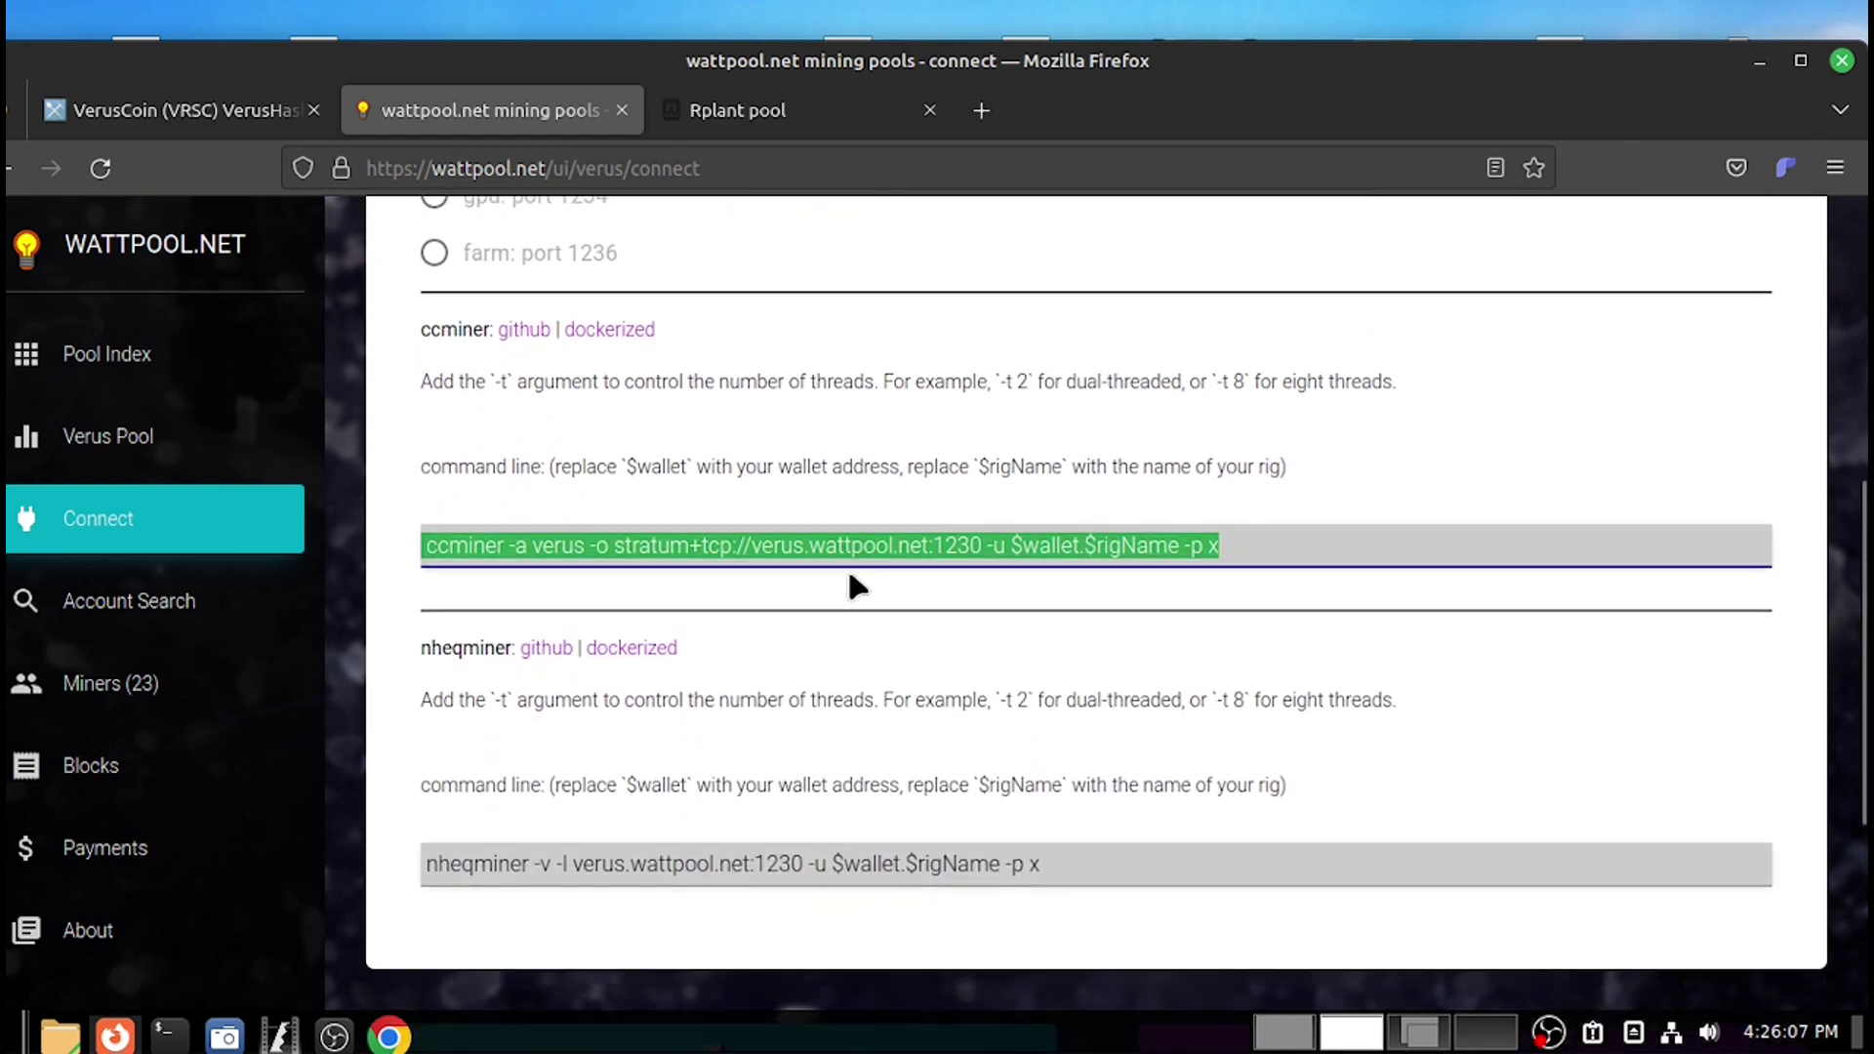
scroll(851, 578, down, 3)
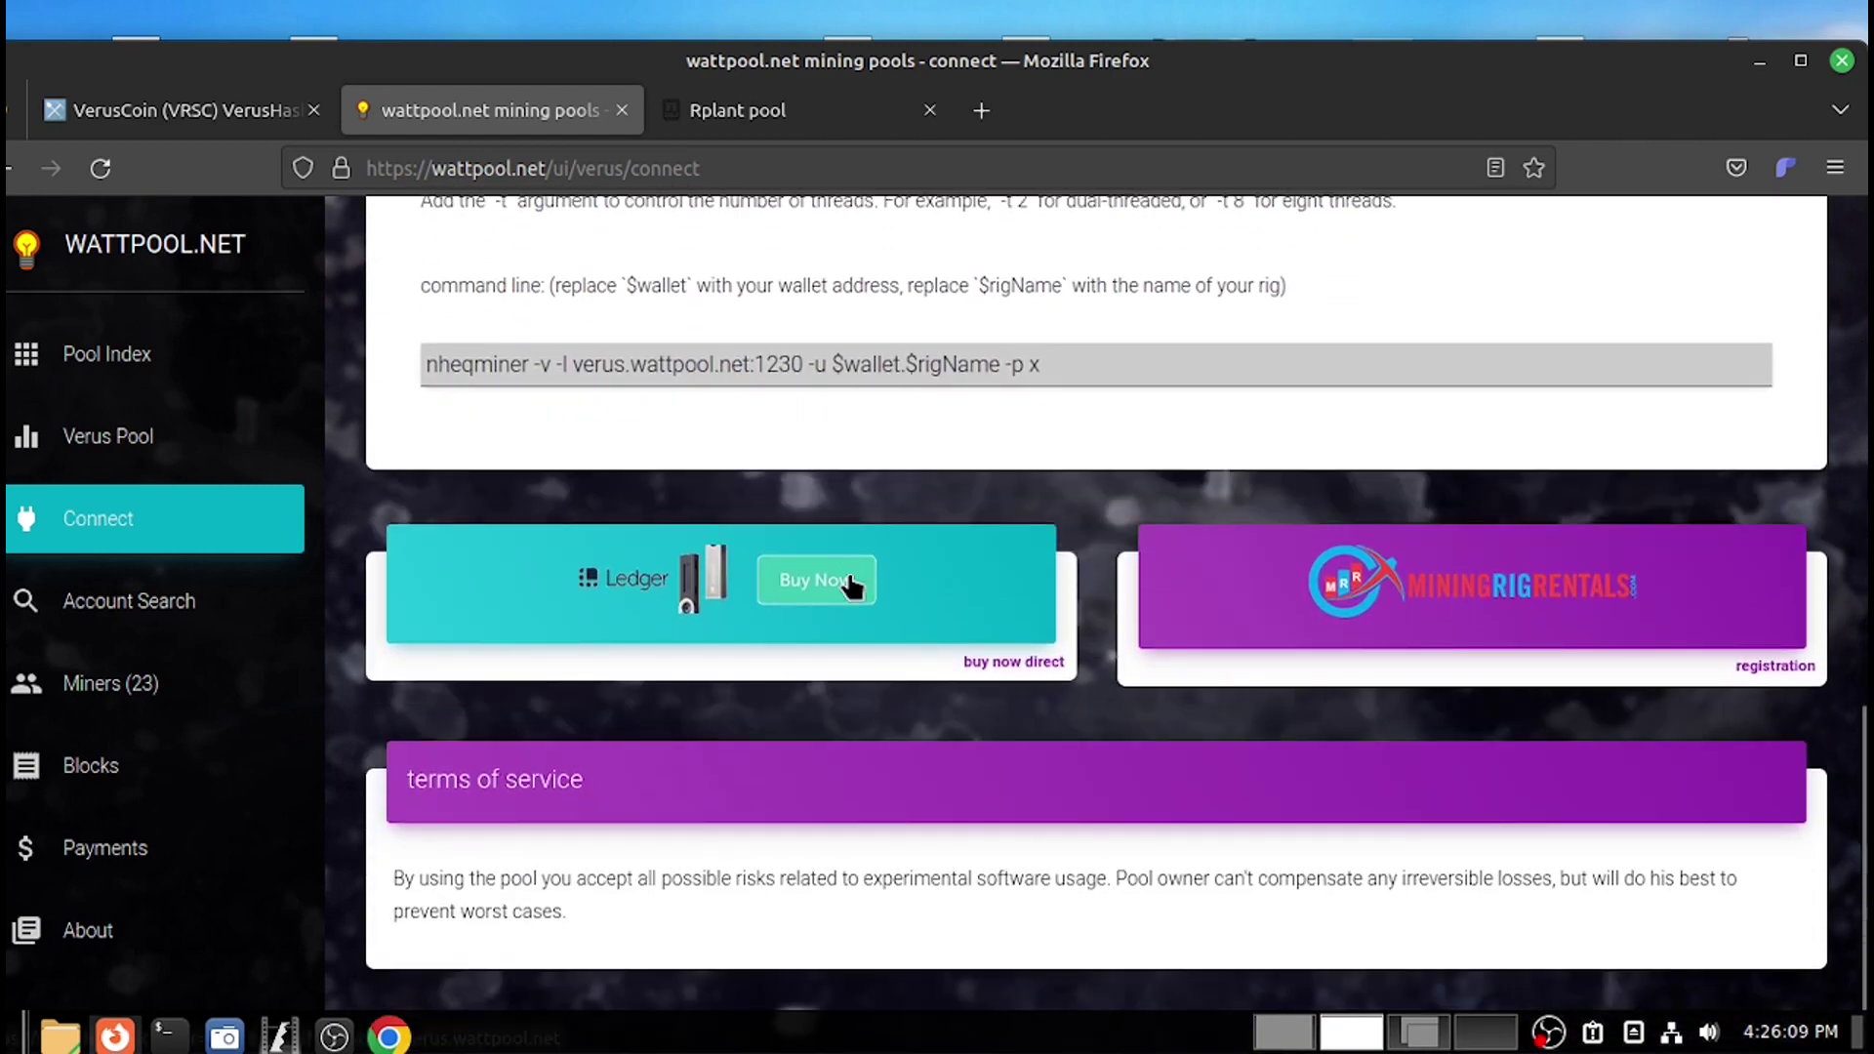
scroll(850, 584, up, 2)
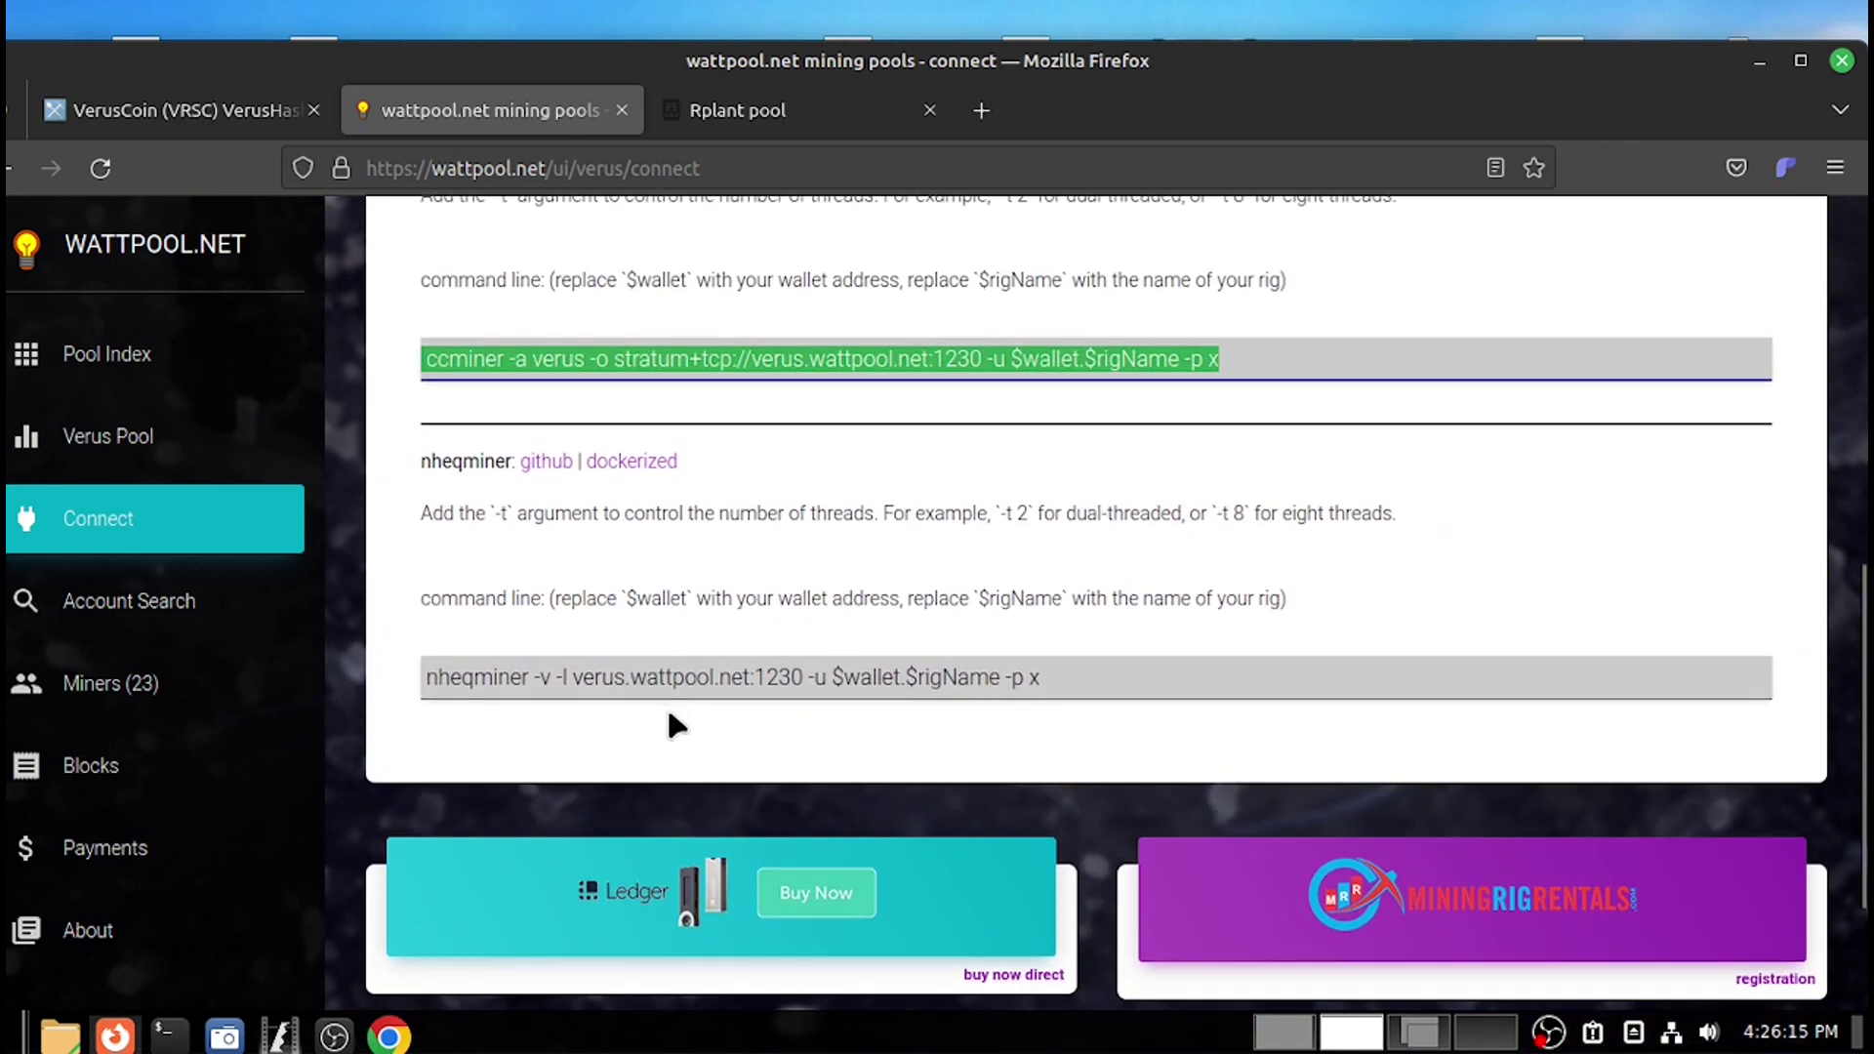
scroll(762, 469, up, 1)
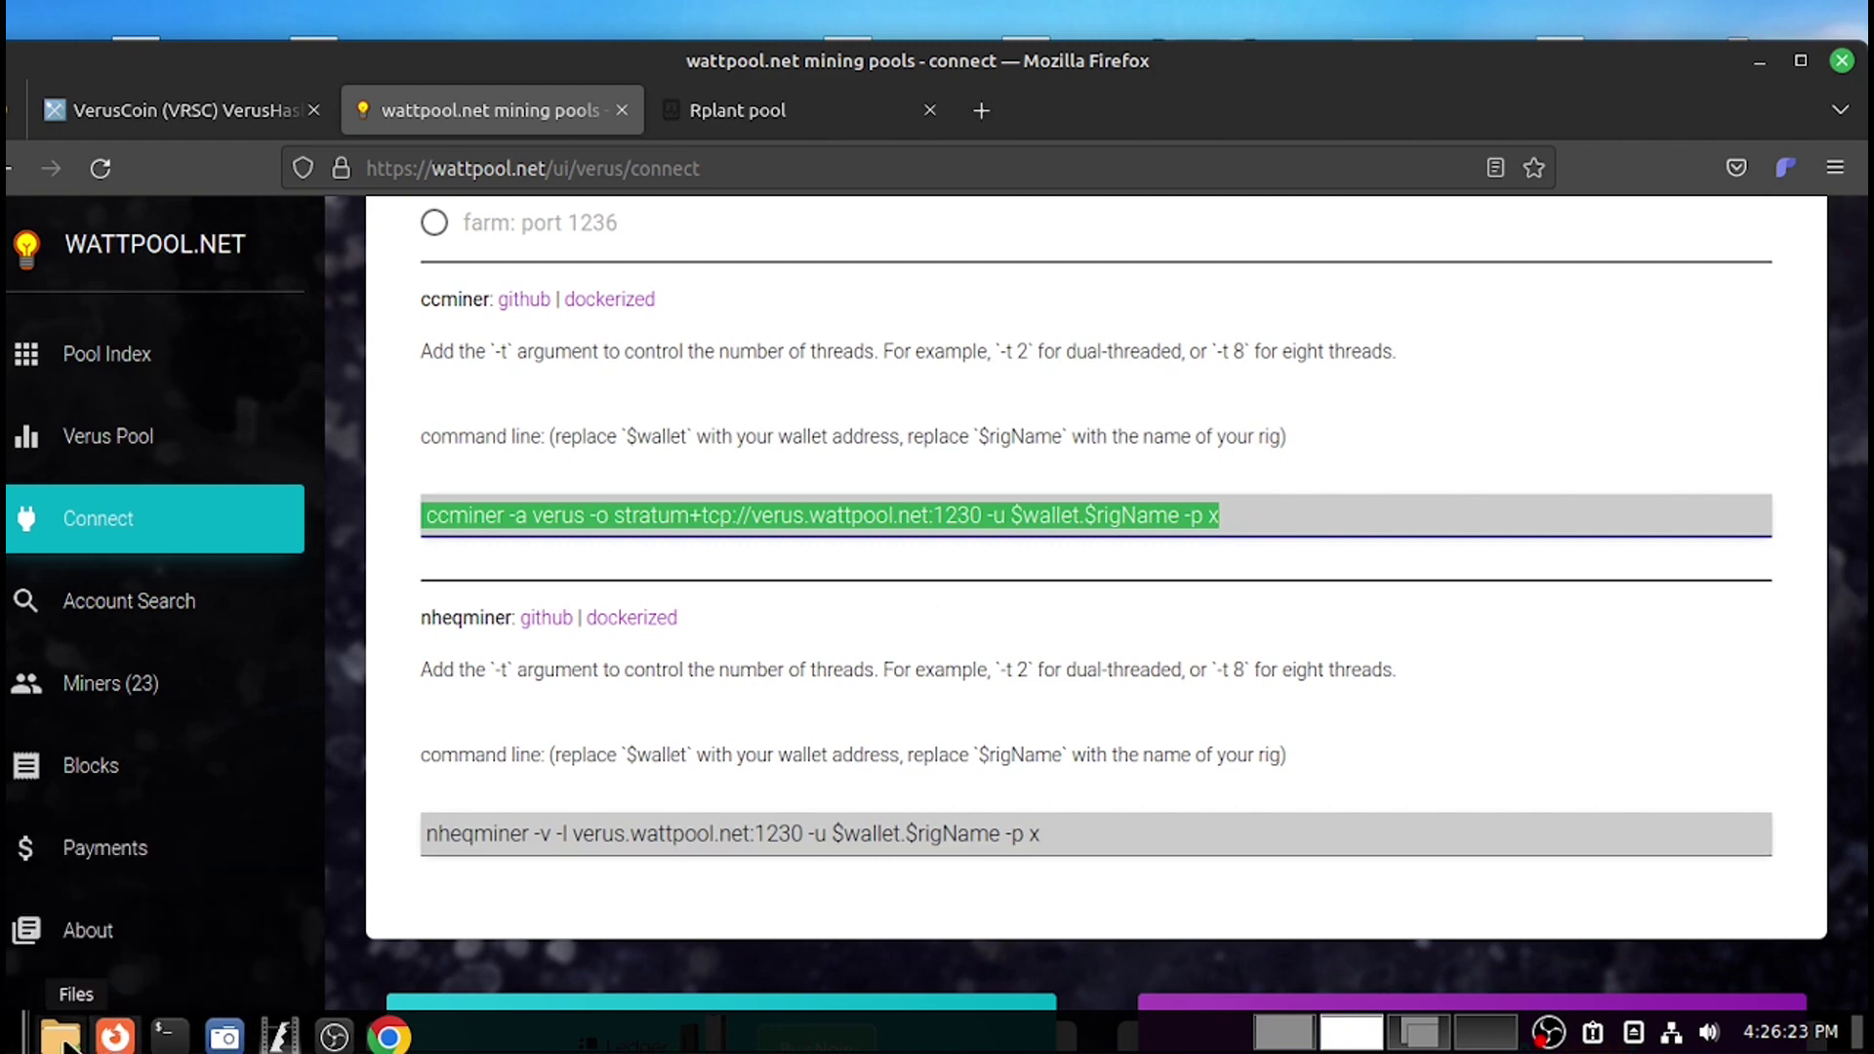
click(1421, 1036)
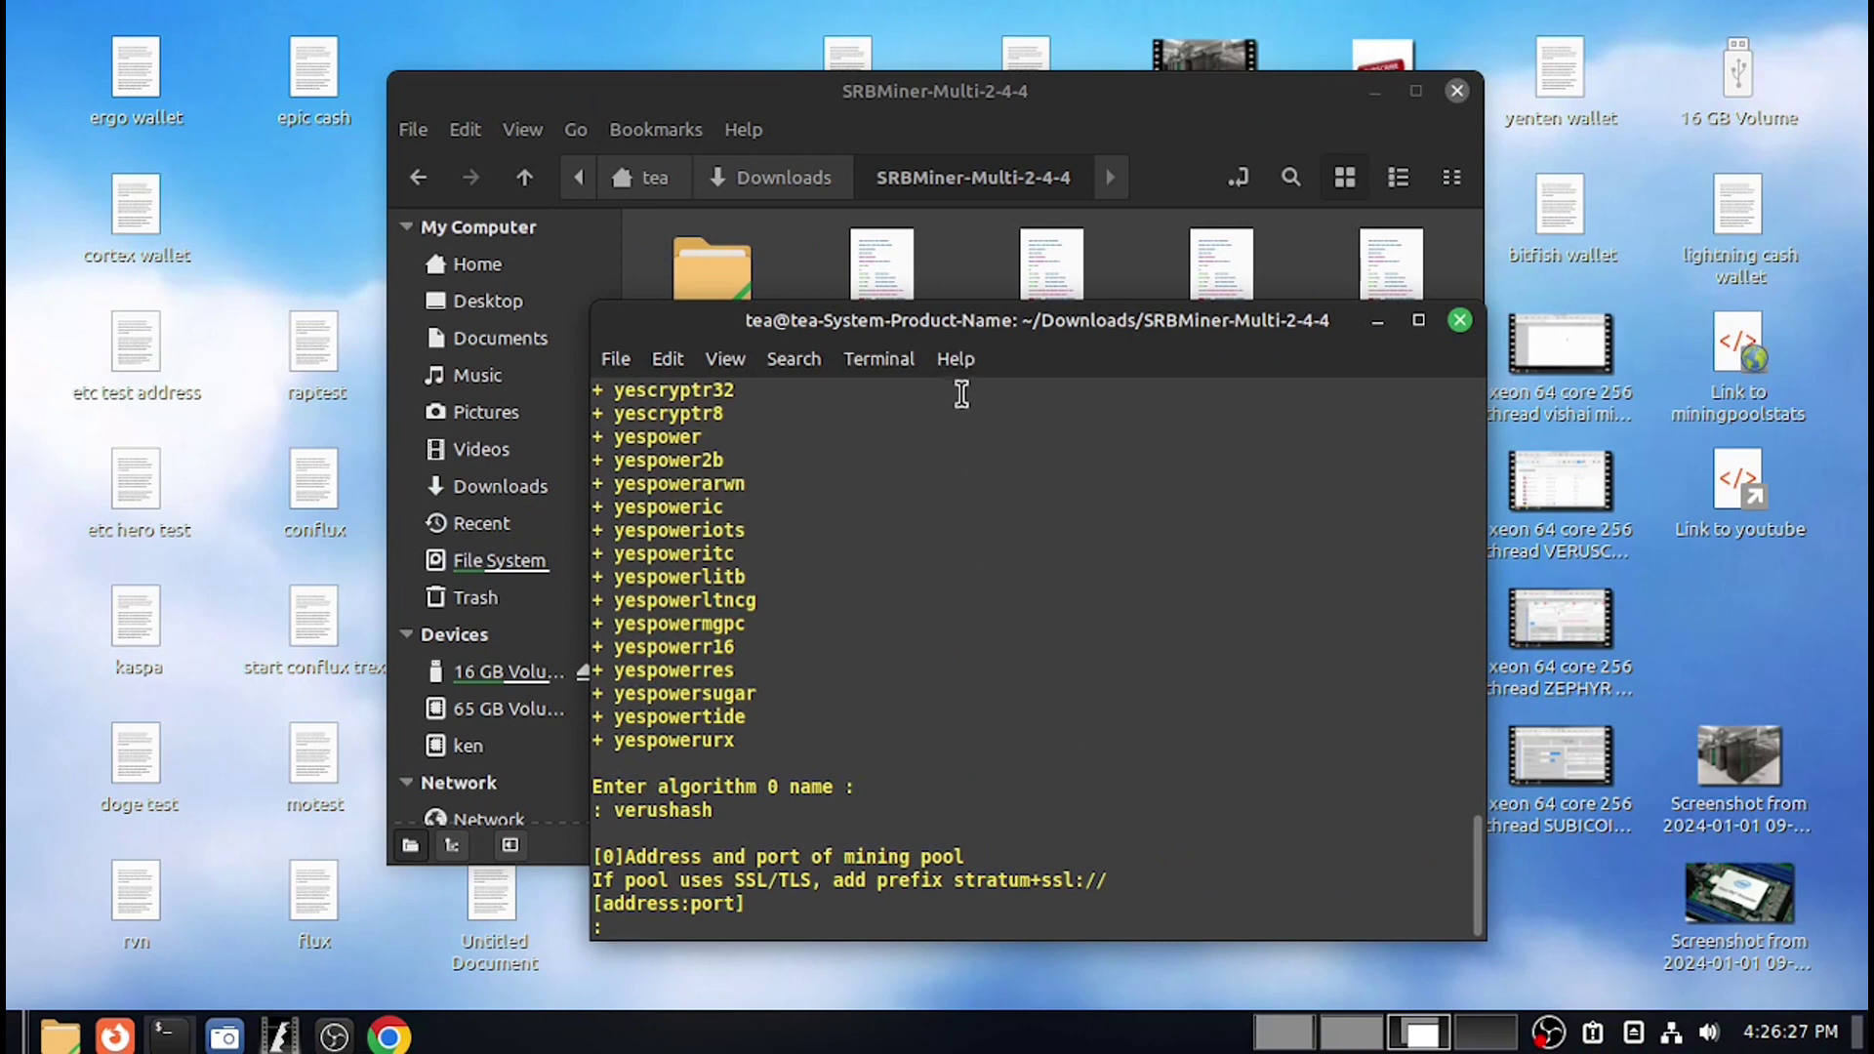
Enter verus.wattpool.net:1230 as the pool address, cross-checking the wattpool.net connect page.
drag(969, 320, 1143, 297)
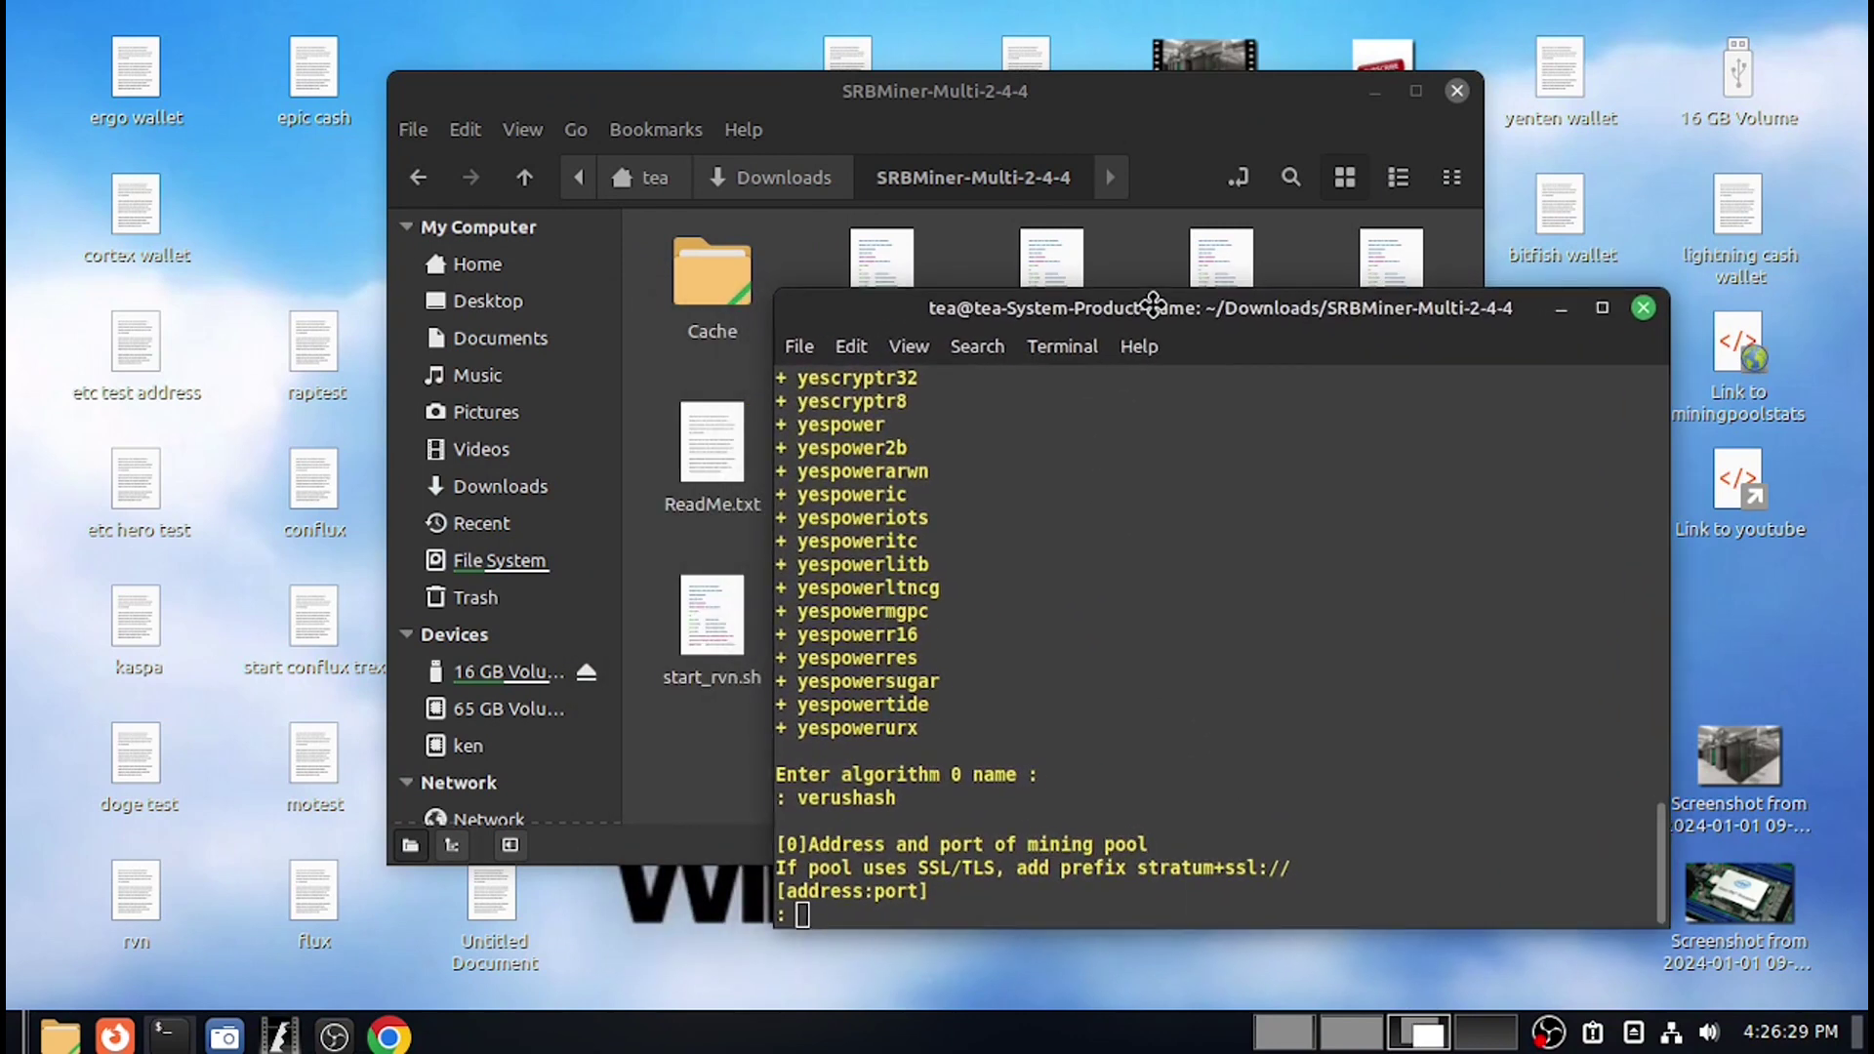
drag(1154, 303, 1268, 373)
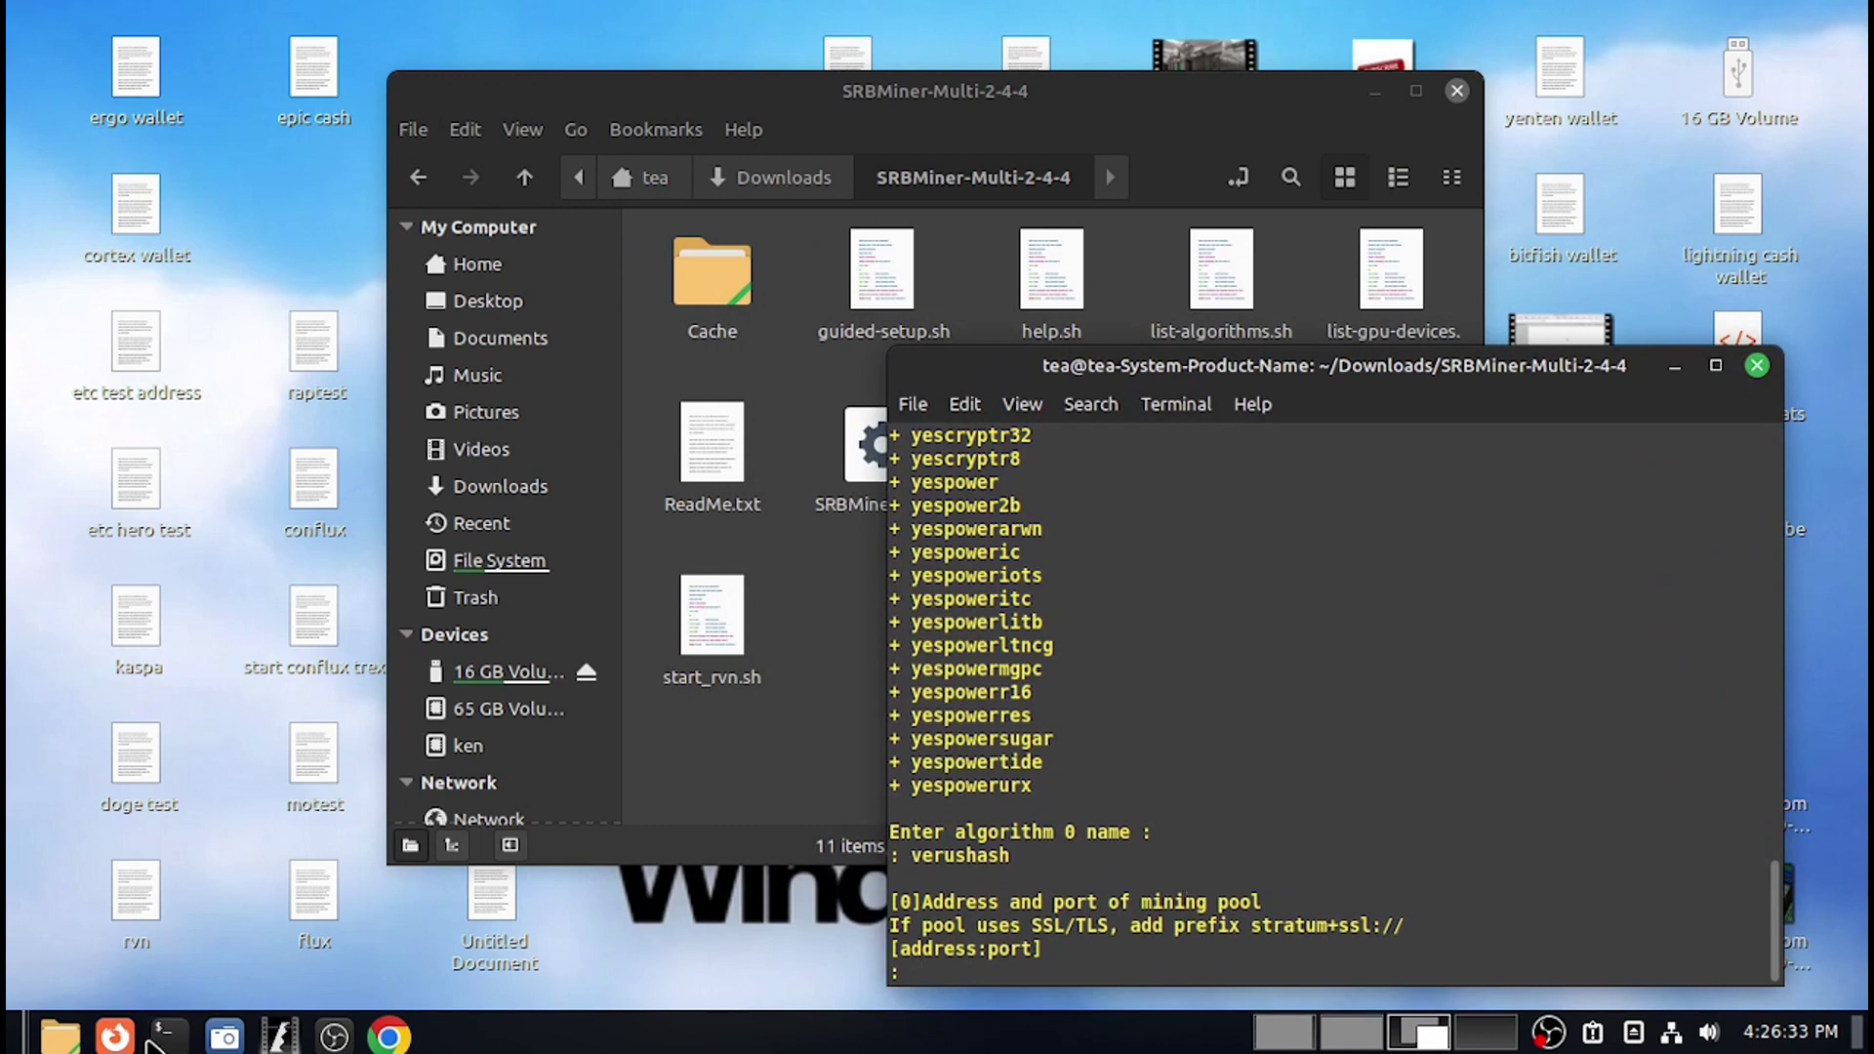
click(1363, 1043)
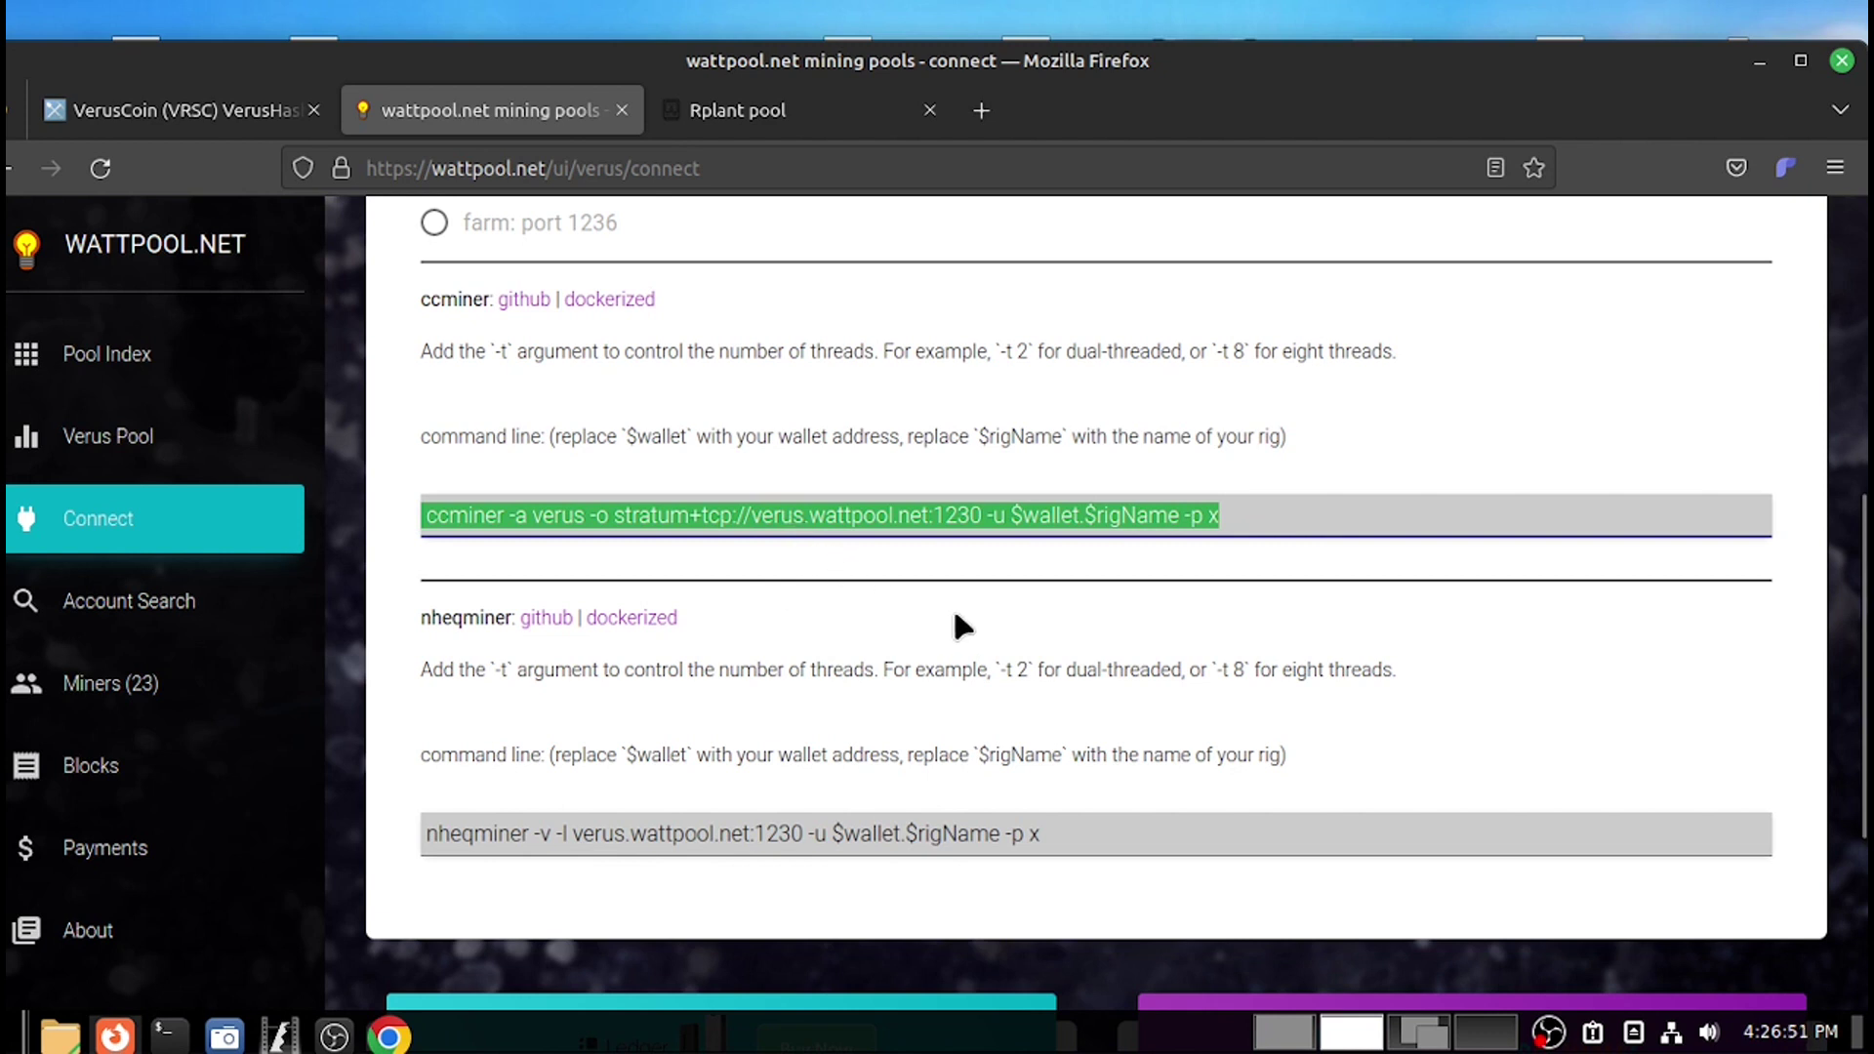
click(1424, 1036)
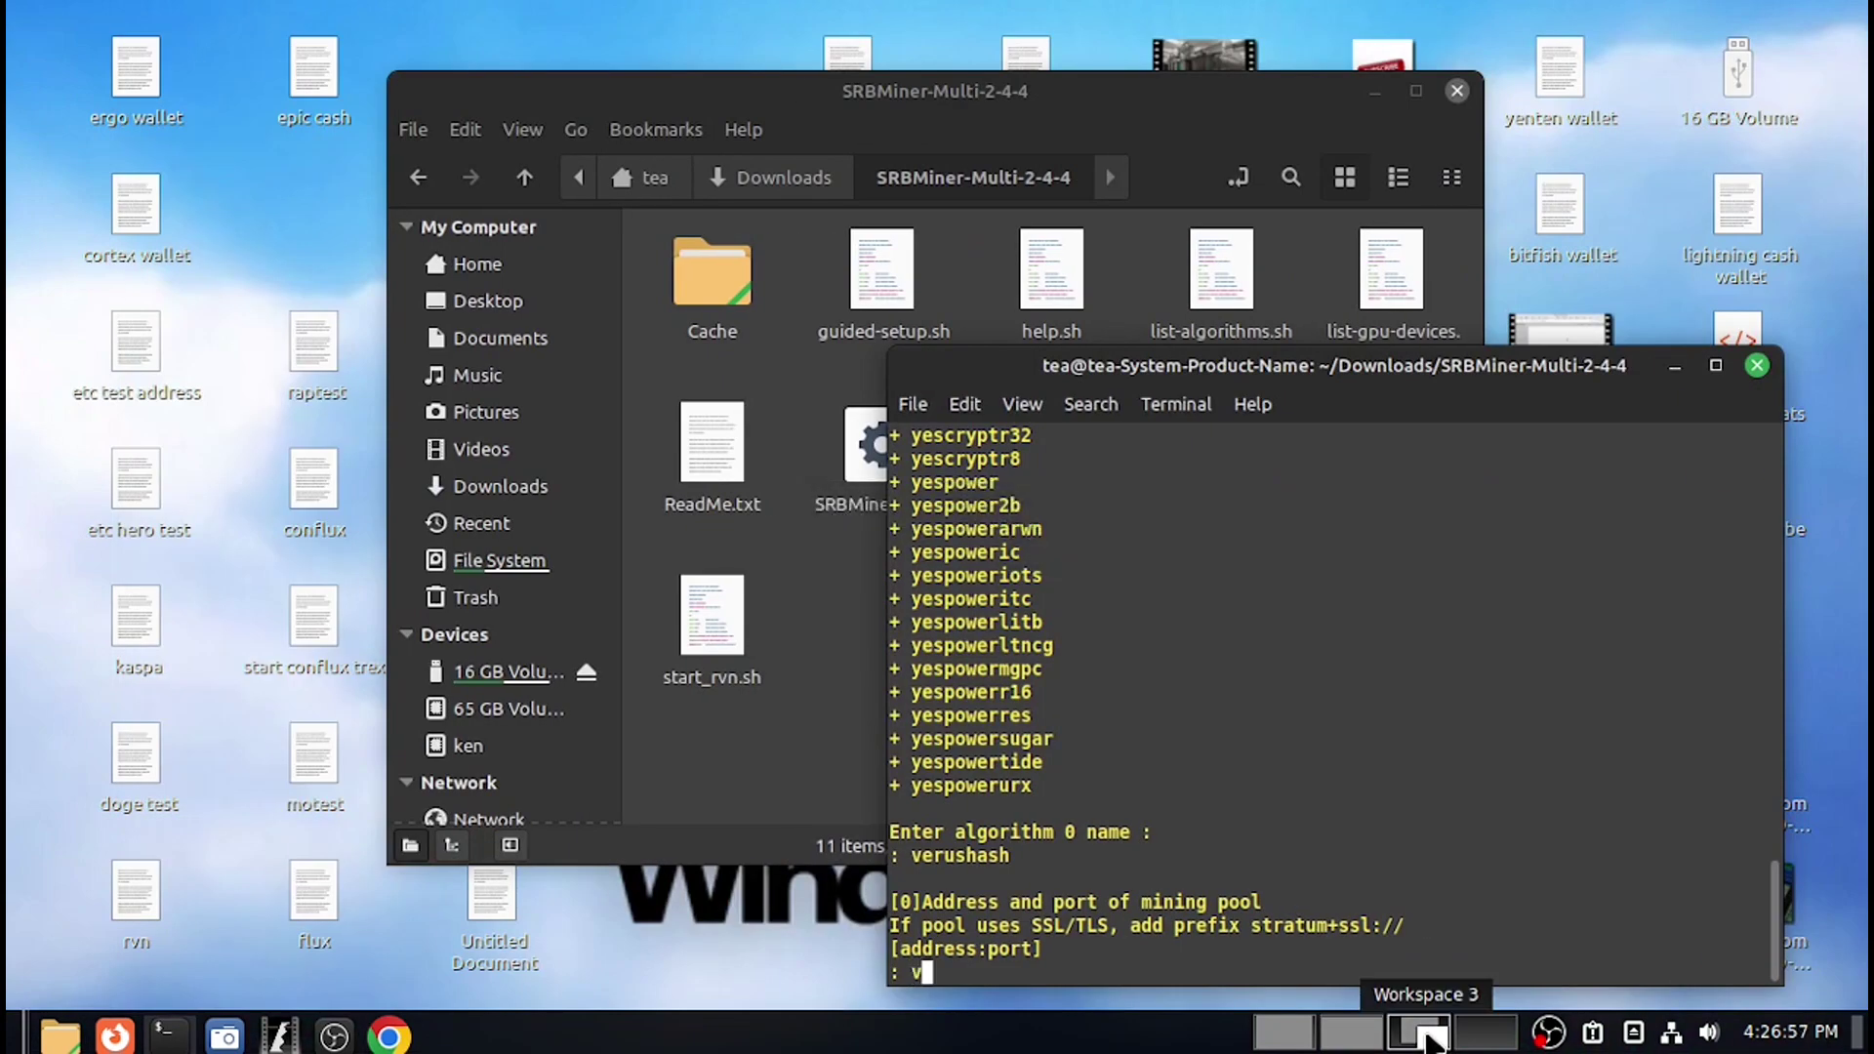
text(erus)
click(1369, 1039)
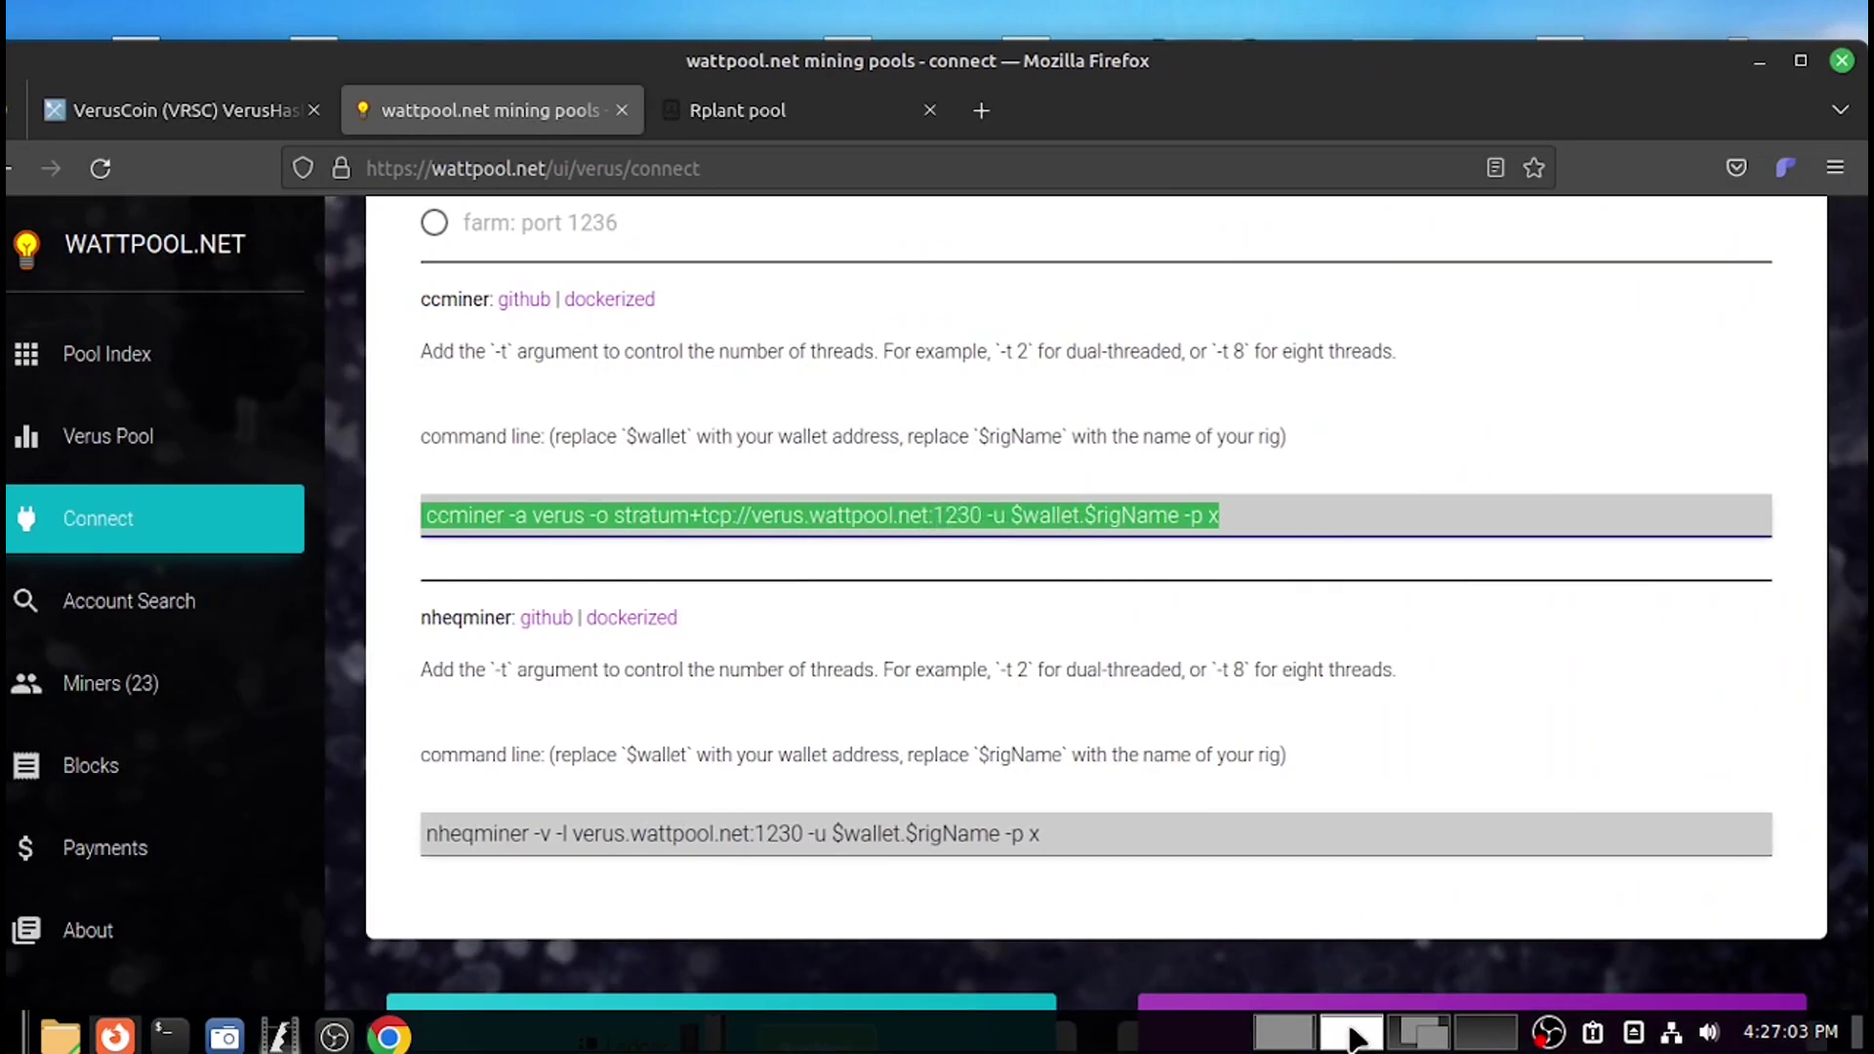
click(1420, 1033)
text(s)
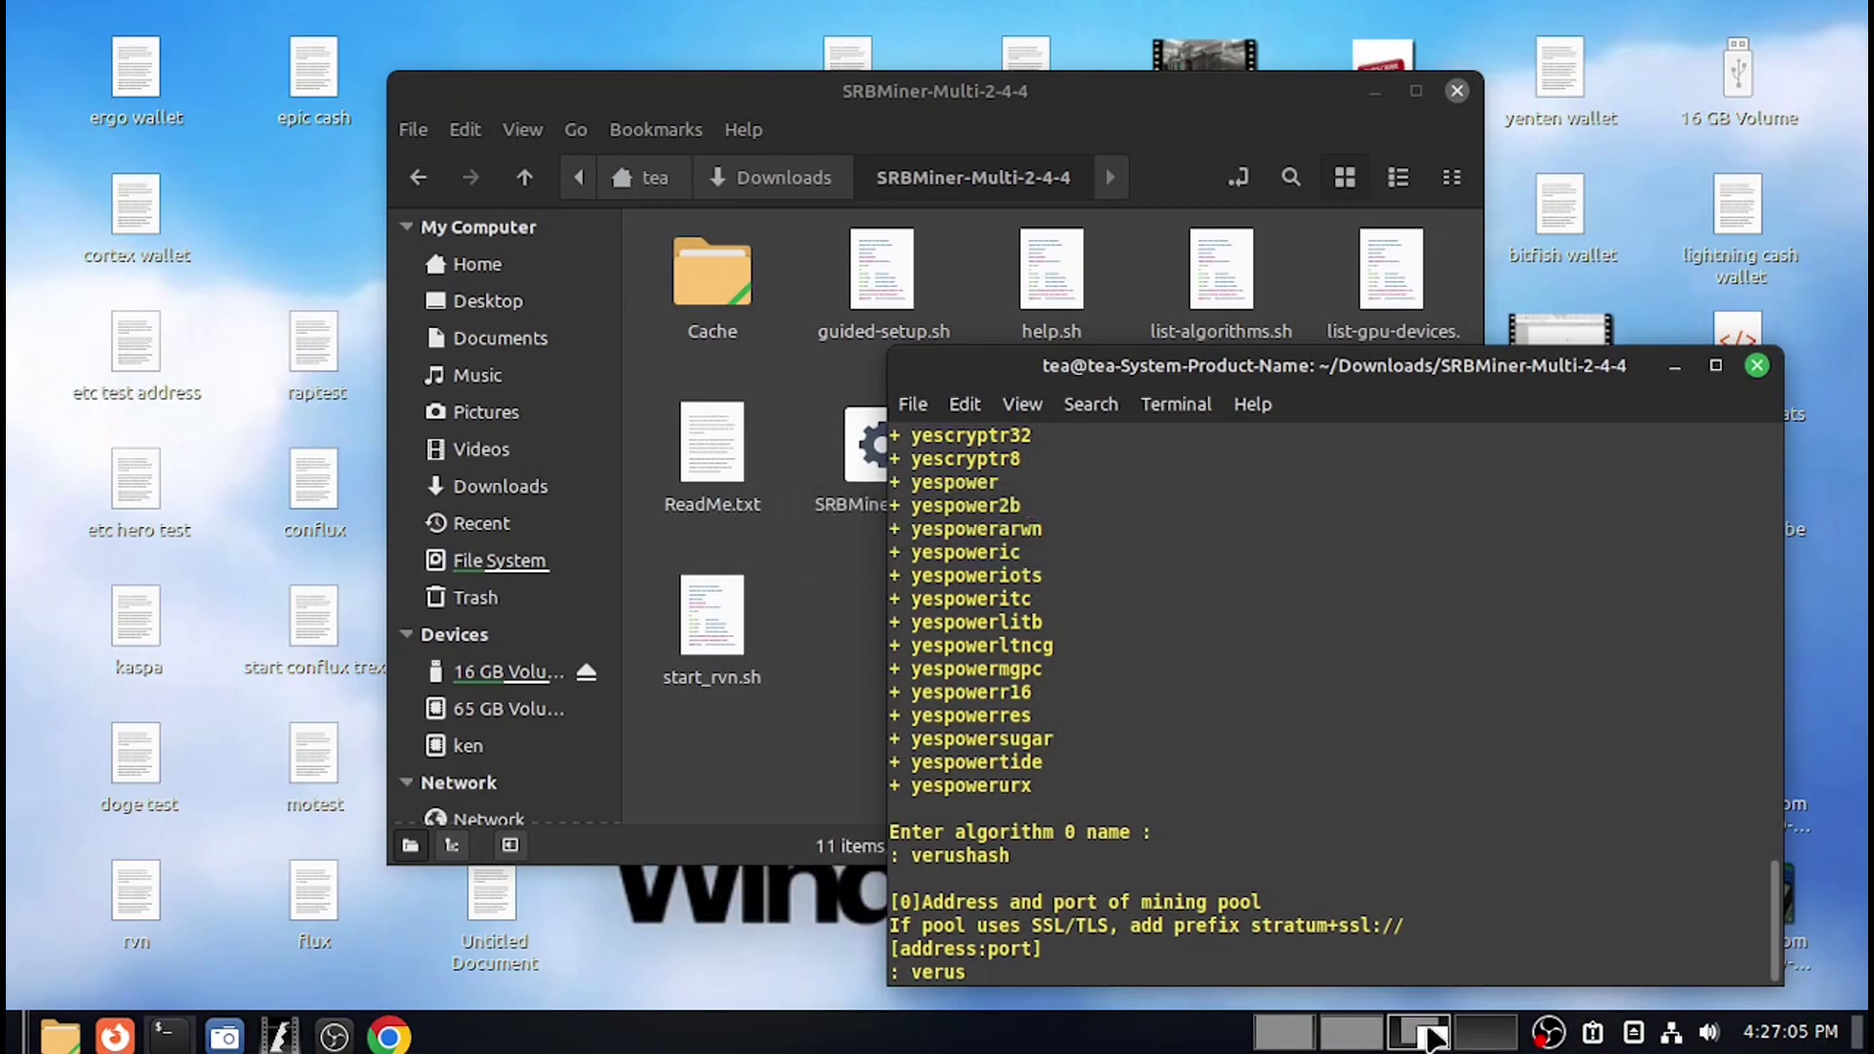
text(.wa)
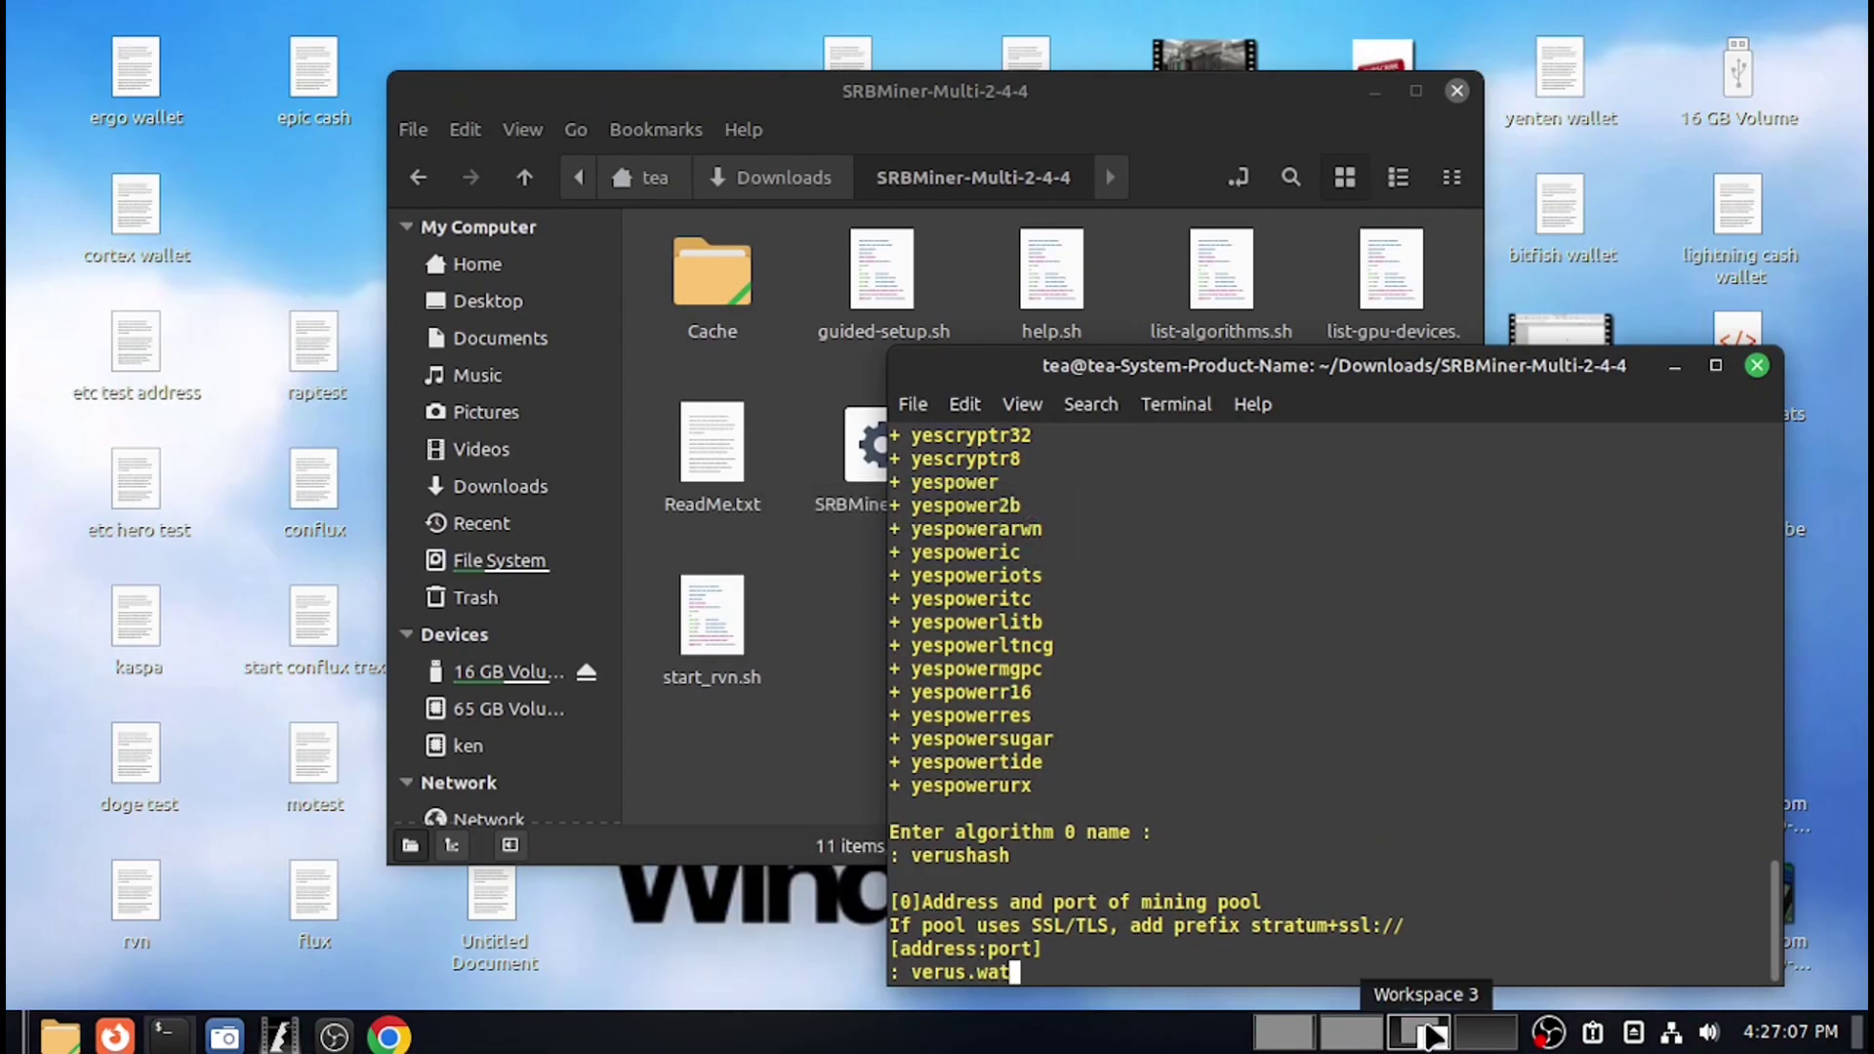
text(t)
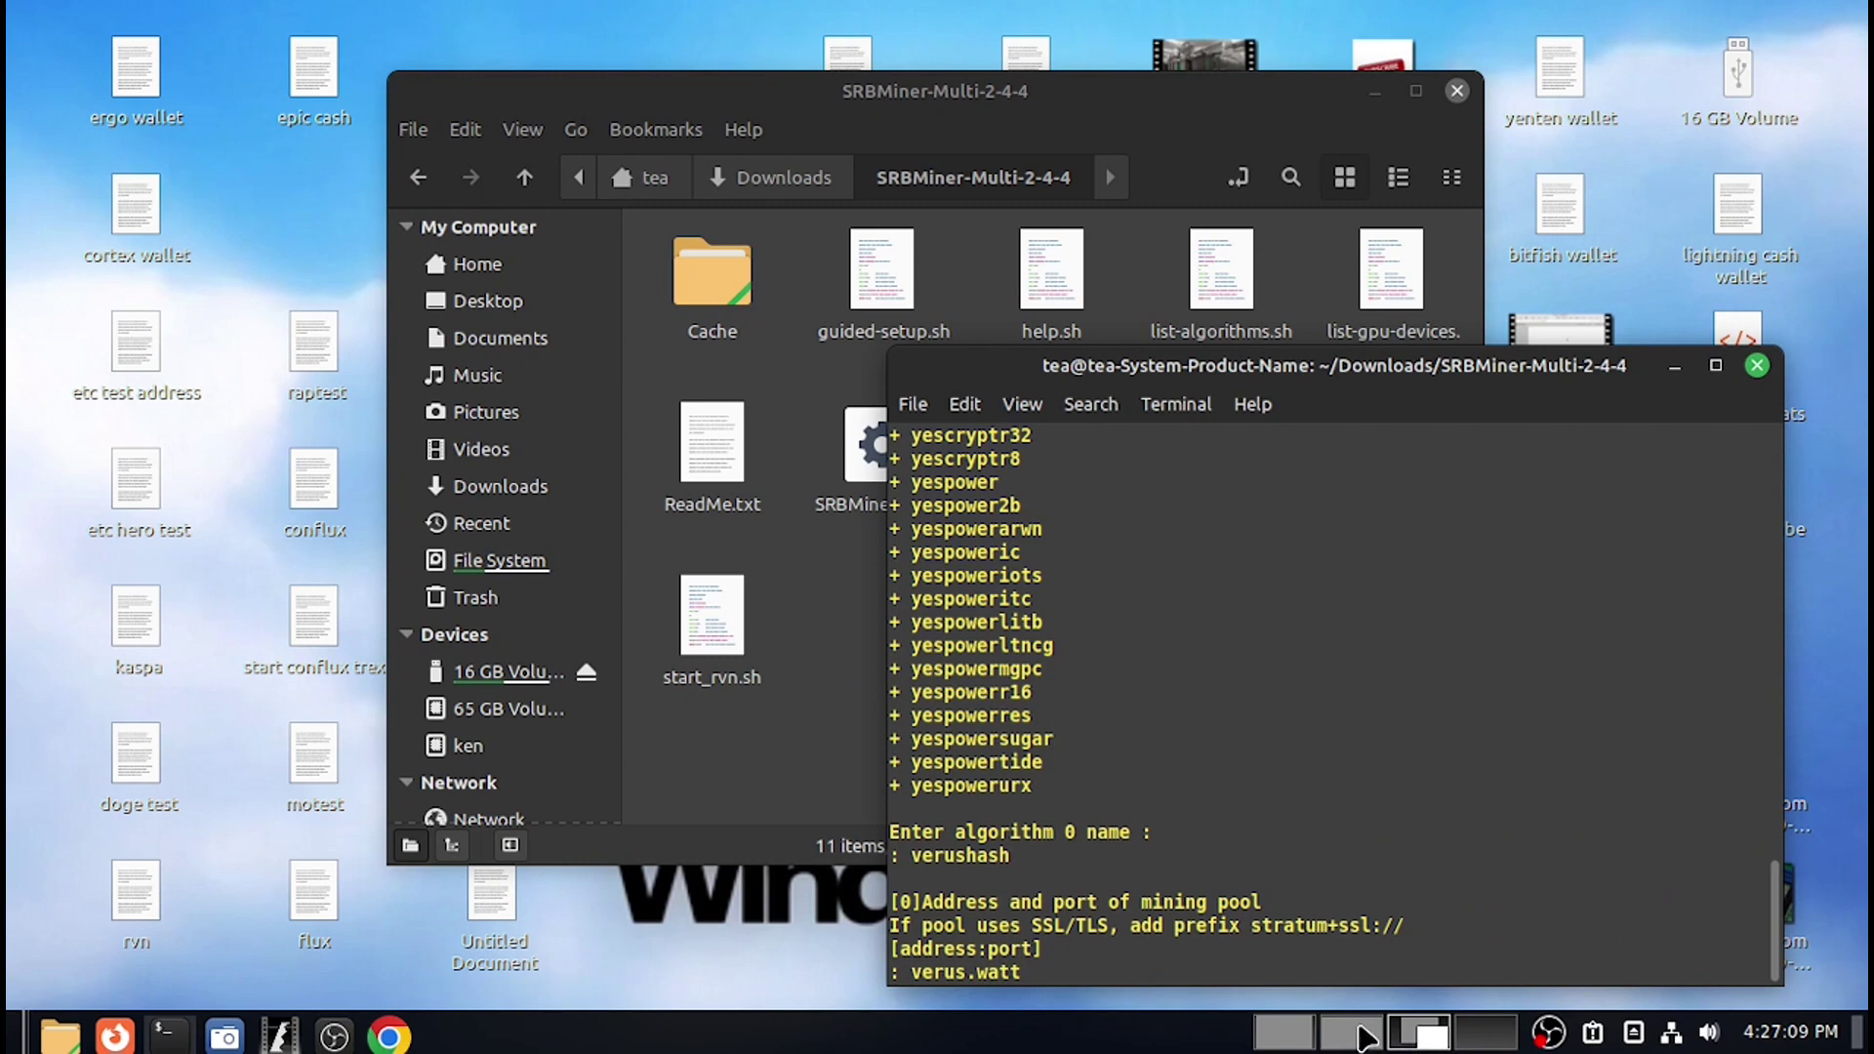
click(1353, 1034)
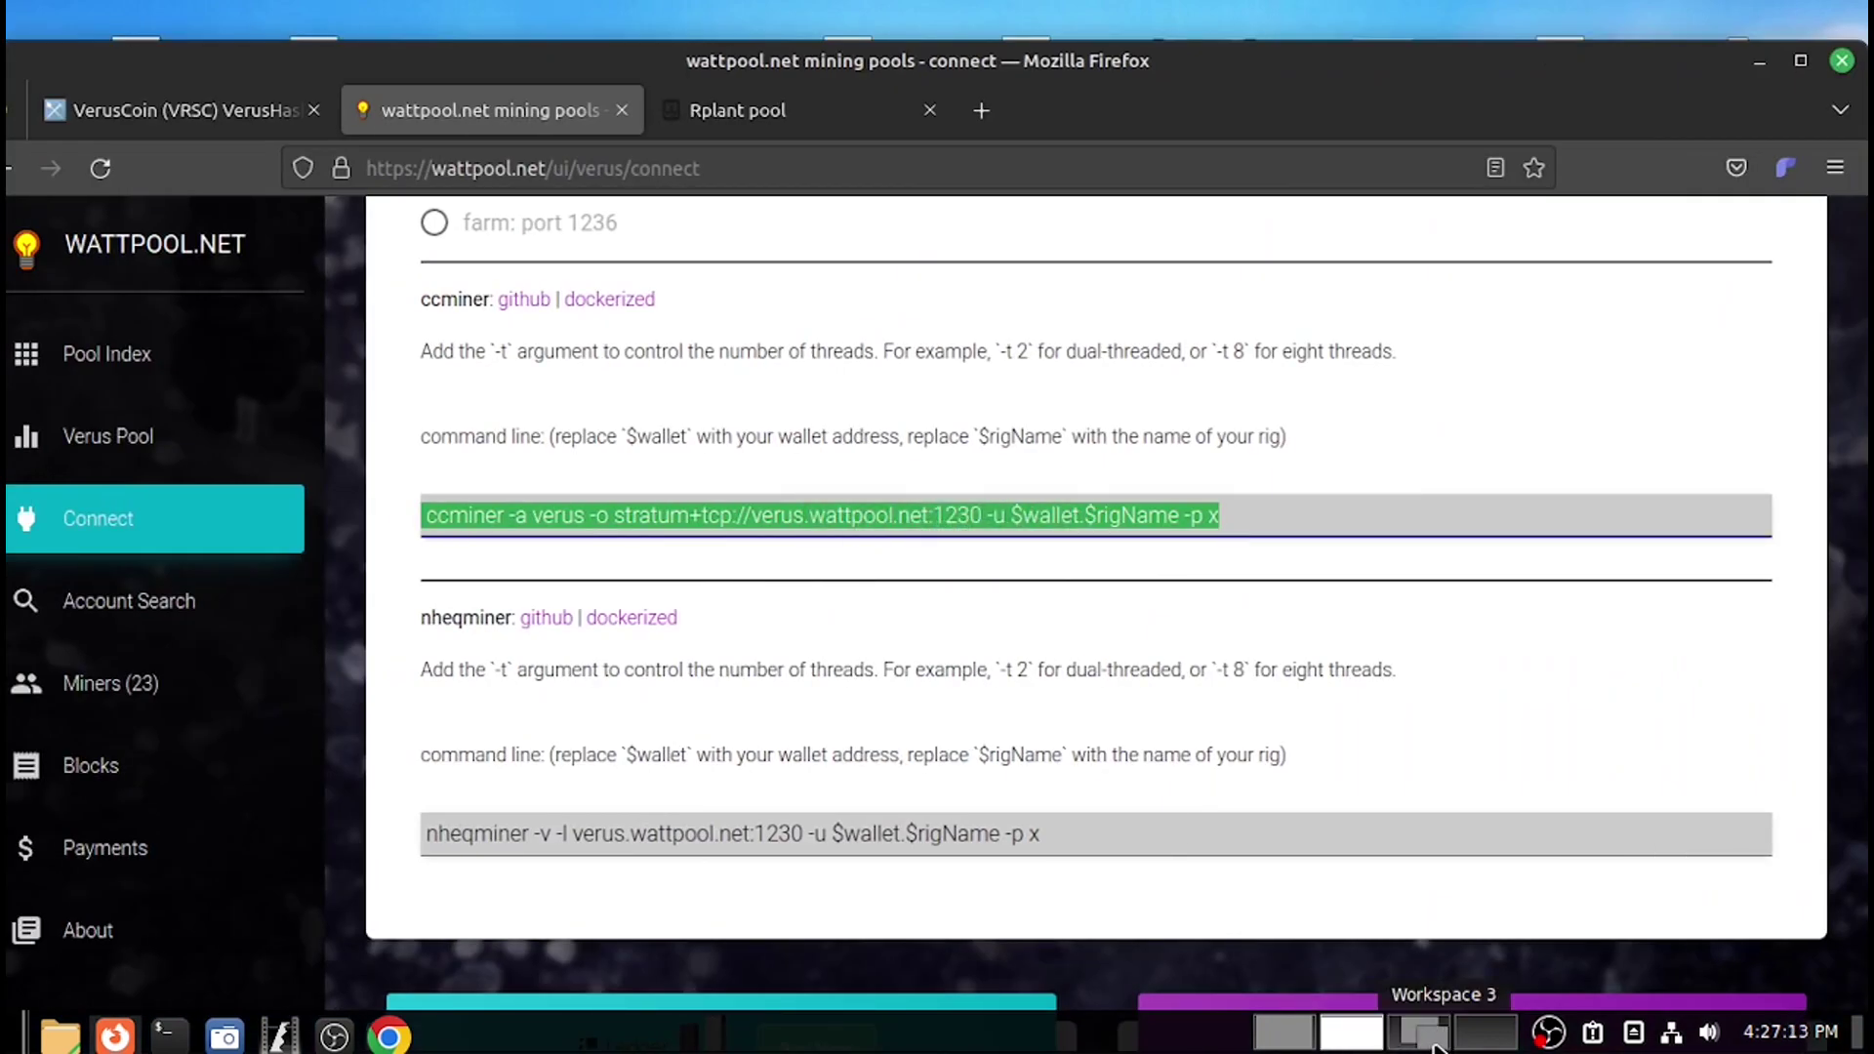
click(1432, 1037)
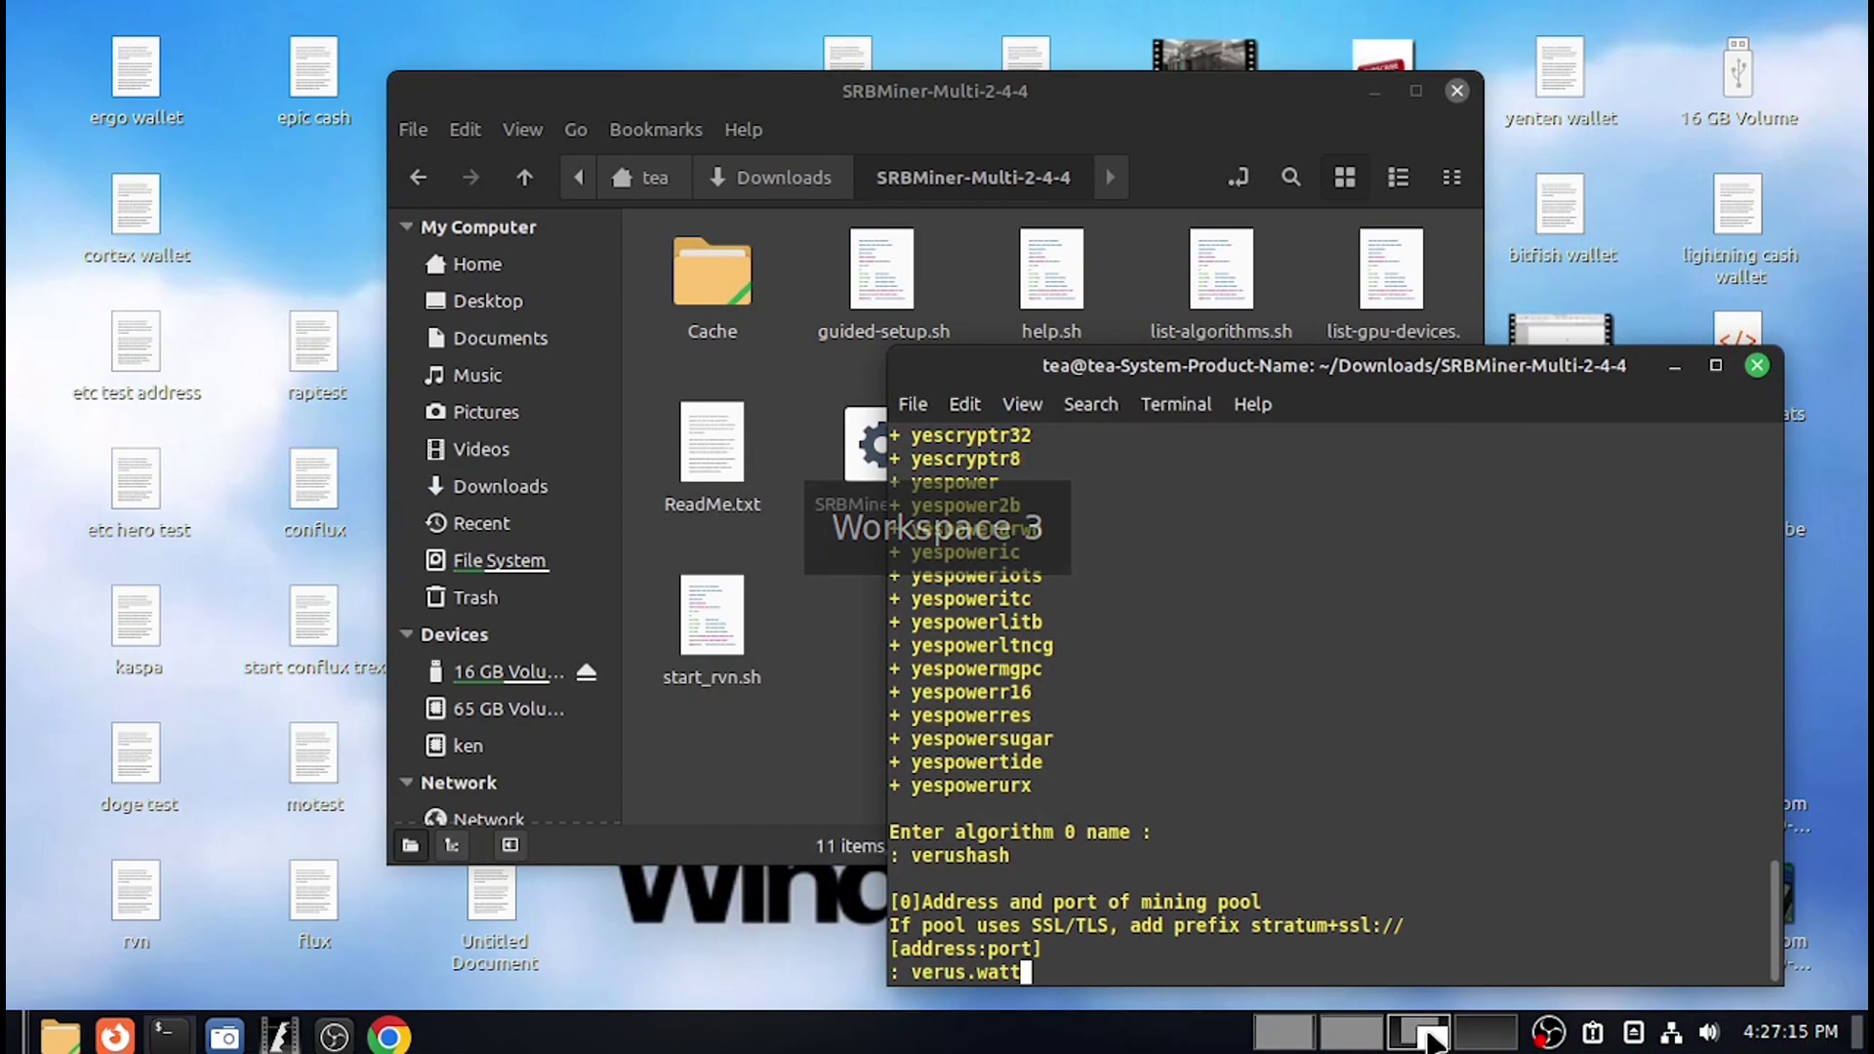
text(pool)
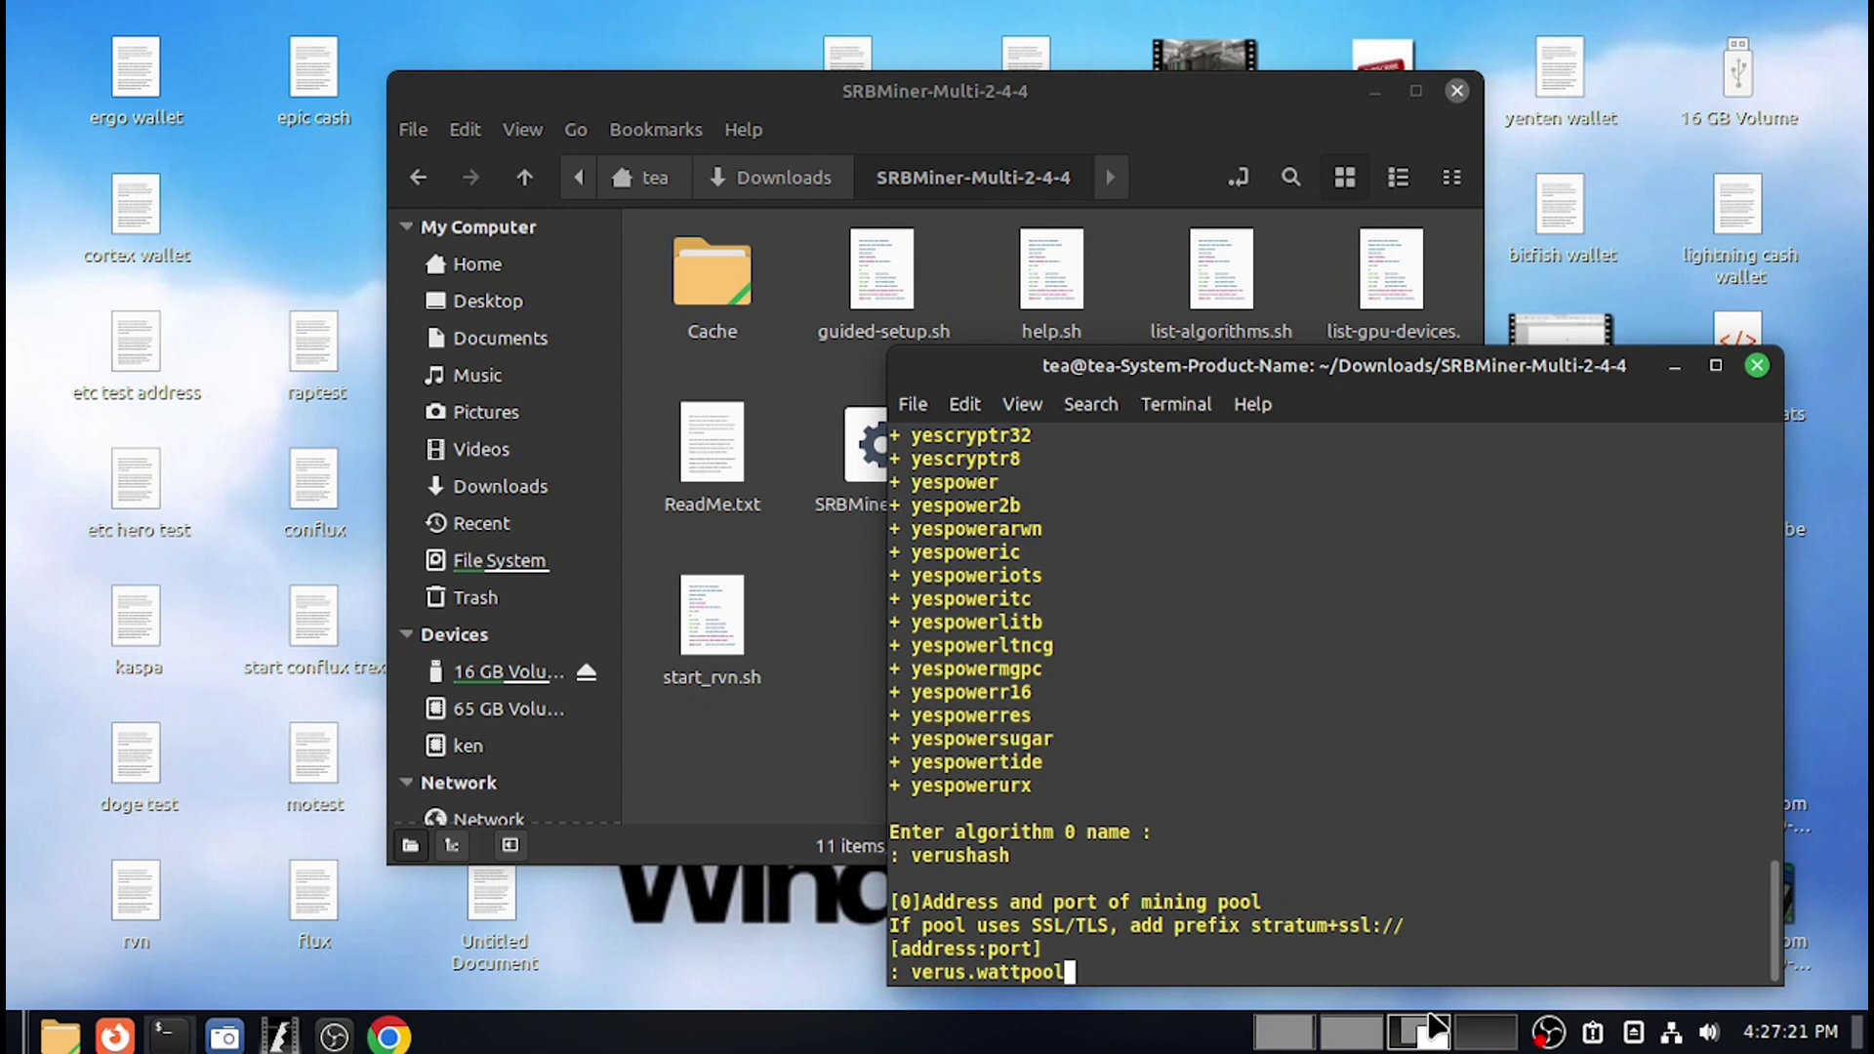
text(.n)
text(et)
click(1359, 1036)
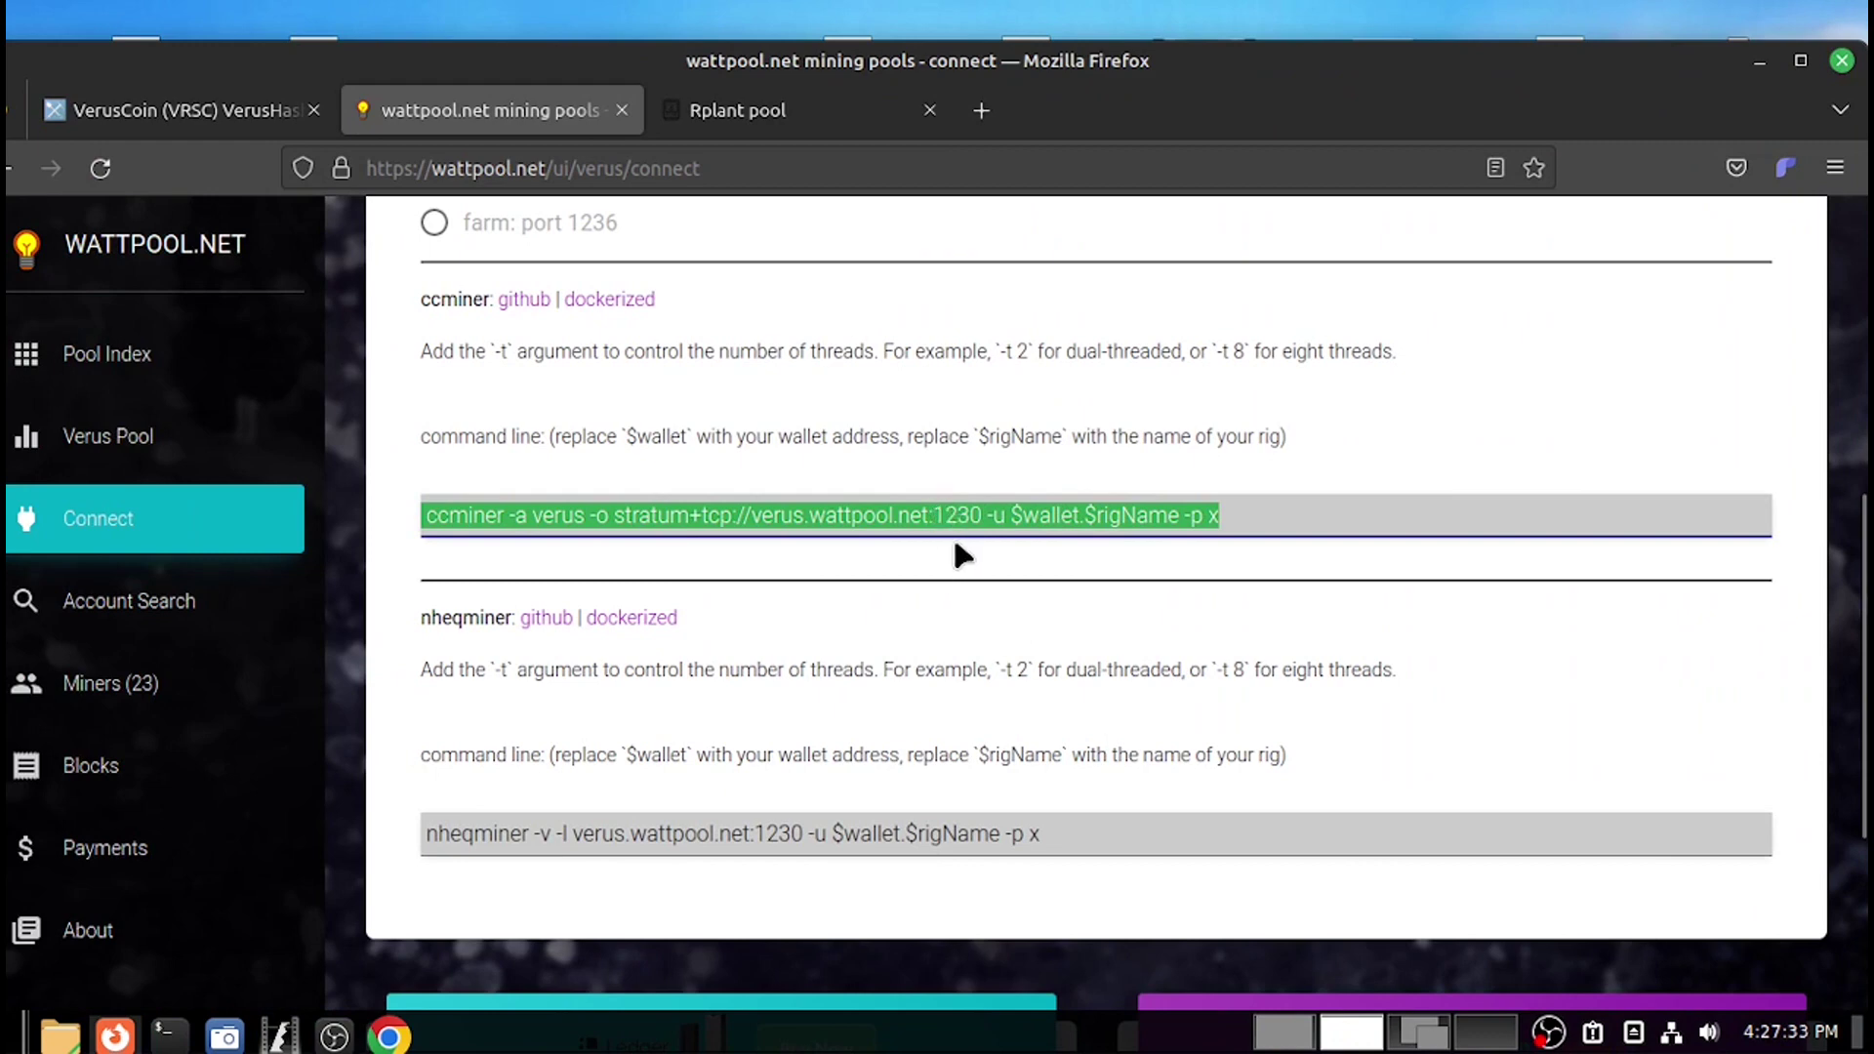
click(1428, 1041)
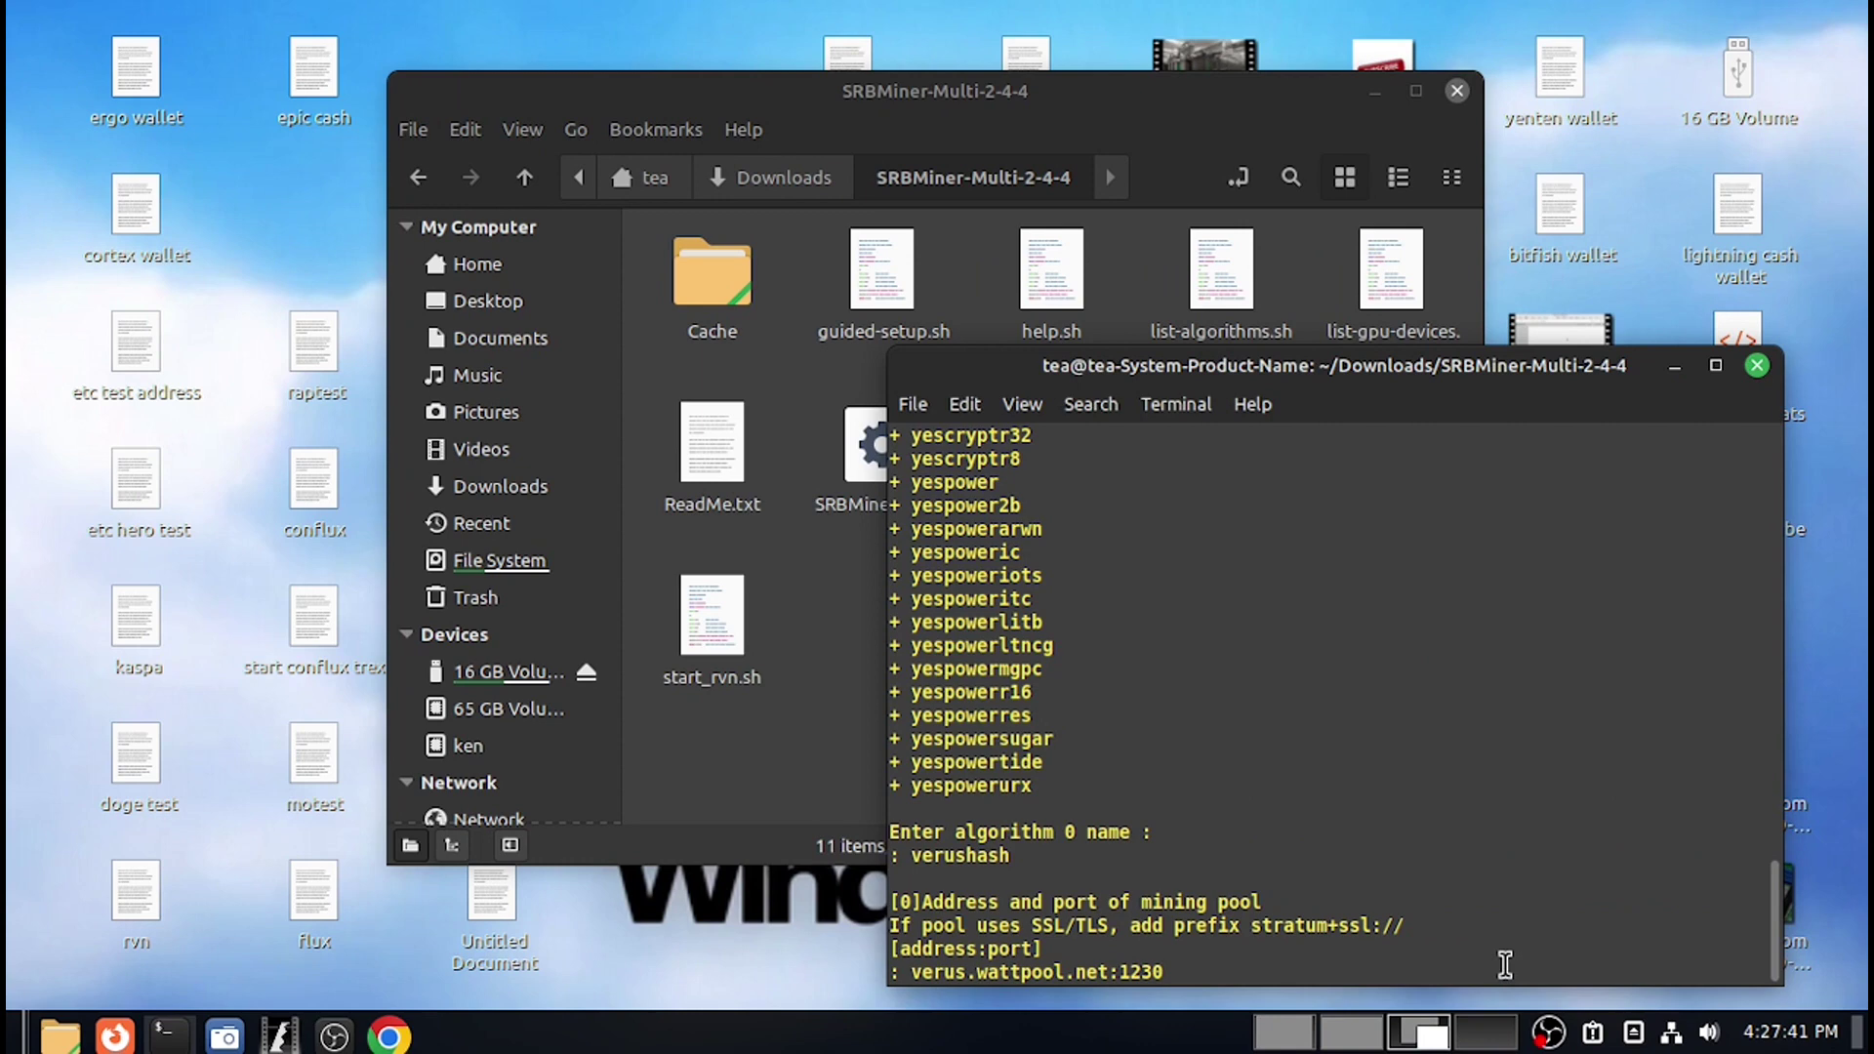
key(Return)
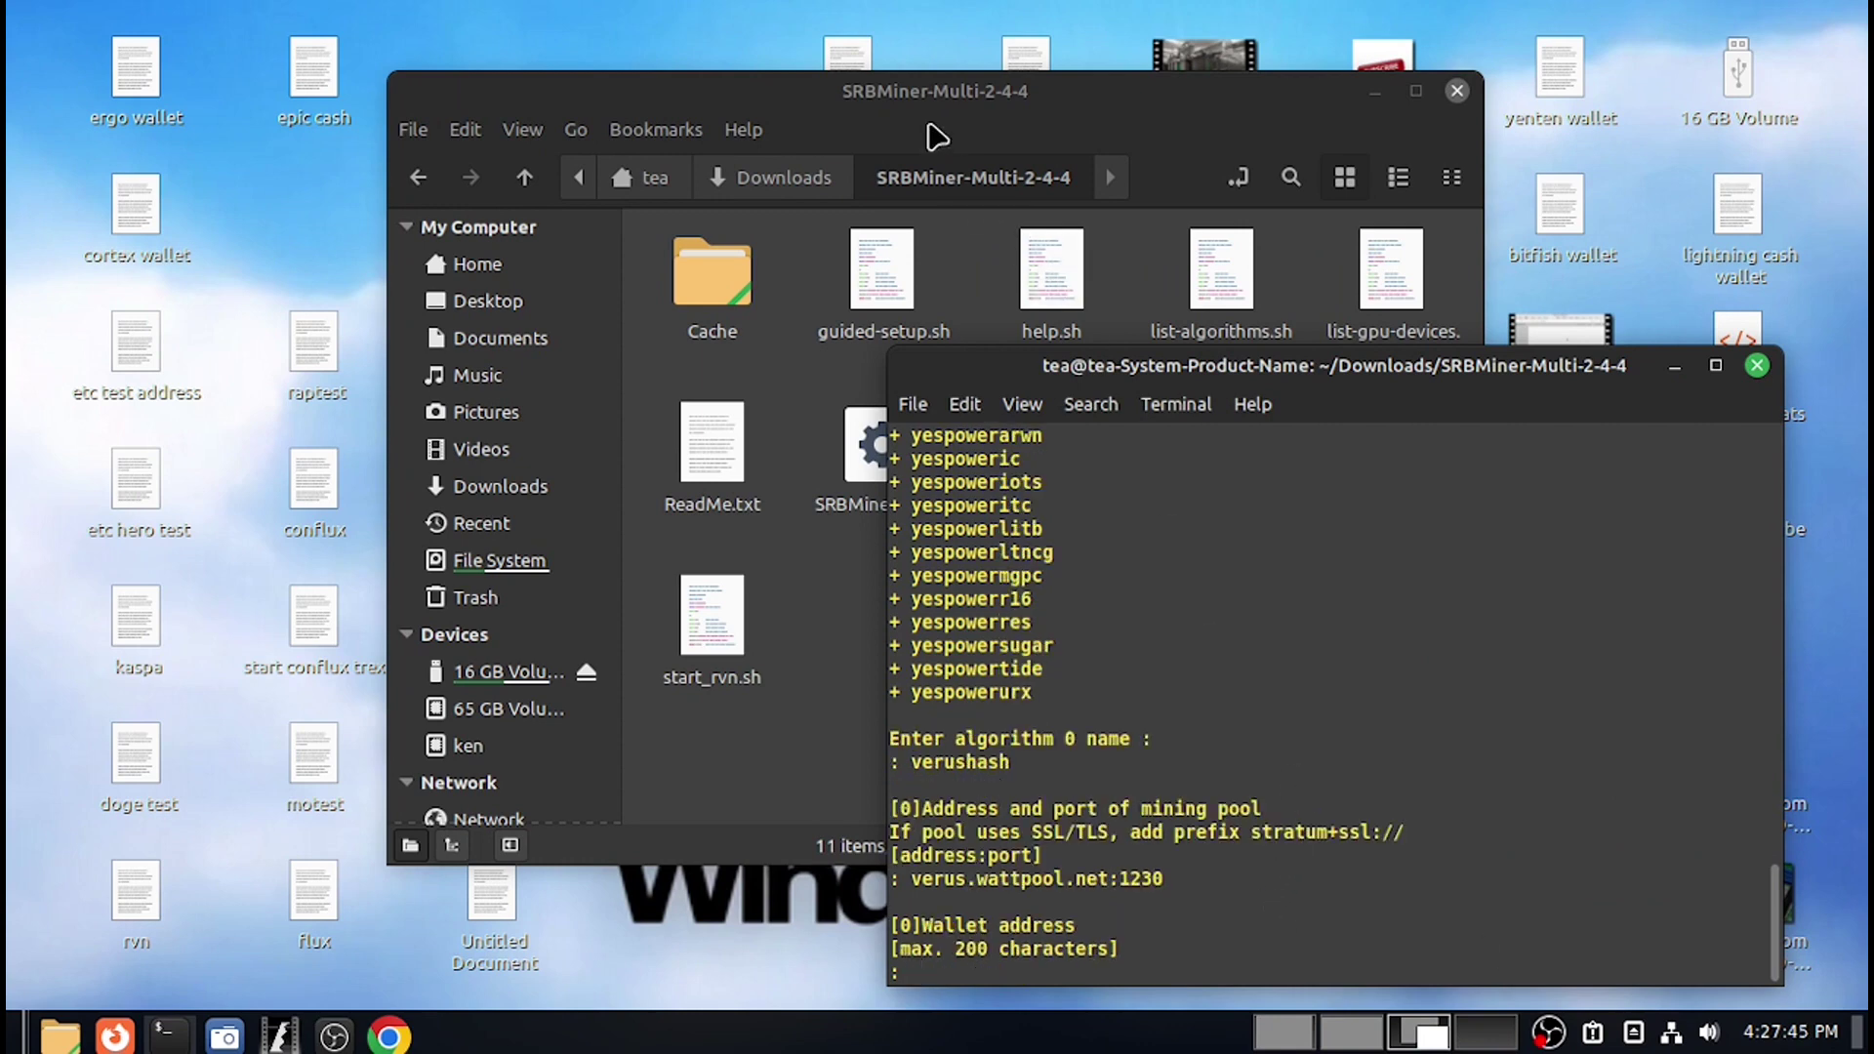
Copy the wallet address from the desktop verushash note, then close Text Editor.
drag(915, 91, 799, 184)
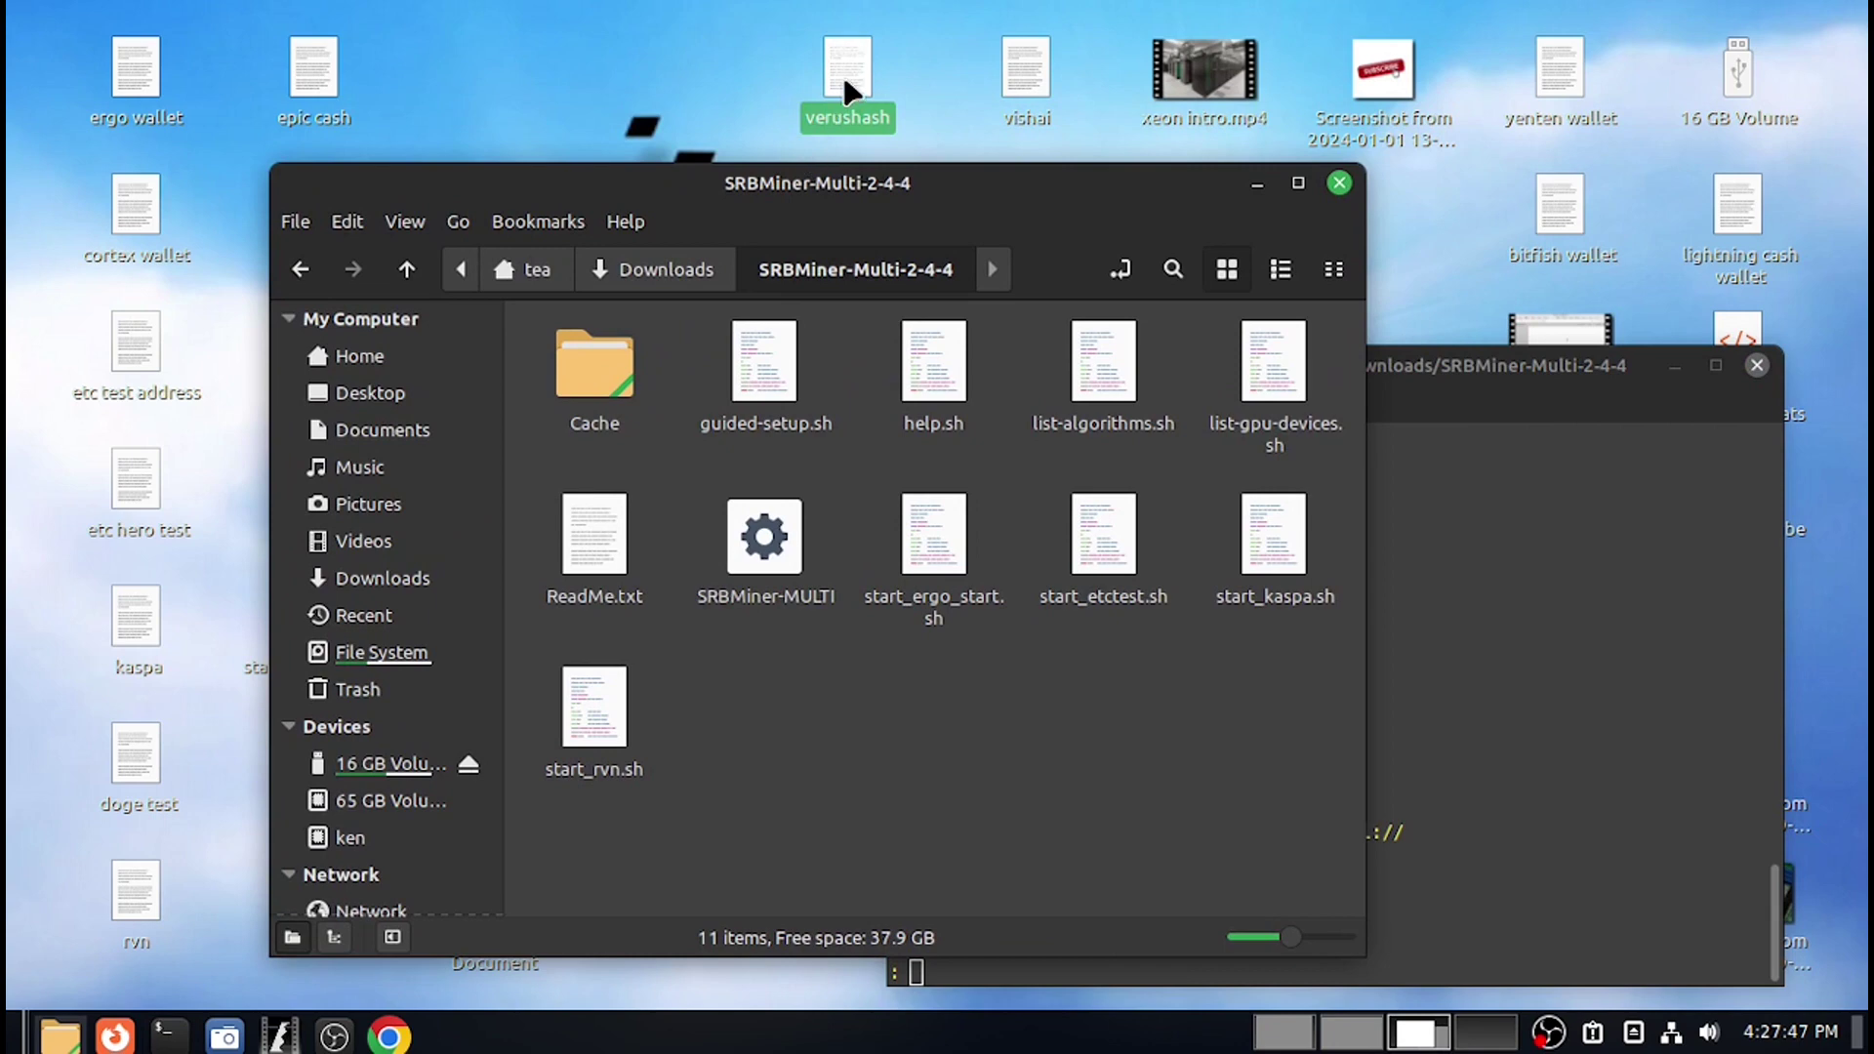
double_click(846, 84)
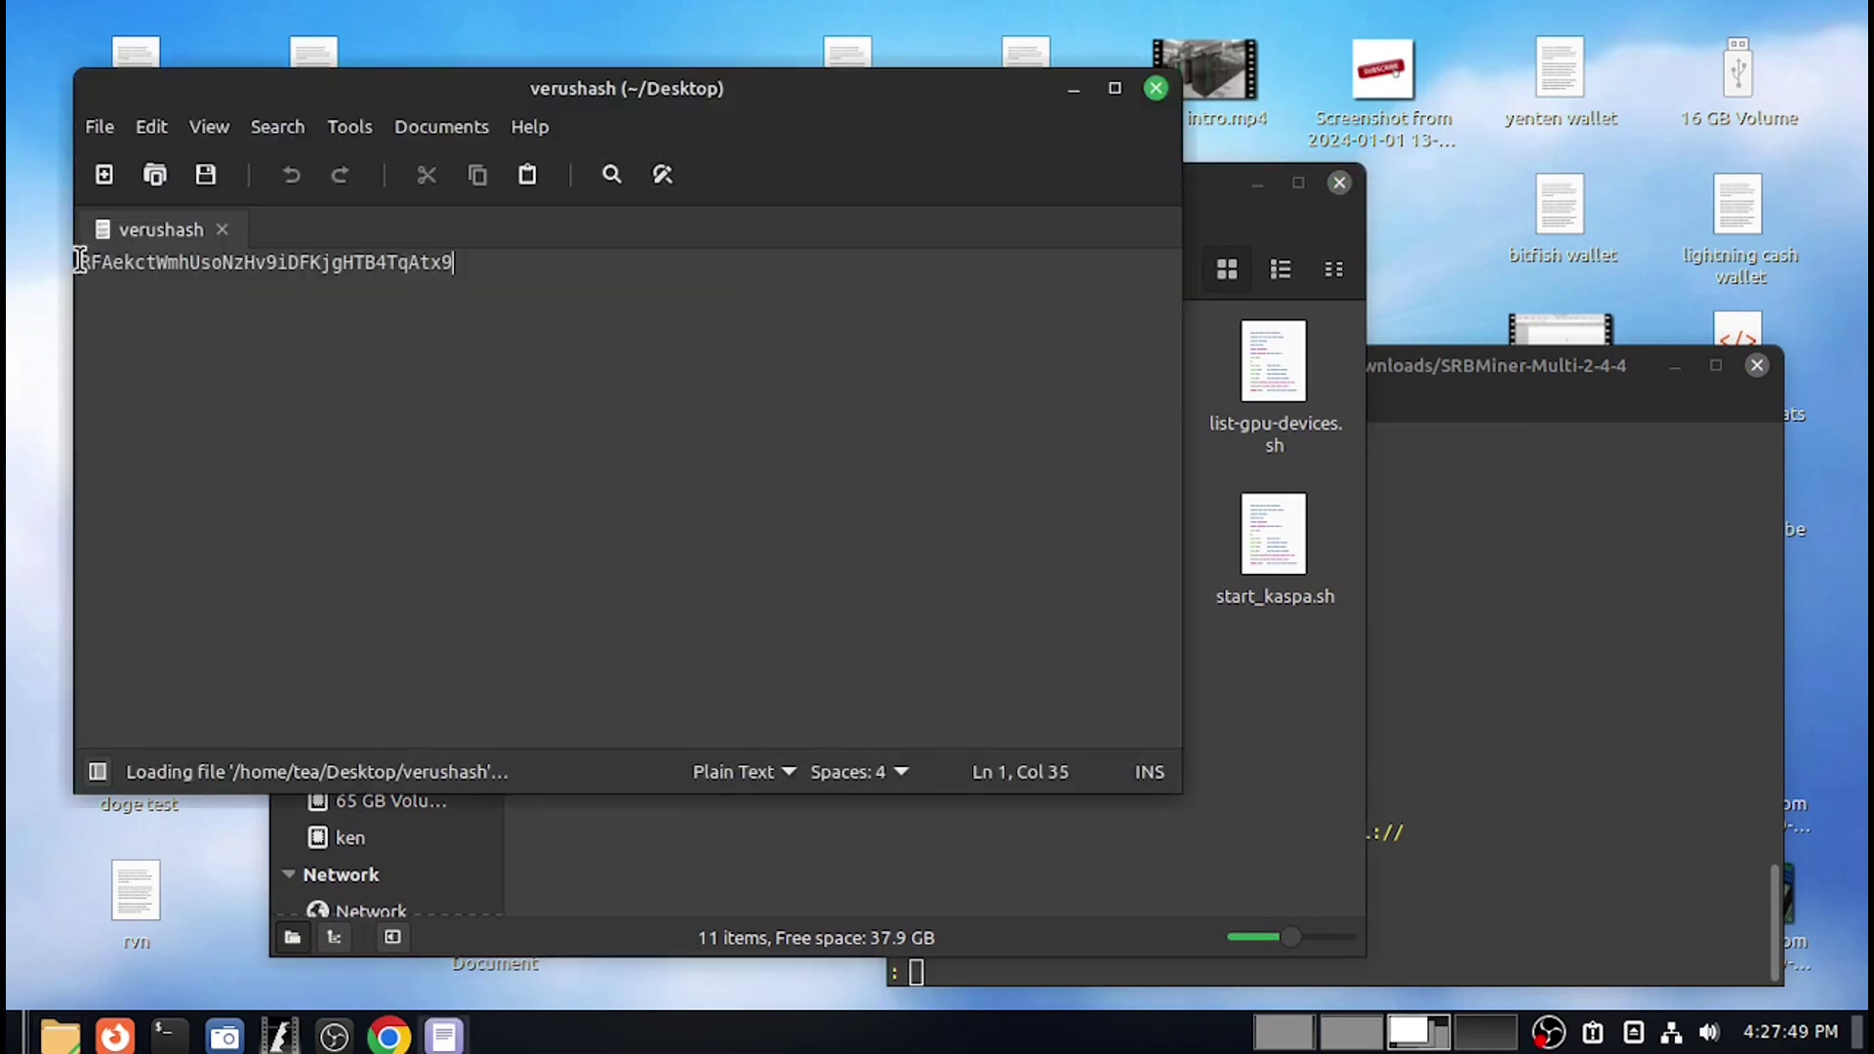
drag(81, 260, 547, 263)
right_click(369, 276)
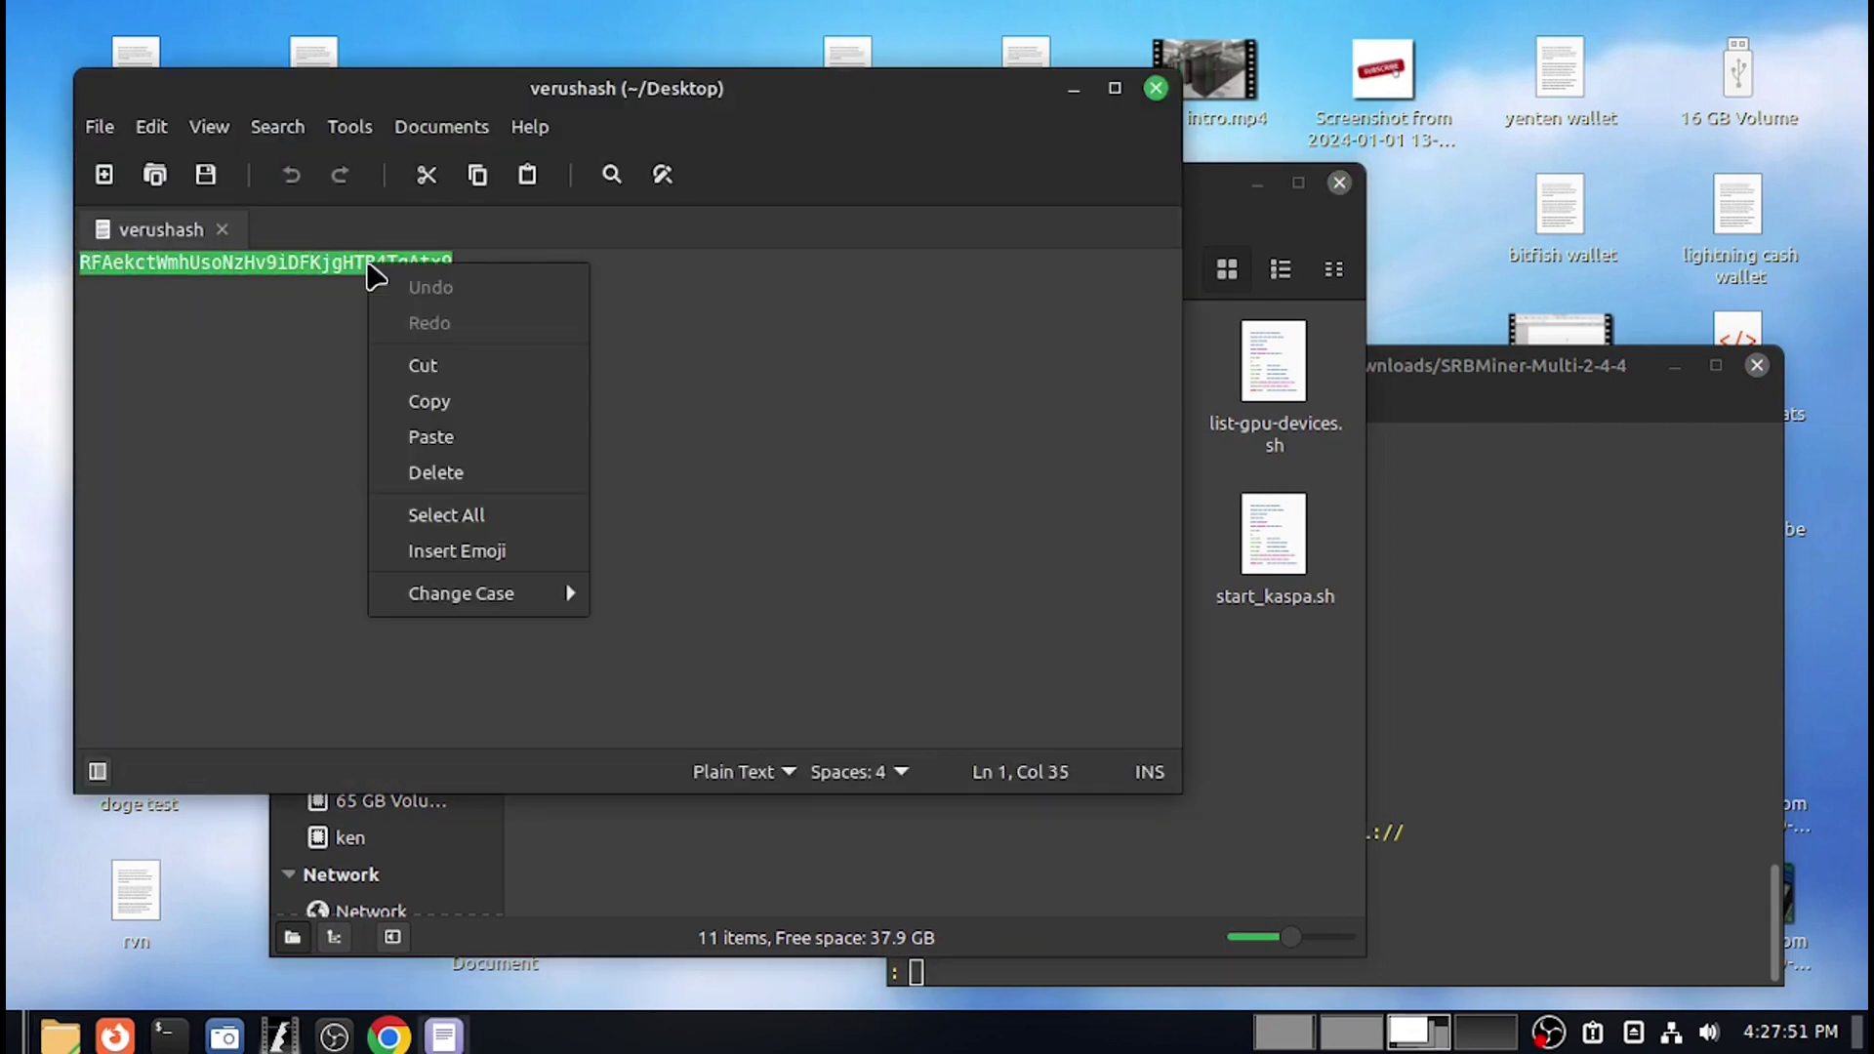
click(435, 401)
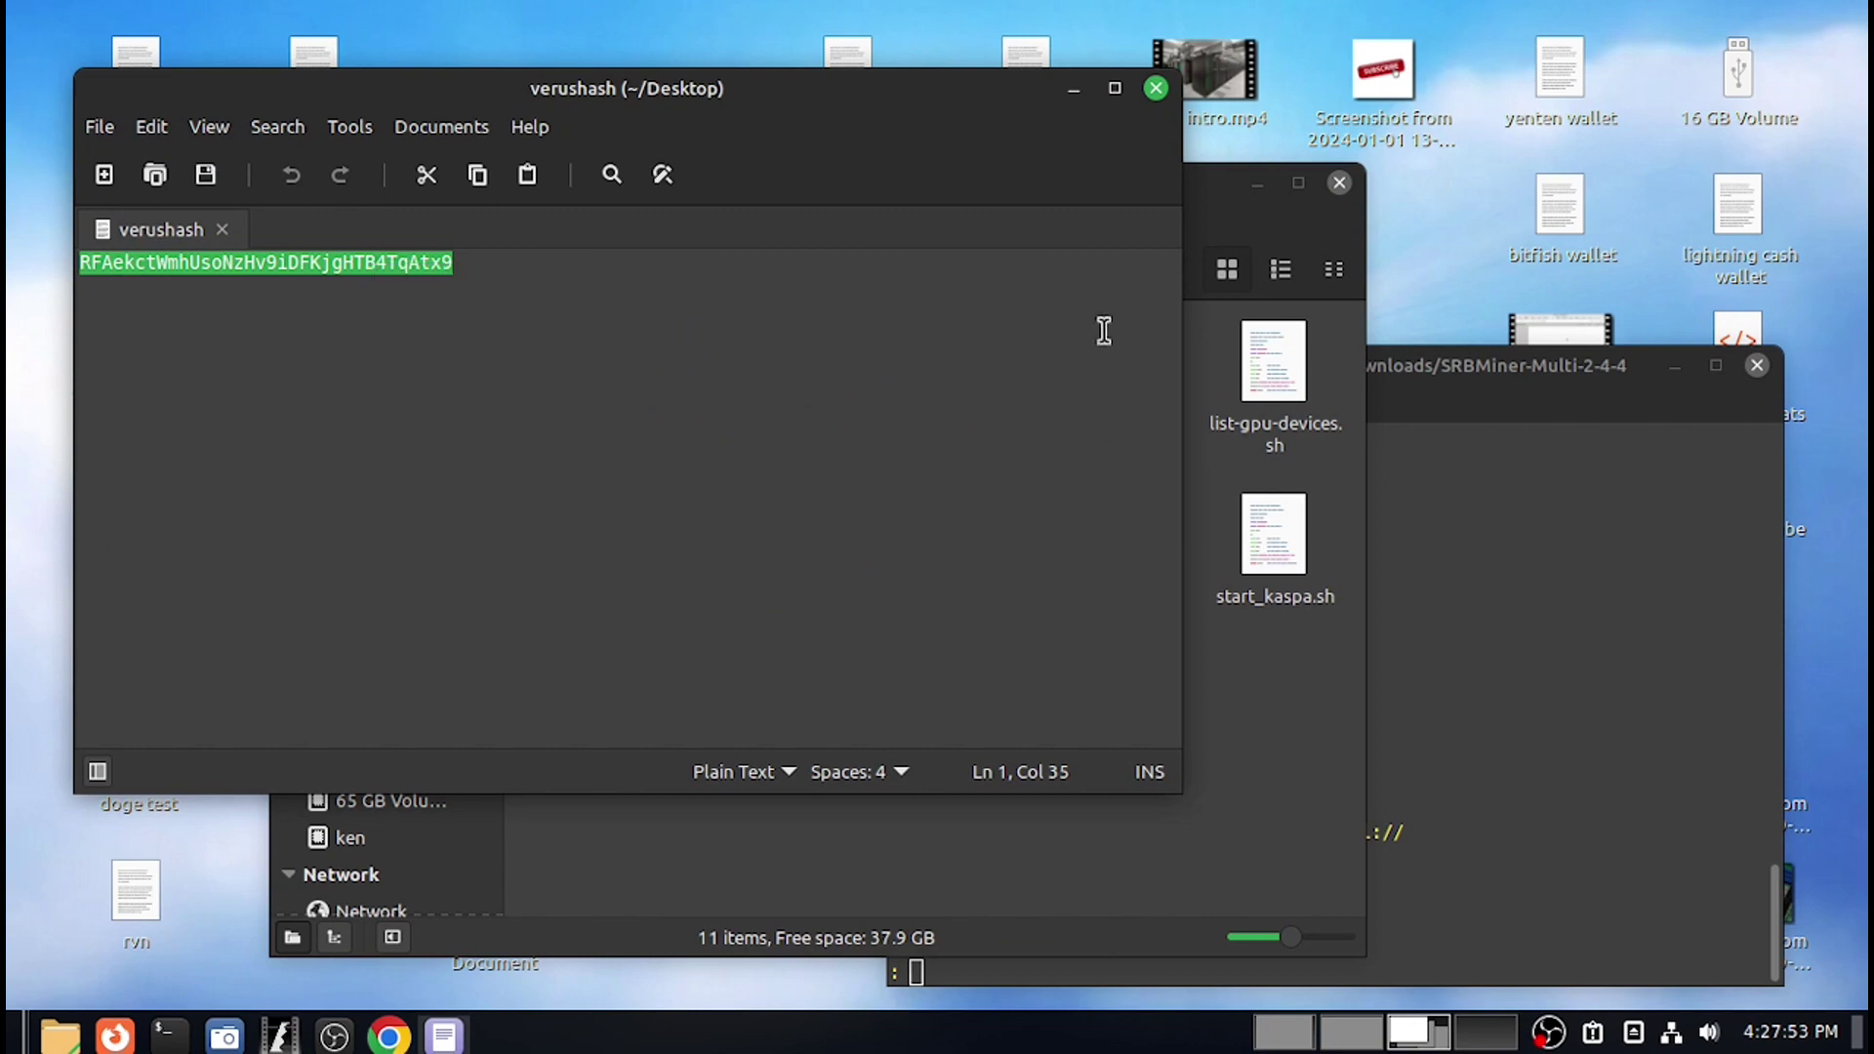
click(1156, 88)
click(1512, 403)
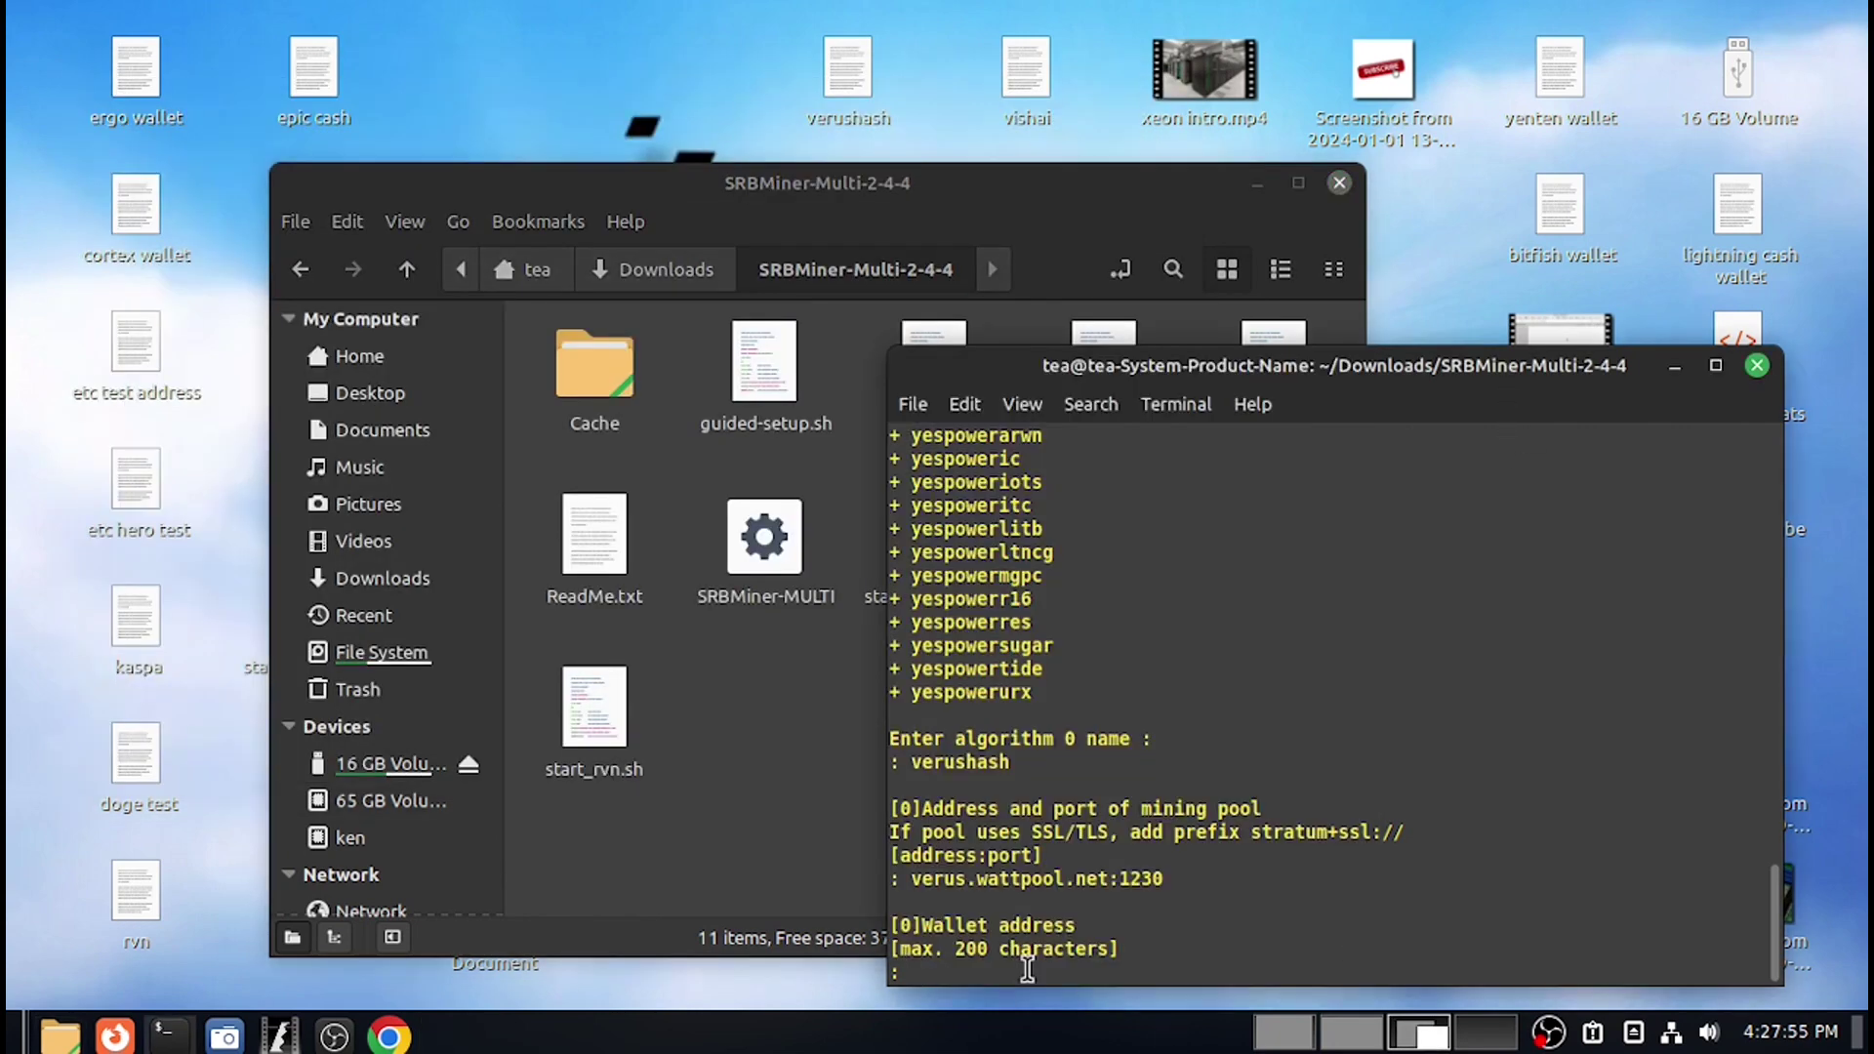
right_click(932, 972)
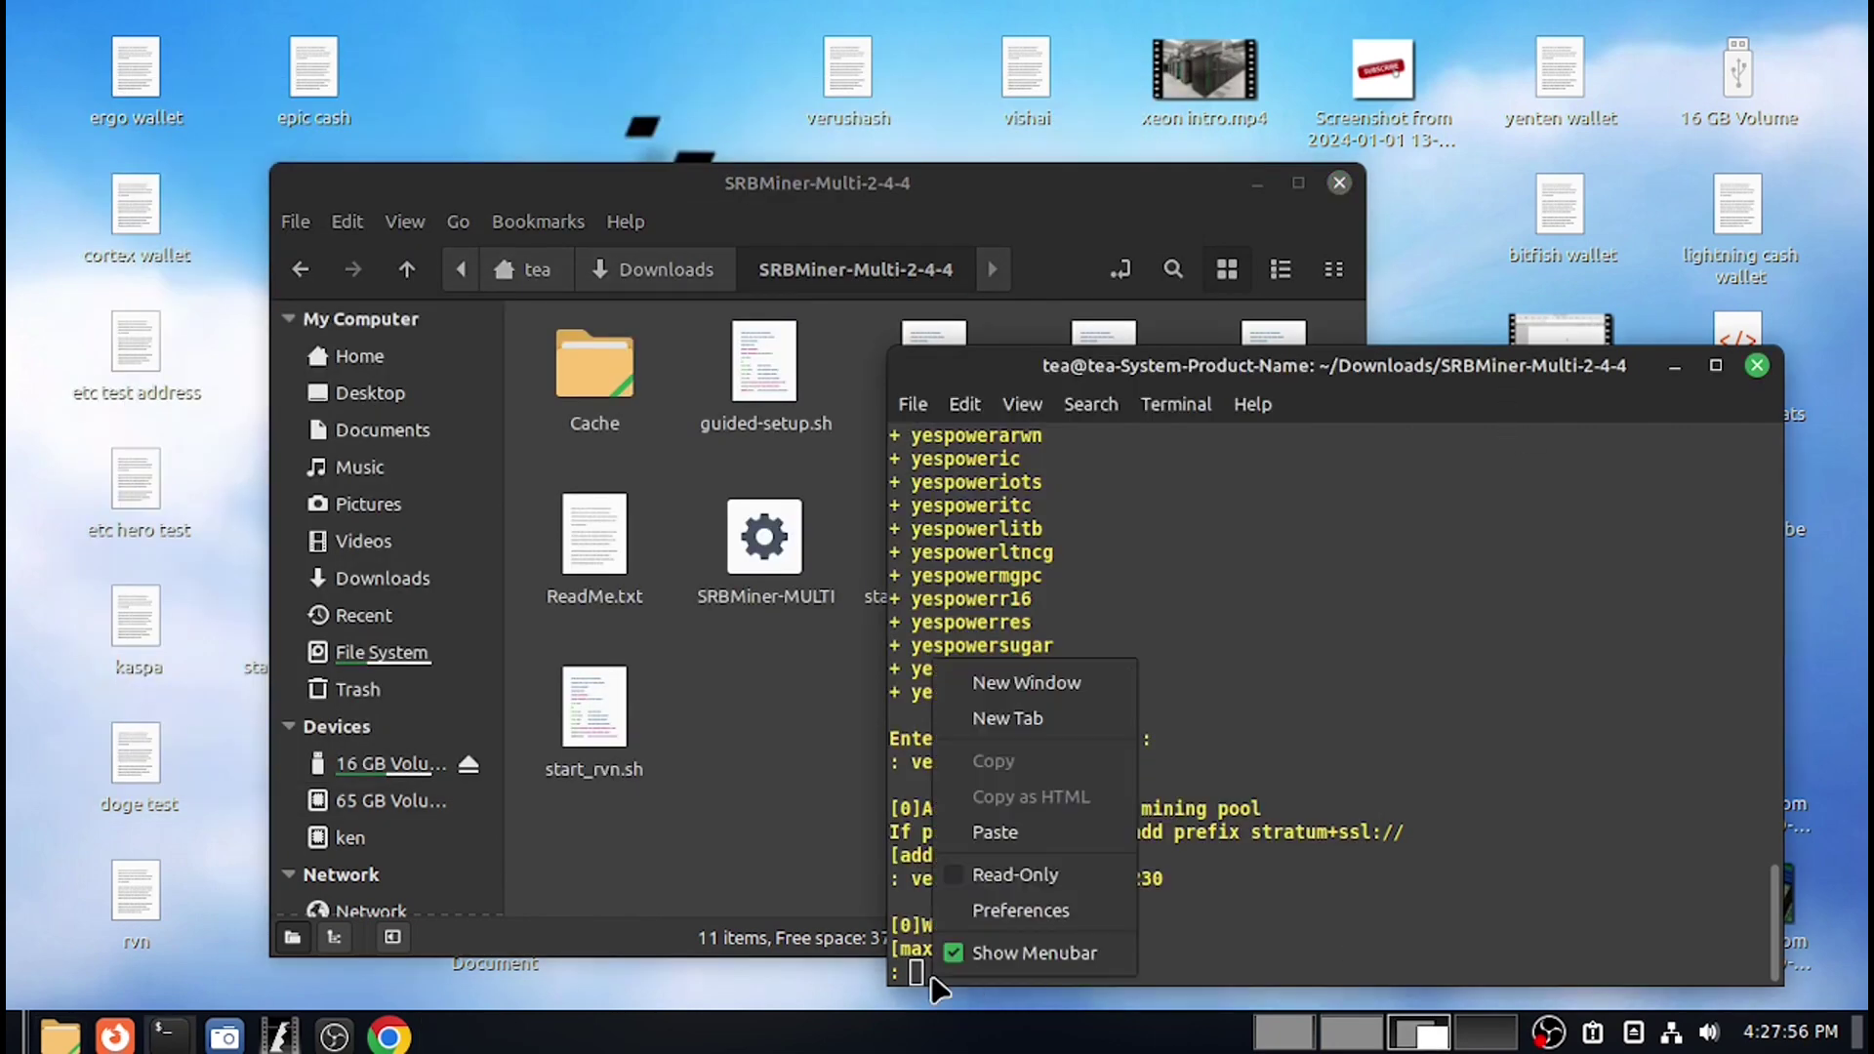
click(994, 833)
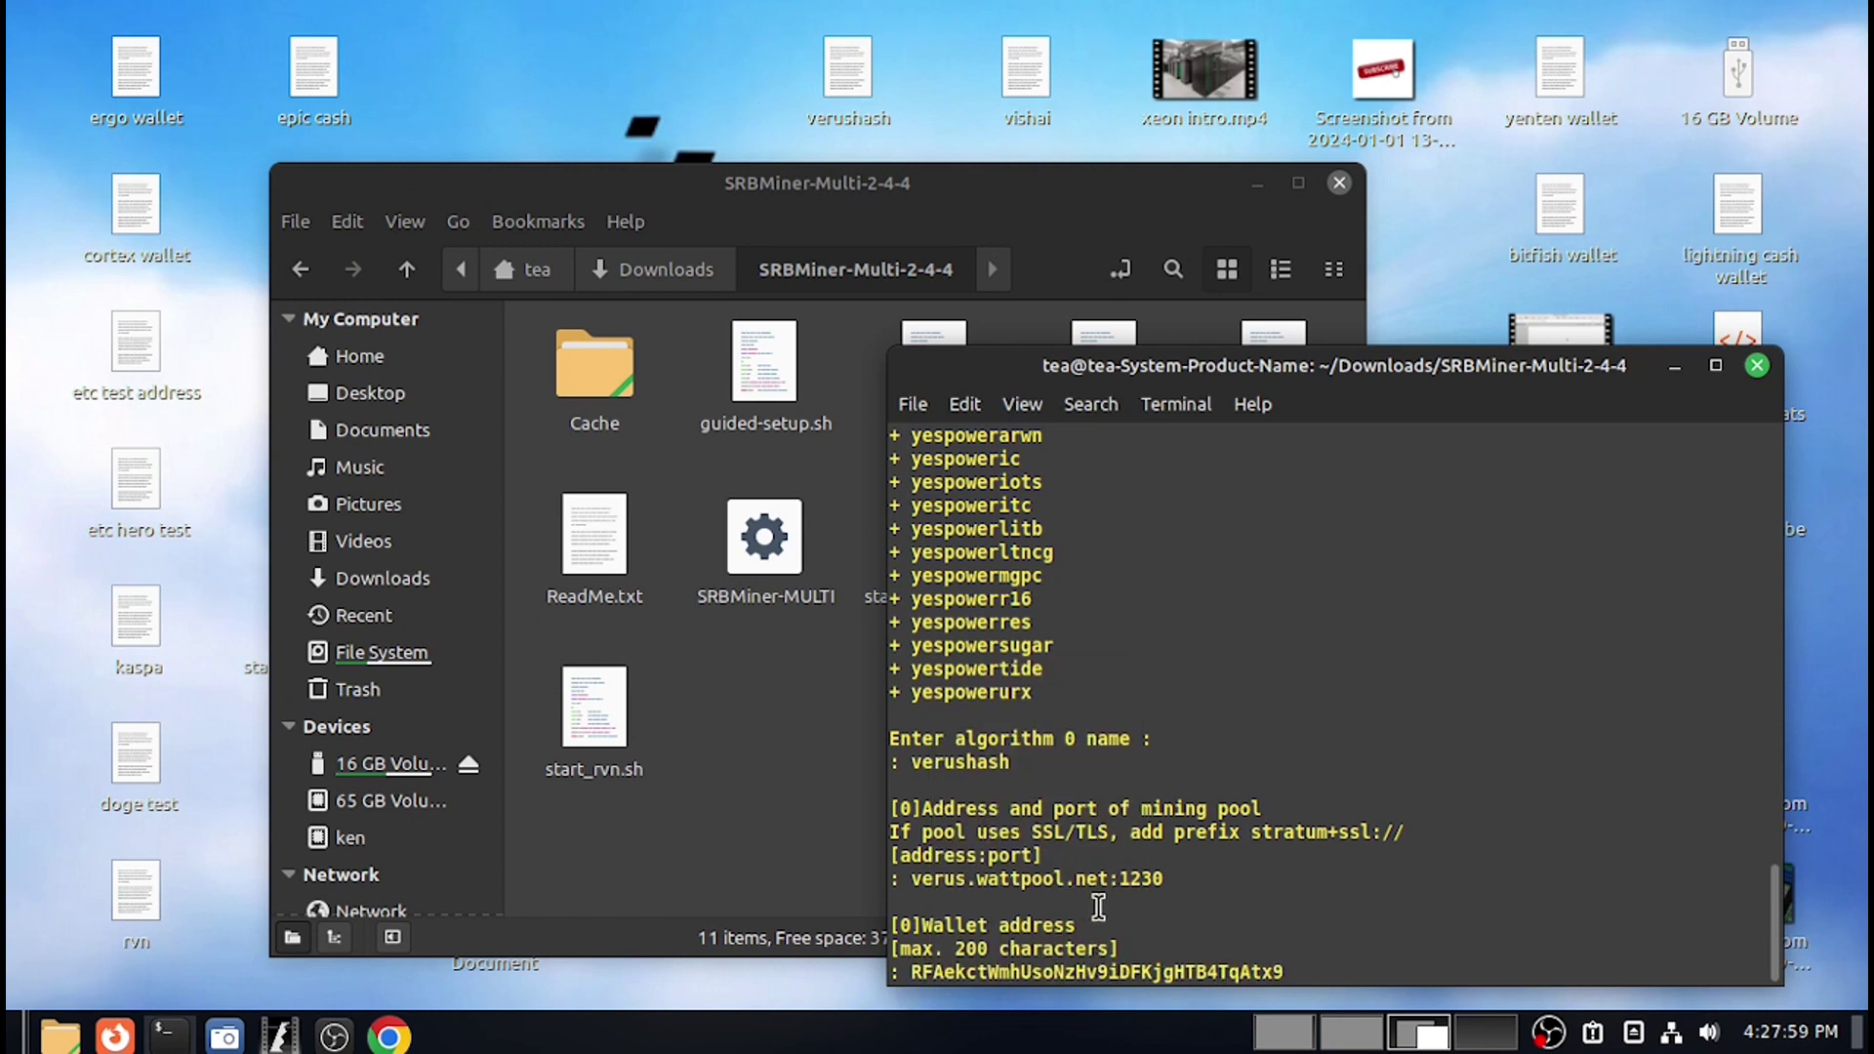
key(Return)
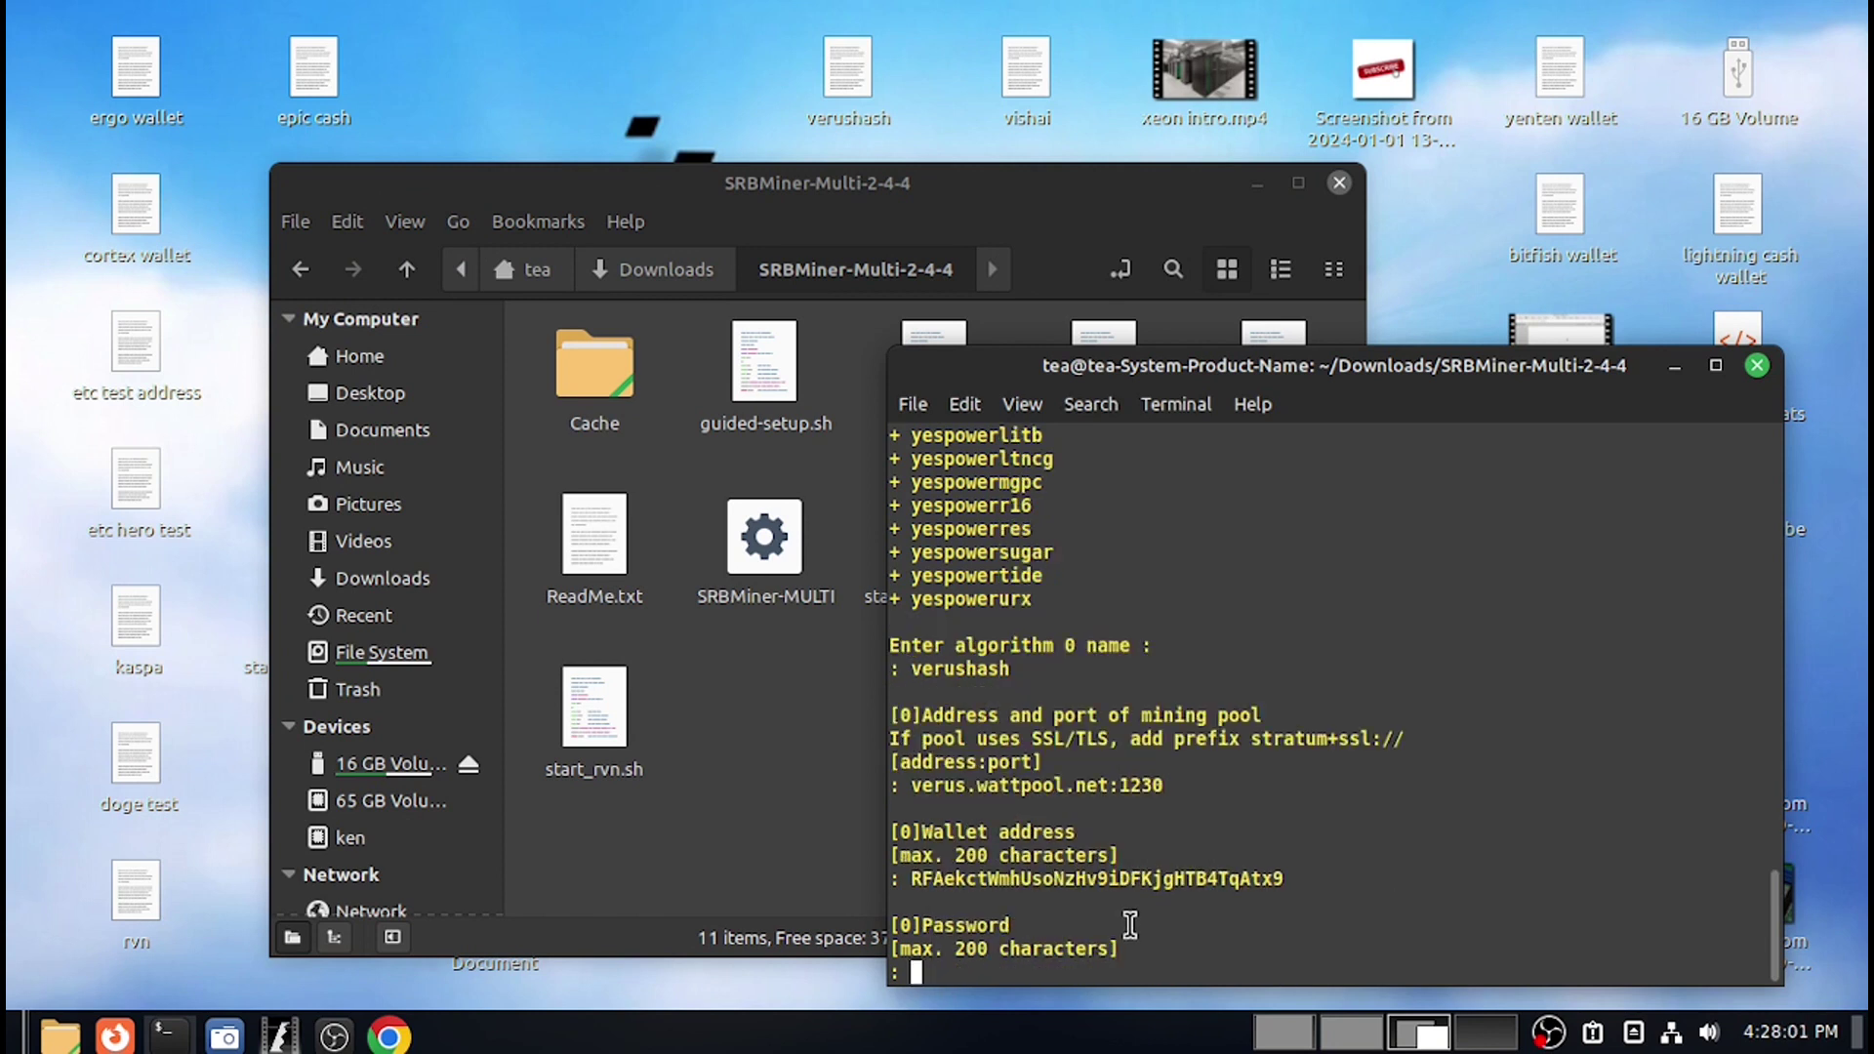
text(x)
key(Return)
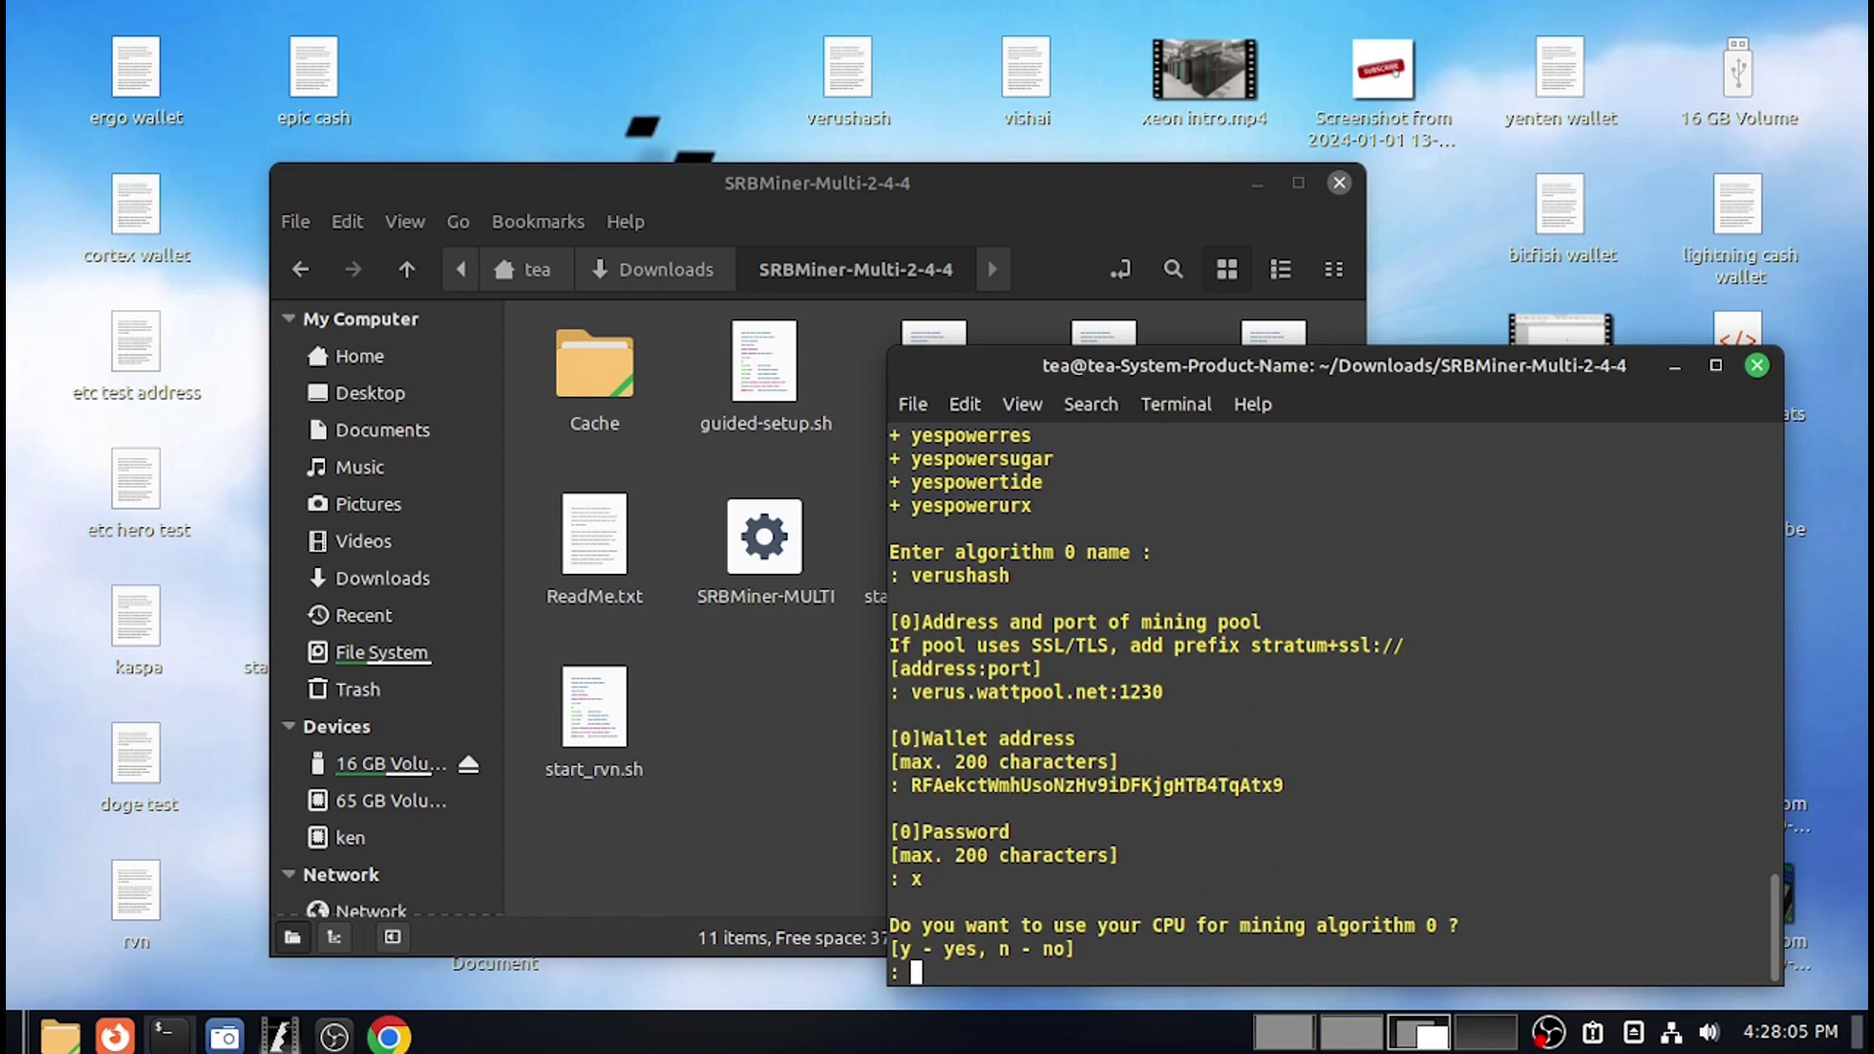
text(y)
key(Return)
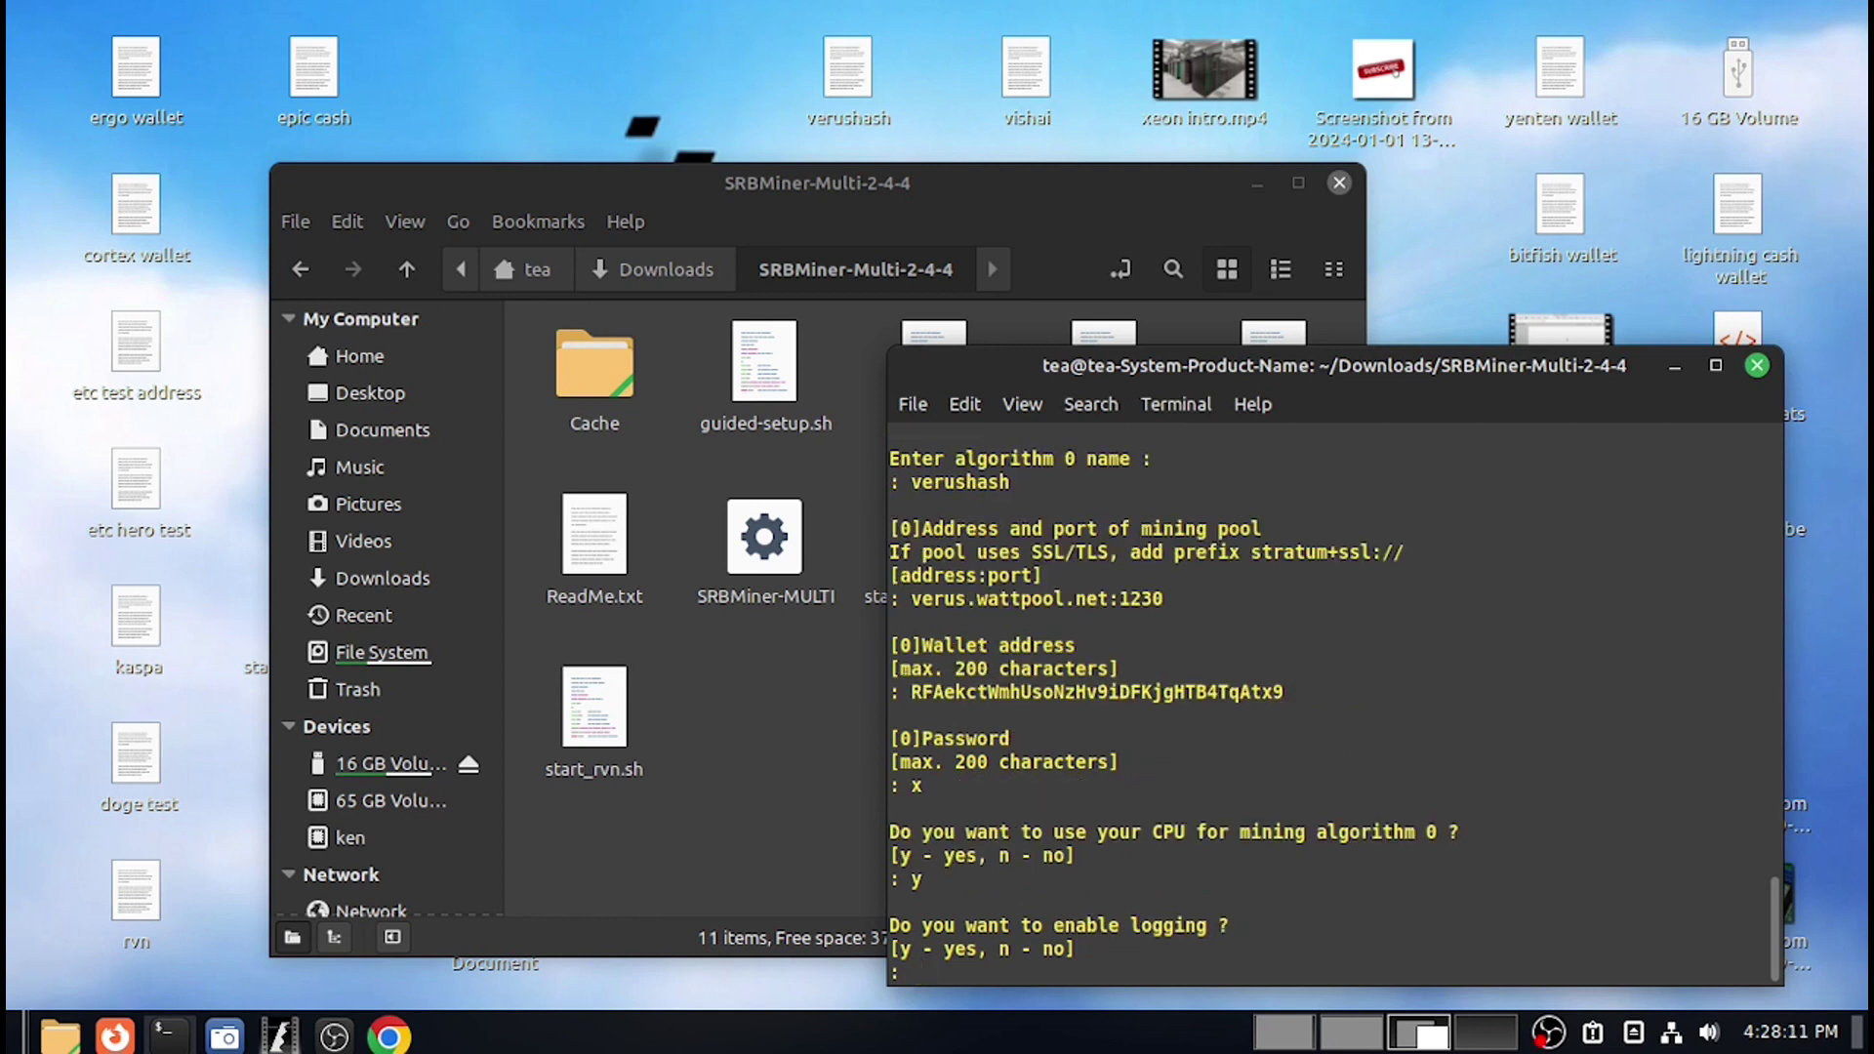
text(n)
key(Return)
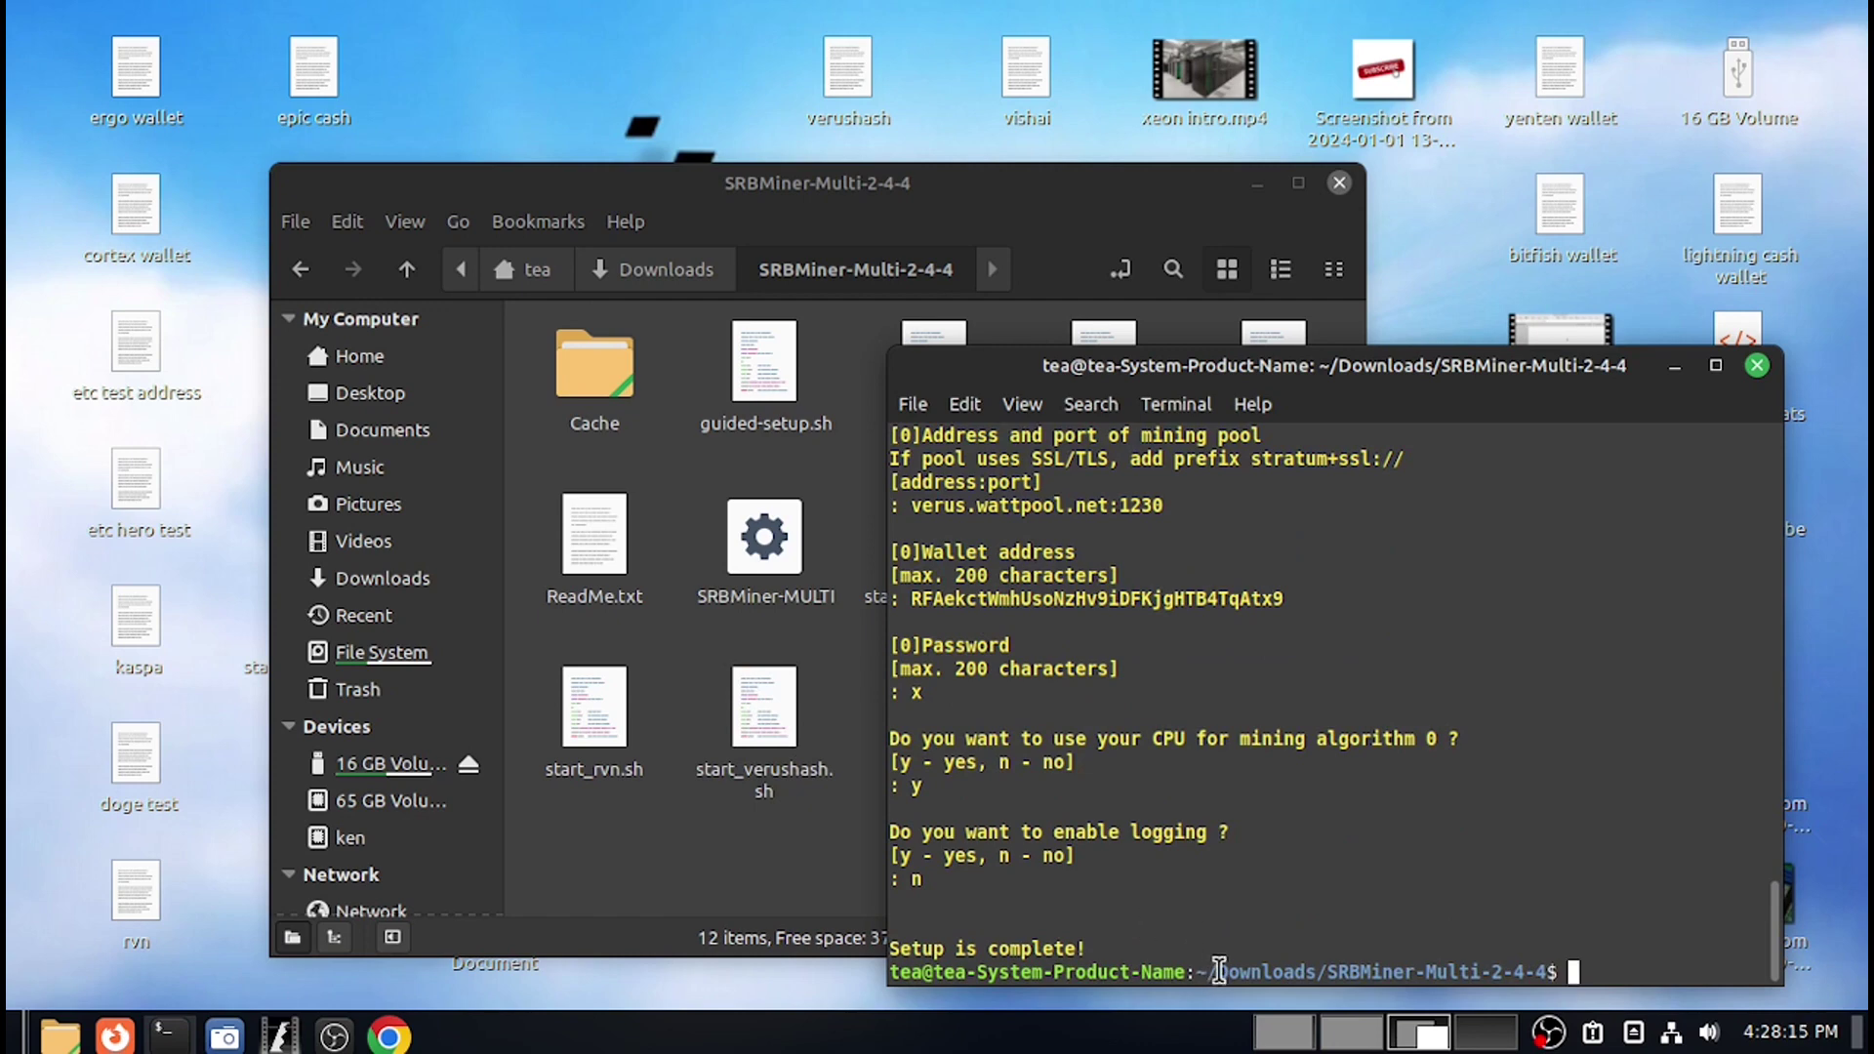
text(ls)
Run 'sudo ./start_verushash.sh' and enter the sudo password to start mining.
key(Return)
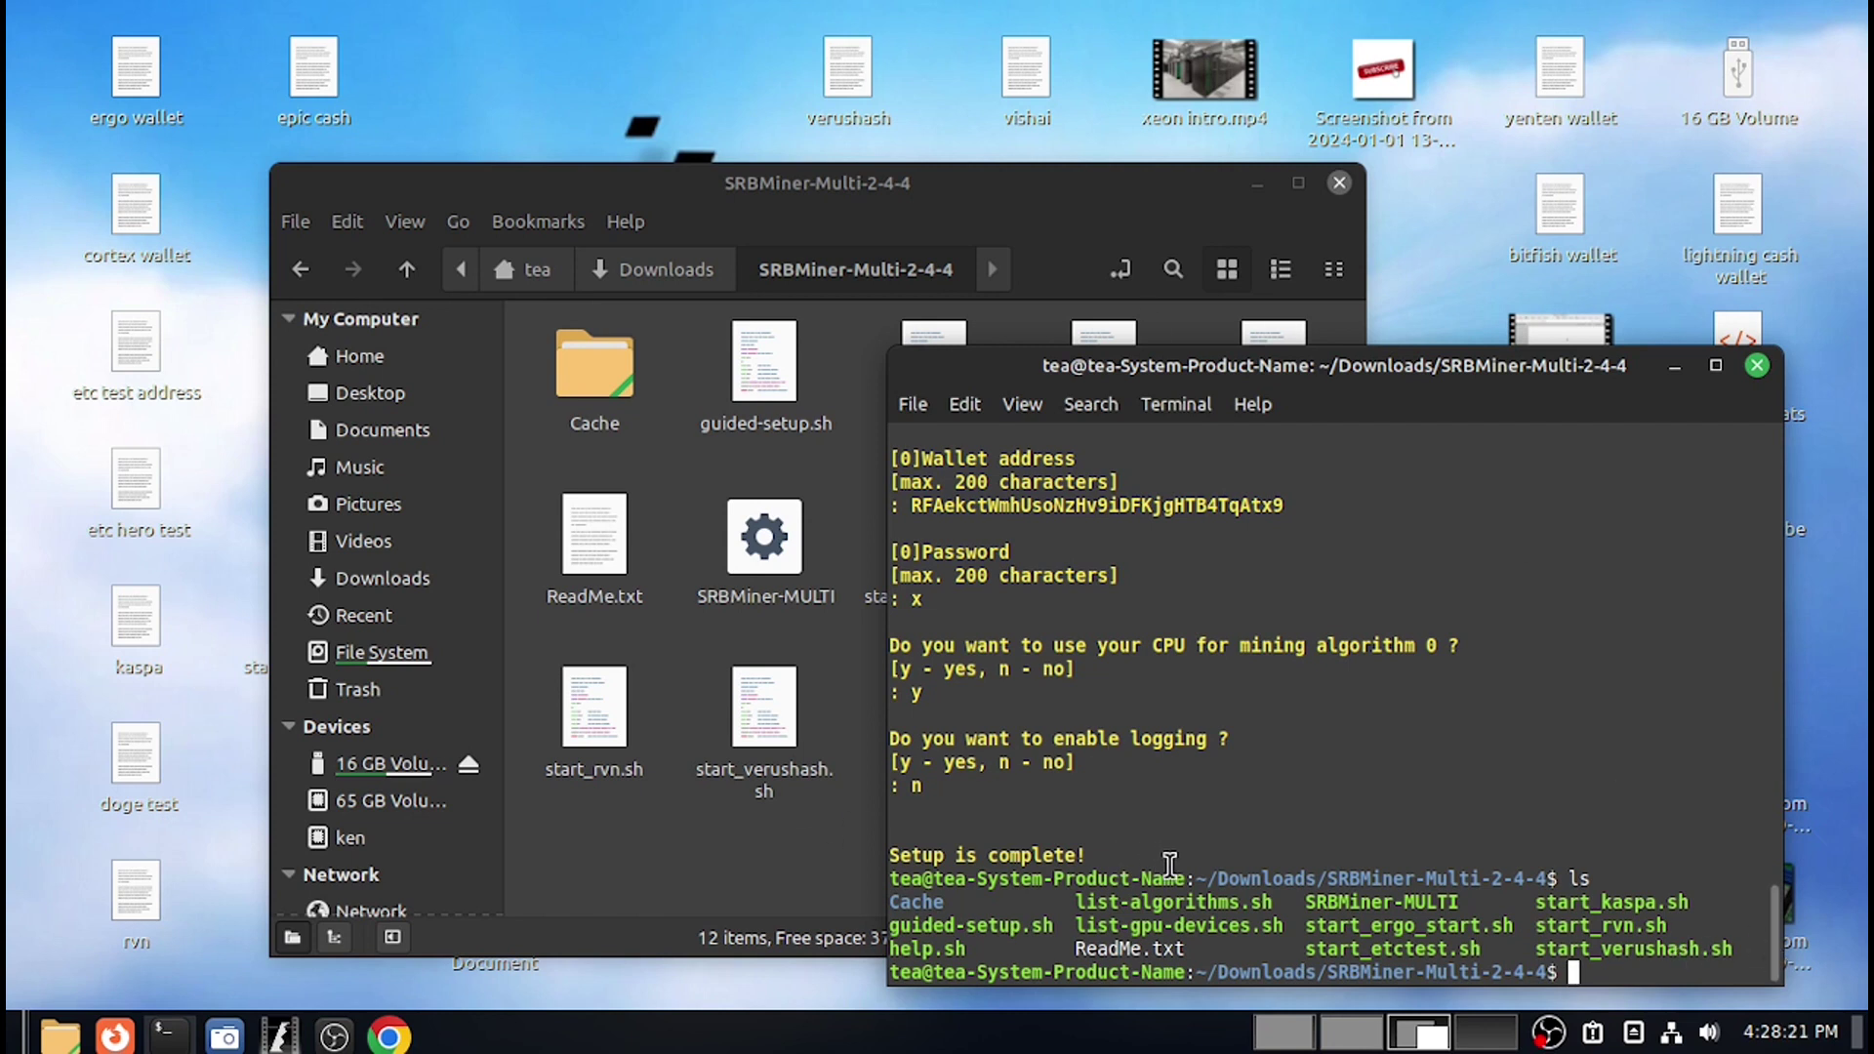
text(su)
text(do ./)
drag(1538, 948, 1735, 954)
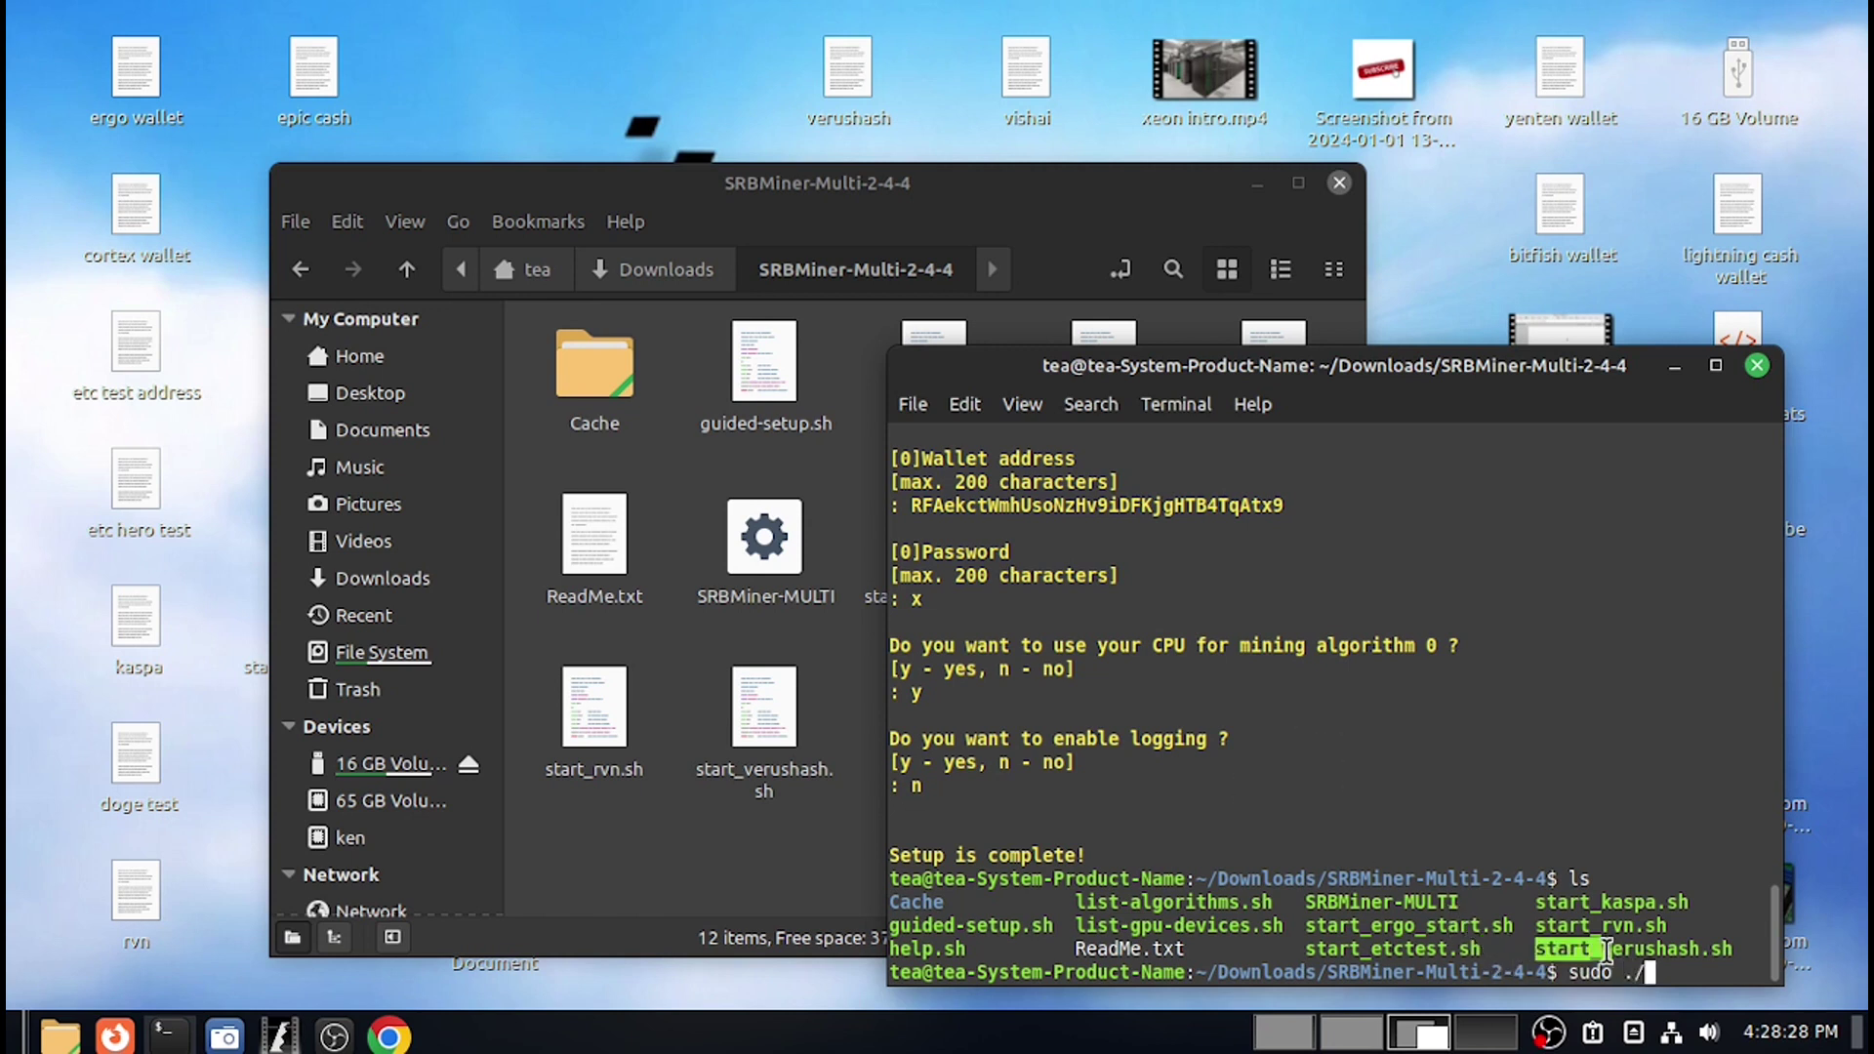
right_click(1708, 958)
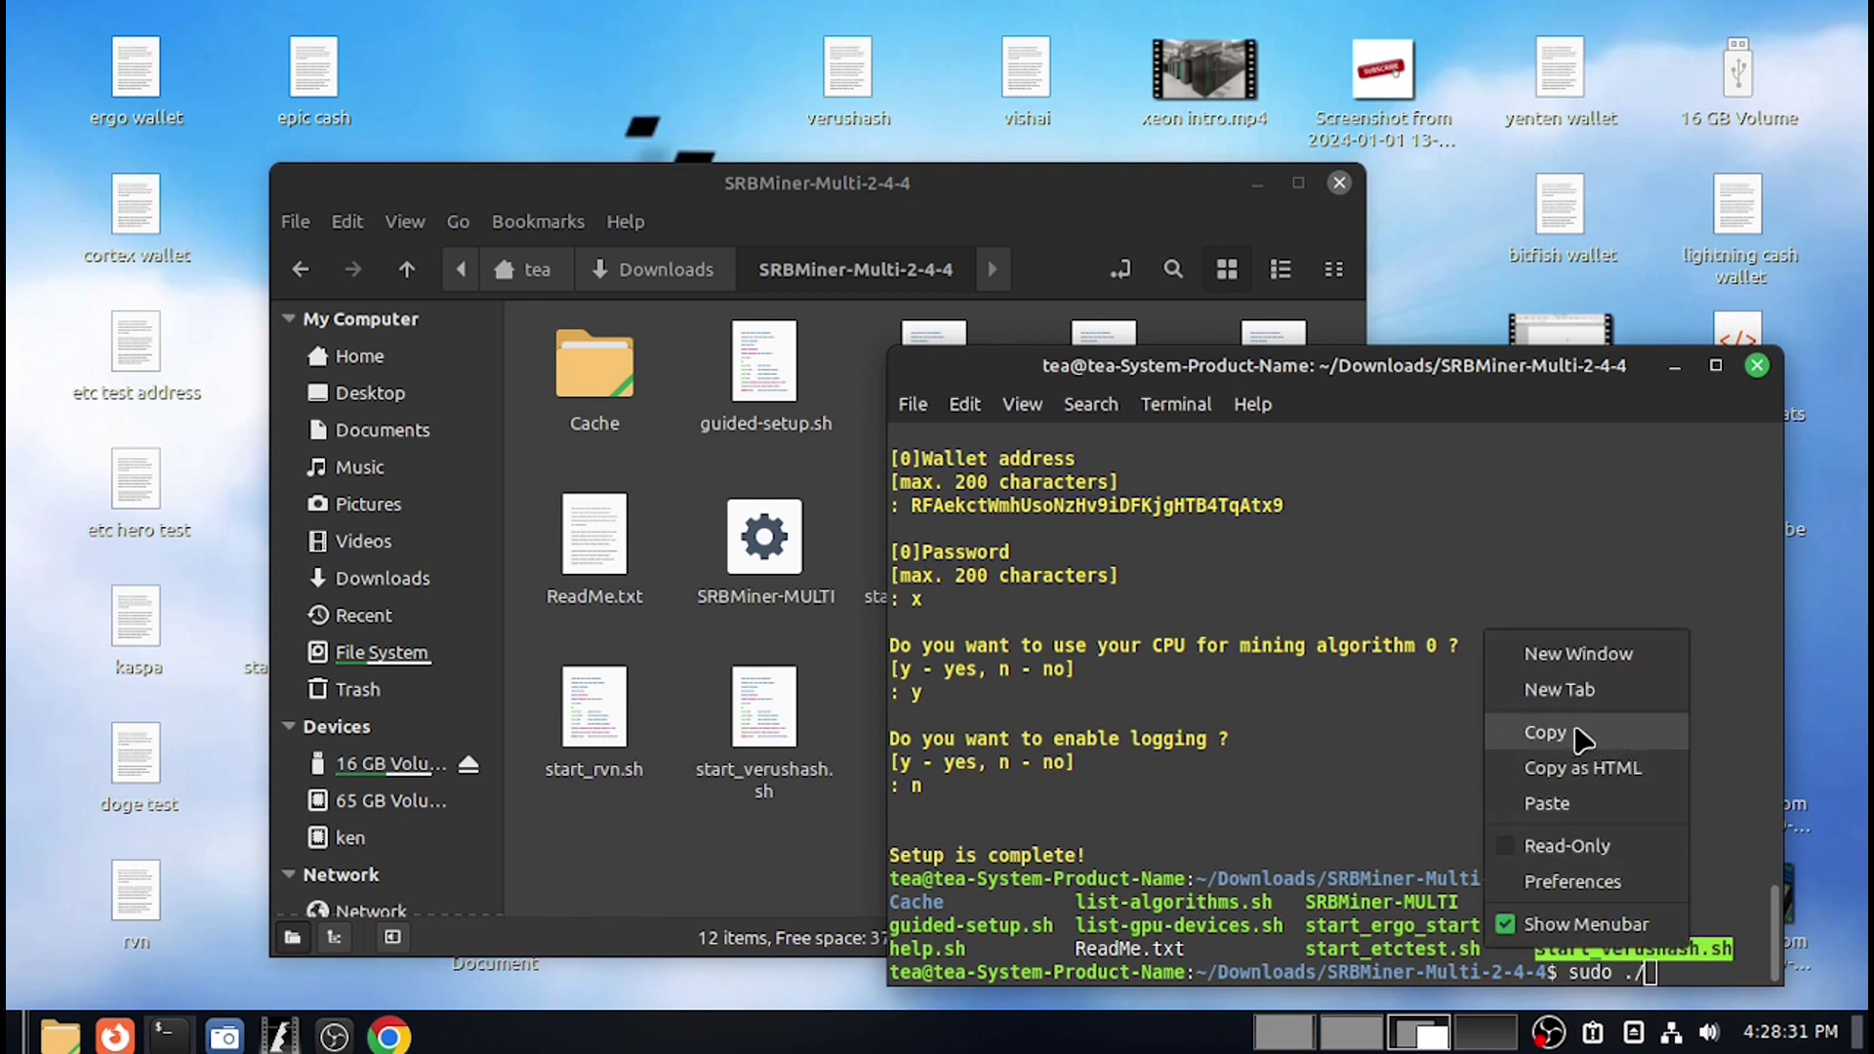
click(1583, 739)
right_click(1651, 974)
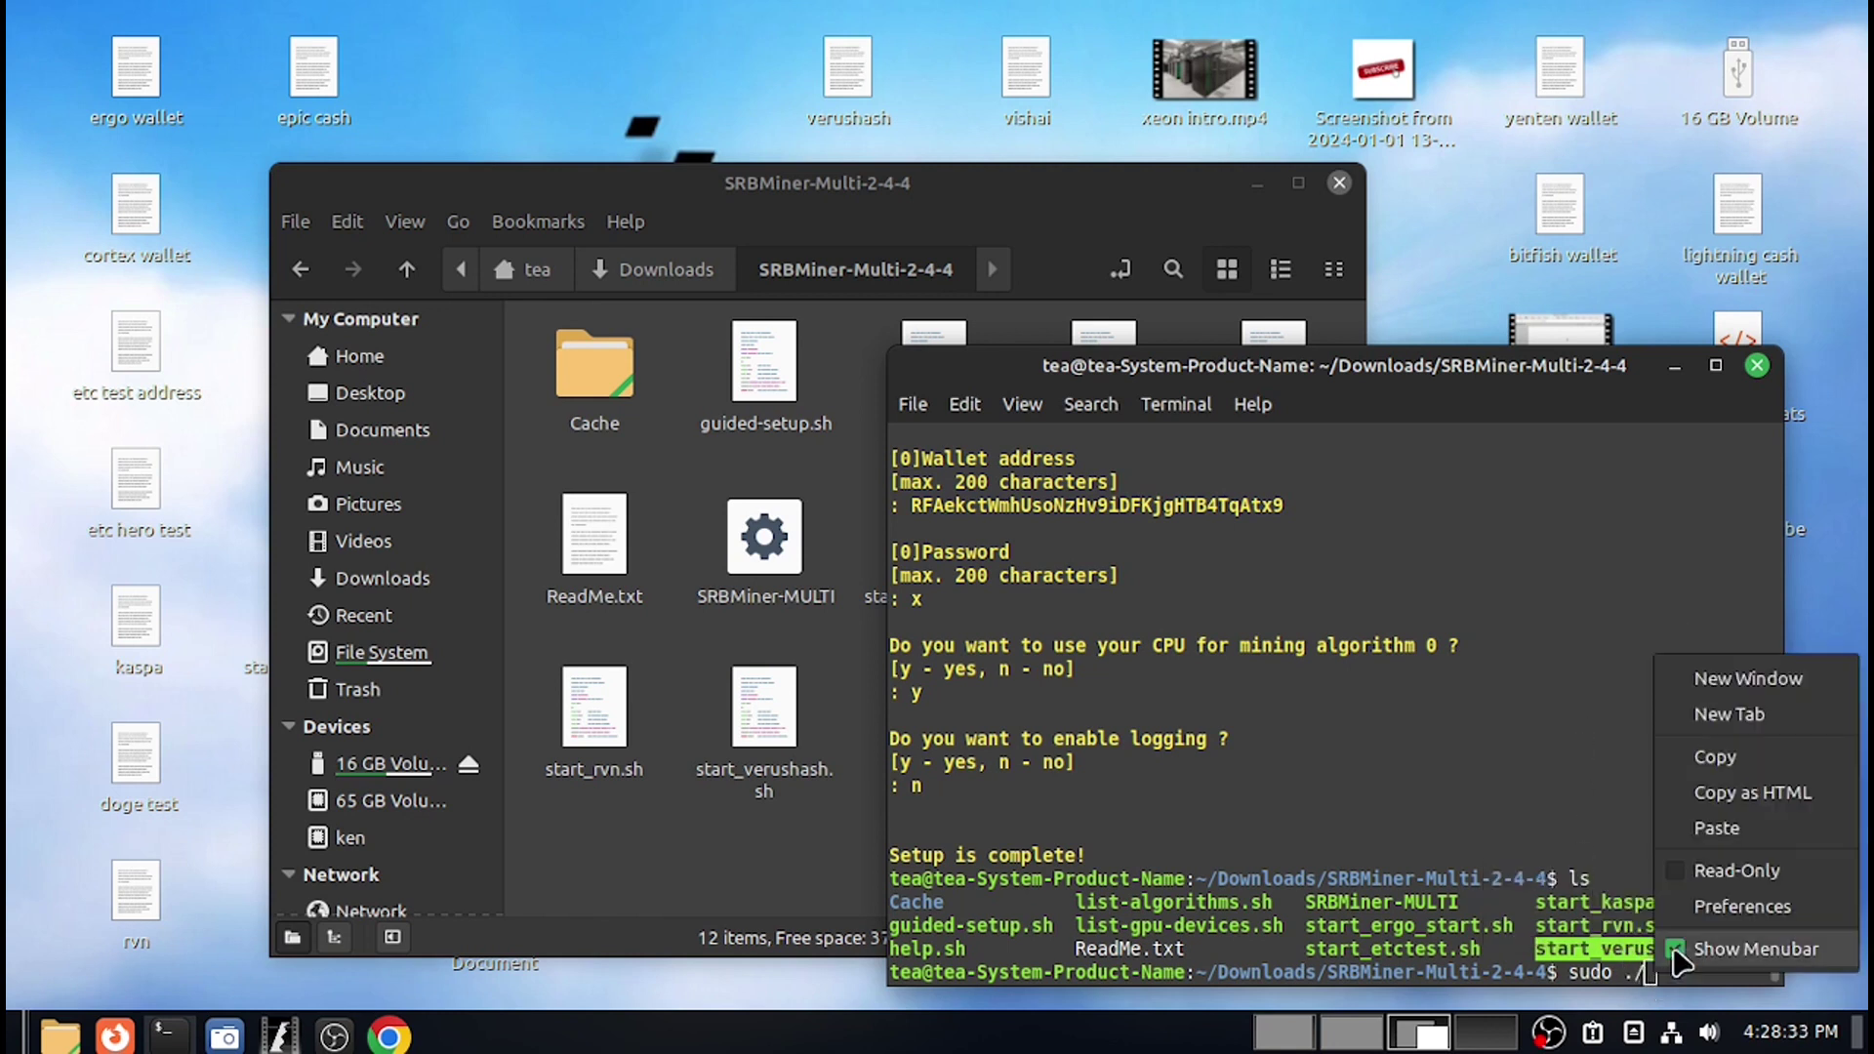
click(1736, 833)
key(Return)
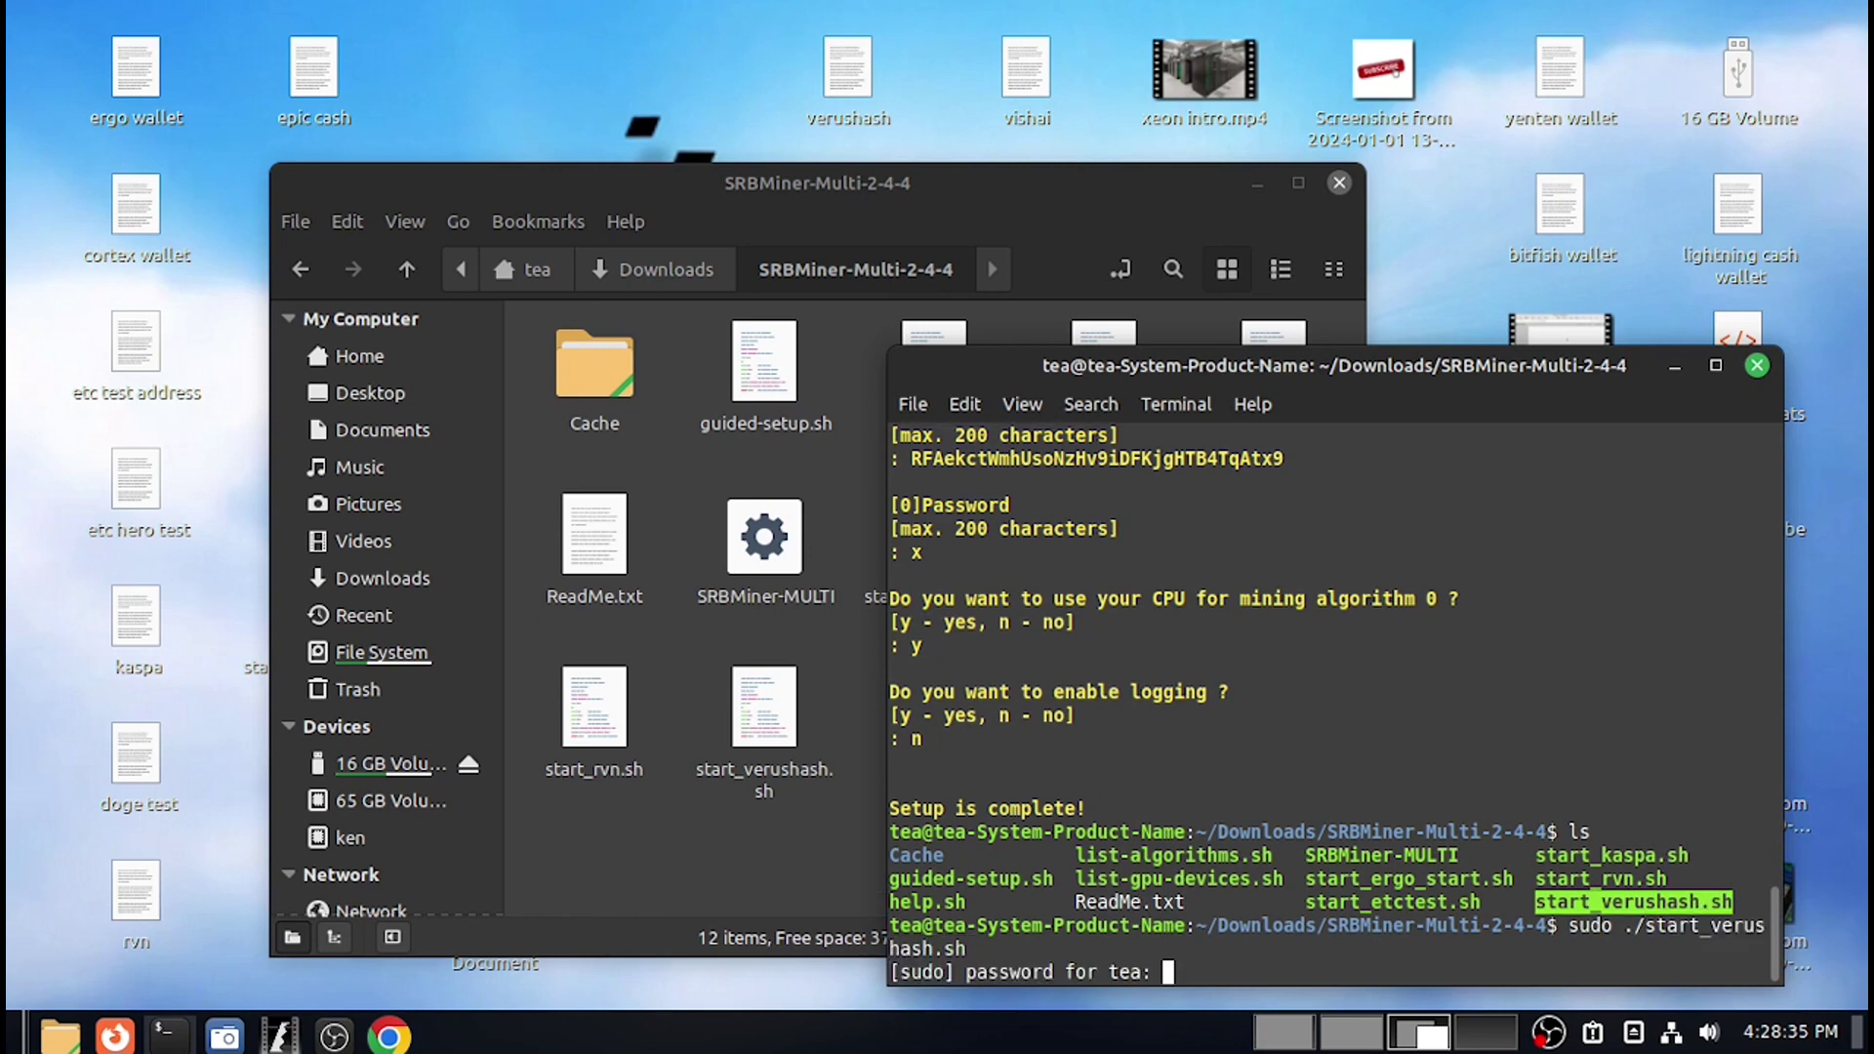
text(**)
text(*****)
key(Return)
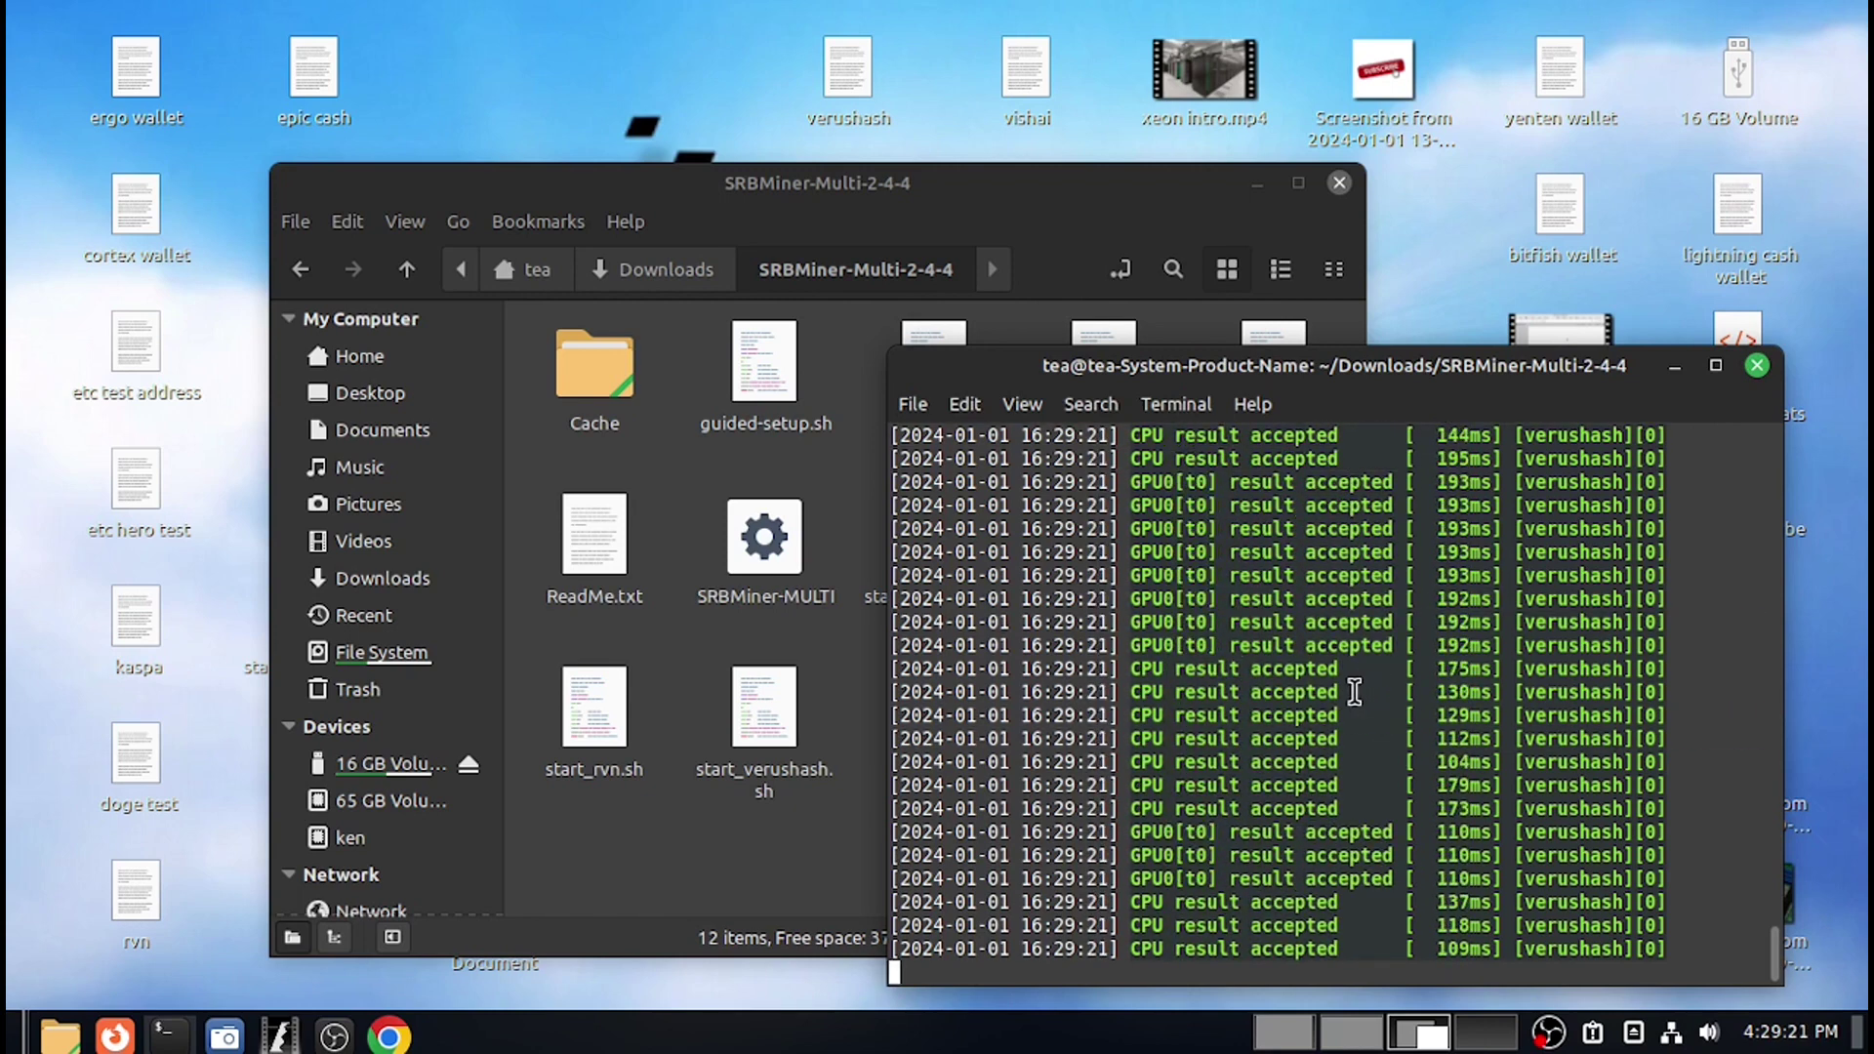
Open the verushash desktop note, copy its wallet address line, and close the note.
click(1353, 1033)
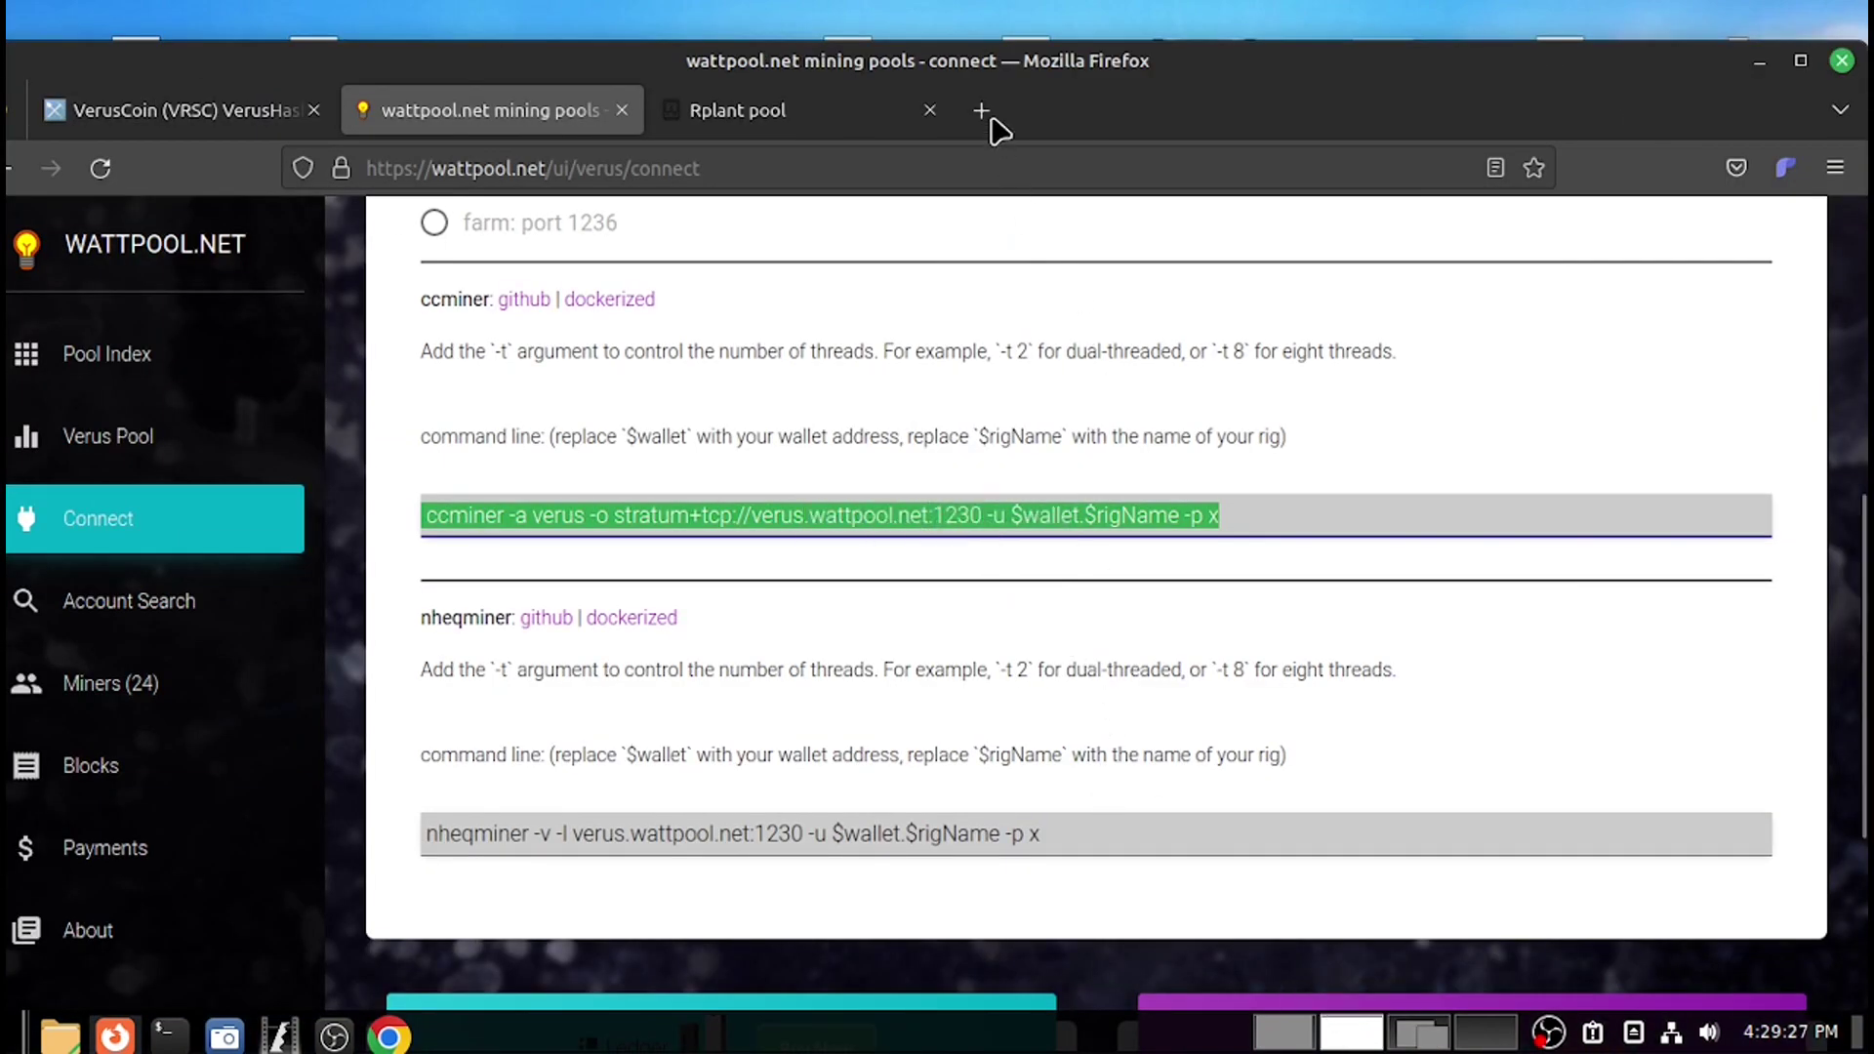
drag(991, 128, 981, 274)
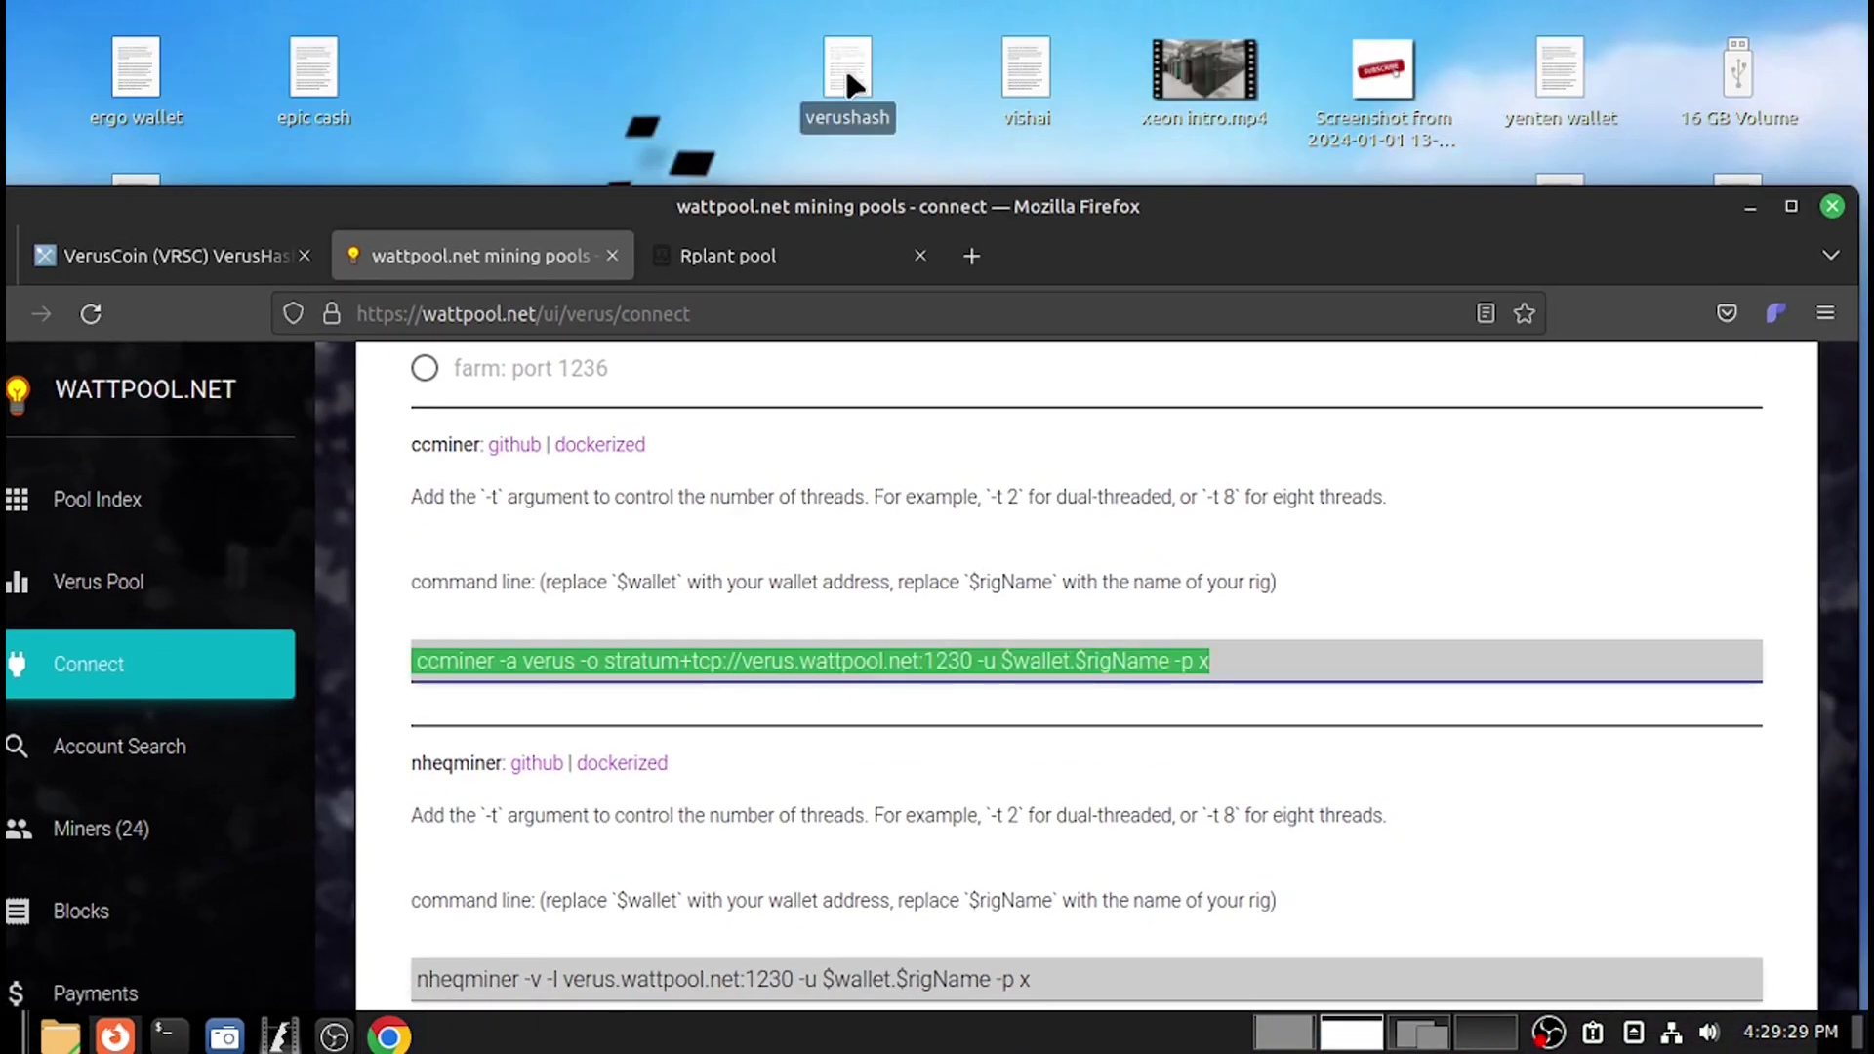
click(845, 66)
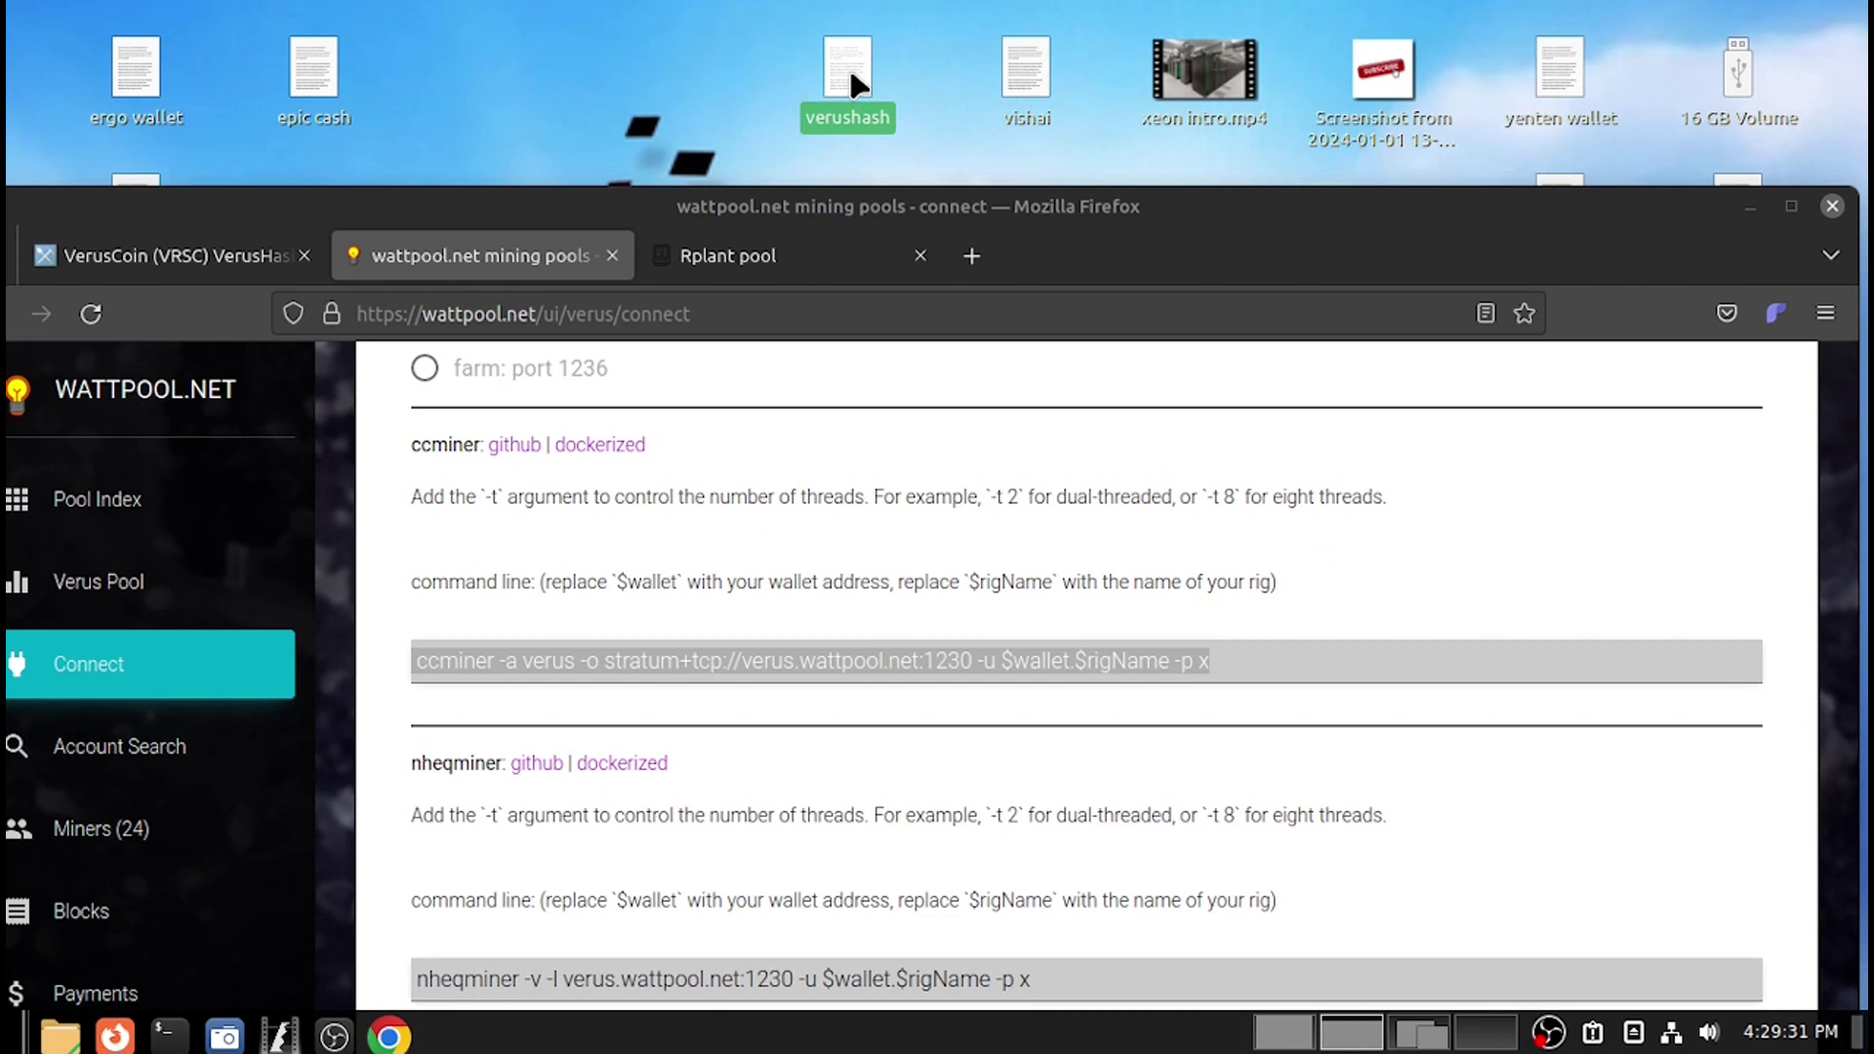
double_click(847, 64)
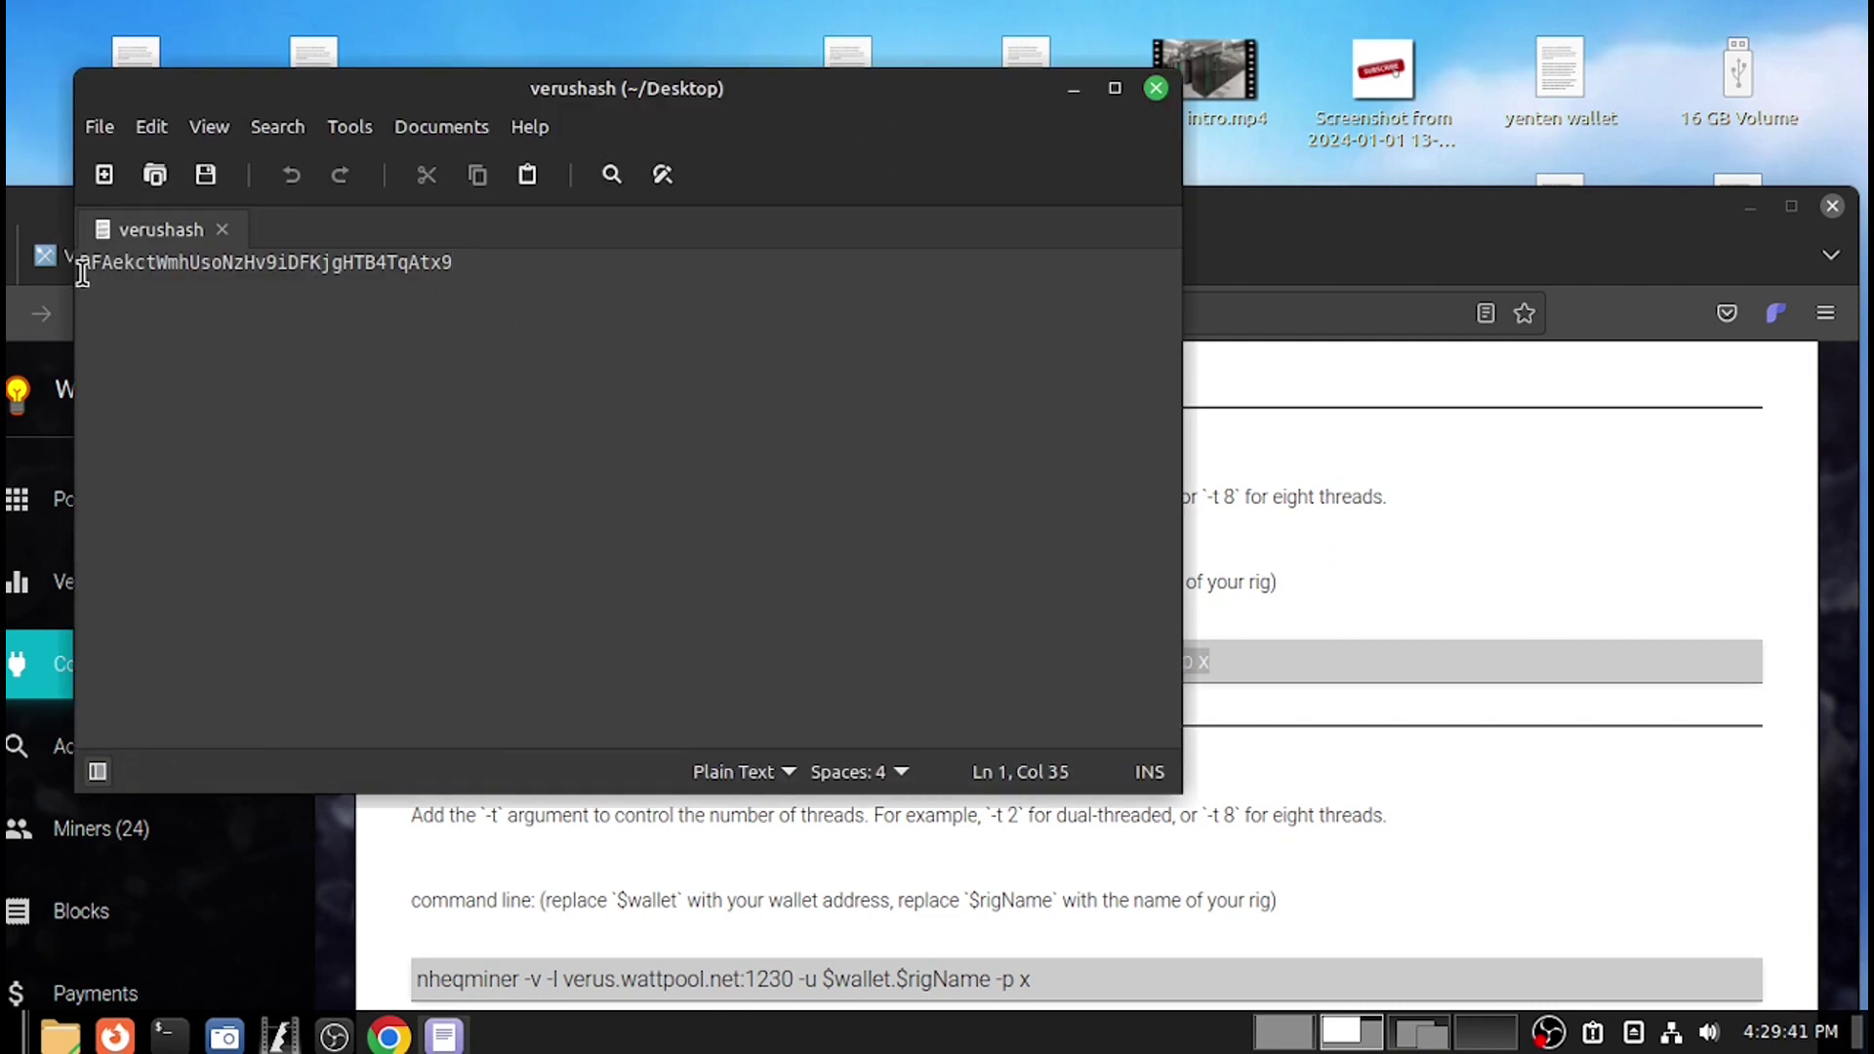
drag(78, 264, 485, 260)
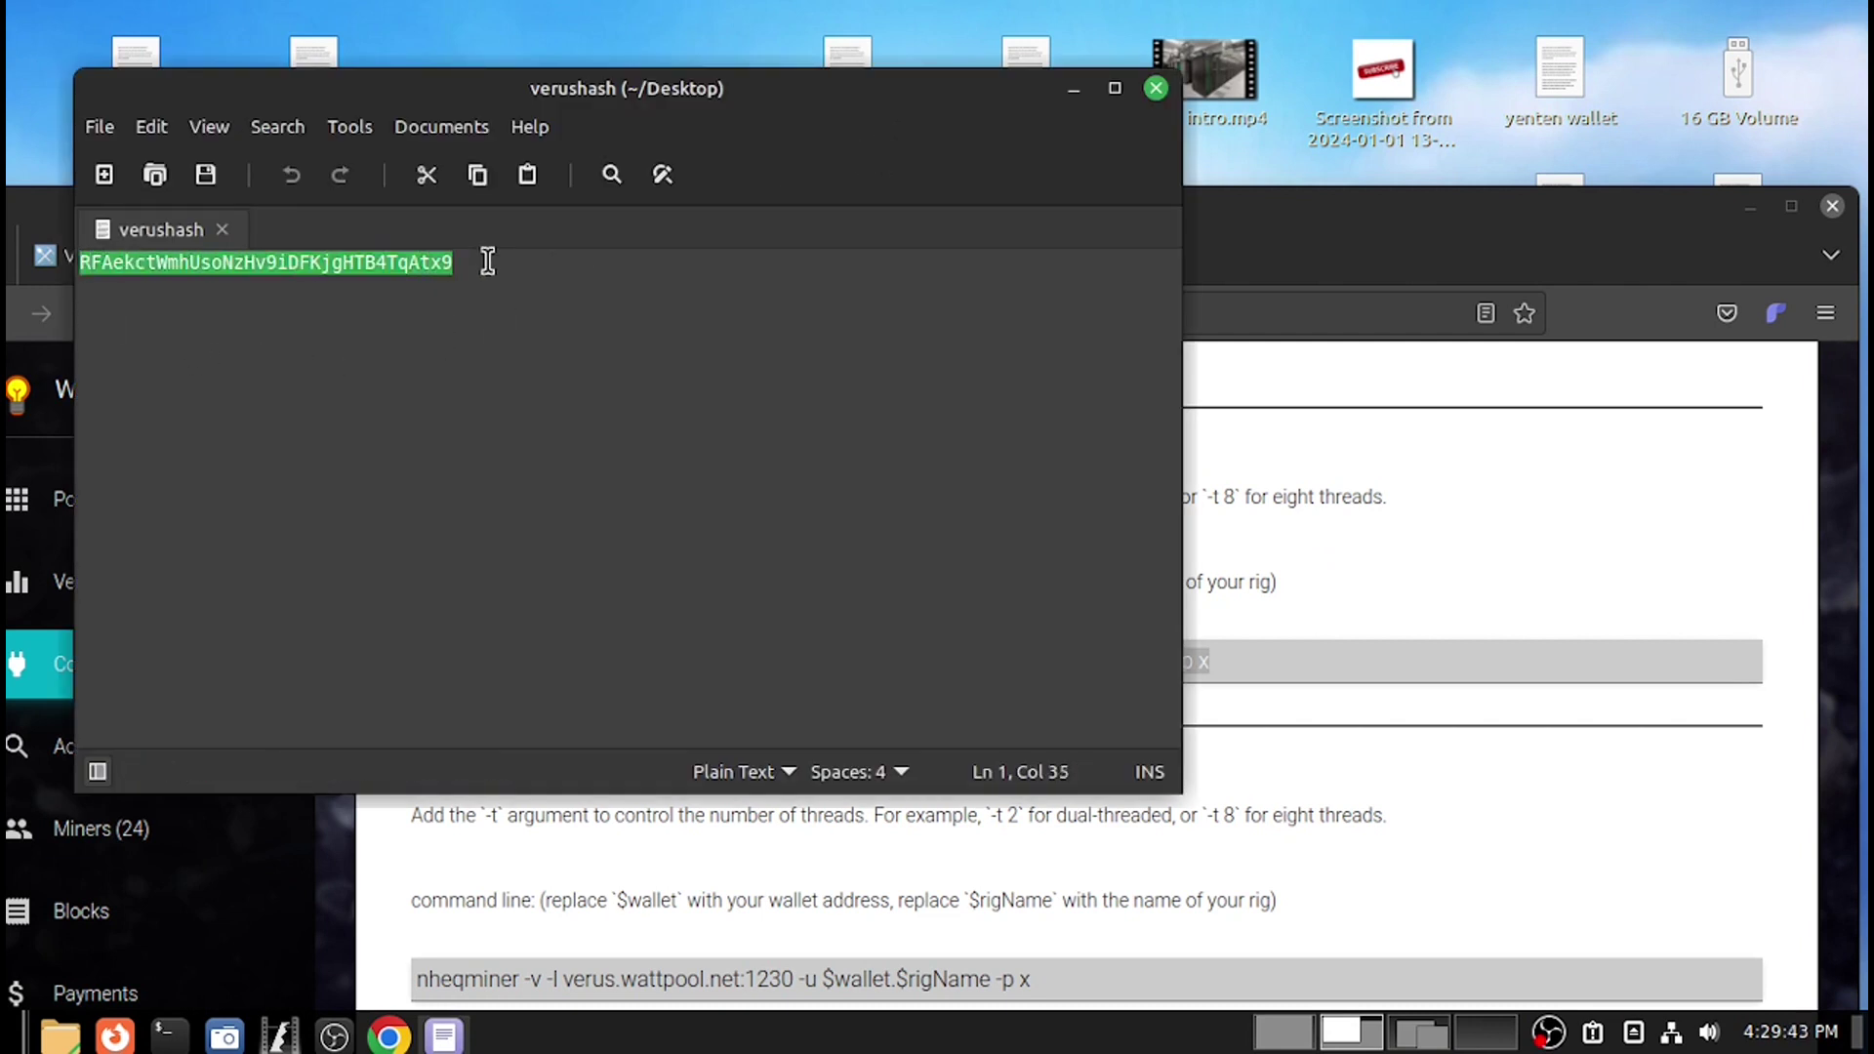
right_click(333, 263)
click(414, 406)
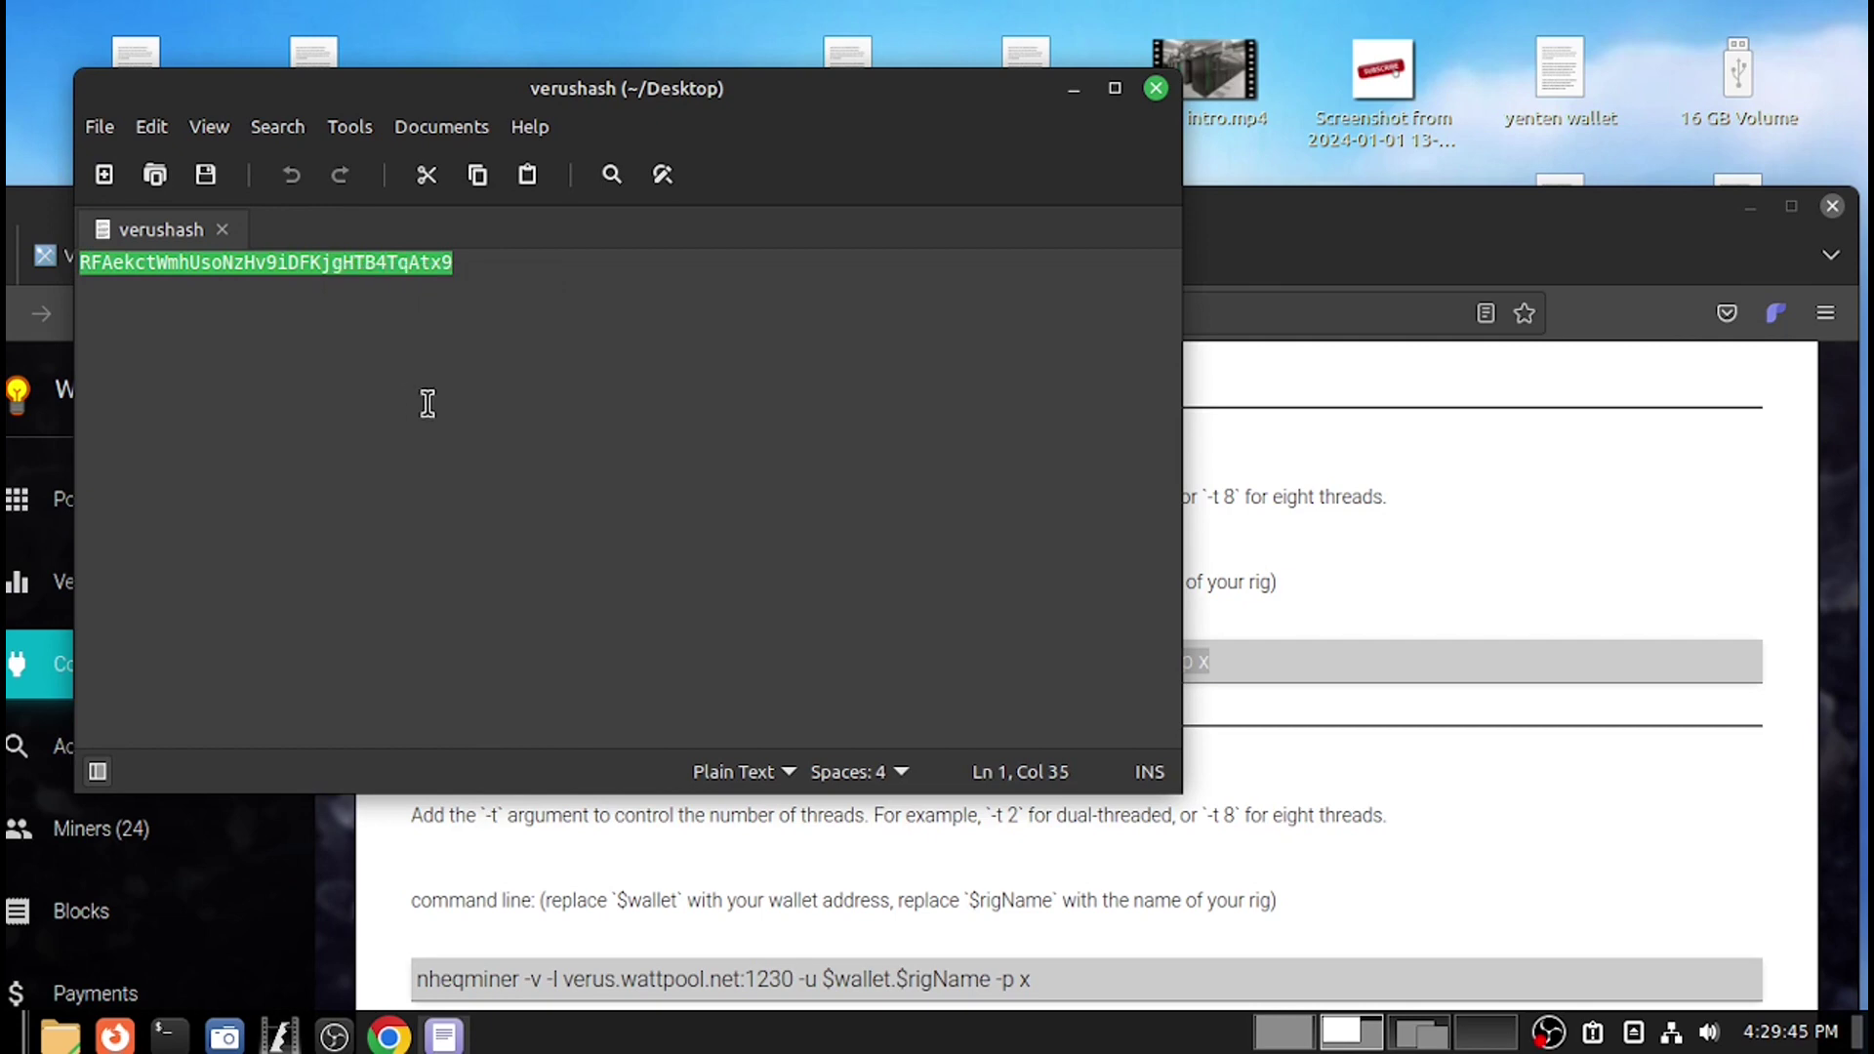
click(1156, 88)
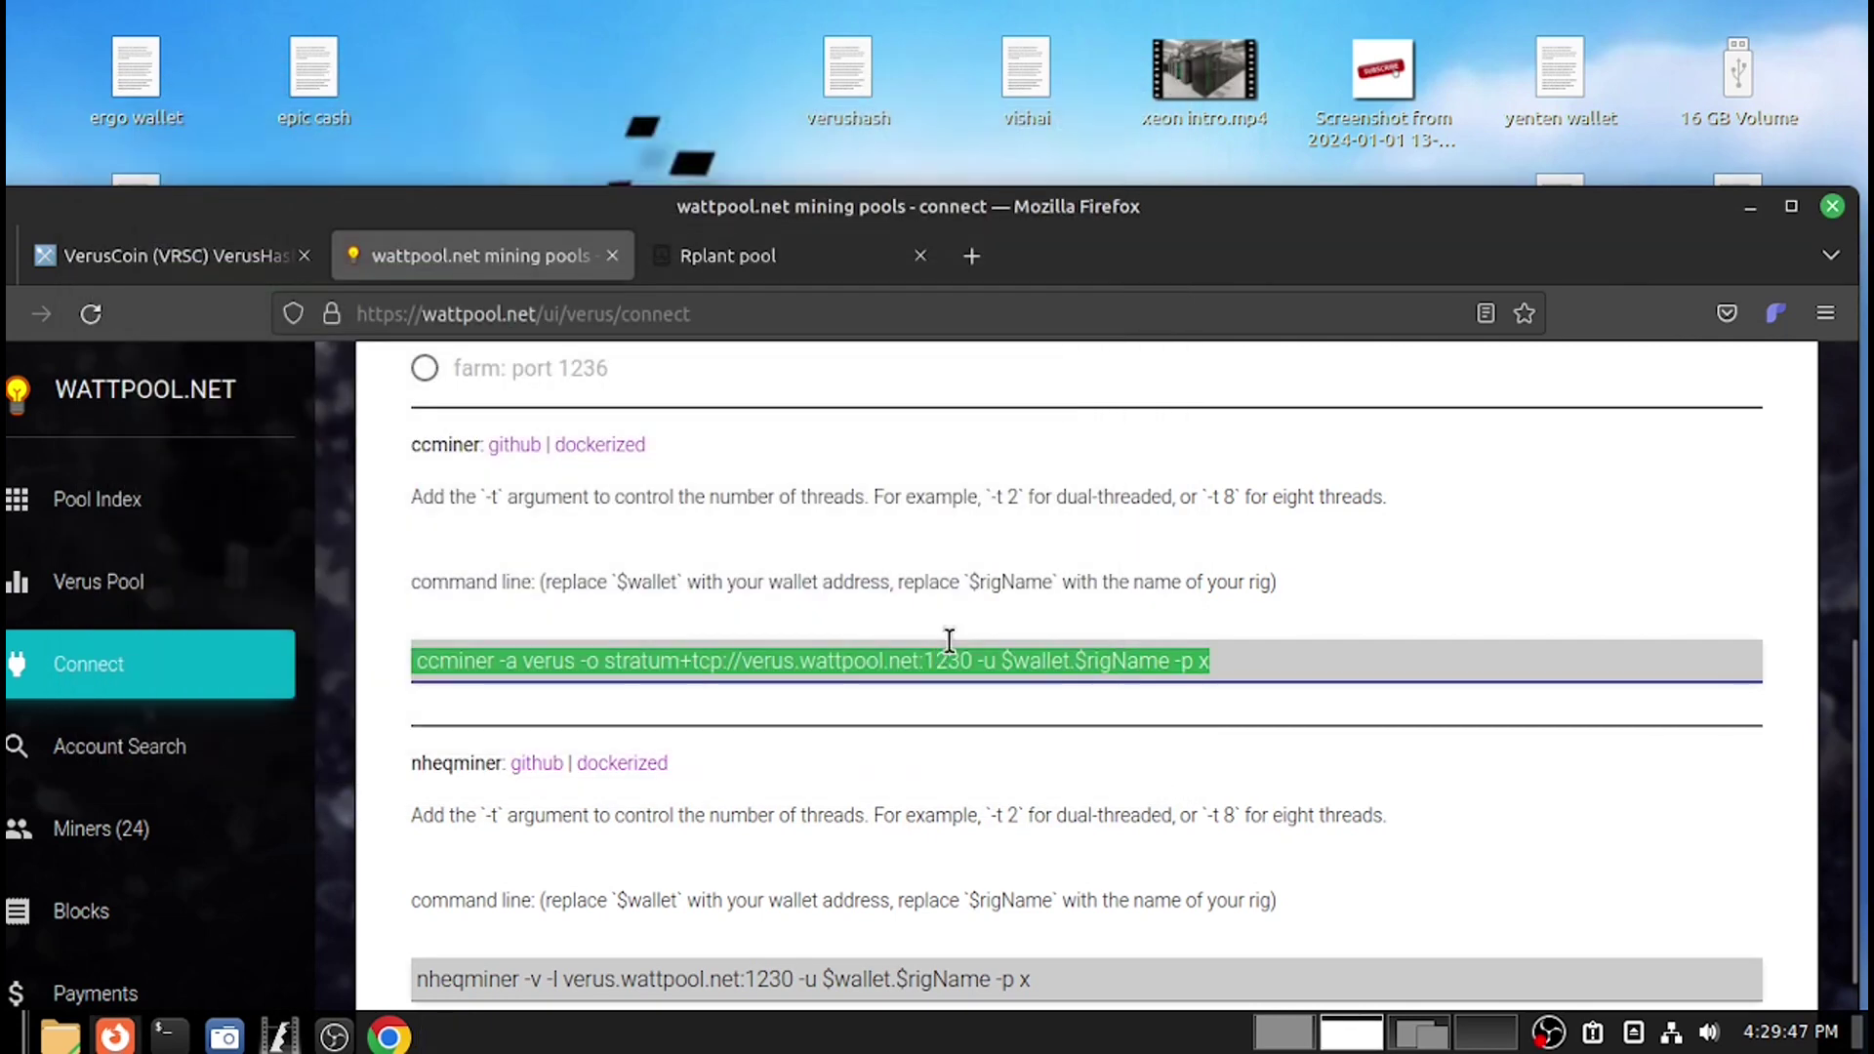
scroll(838, 586, up, 4)
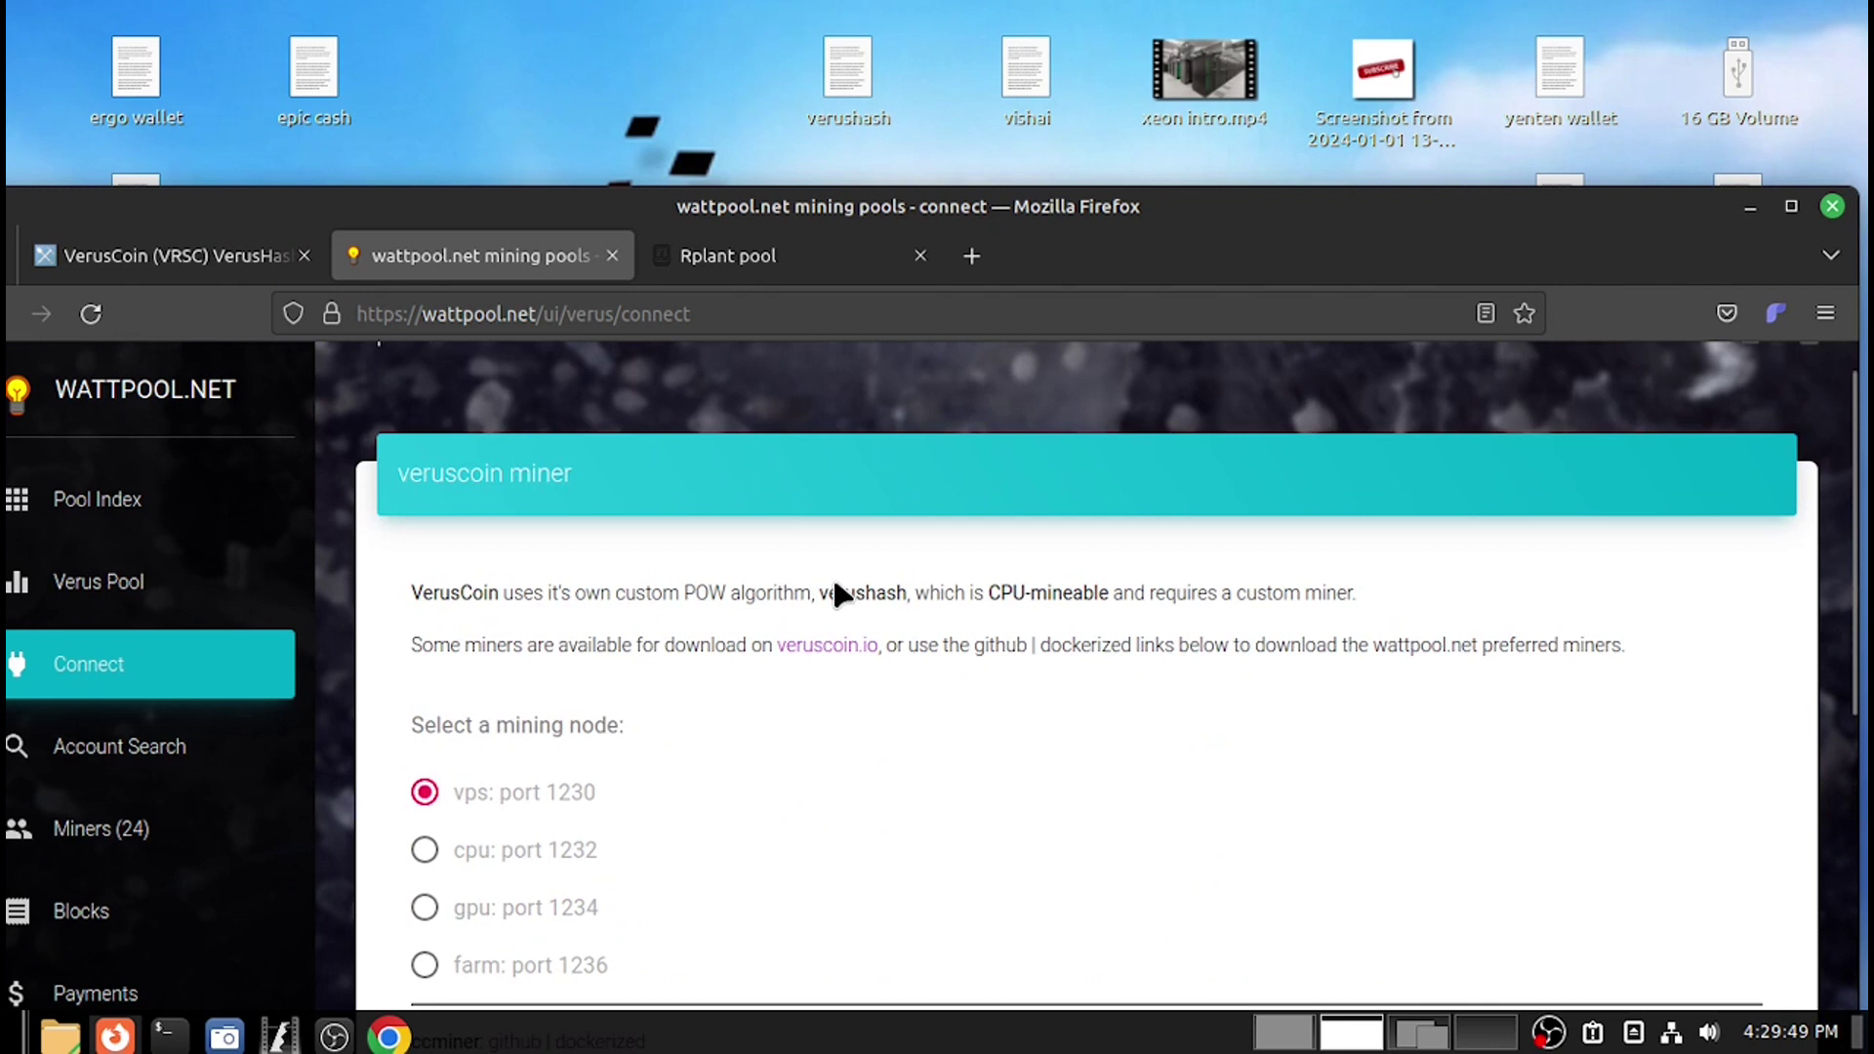
scroll(835, 582, up, 1)
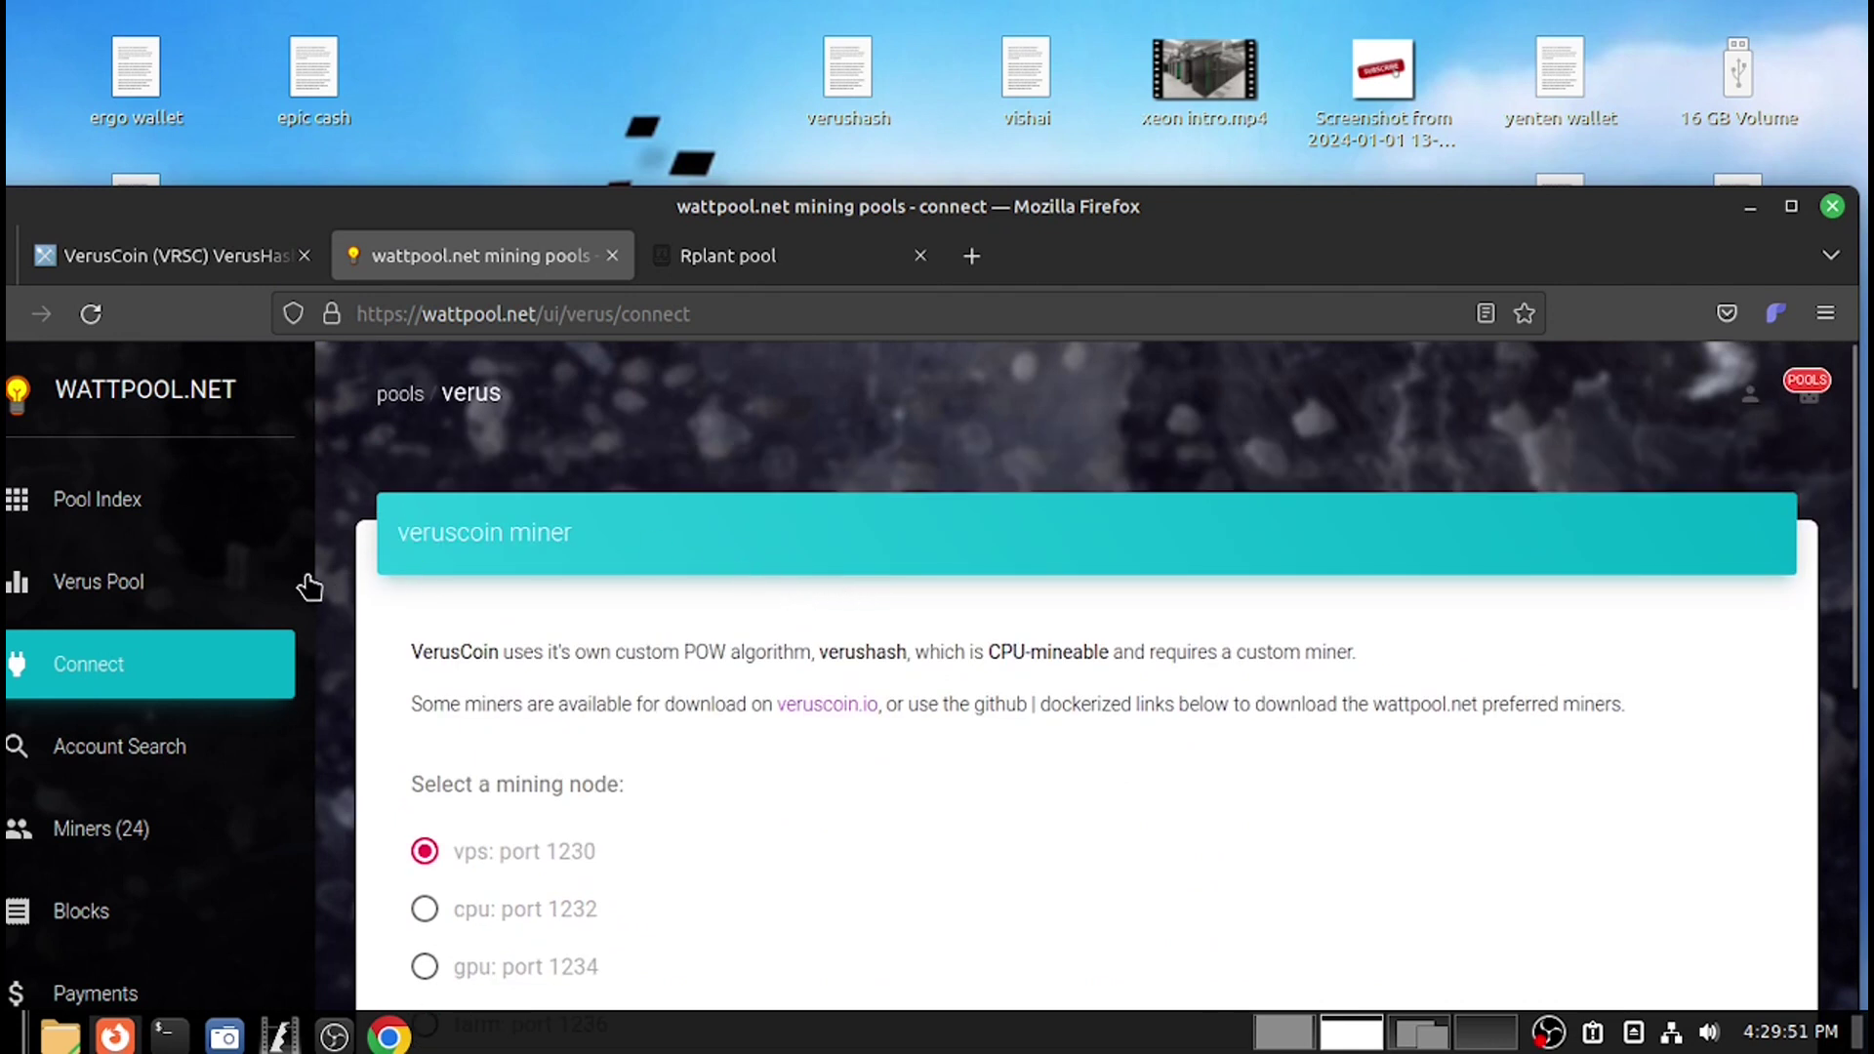
Search the pasted wallet address in wattpool's Account Search, showing 11.61 MH from one worker.
click(121, 753)
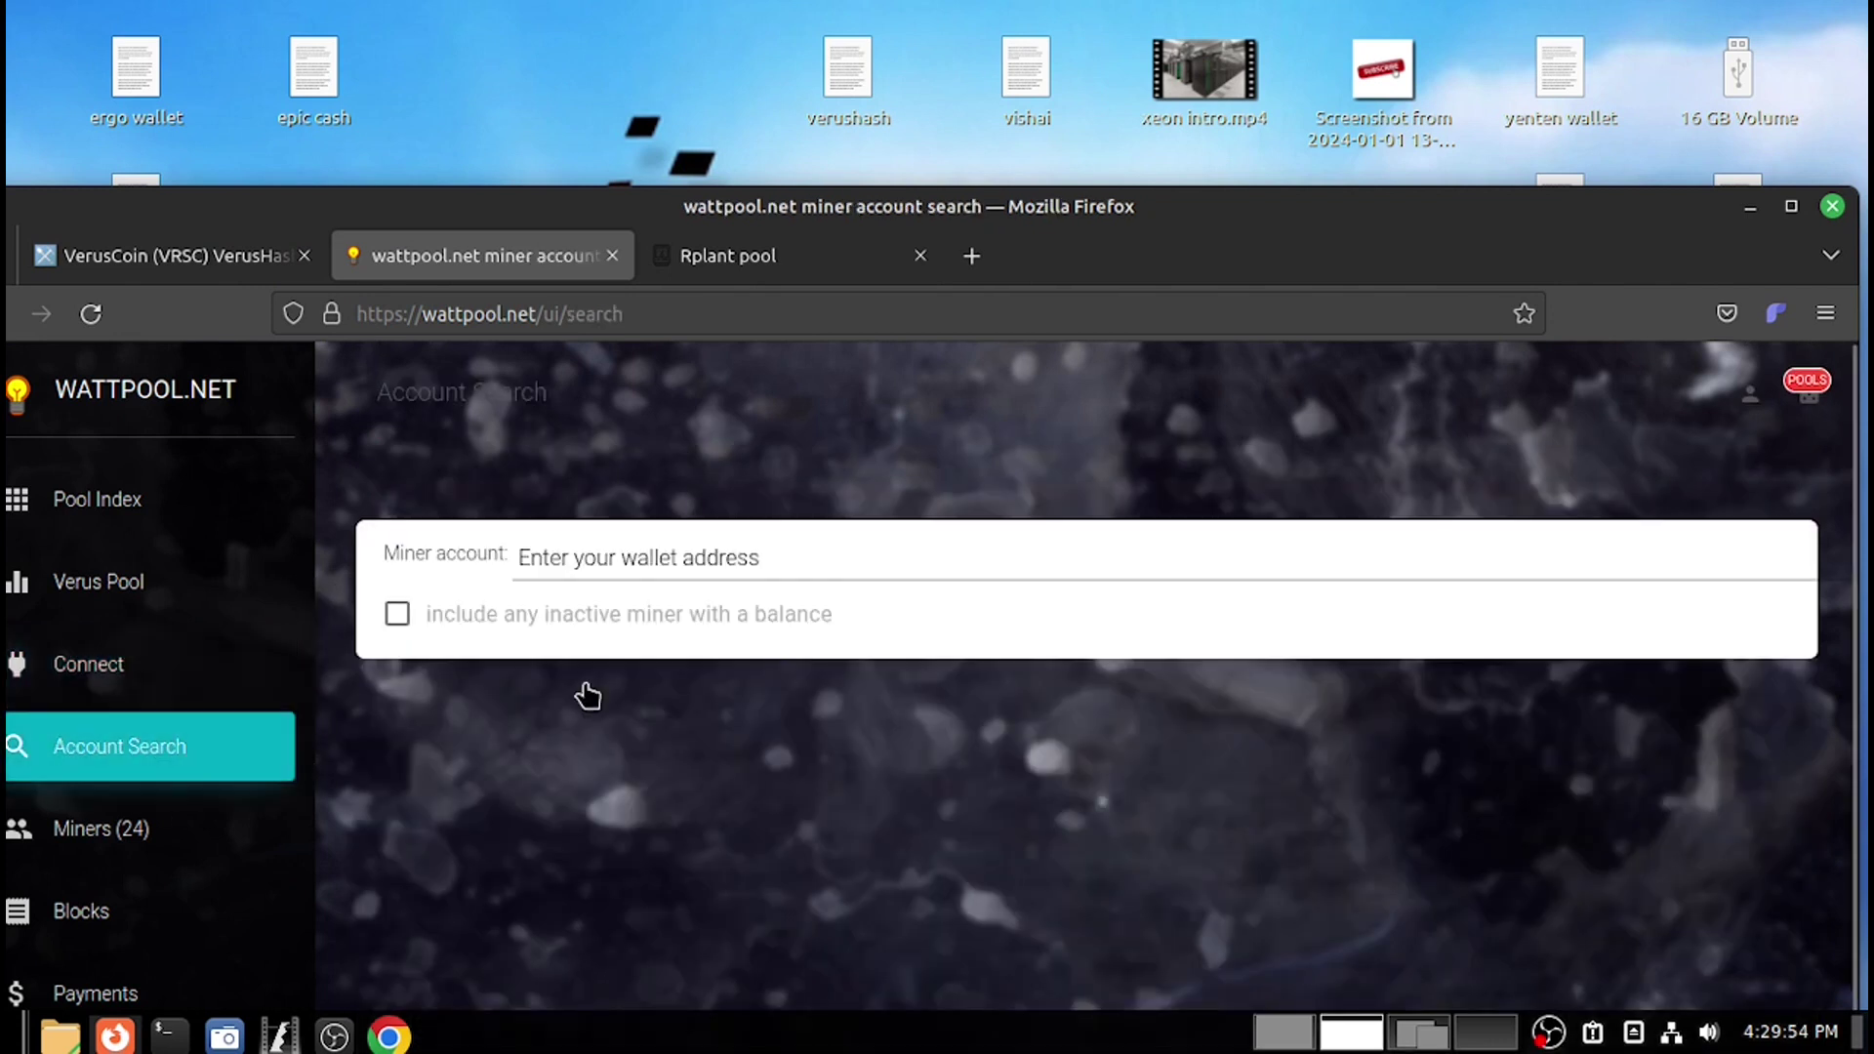
right_click(749, 559)
click(830, 732)
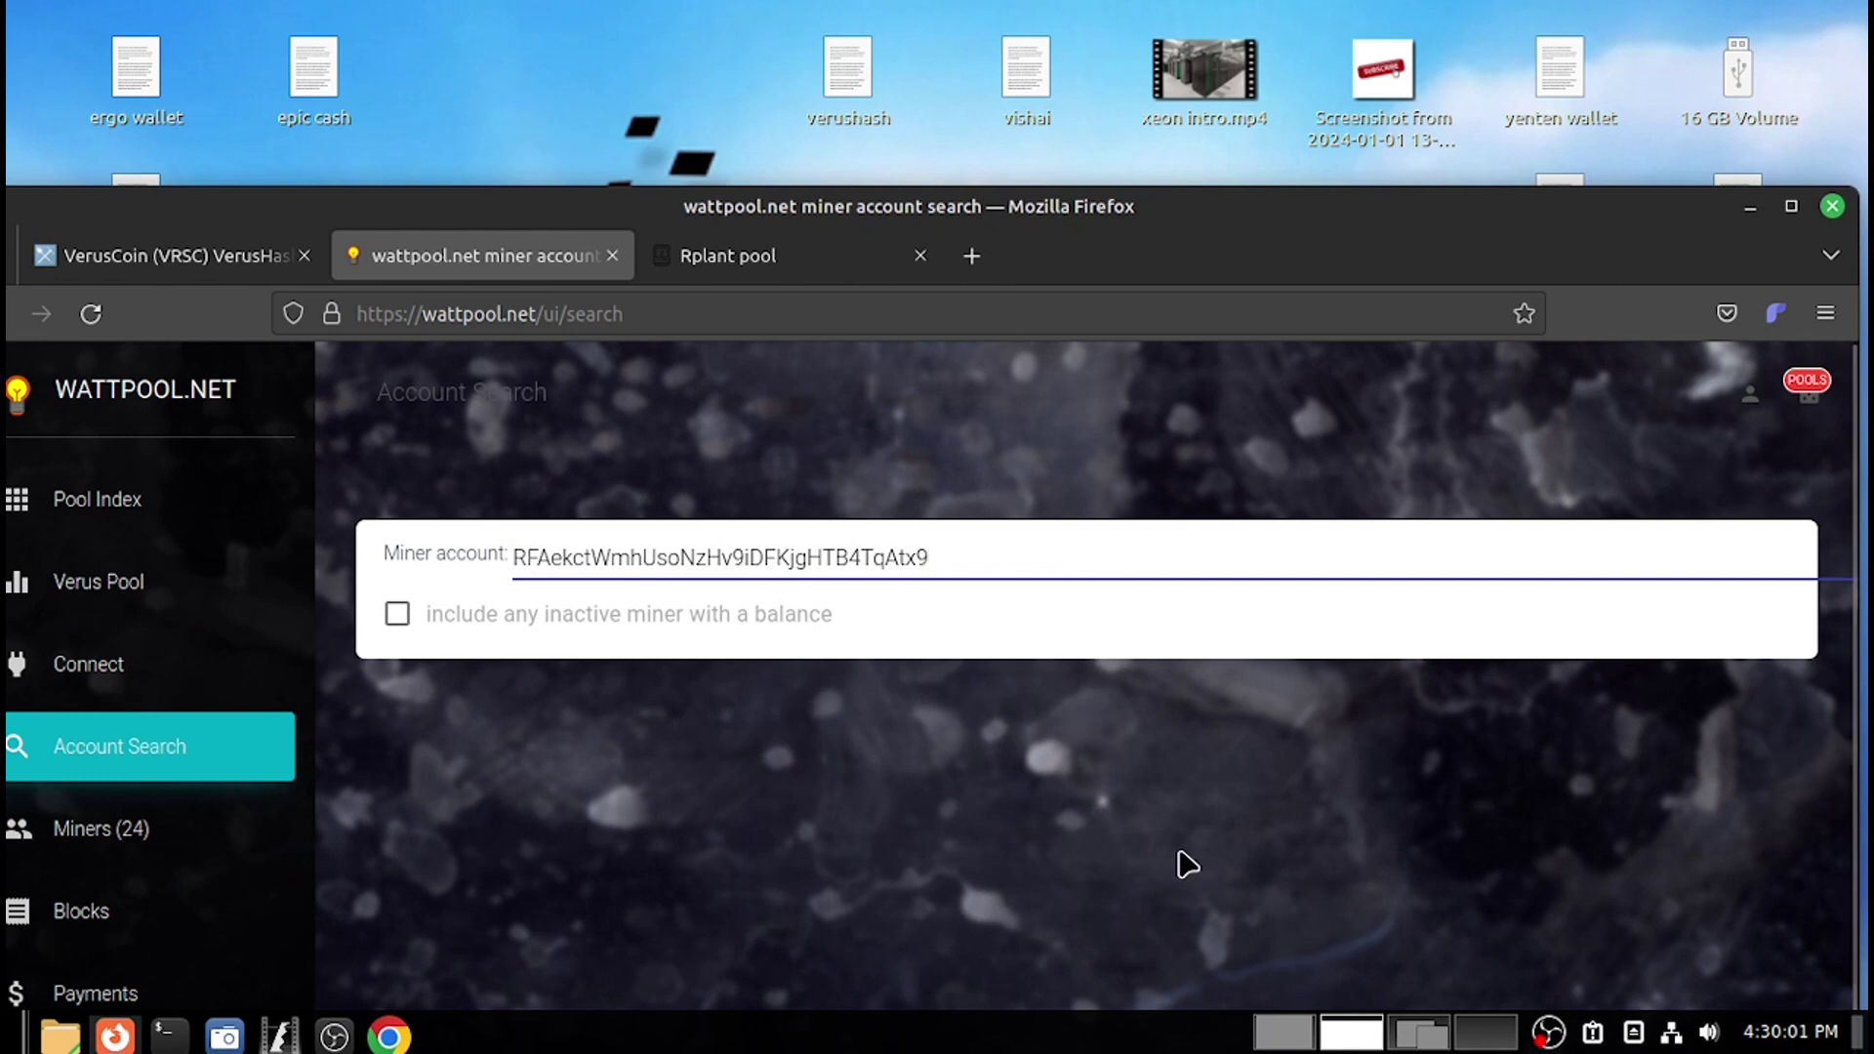
key(Return)
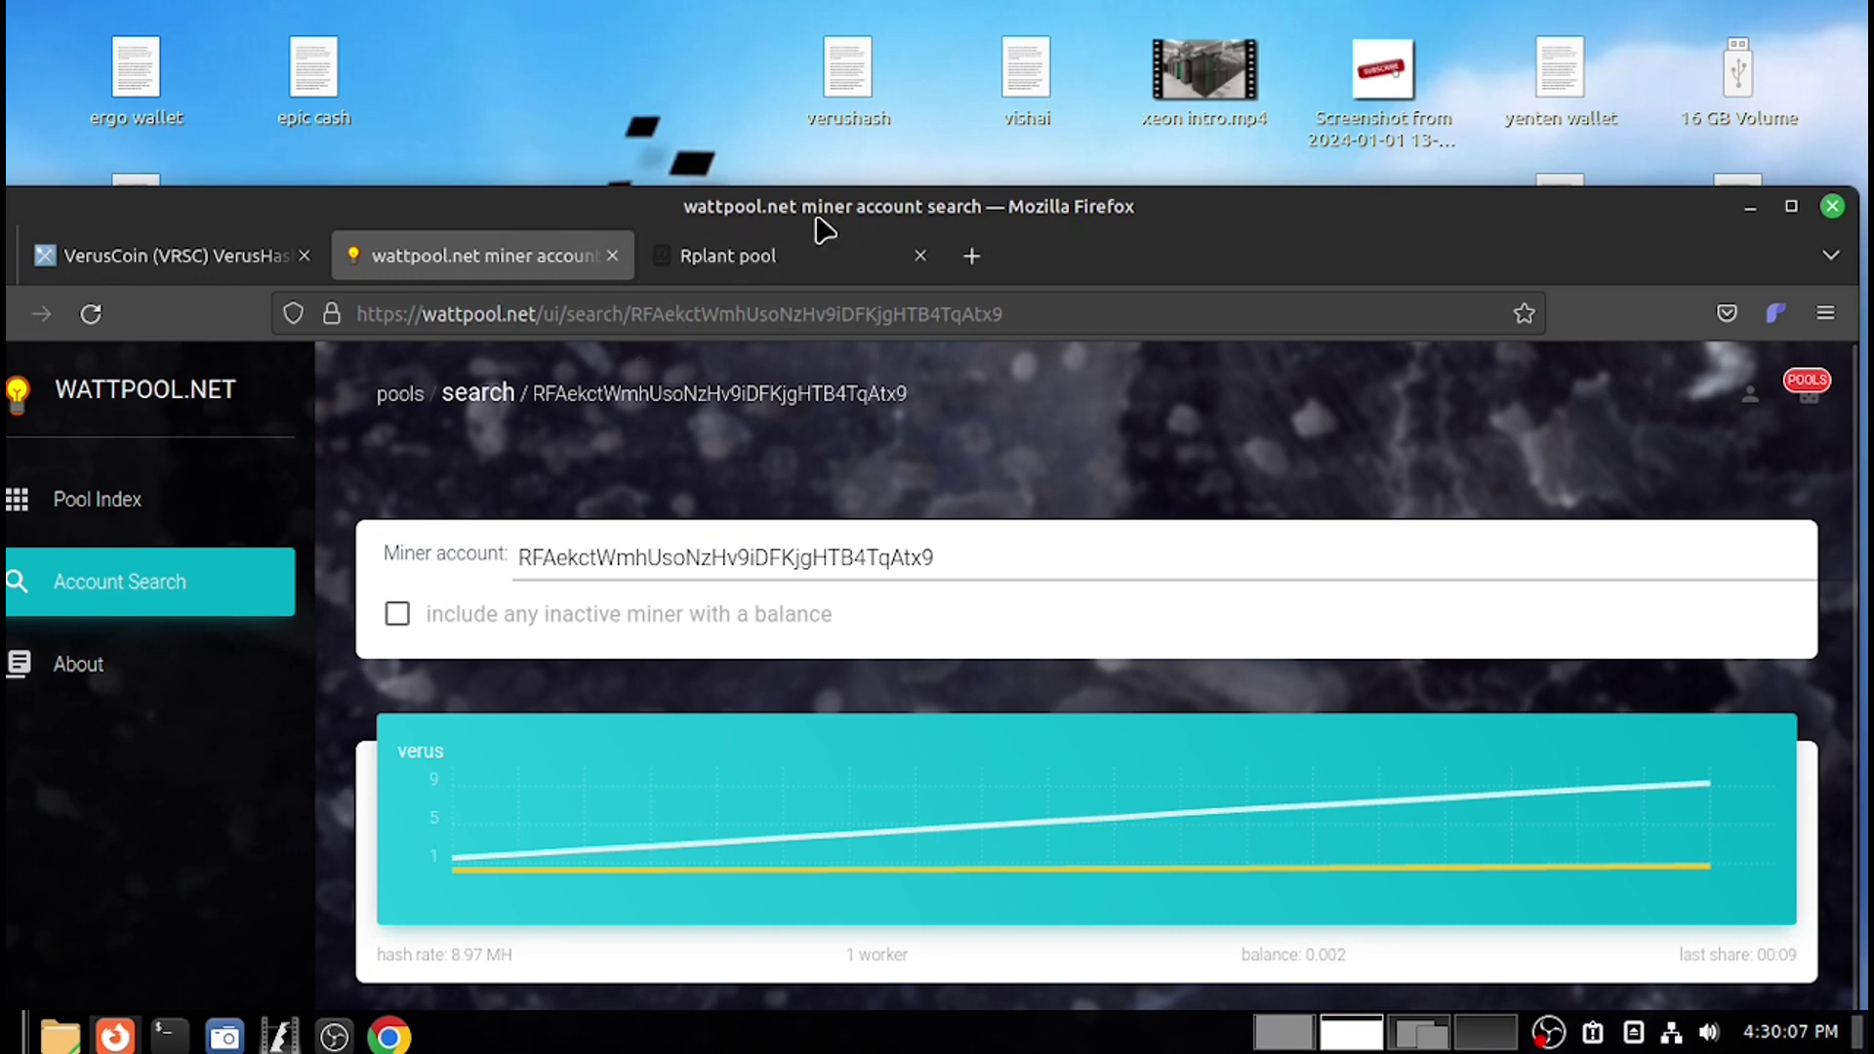
mouse_move(816, 212)
mouse_down()
mouse_move(877, 27)
mouse_move(853, 30)
mouse_up()
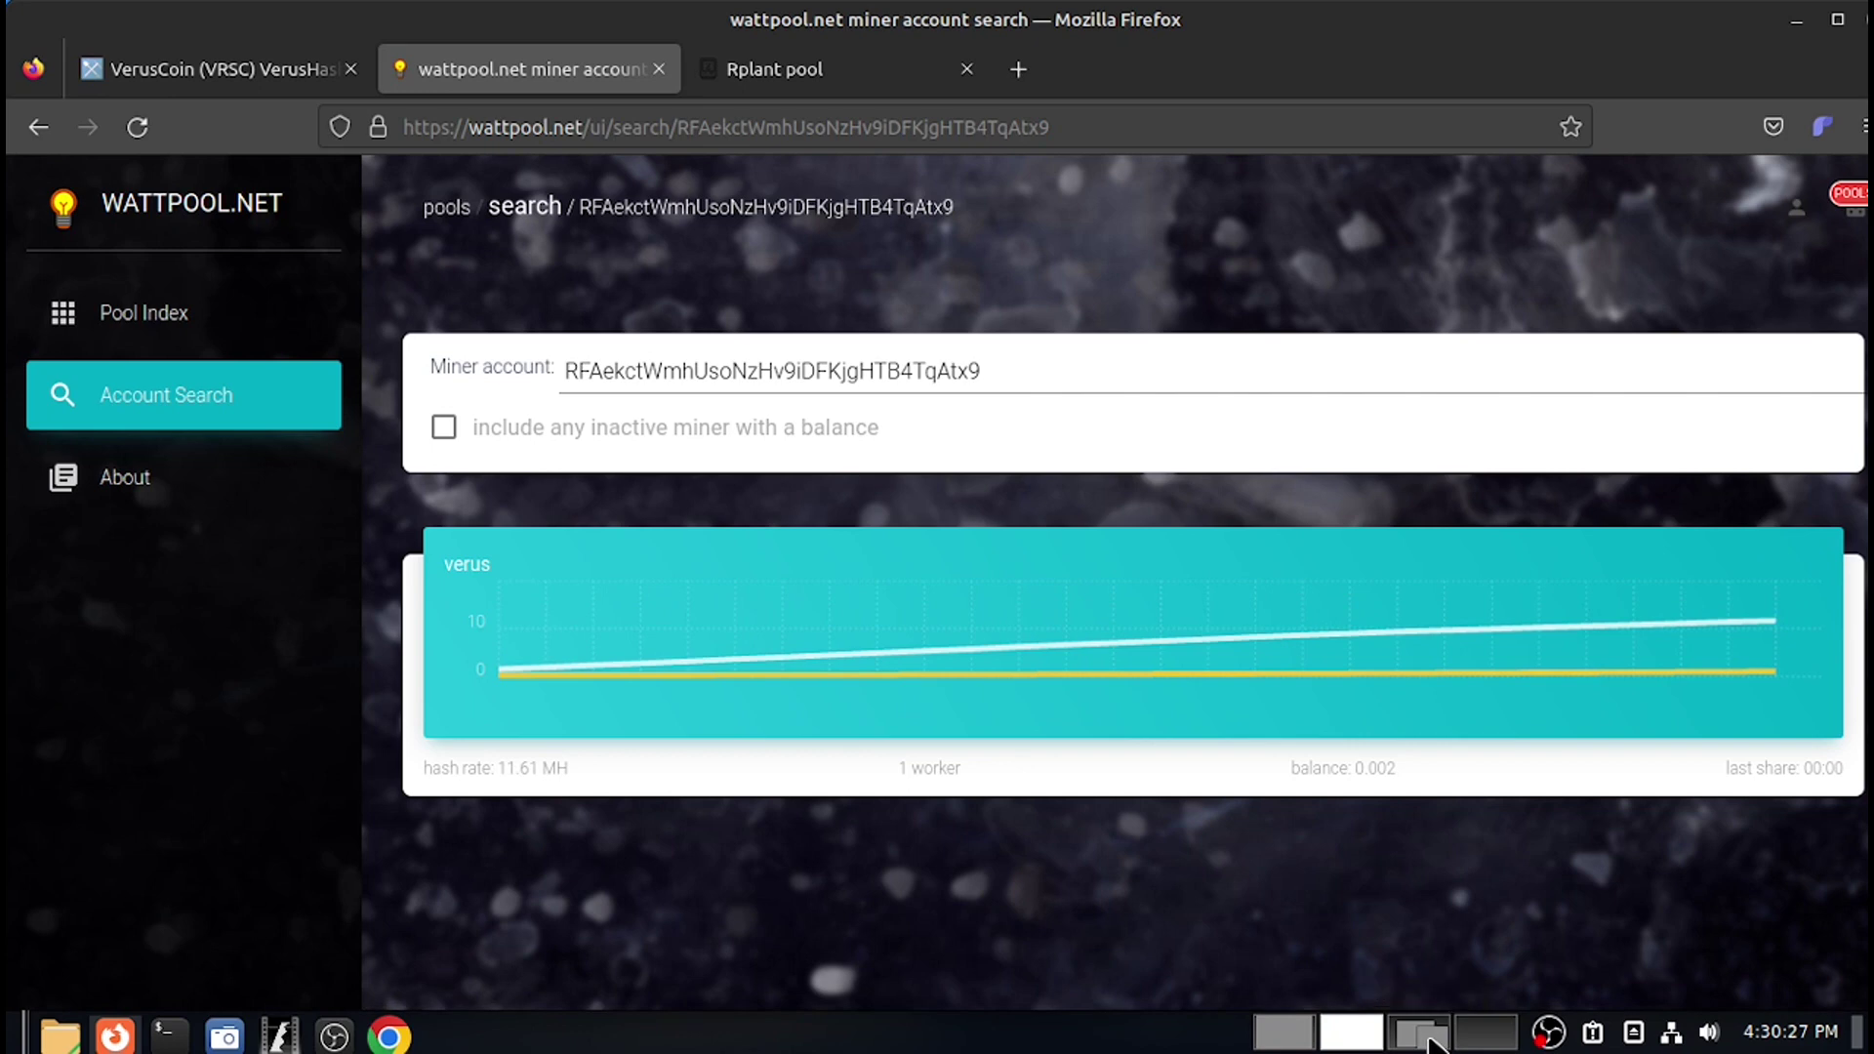
click(1426, 1034)
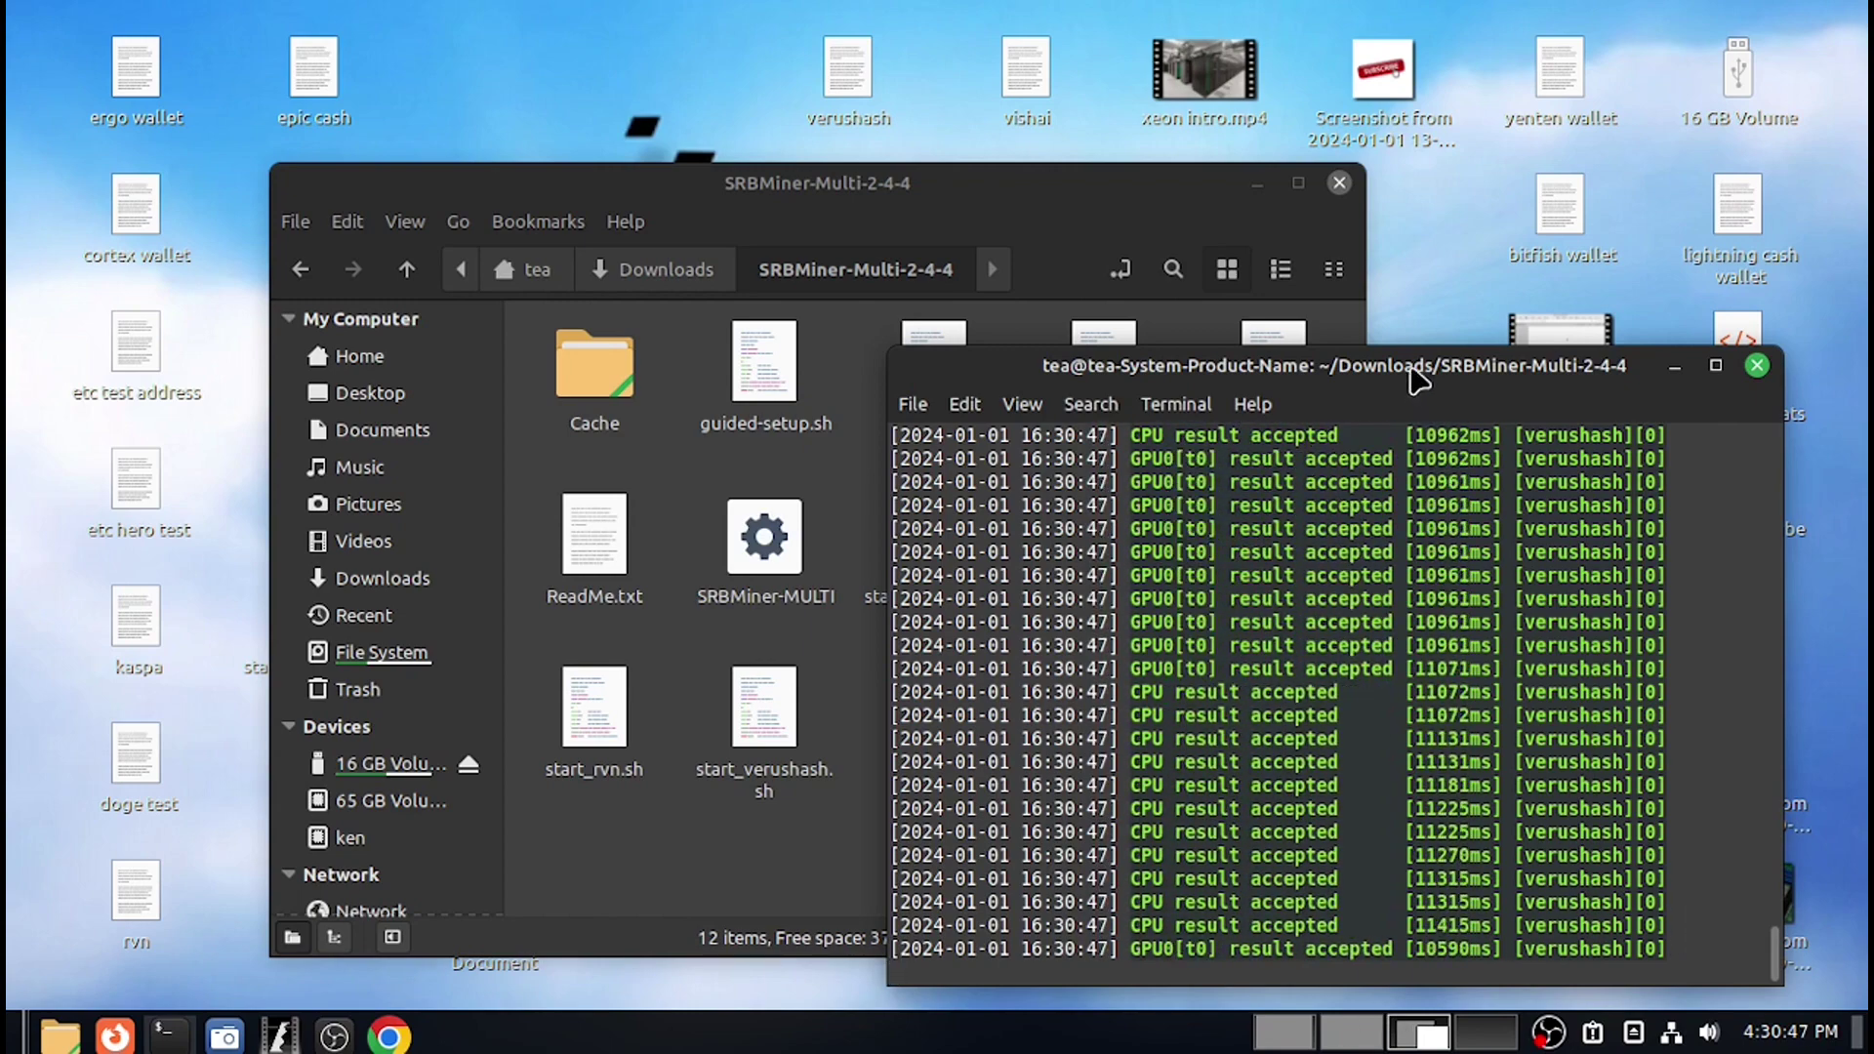
Move the miner terminal up and right, close the file manager, and bring up the applications menu.
drag(1415, 379, 1499, 260)
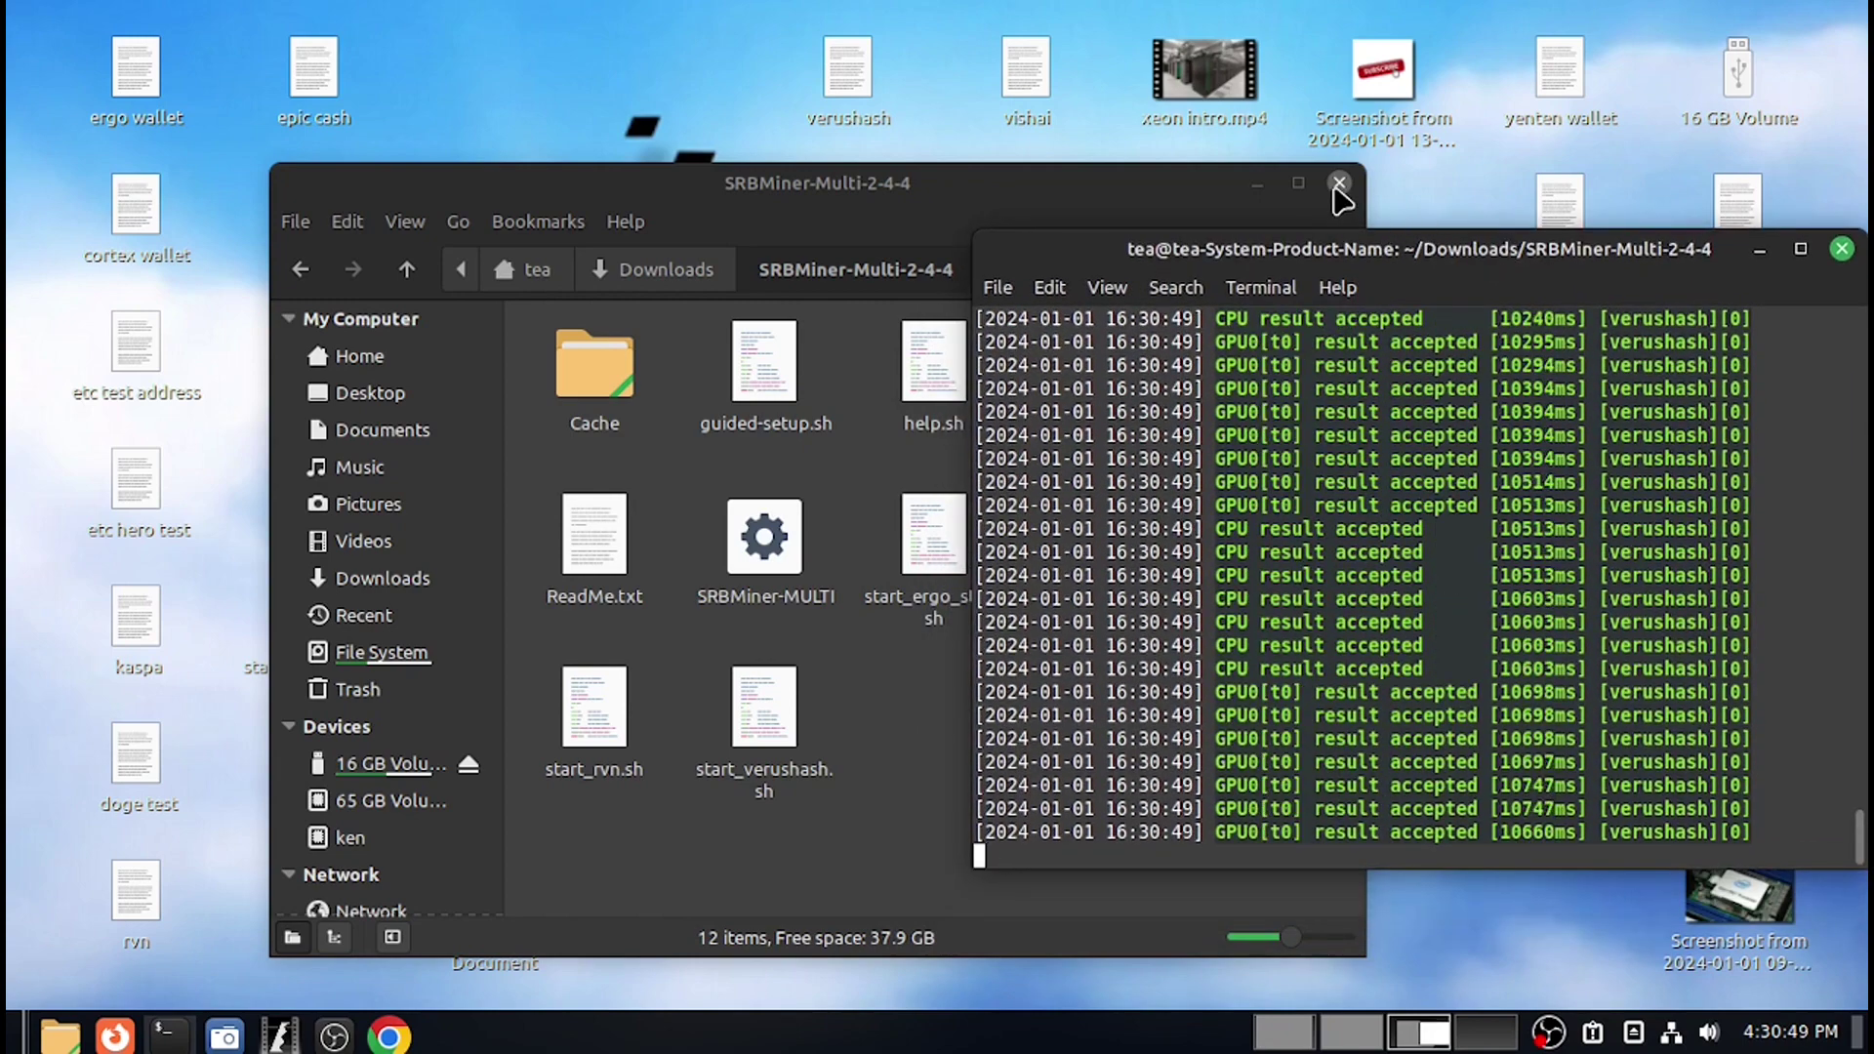
click(1339, 184)
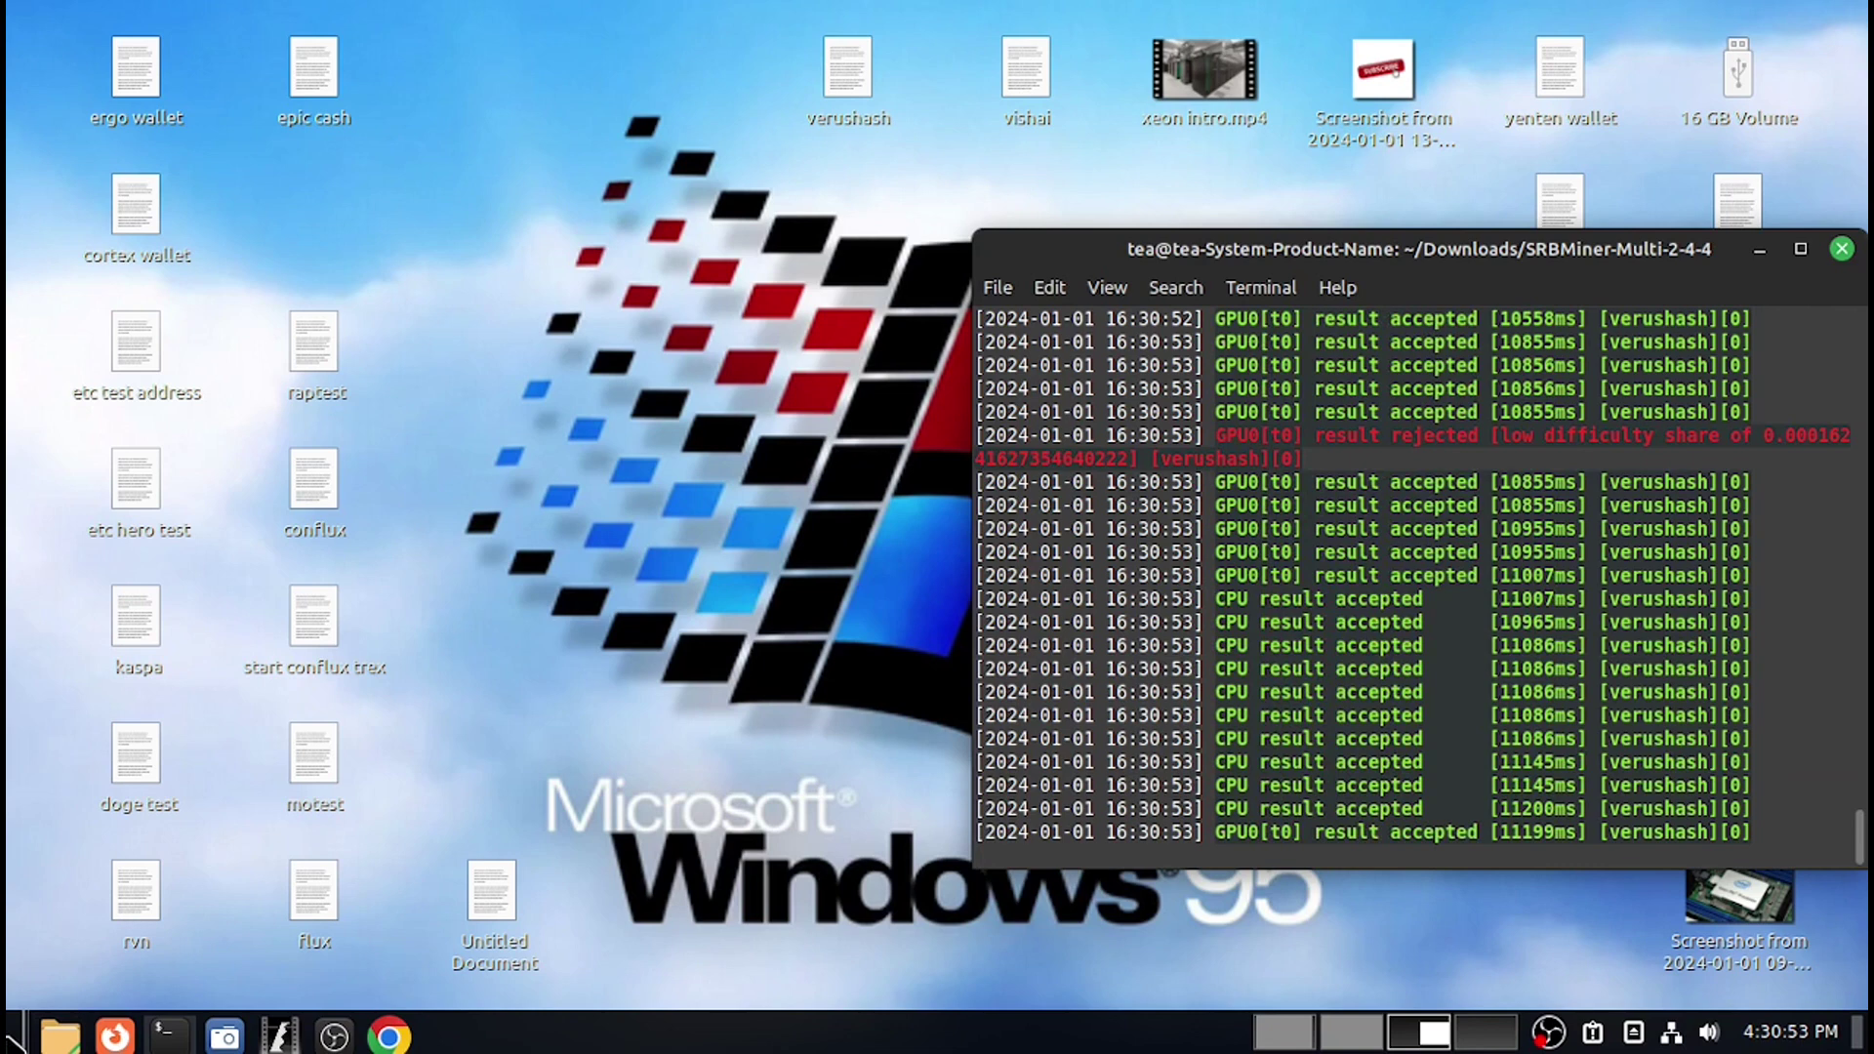
click(22, 1035)
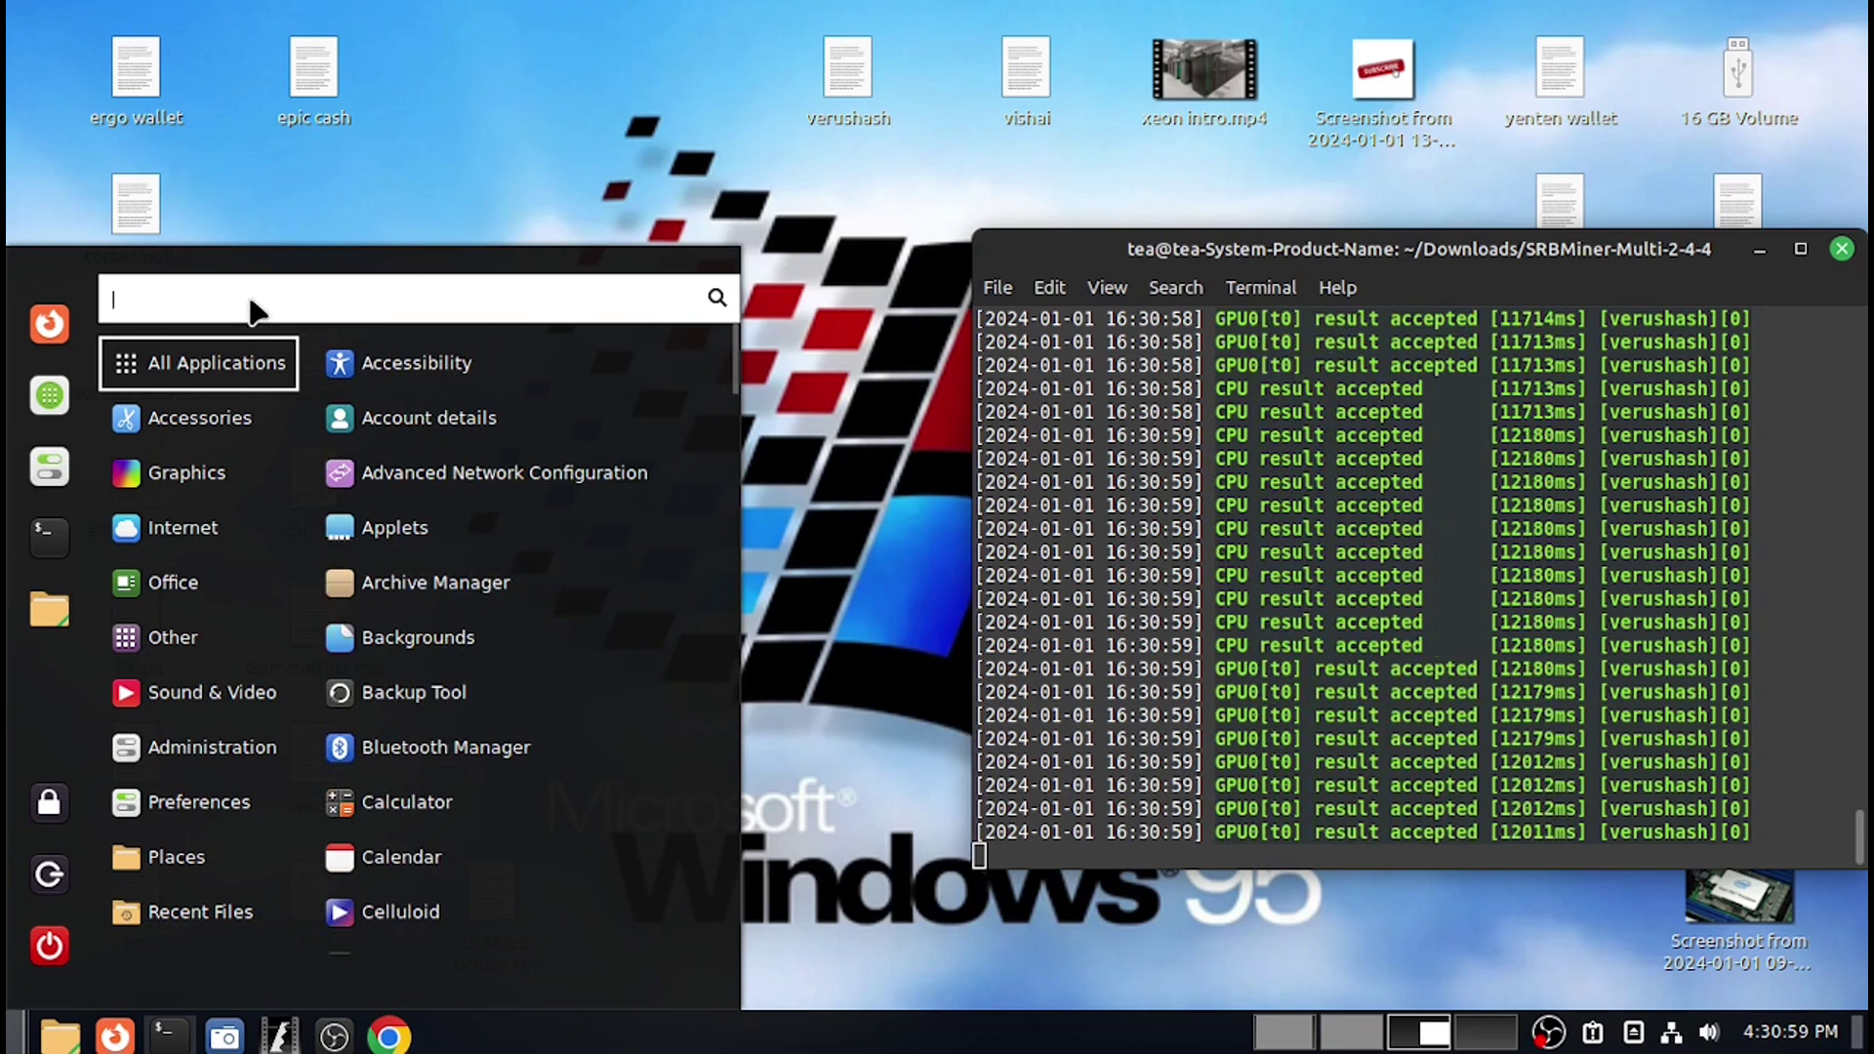
text(sy)
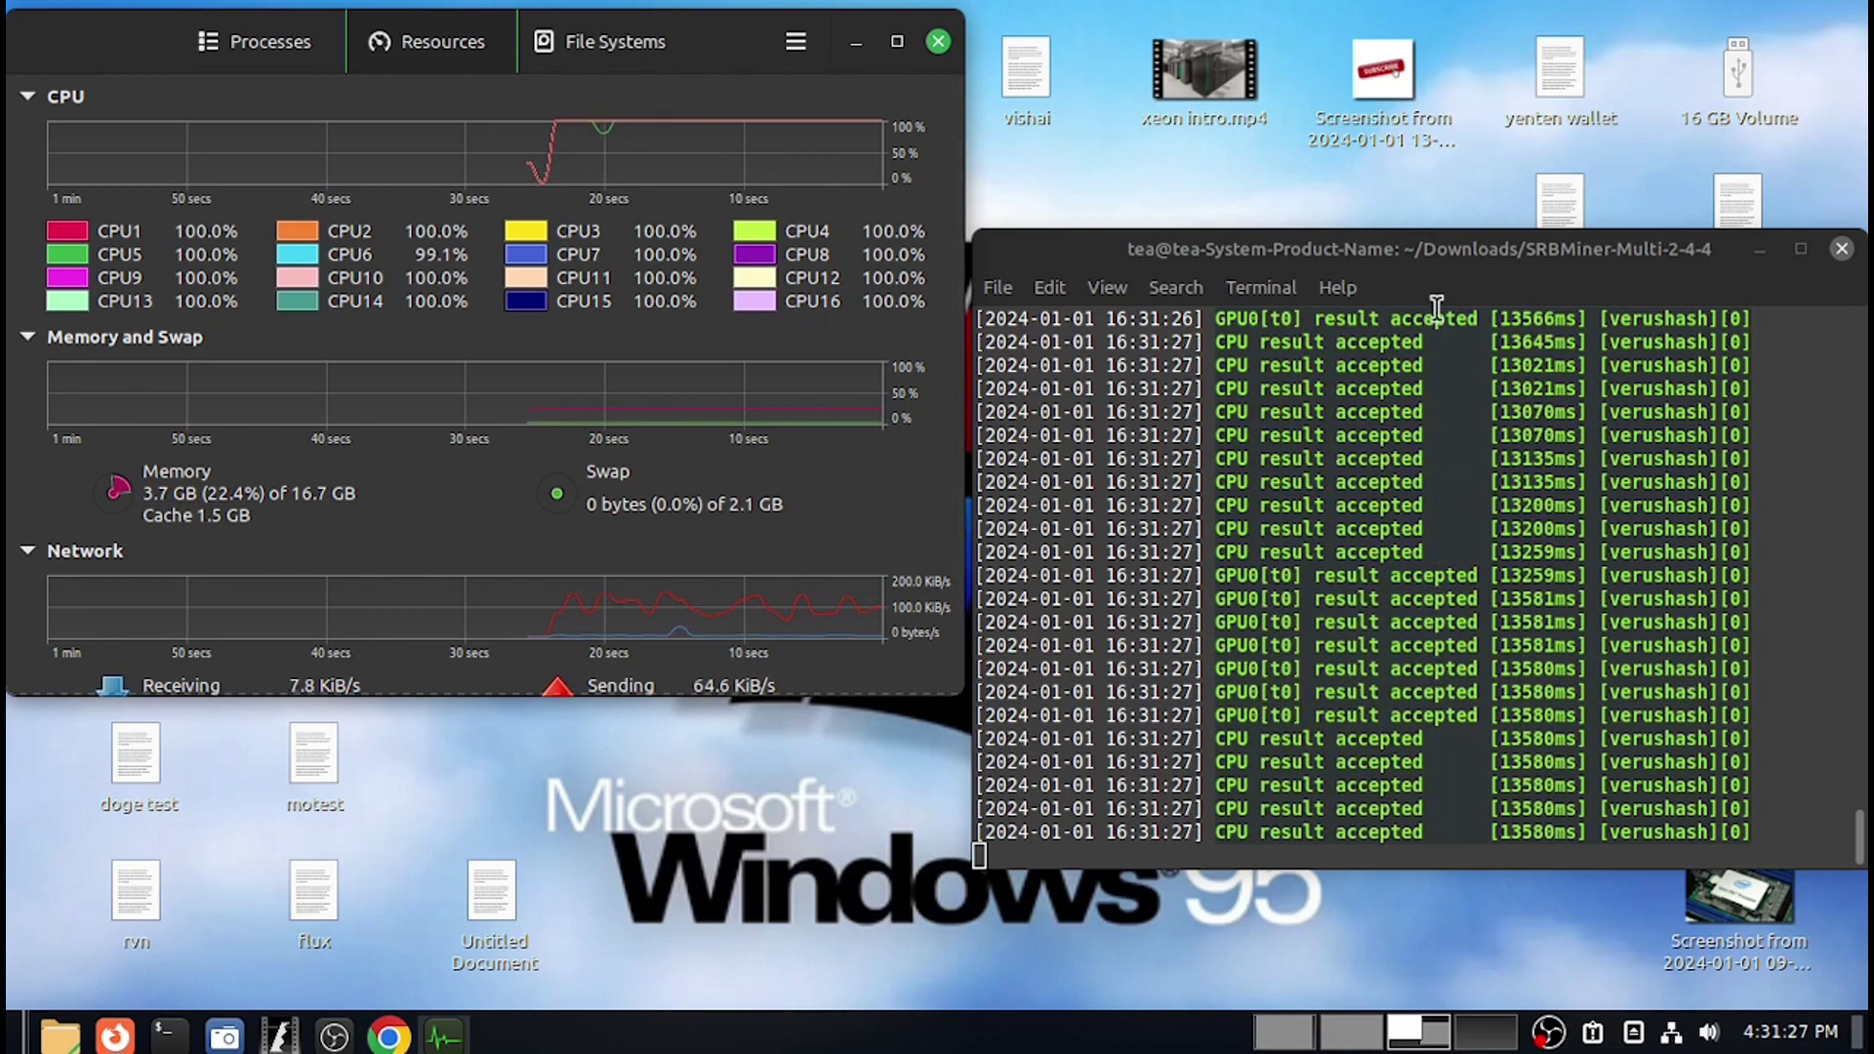
Move the miner terminal to the top of the screen.
drag(1468, 267, 1465, 41)
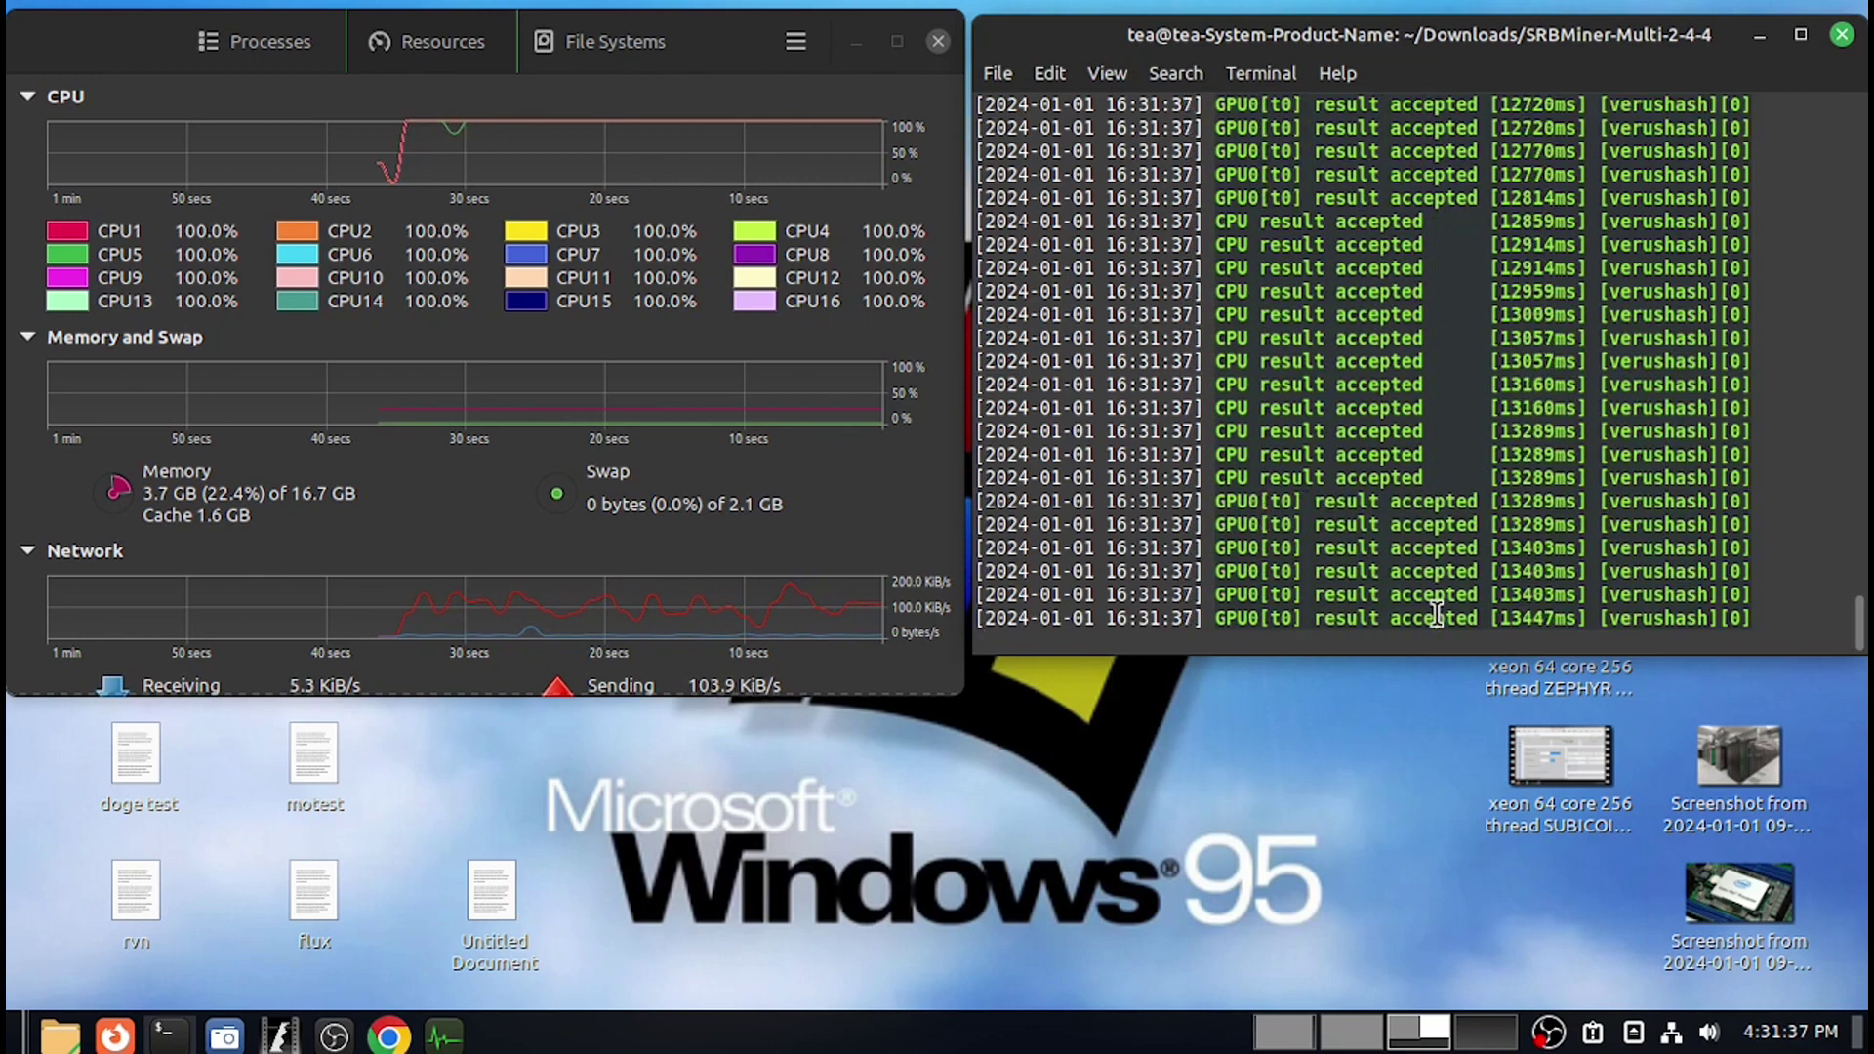
scroll(1862, 622, up, 2)
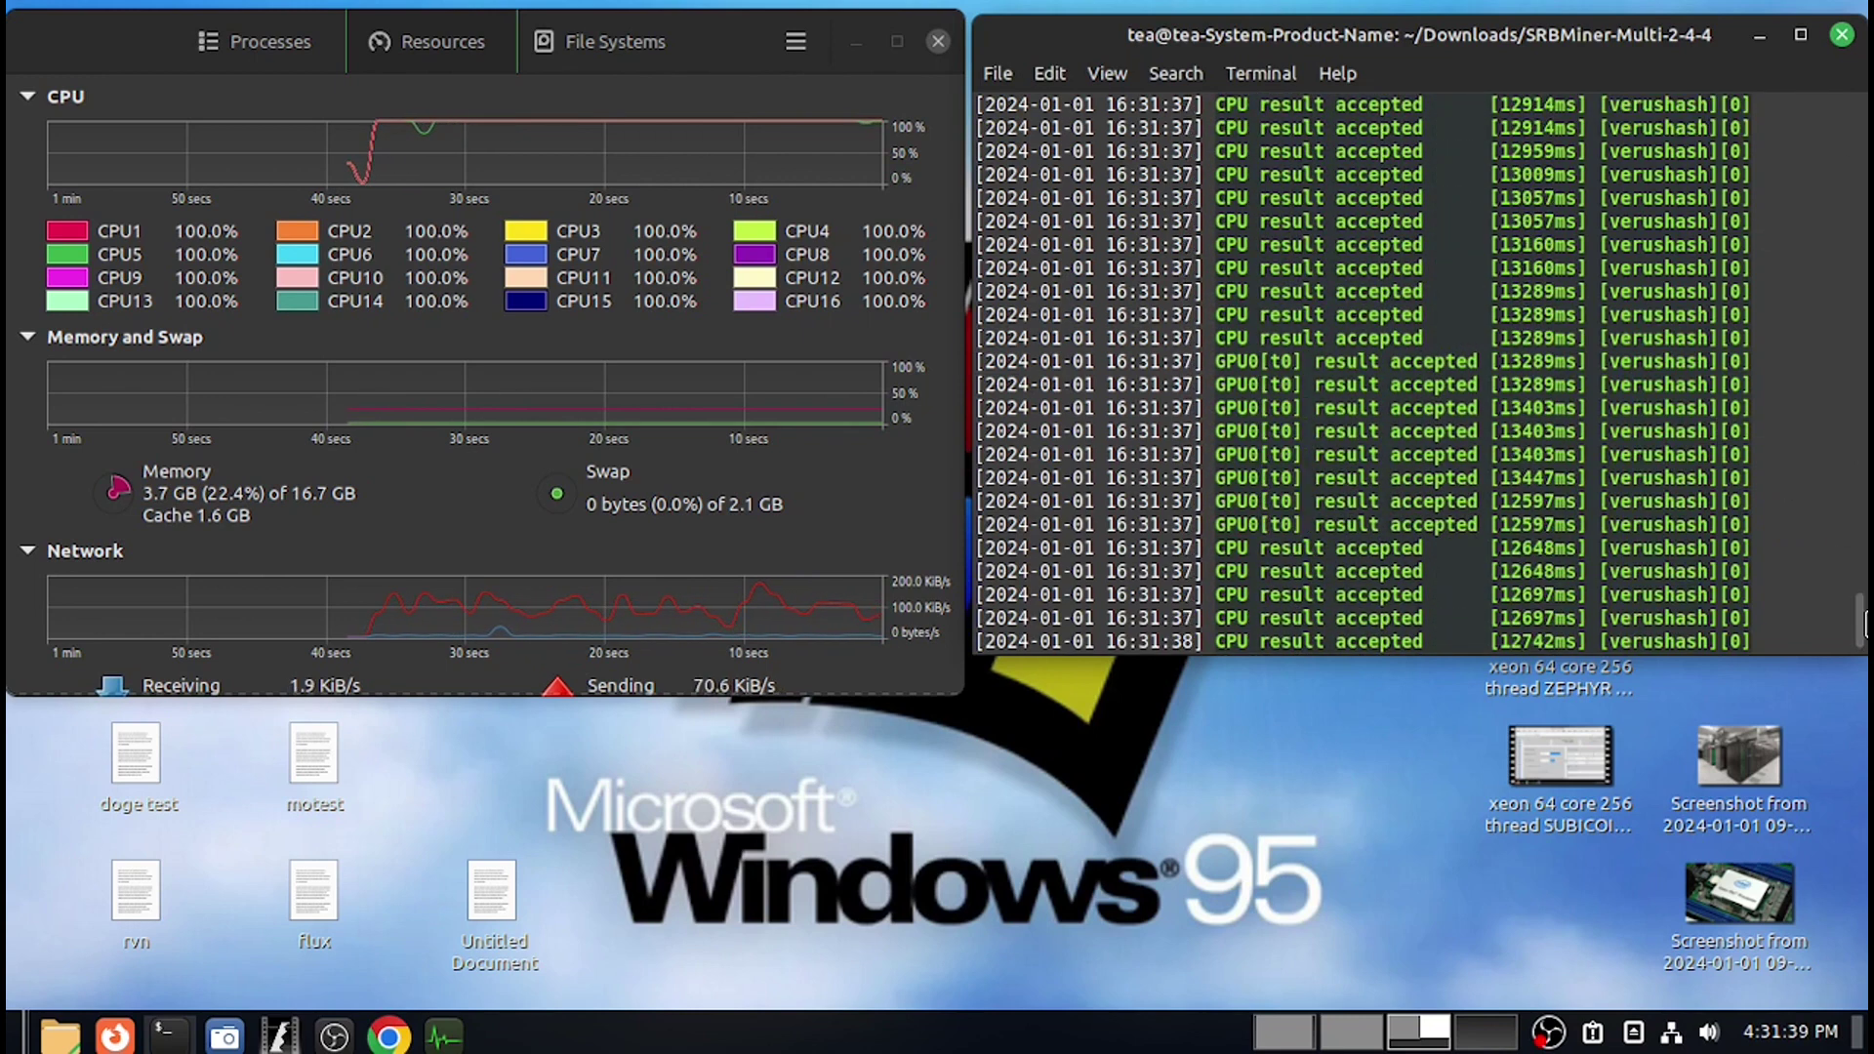
mouse_move(1863, 632)
mouse_down()
mouse_move(1829, 390)
mouse_move(1828, 135)
mouse_up()
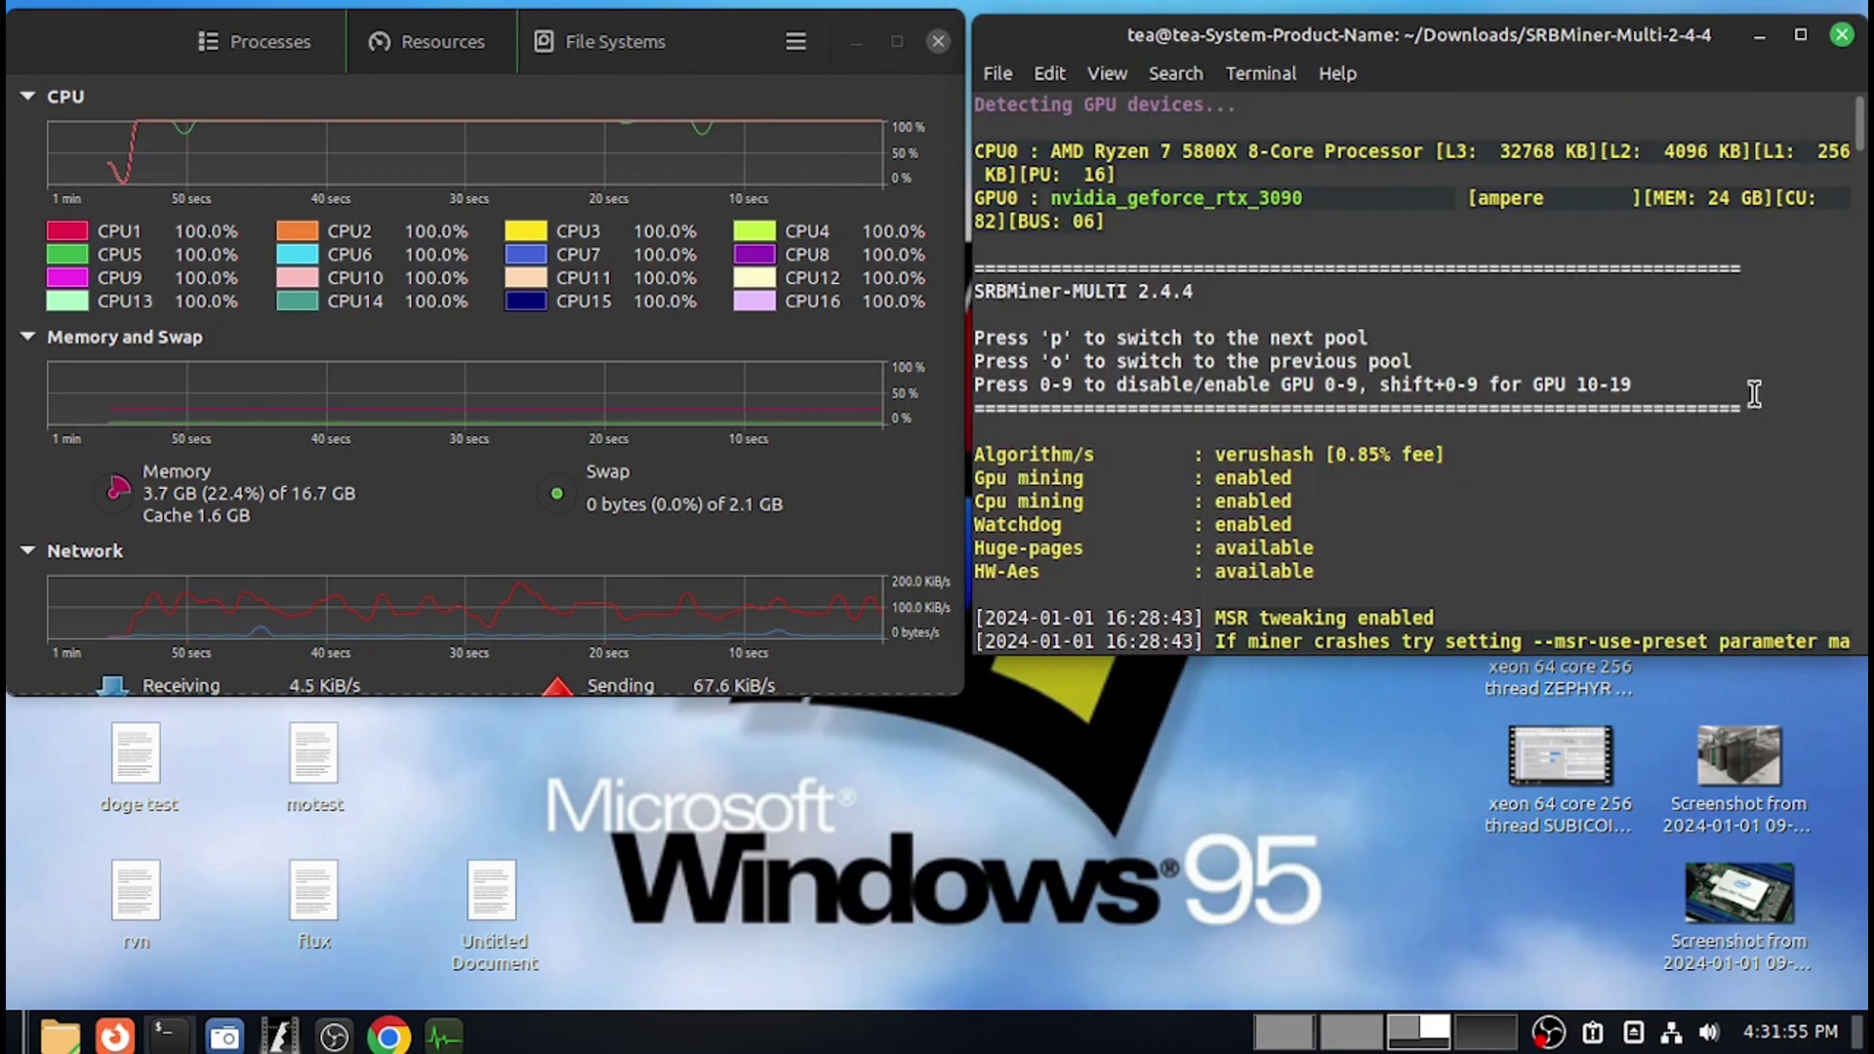
scroll(1754, 395, down, 4)
scroll(1755, 397, down, 3)
scroll(1758, 399, down, 3)
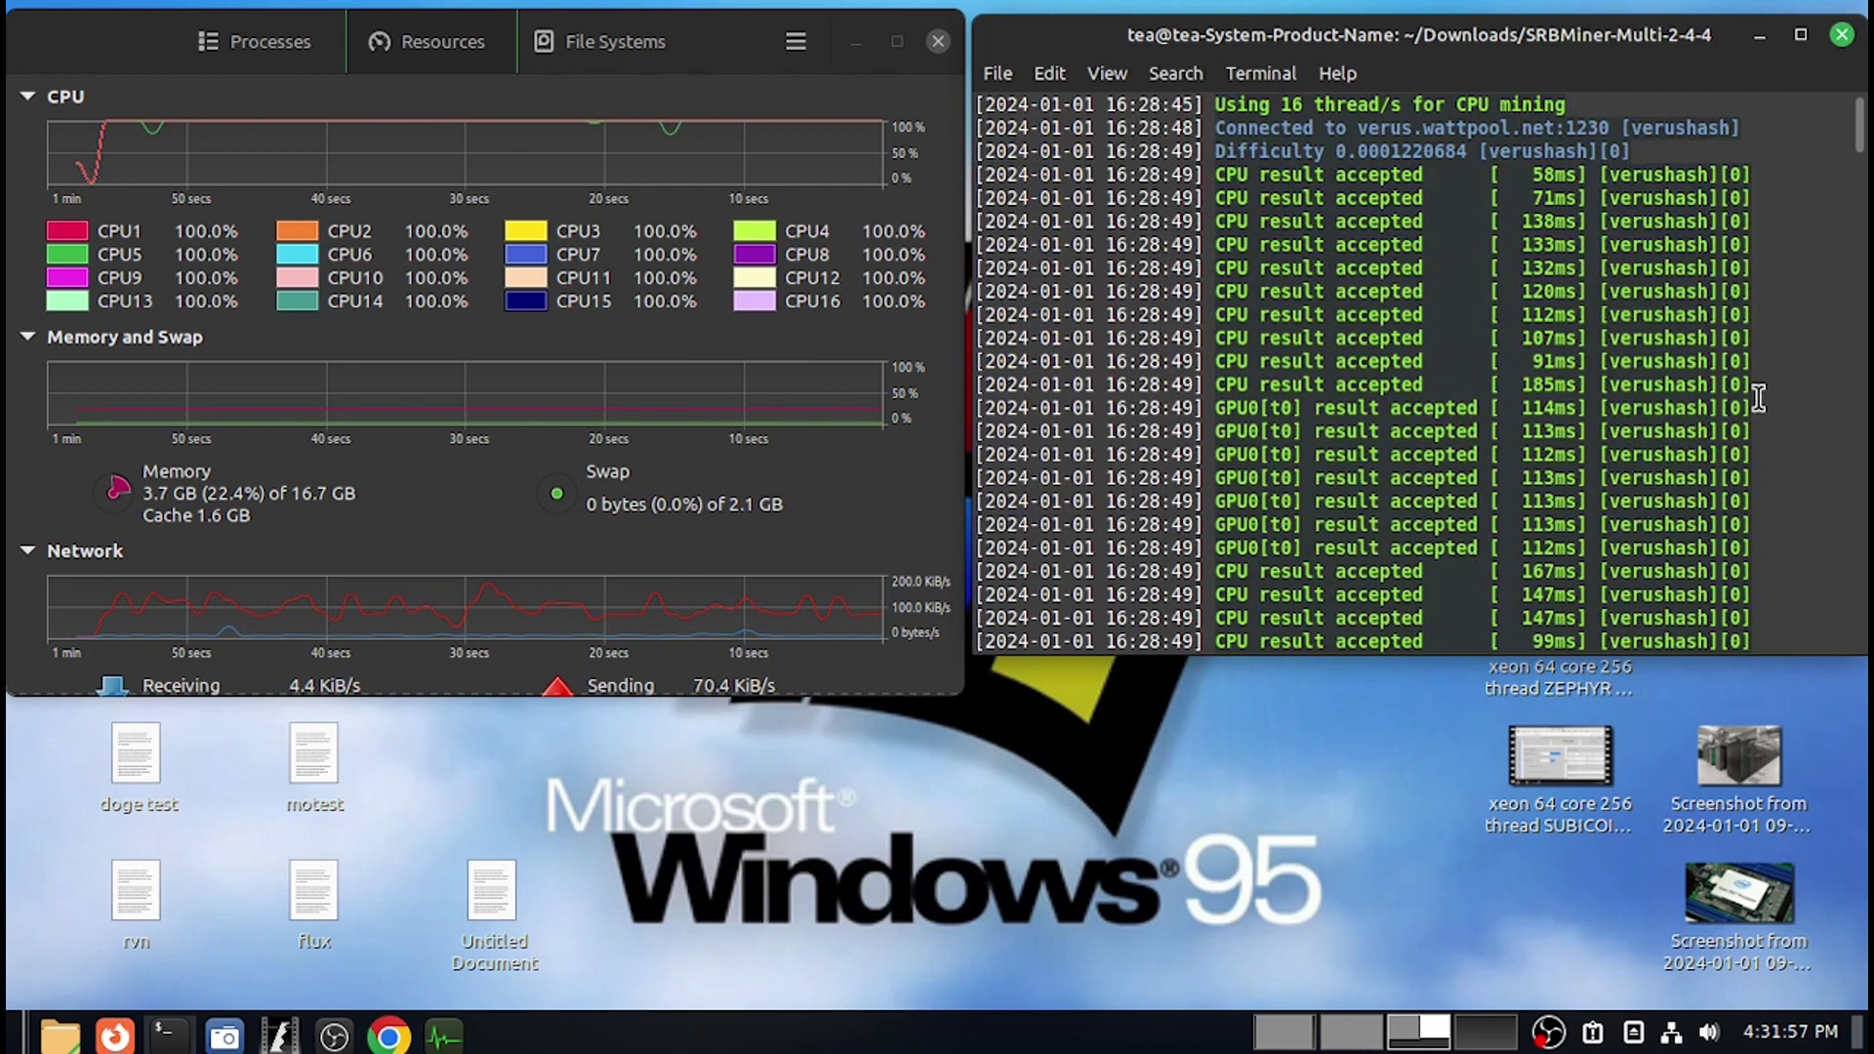
scroll(1762, 373, down, 5)
scroll(1767, 364, down, 8)
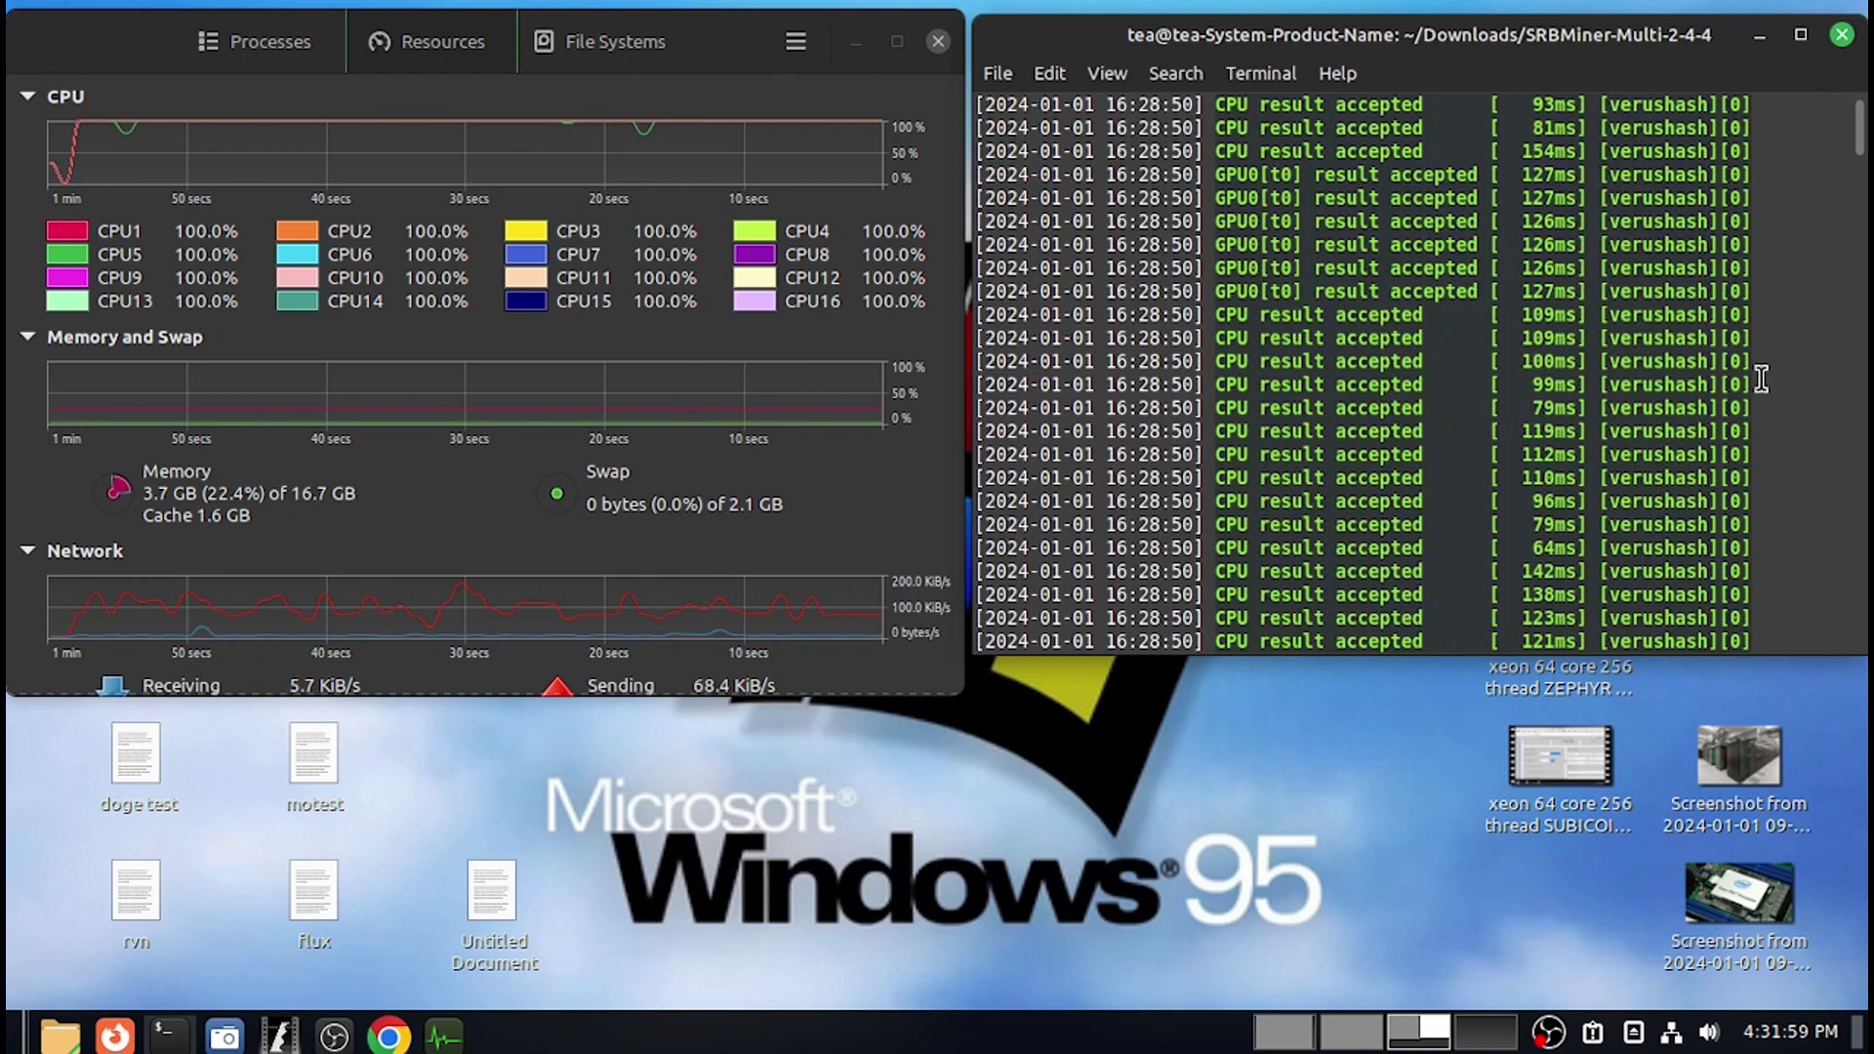
scroll(1763, 376, down, 5)
scroll(1765, 373, down, 5)
scroll(1767, 370, down, 5)
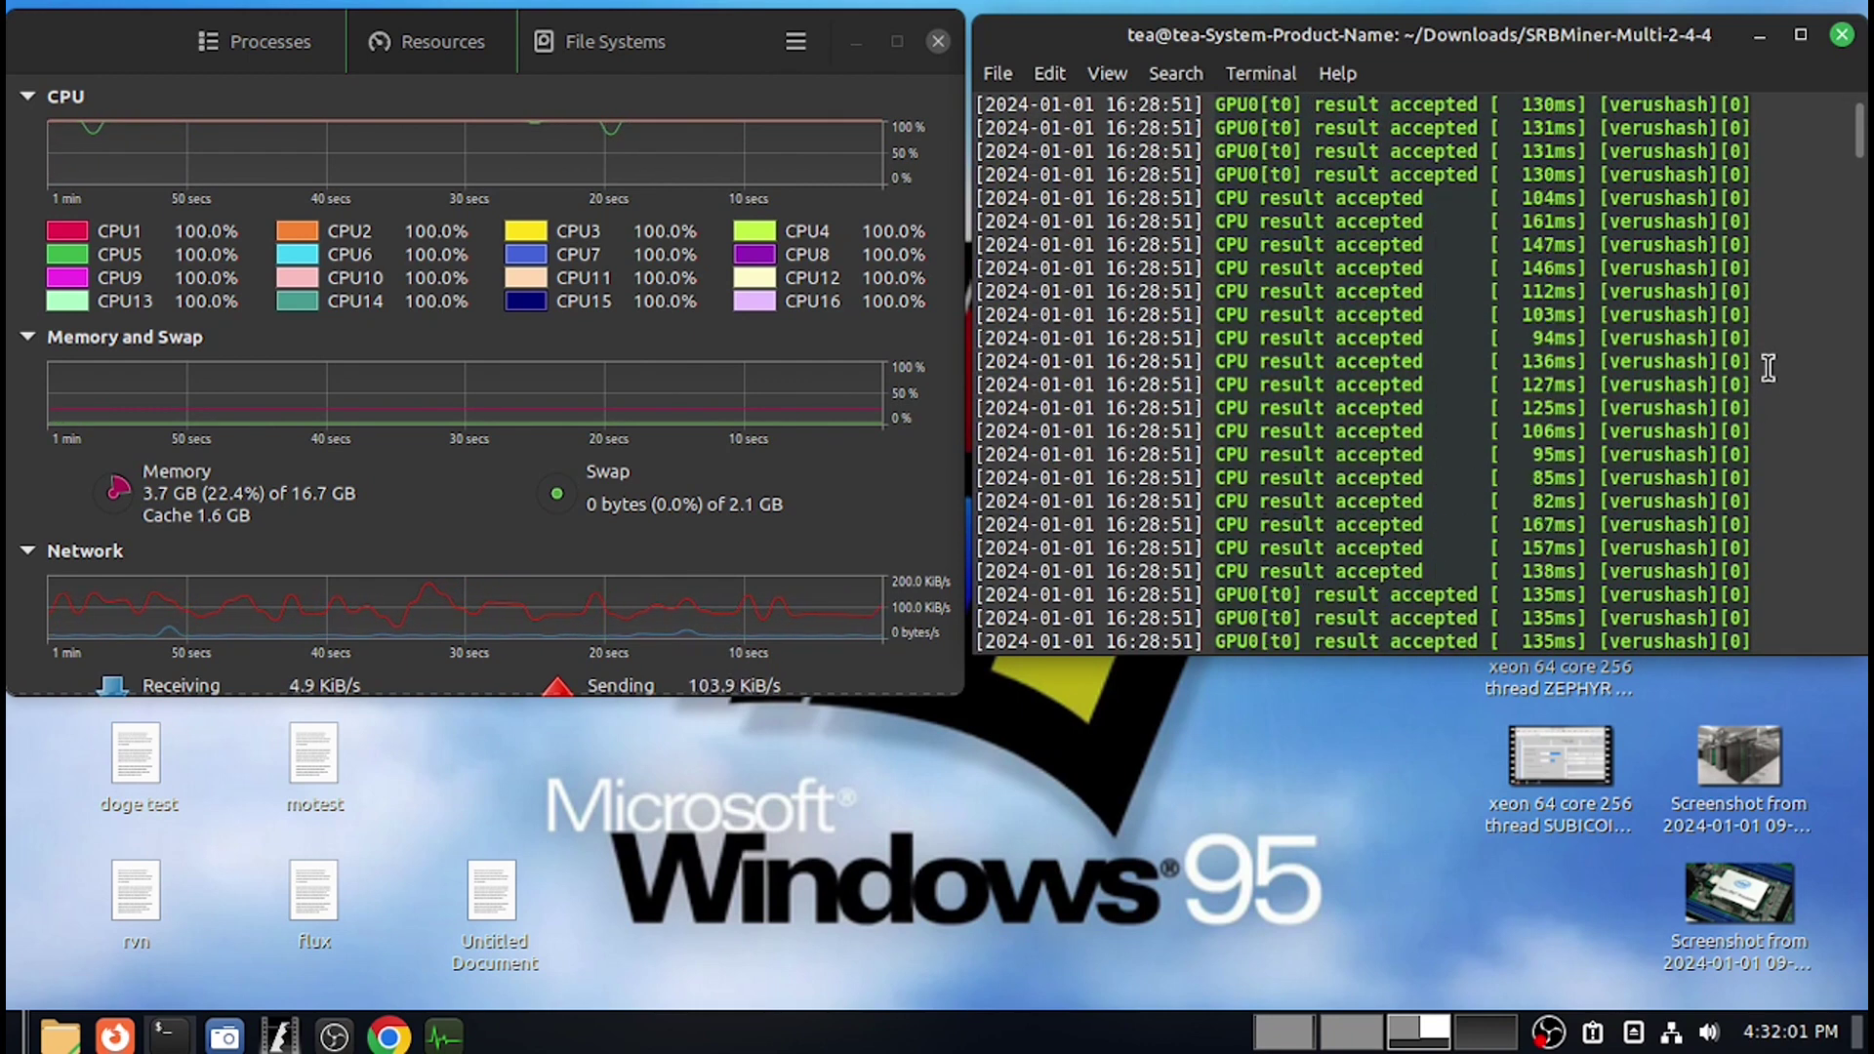
scroll(1768, 366, down, 5)
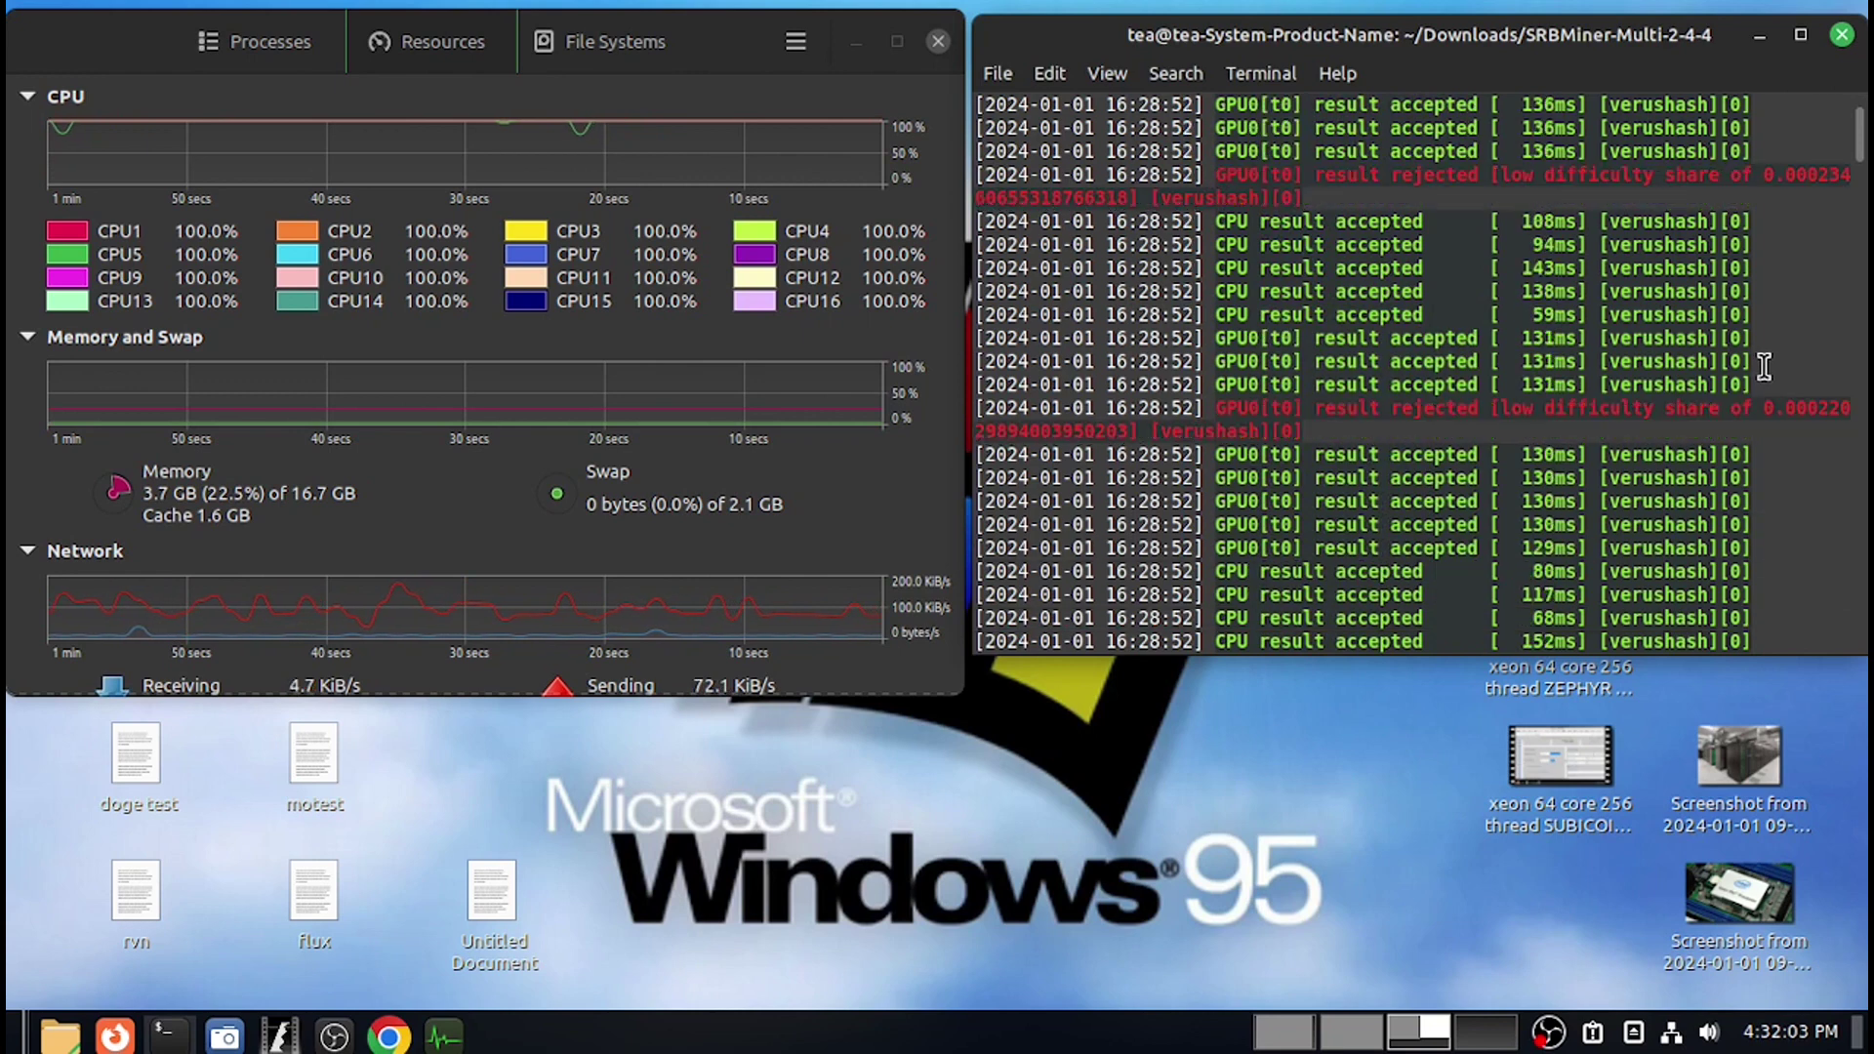
scroll(1761, 362, down, 3)
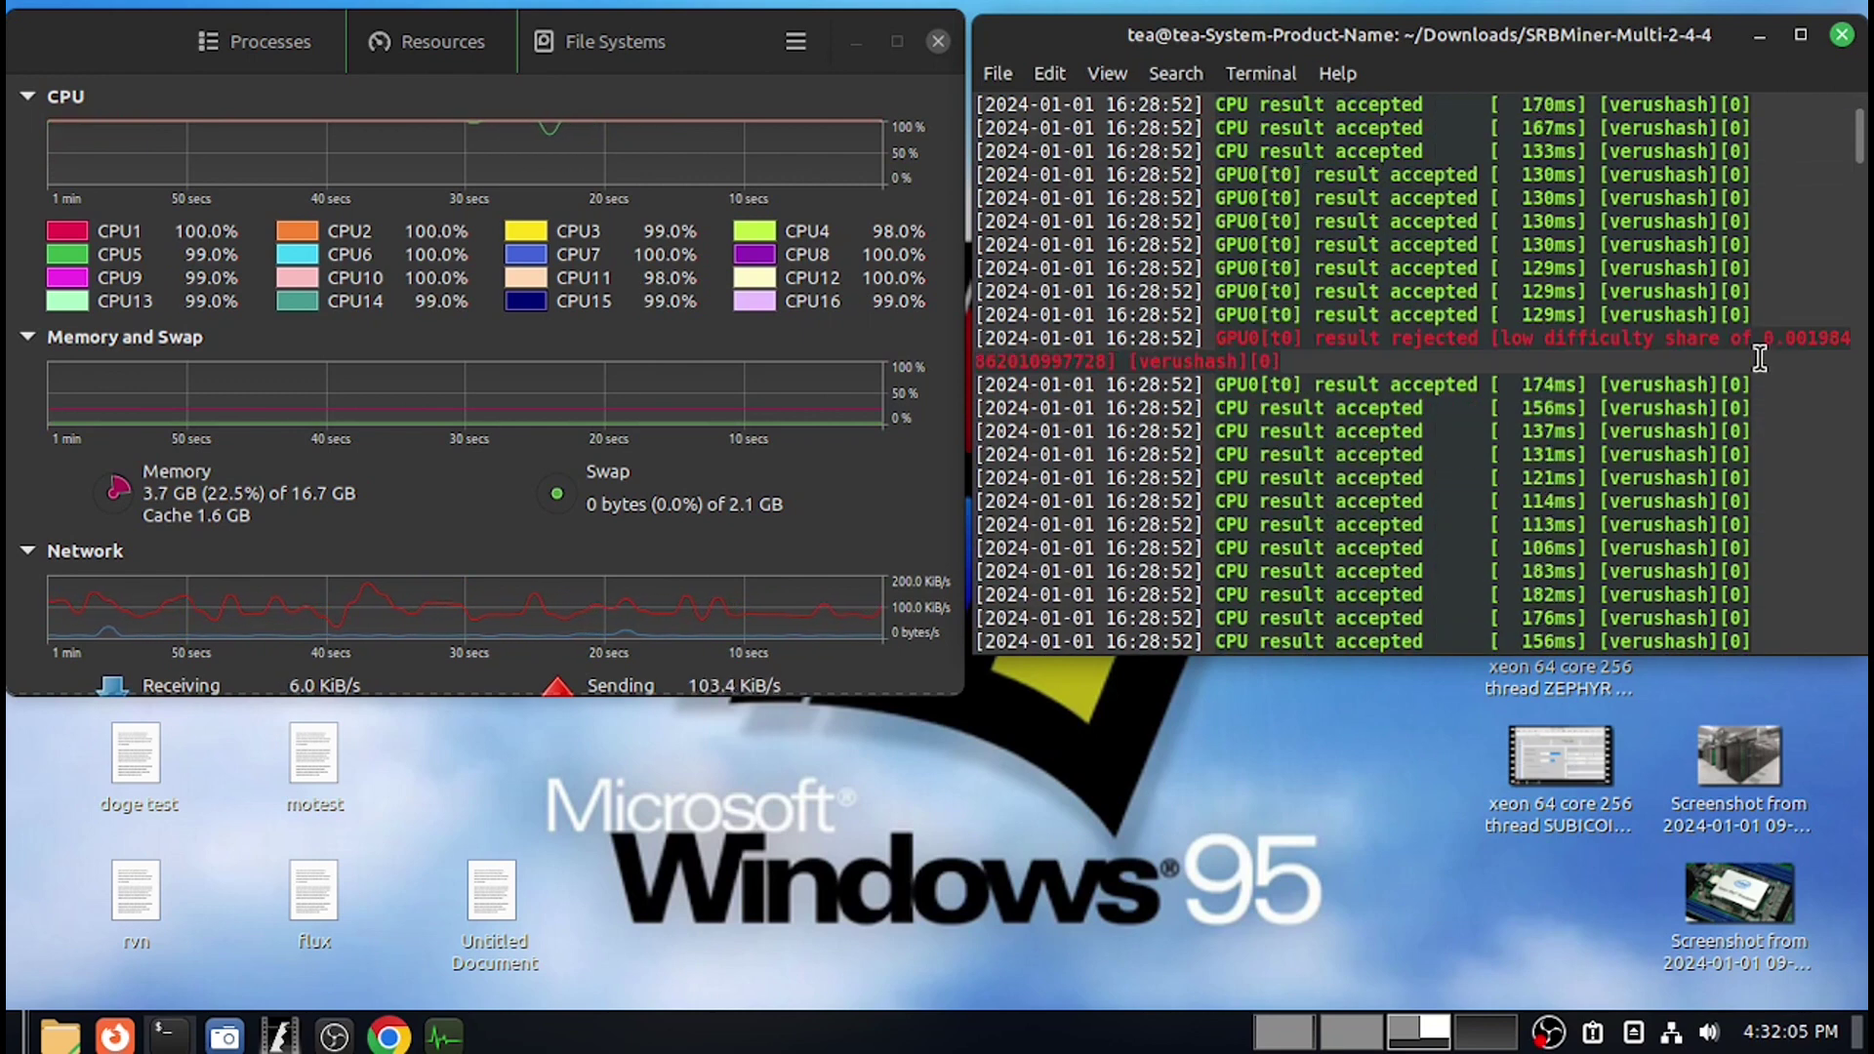
scroll(1761, 362, down, 3)
scroll(1761, 363, down, 6)
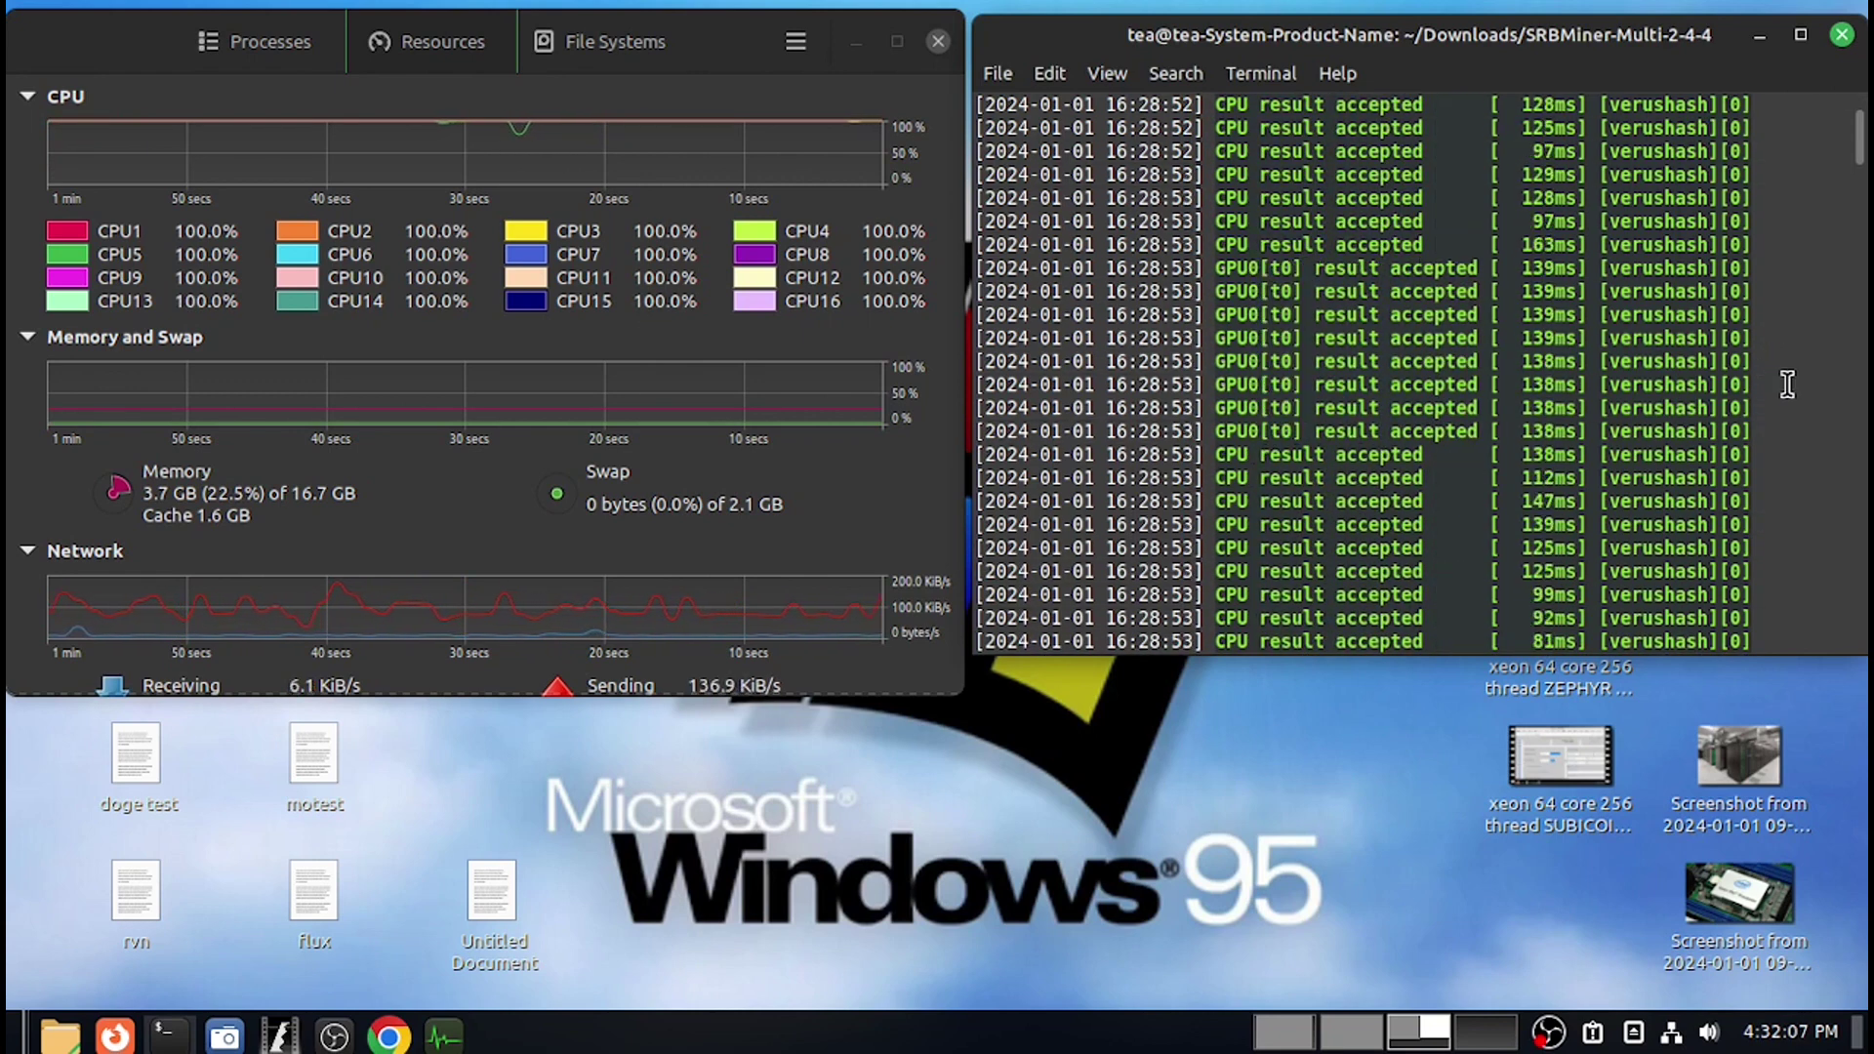
scroll(1787, 383, down, 5)
scroll(1787, 379, down, 5)
scroll(1781, 378, down, 5)
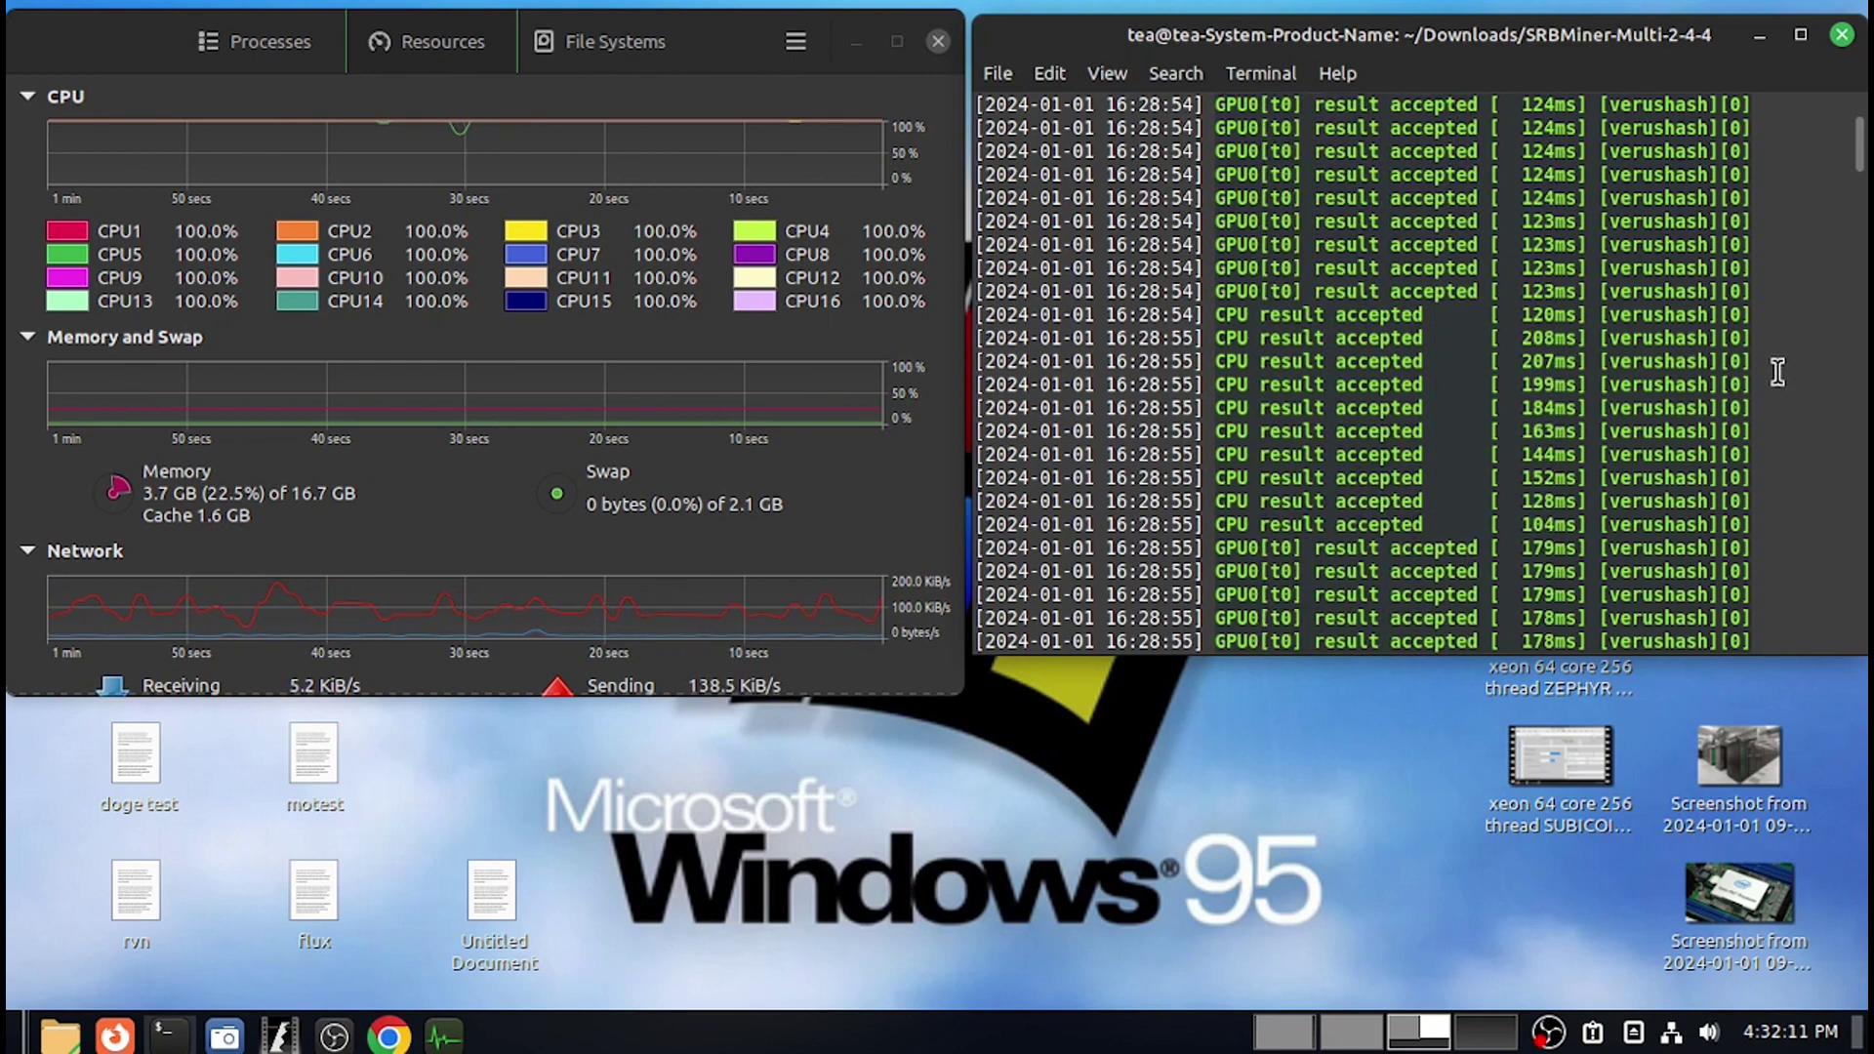
scroll(1776, 373, down, 1)
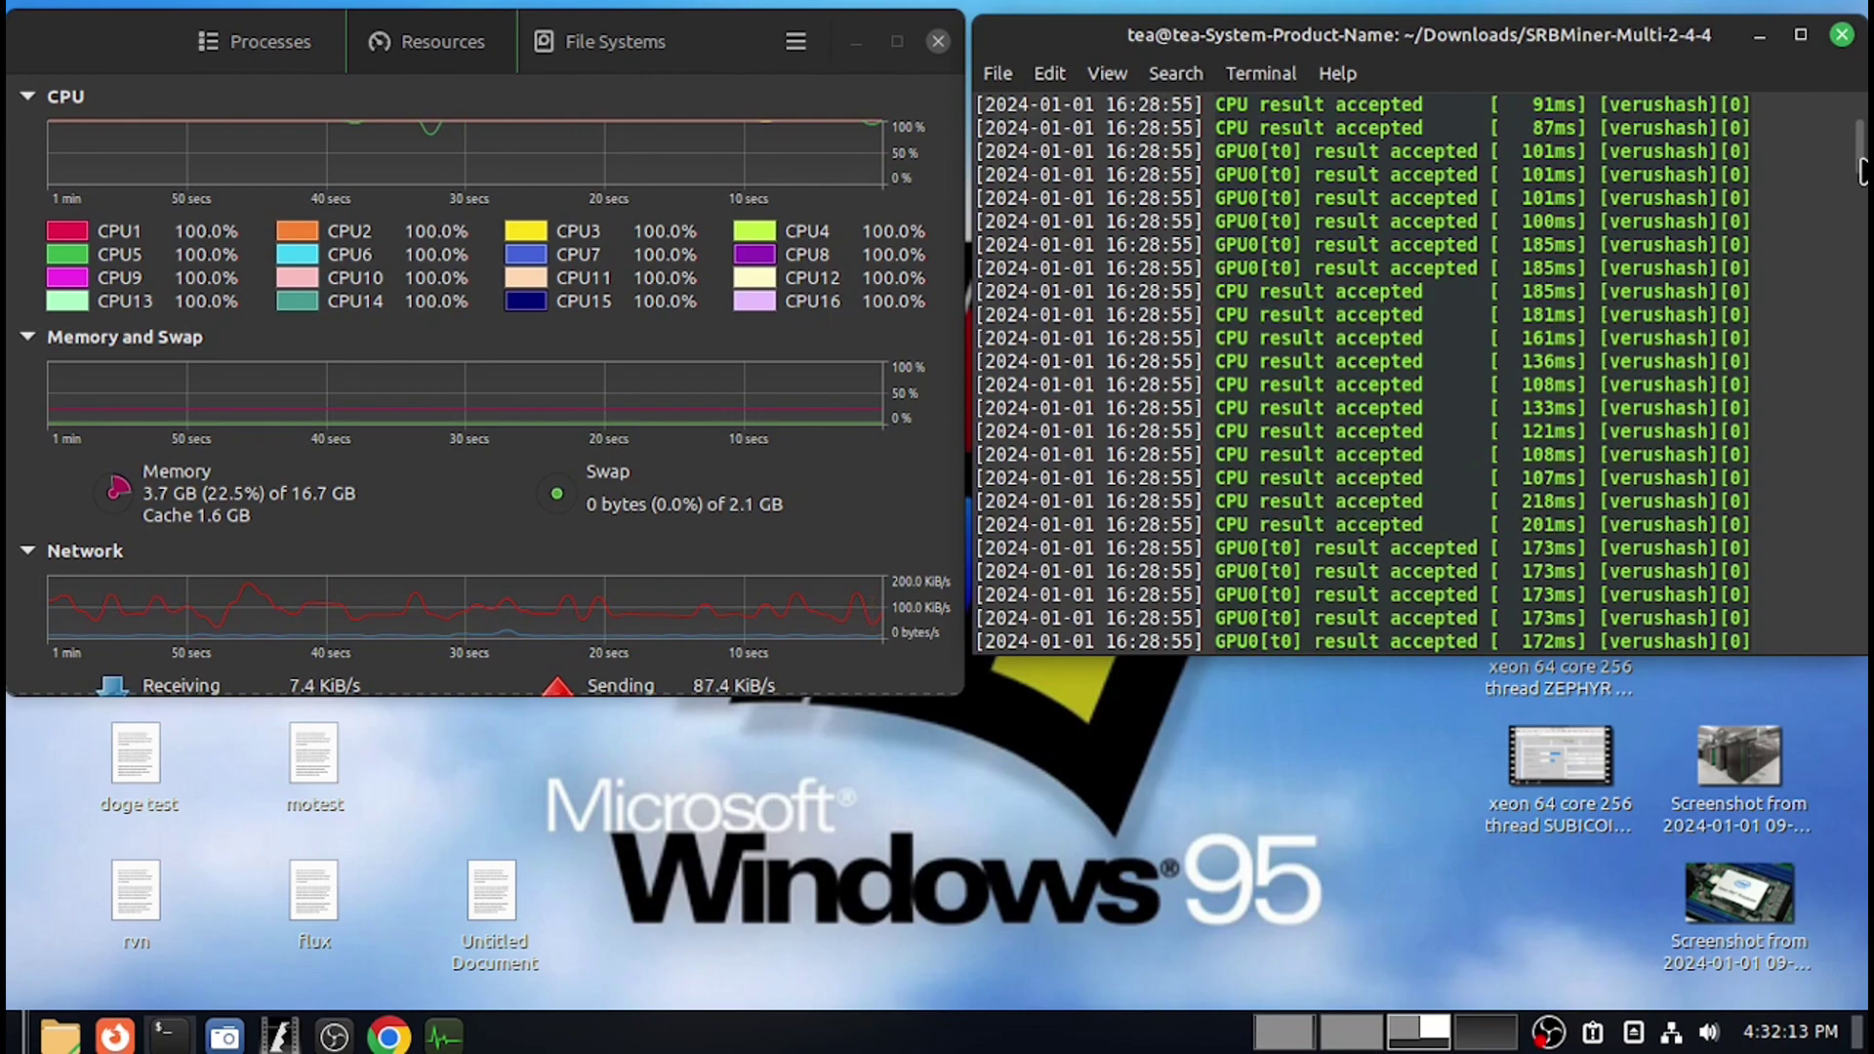
drag(1859, 172, 1865, 348)
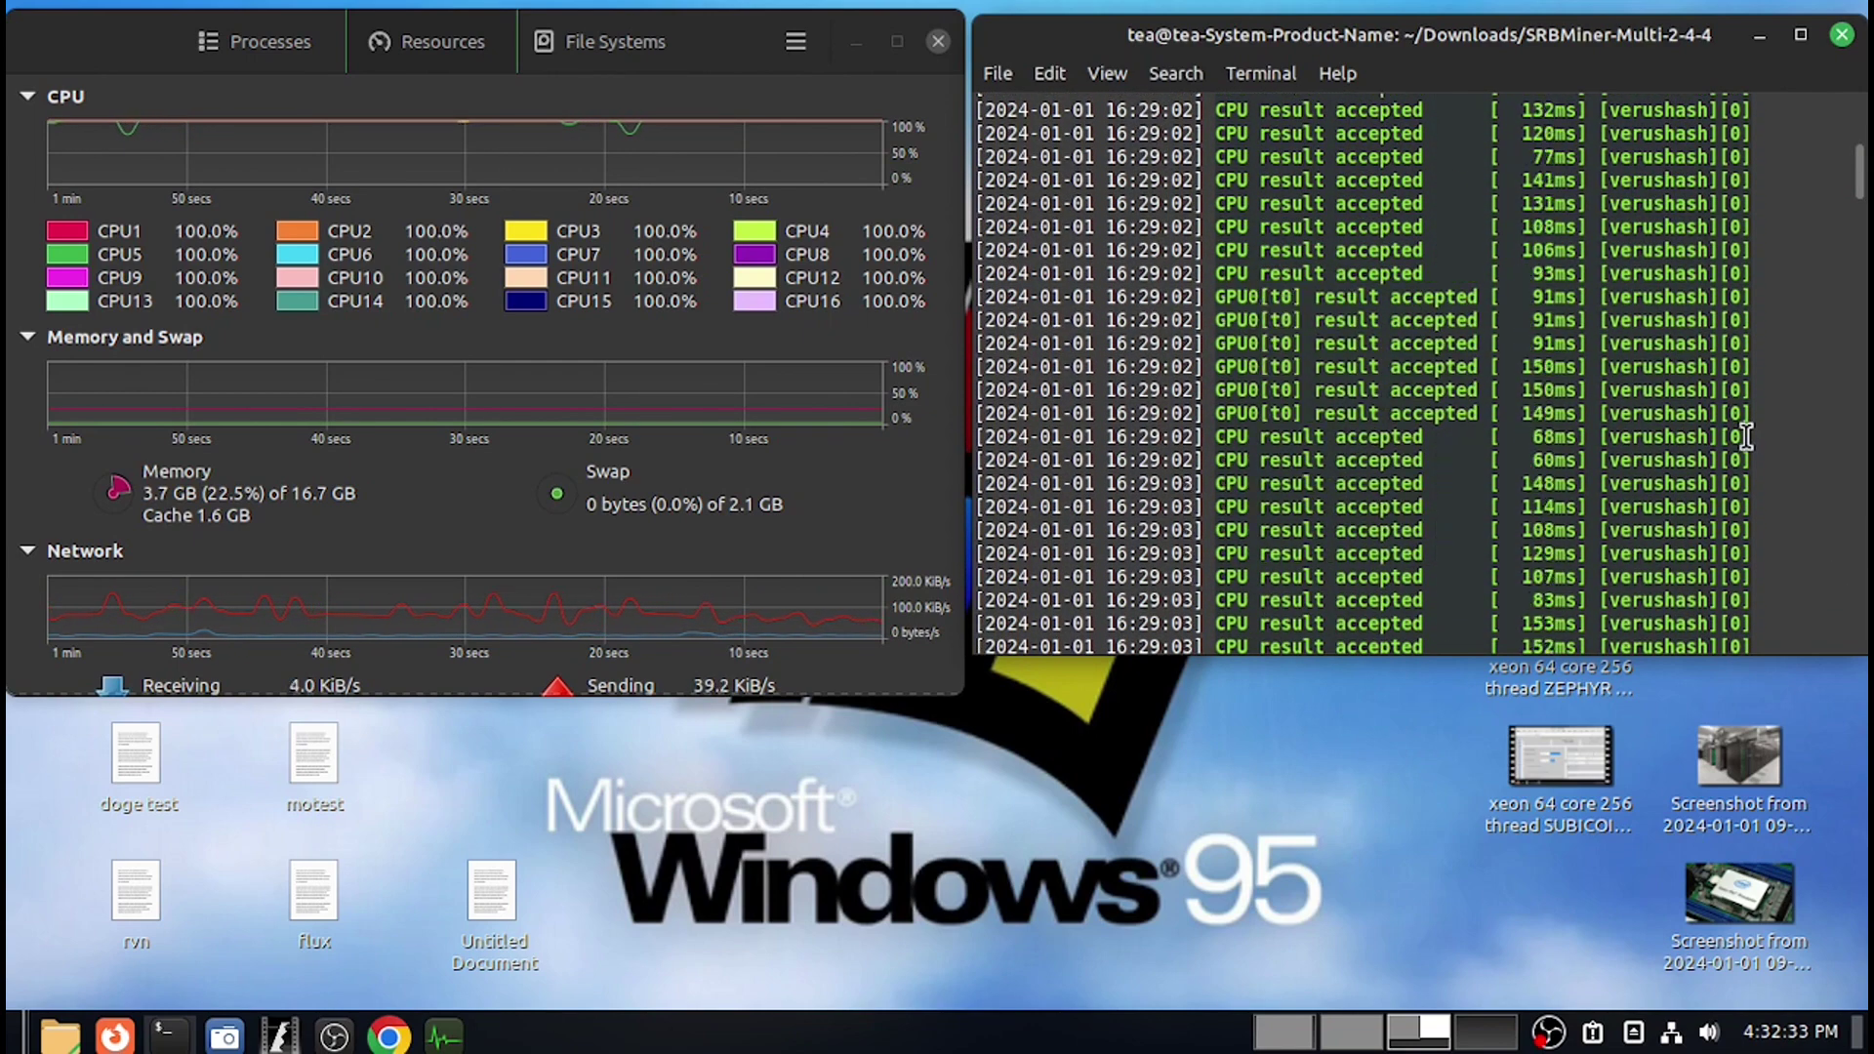
drag(1862, 192, 1865, 210)
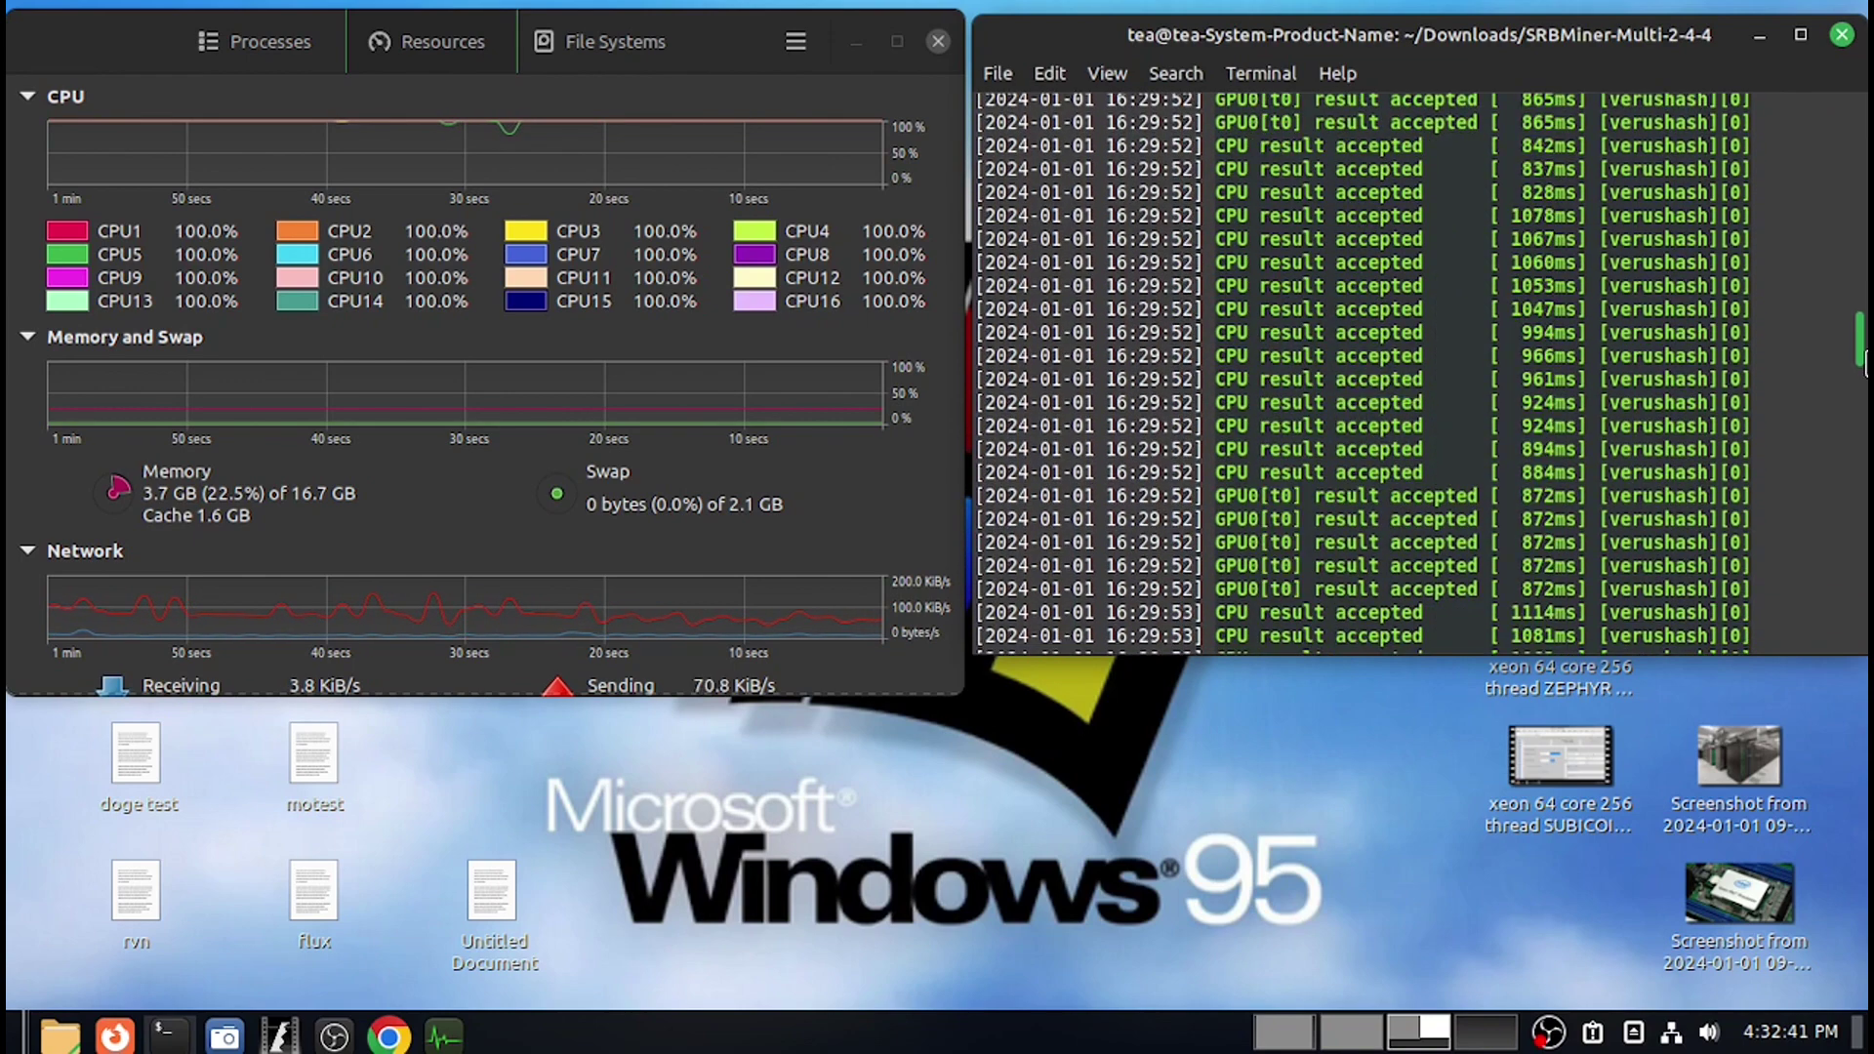
mouse_move(1865, 384)
mouse_down()
mouse_move(1866, 411)
mouse_move(1855, 297)
mouse_up()
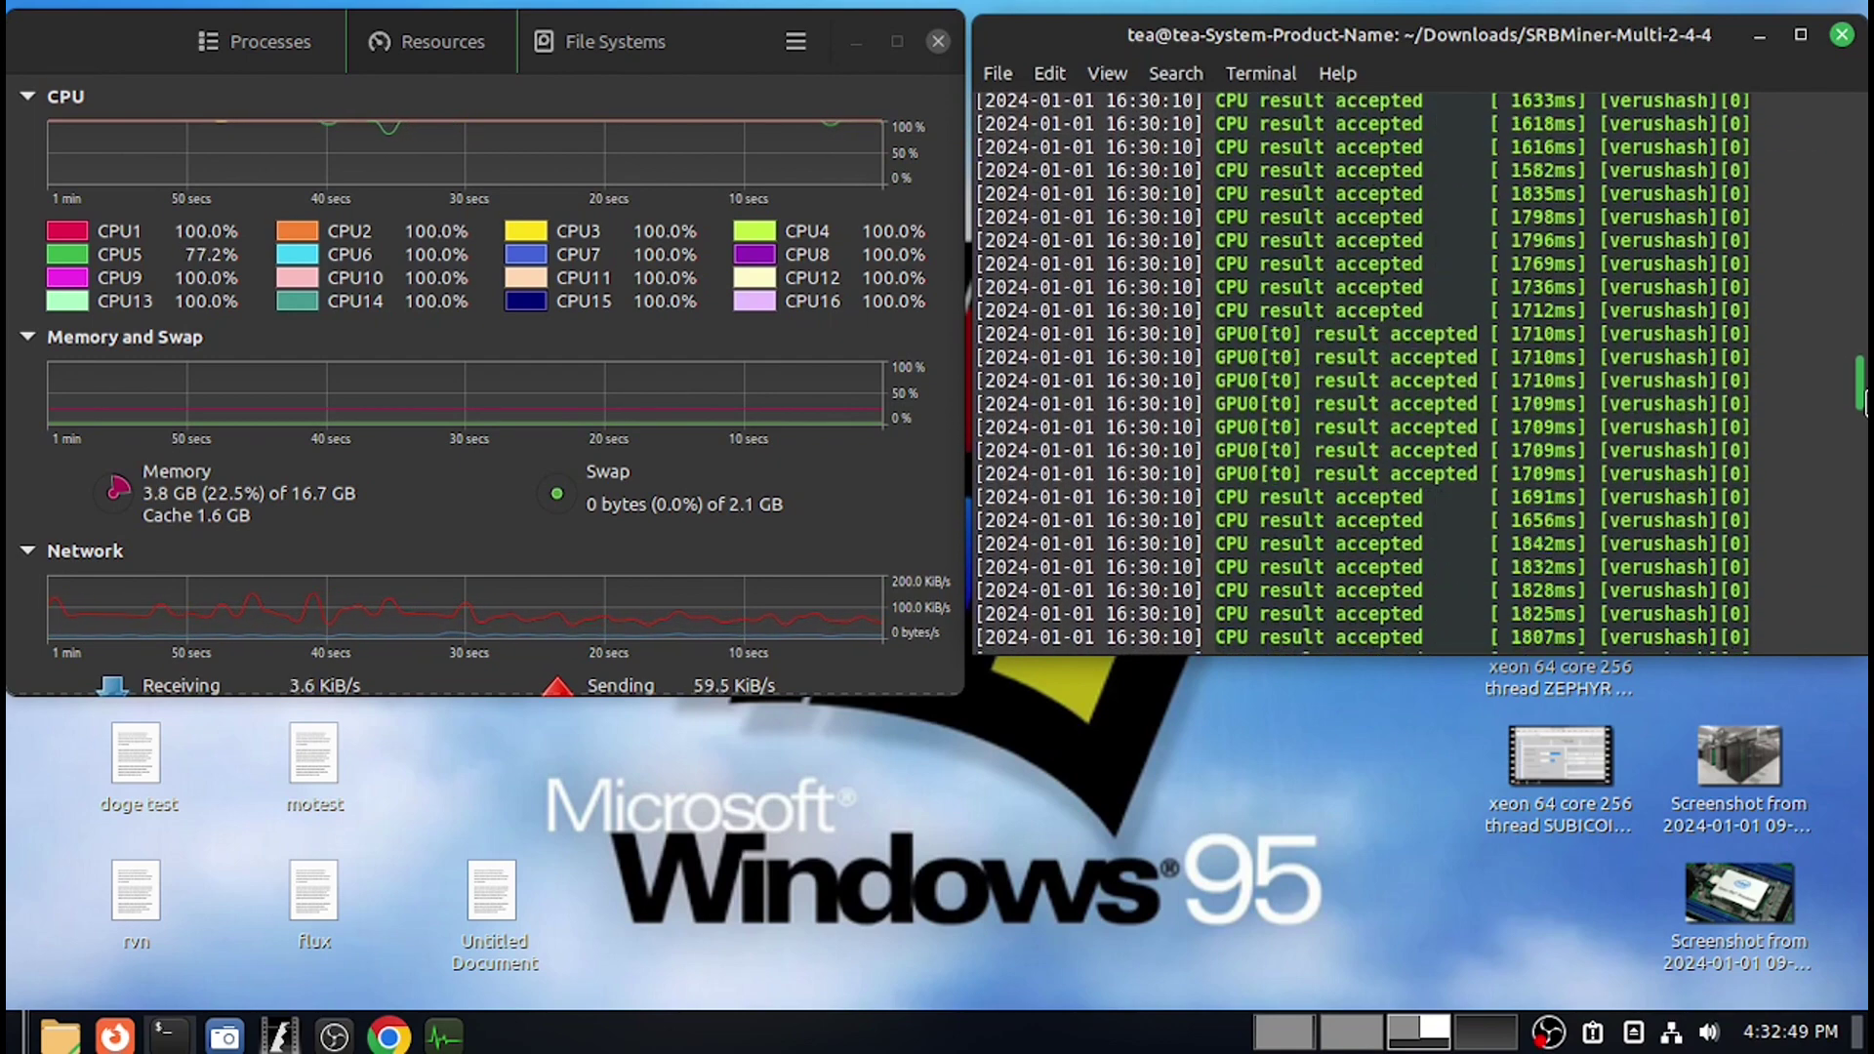
drag(1865, 440, 1865, 587)
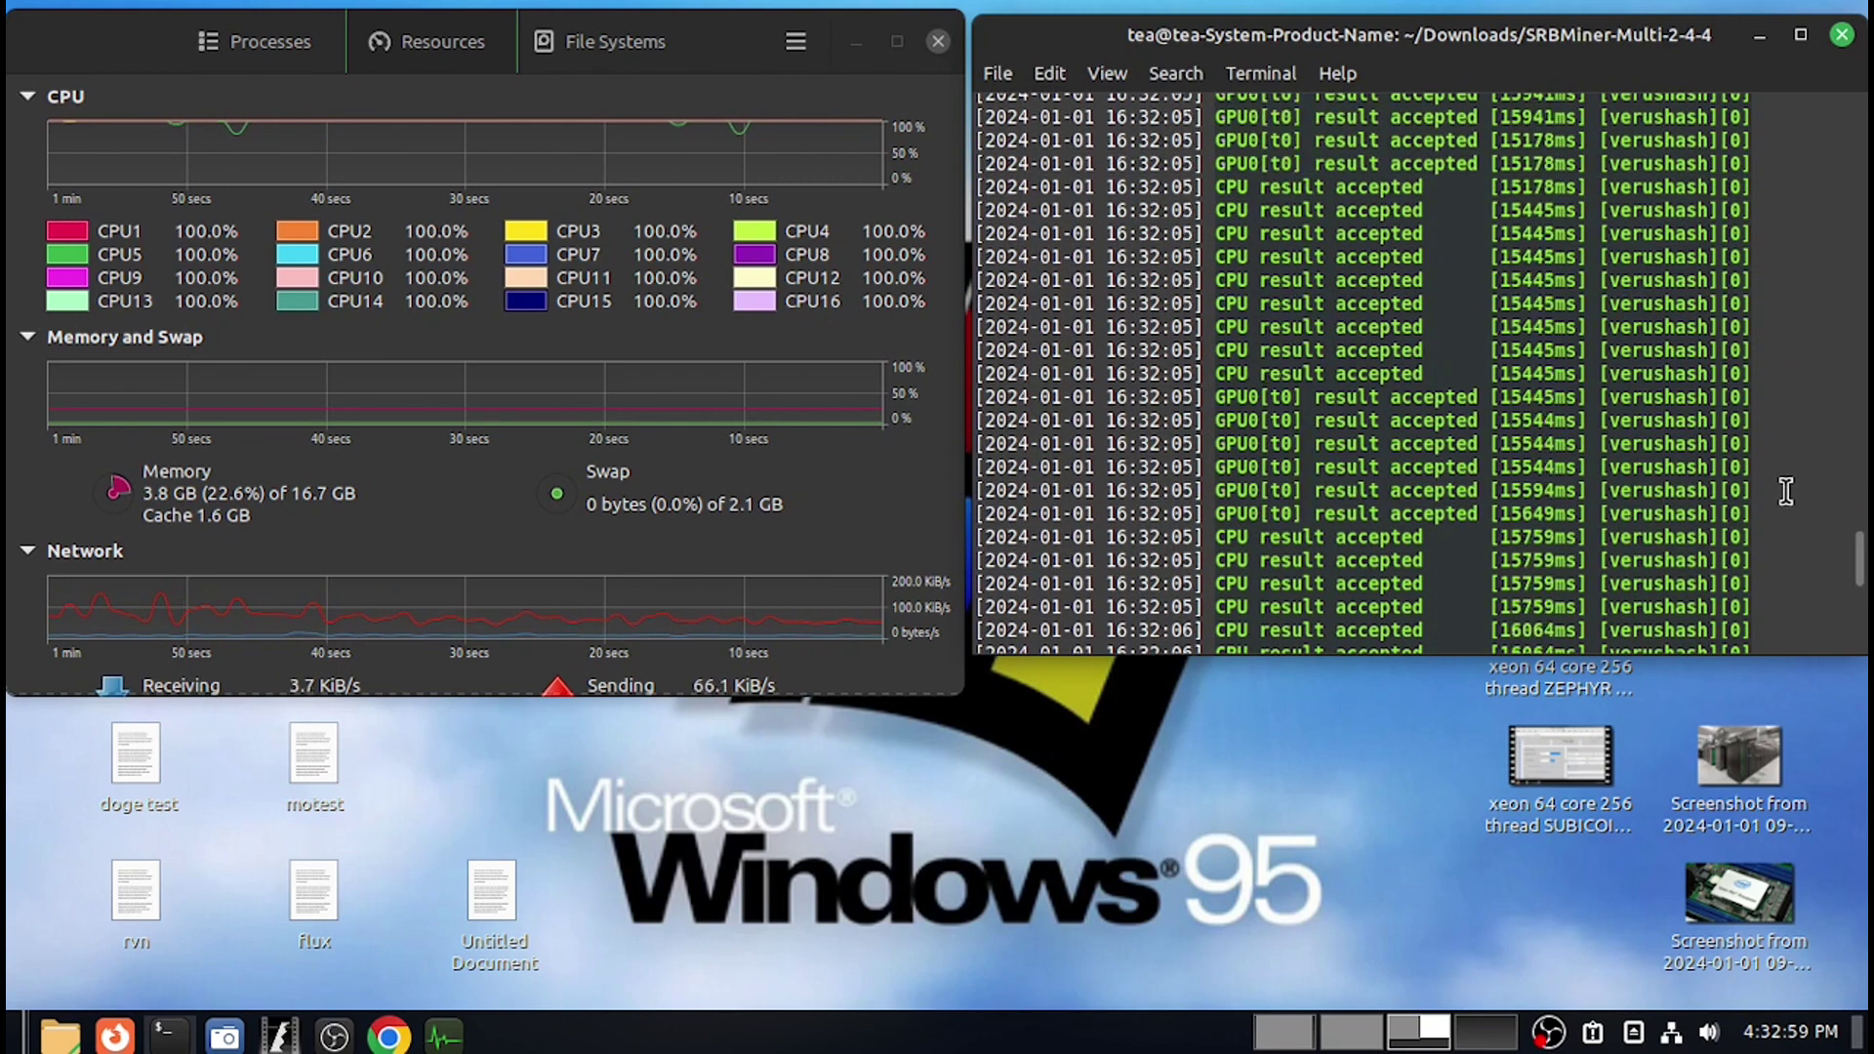
scroll(1768, 467, up, 5)
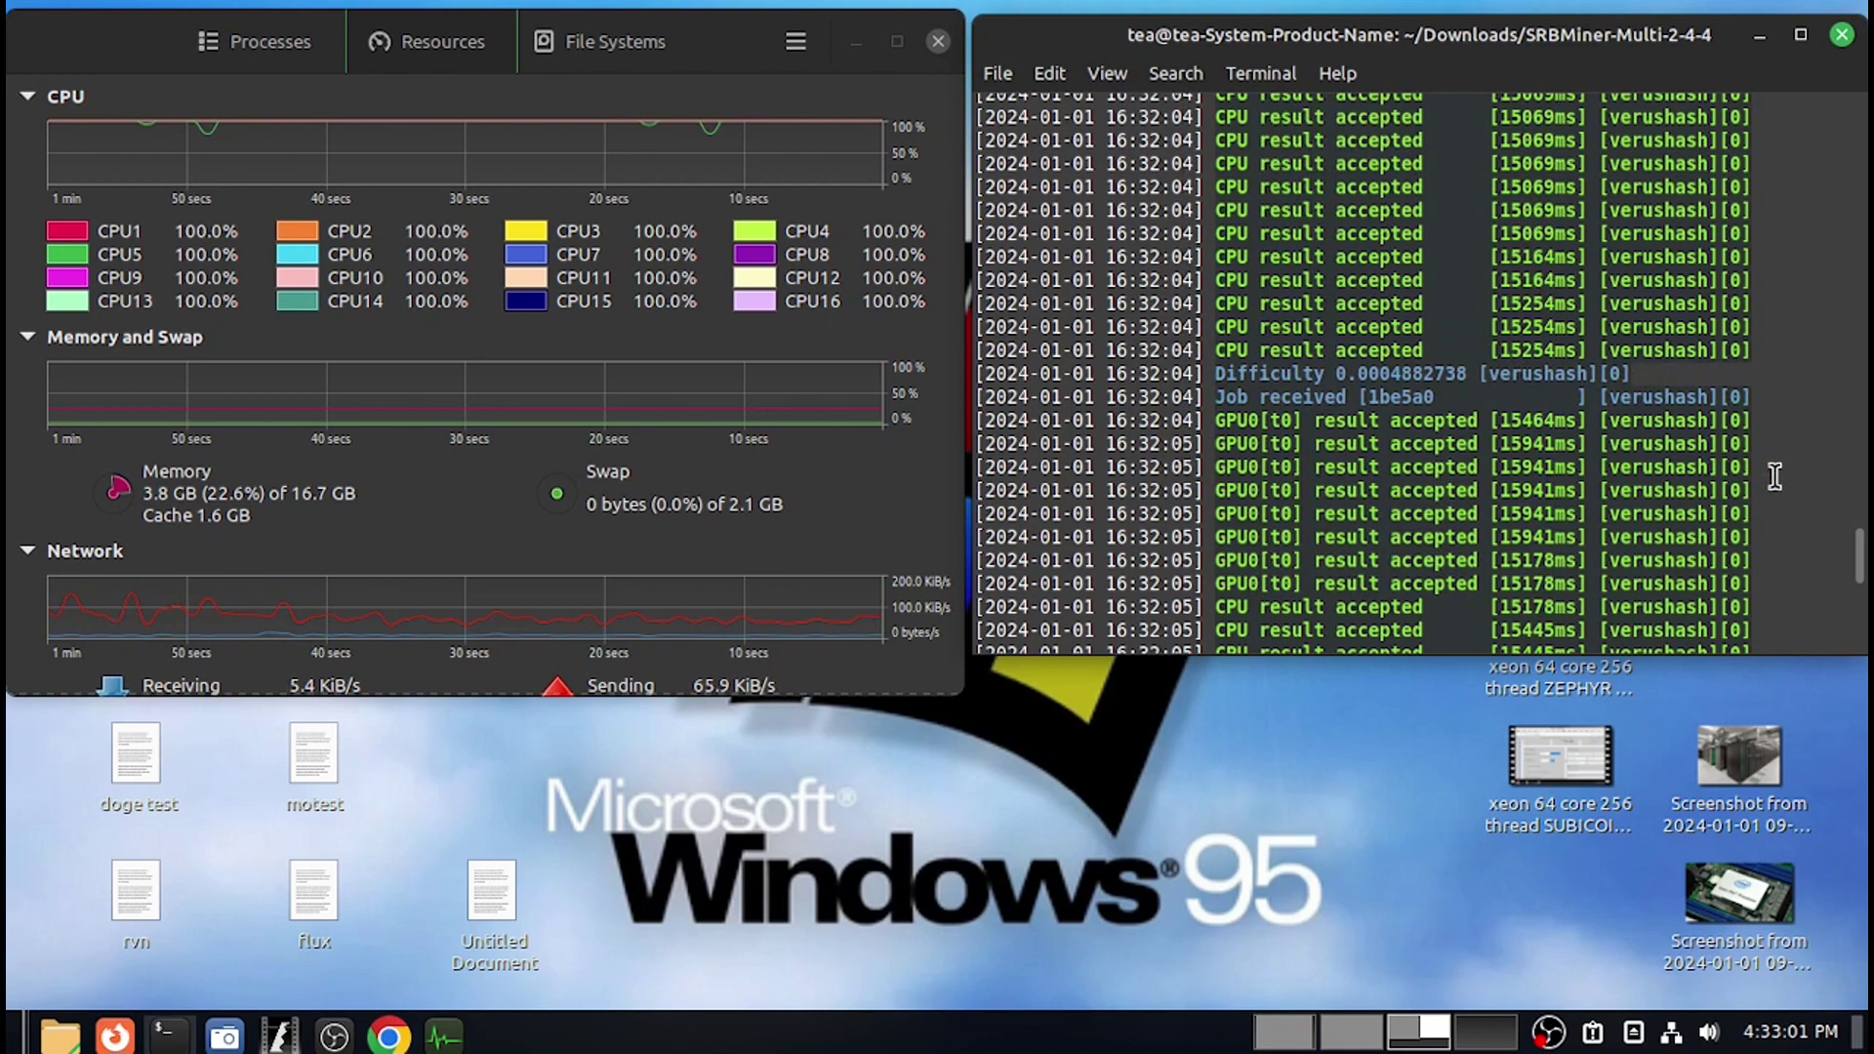
scroll(1768, 443, down, 1)
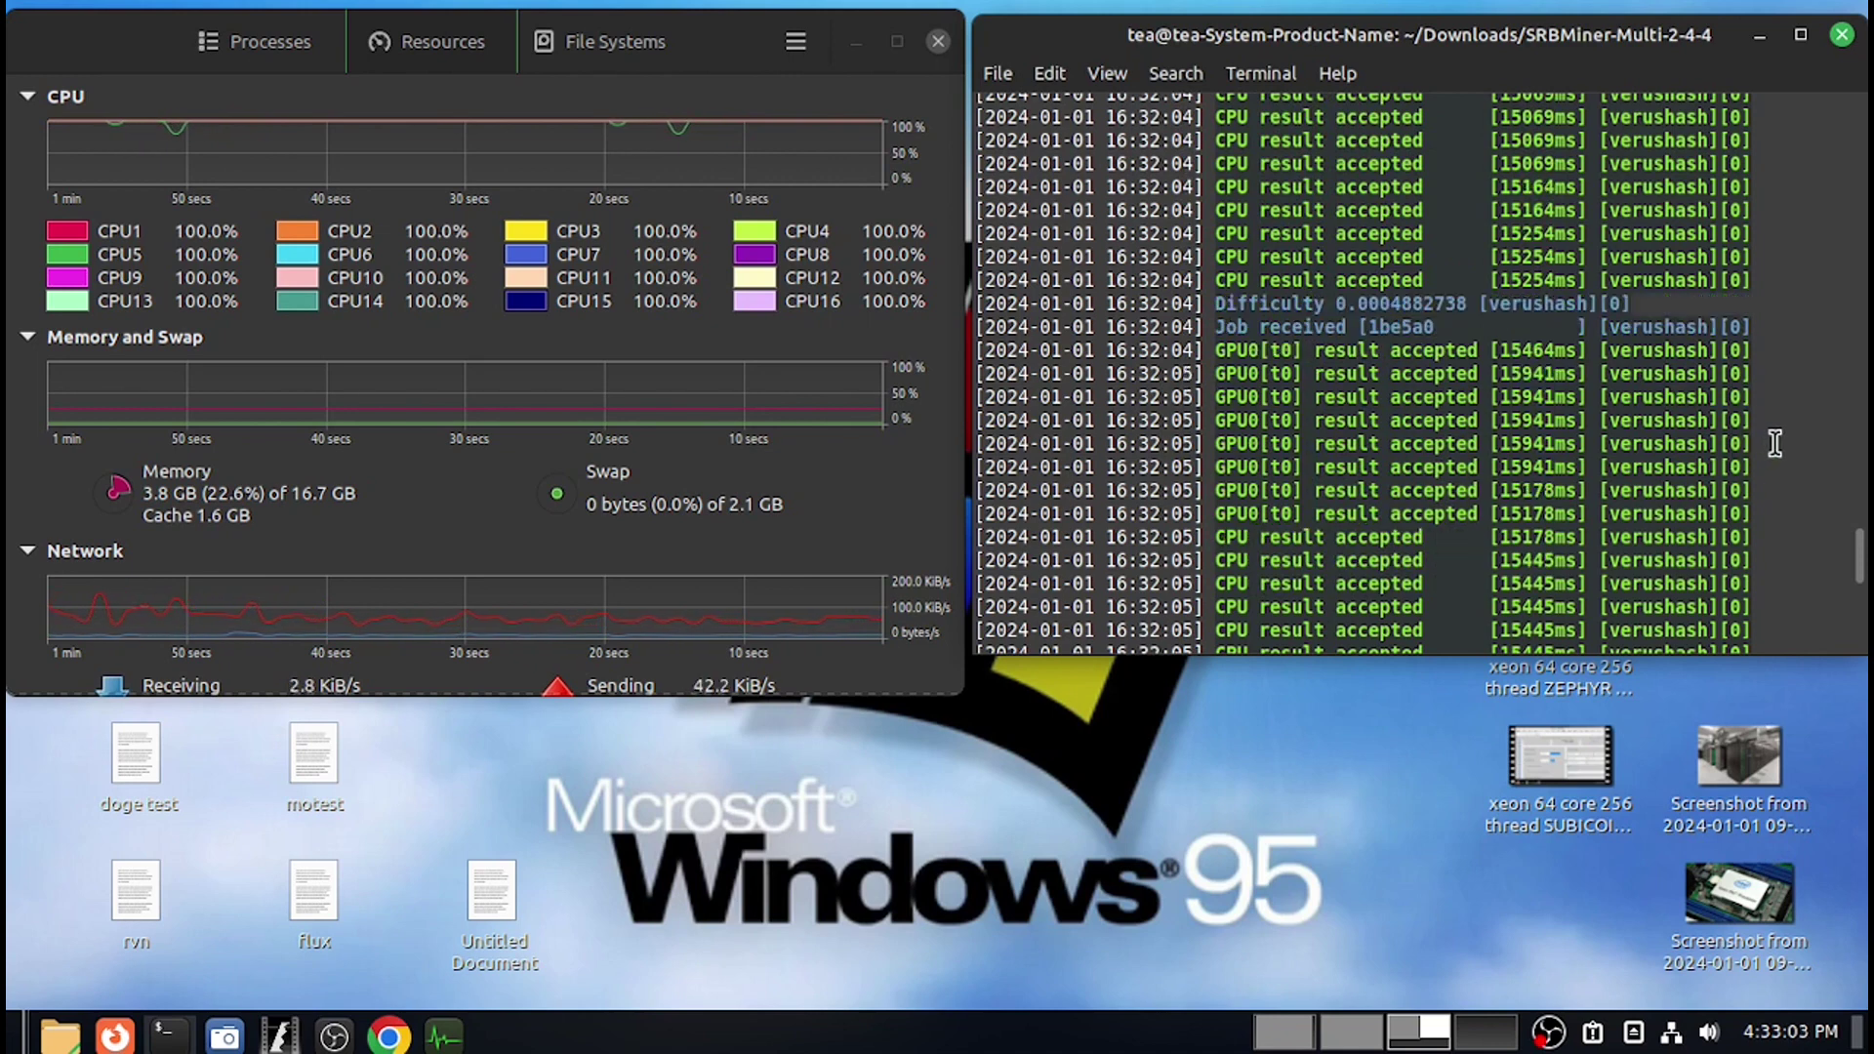
scroll(1785, 452, down, 2)
scroll(1783, 452, down, 2)
scroll(1787, 453, down, 2)
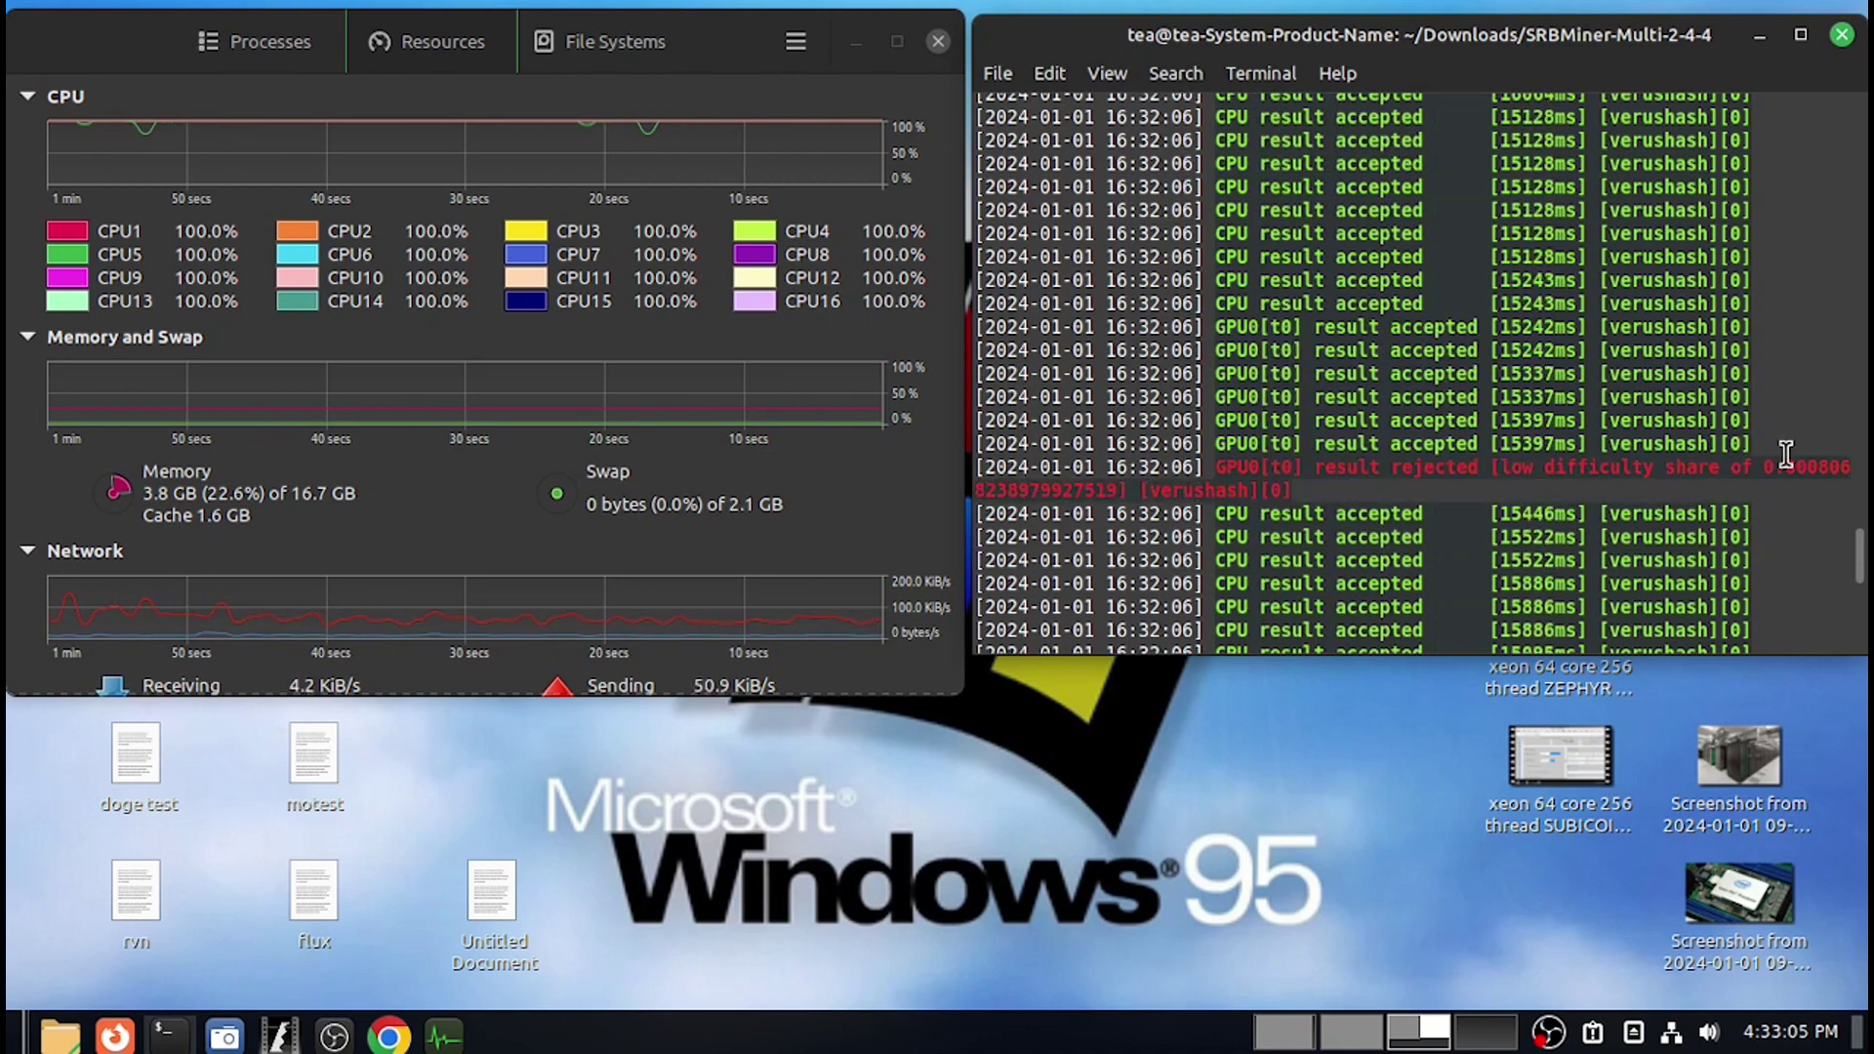
scroll(1786, 454, down, 2)
scroll(1787, 453, down, 2)
scroll(1783, 456, down, 2)
scroll(1780, 456, down, 2)
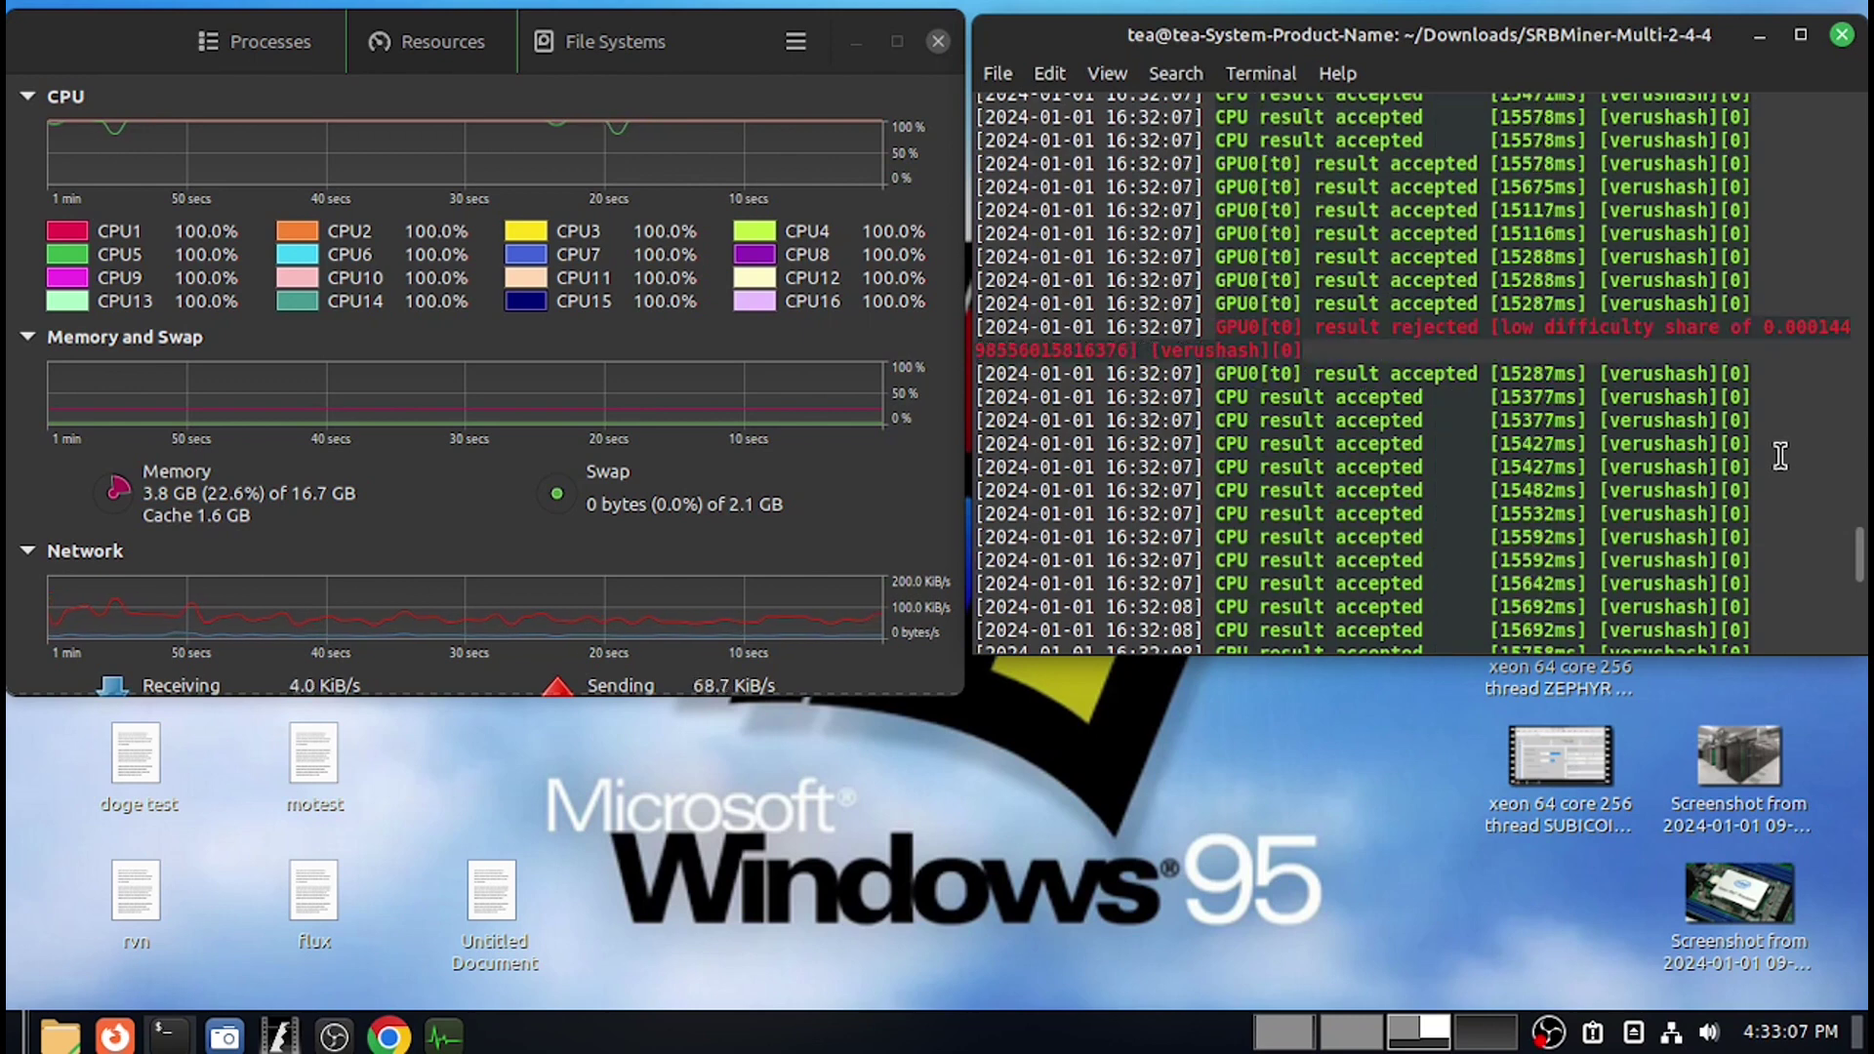
scroll(1780, 456, down, 2)
scroll(1780, 456, down, 2)
scroll(1780, 455, down, 2)
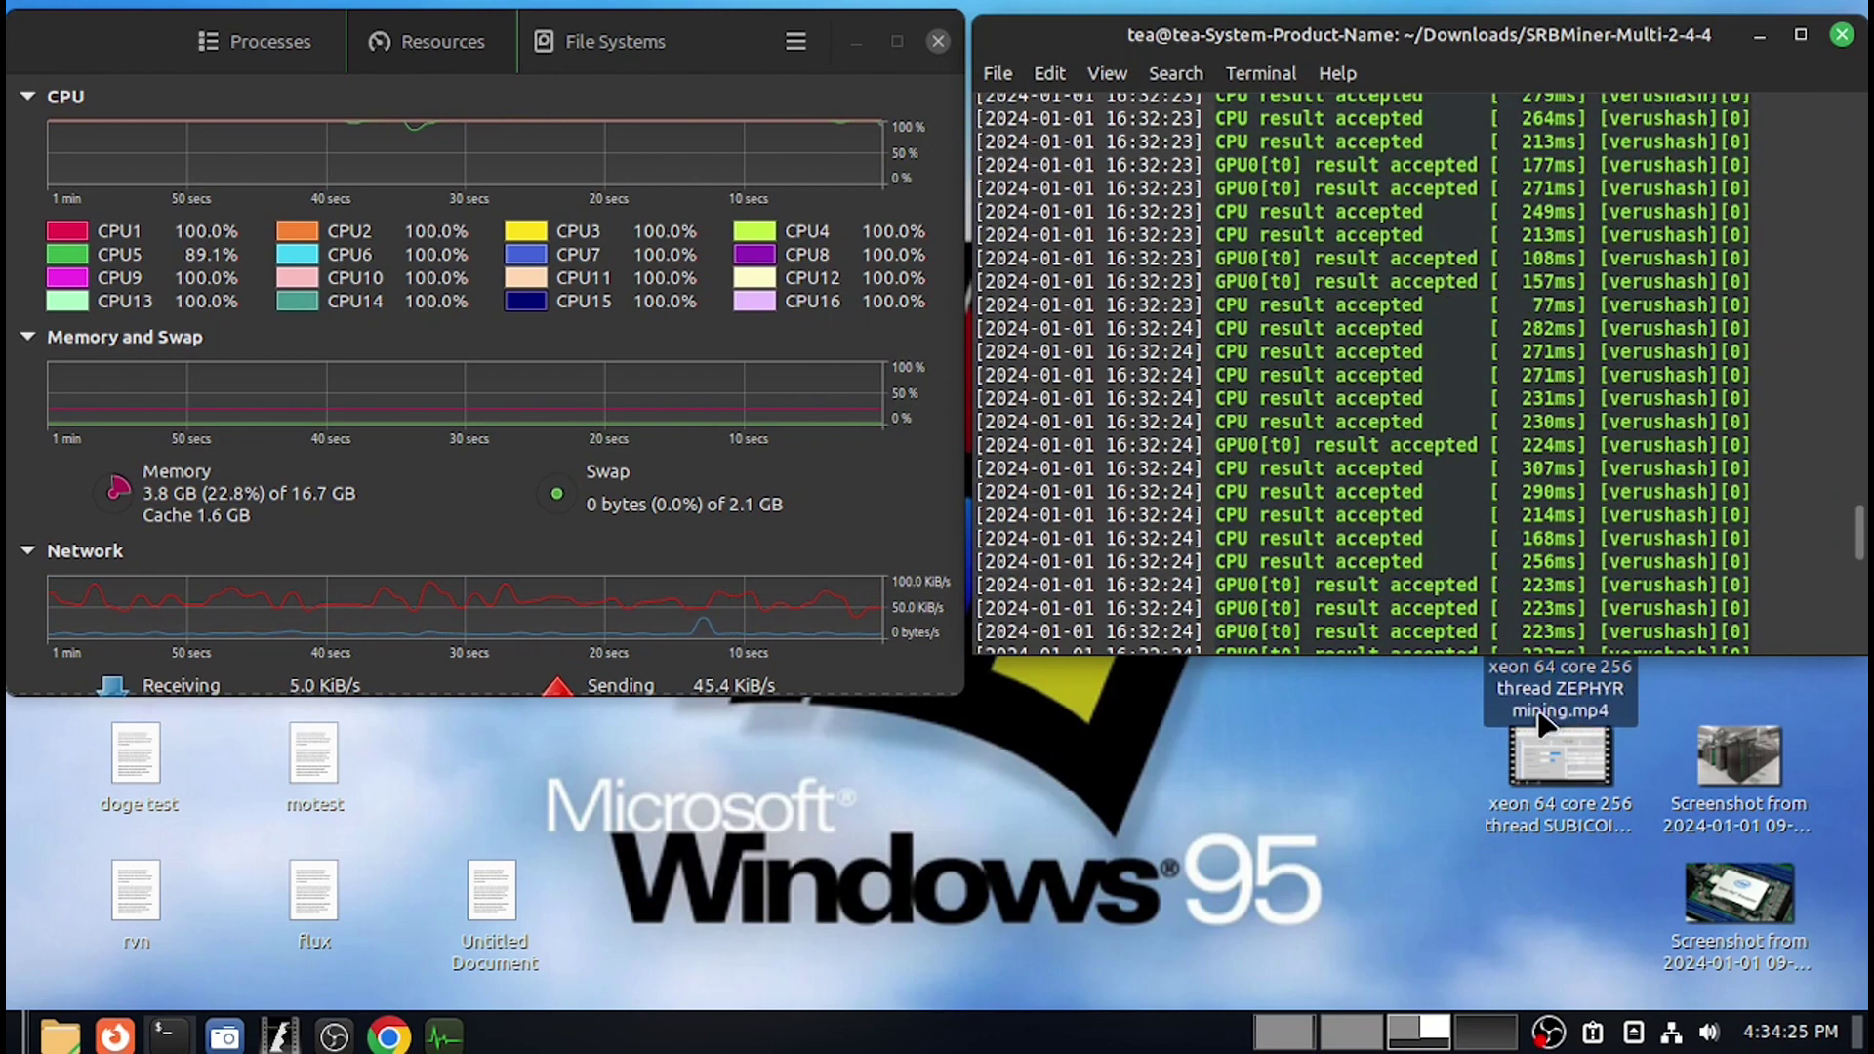
Reload the wattpool account page to show 32.95 MH from one worker, then return to the miner.
click(1347, 1034)
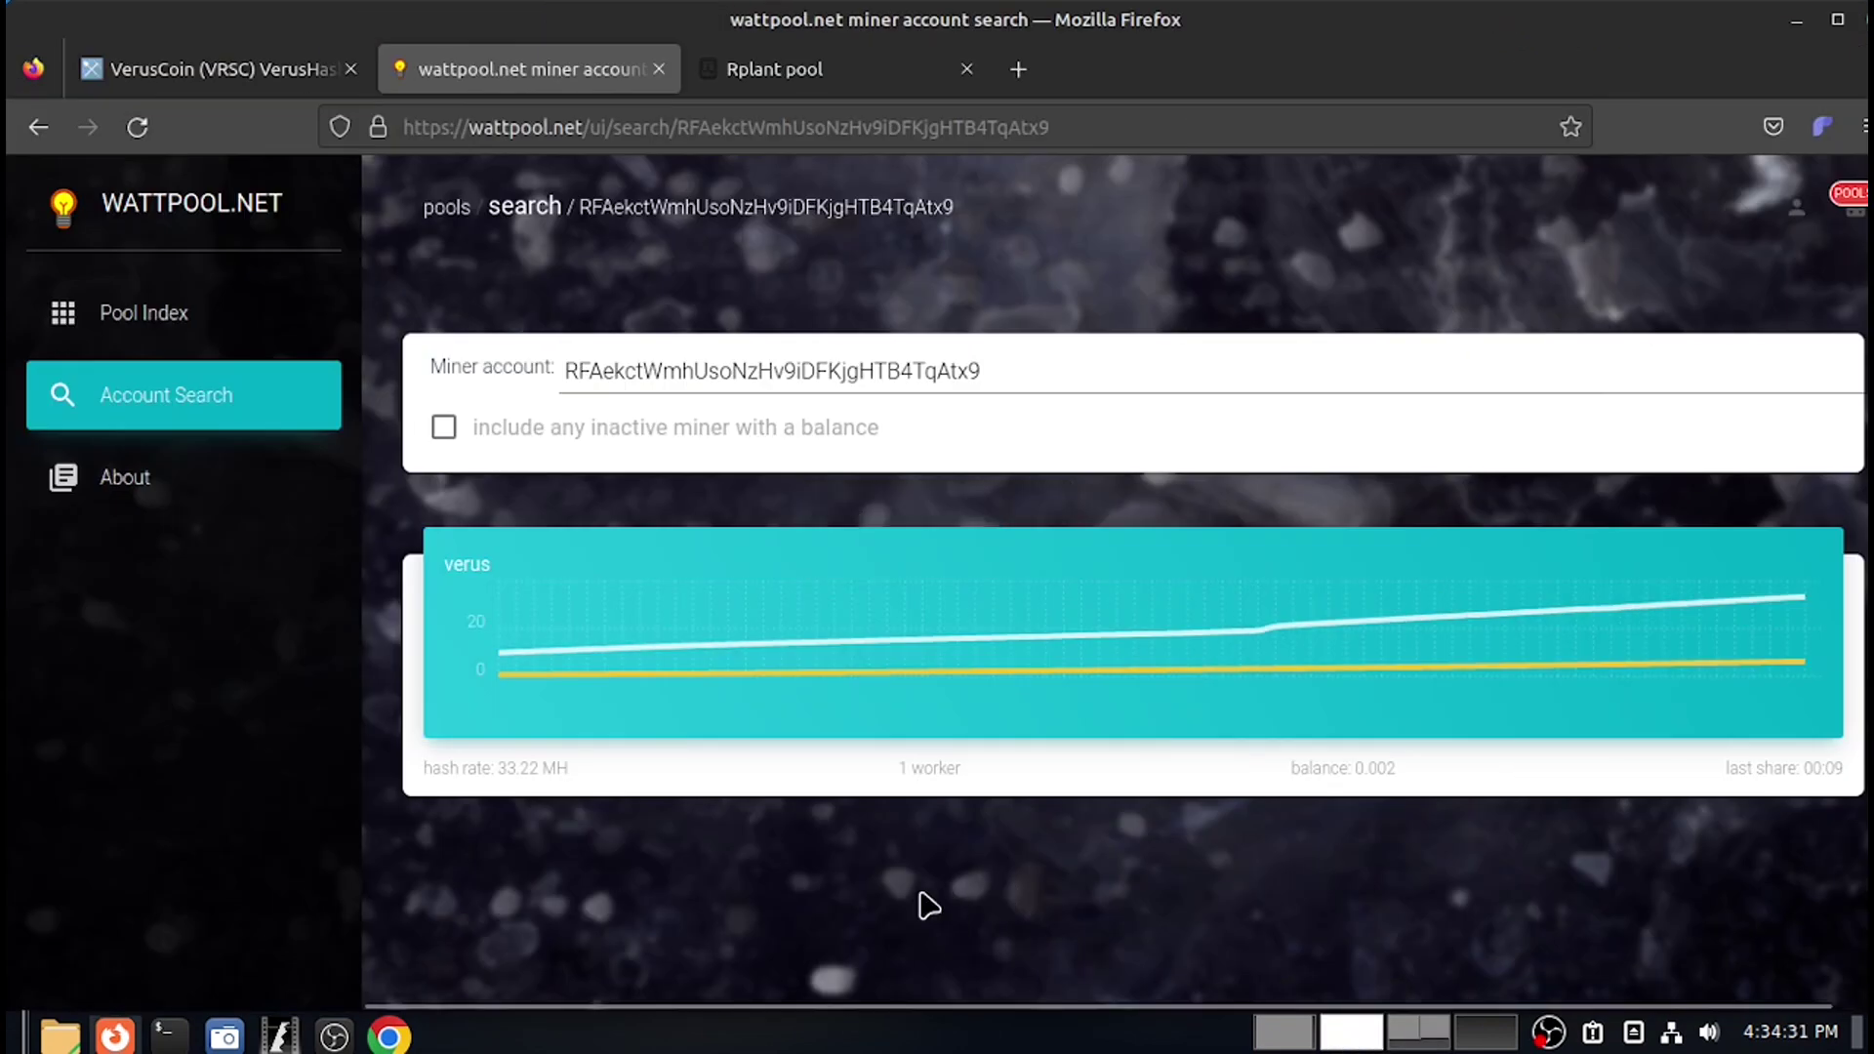
click(137, 128)
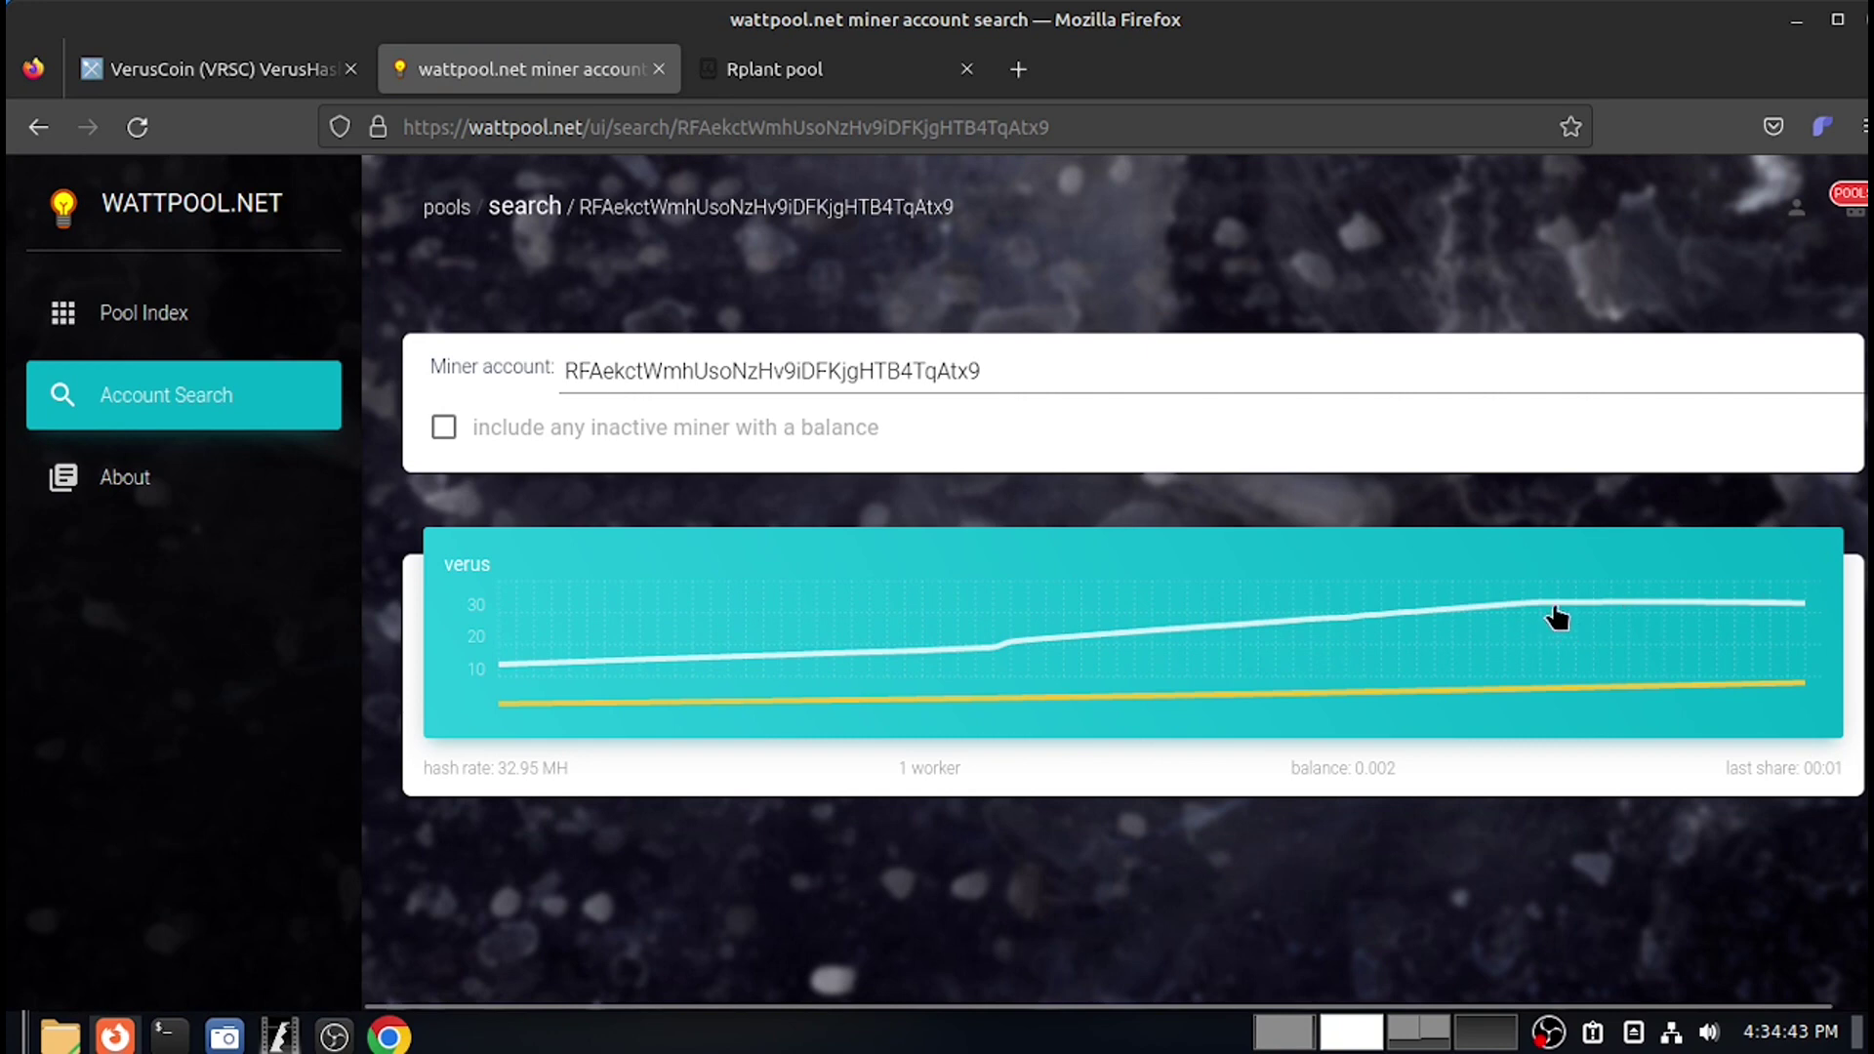
click(1418, 1034)
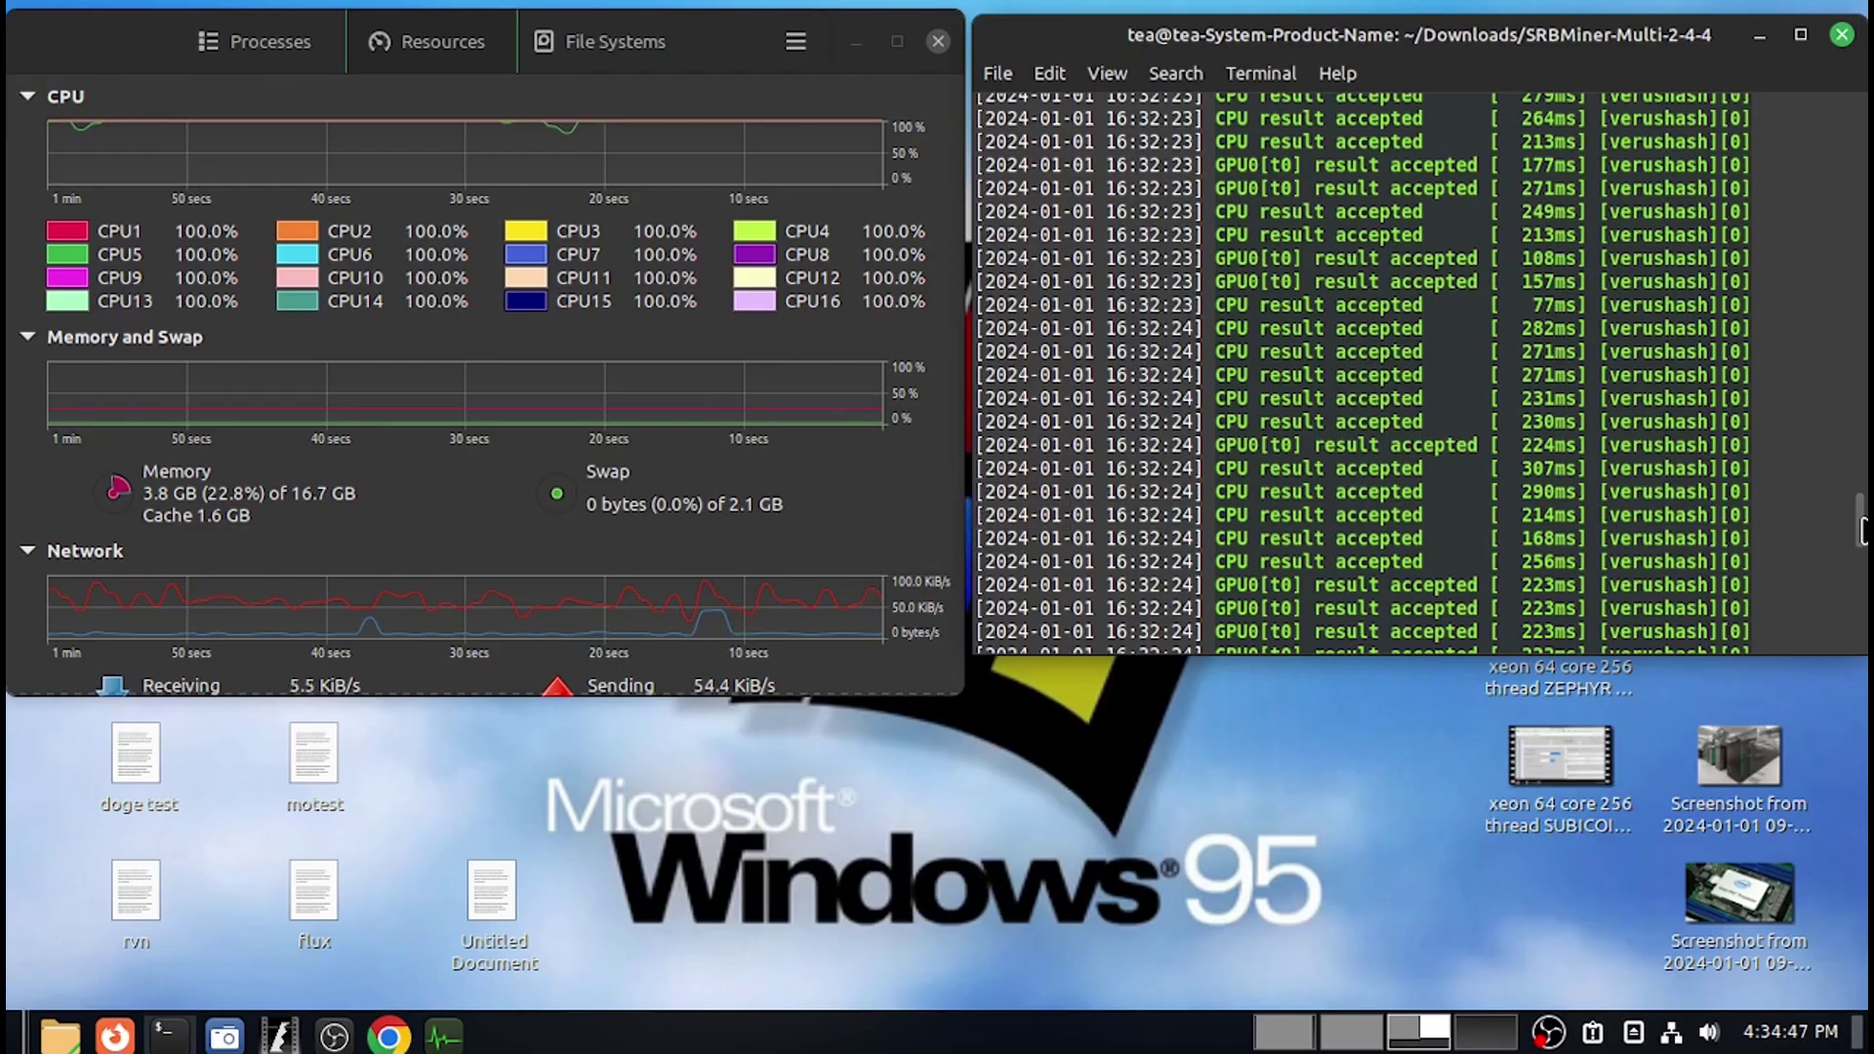
drag(1863, 531, 1859, 651)
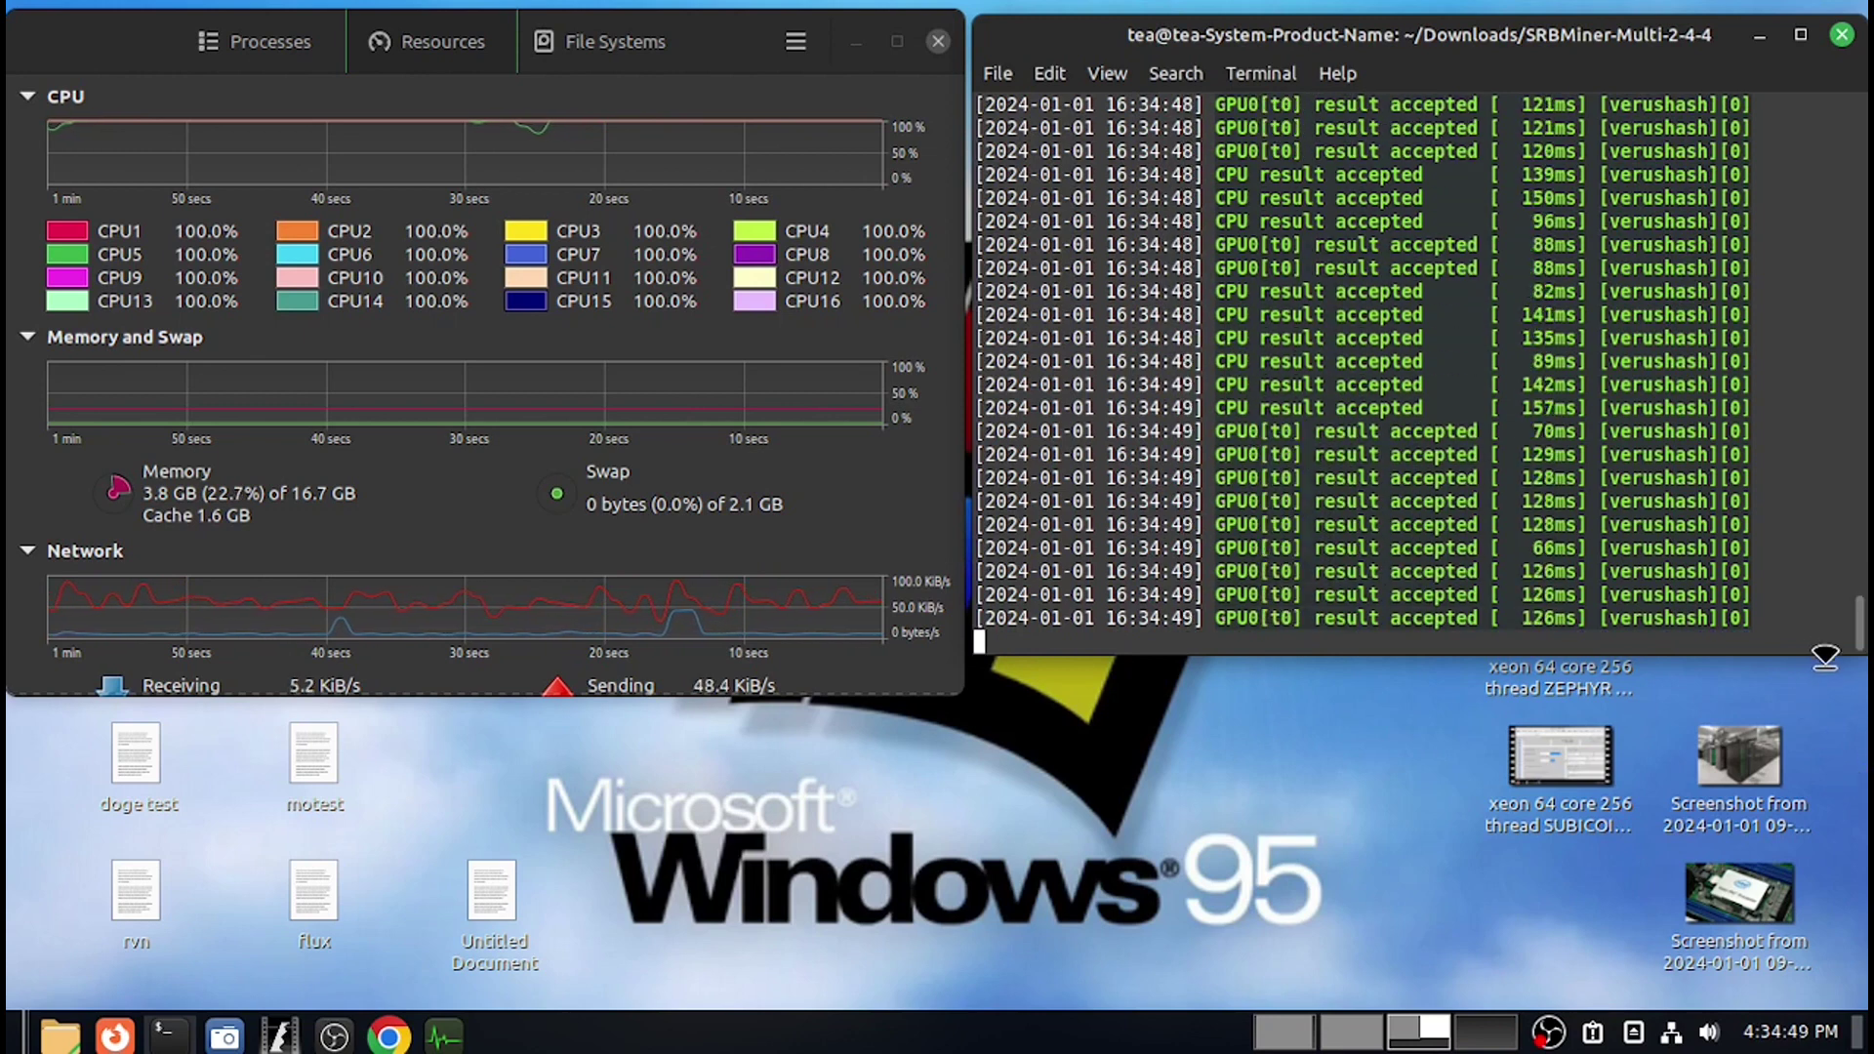